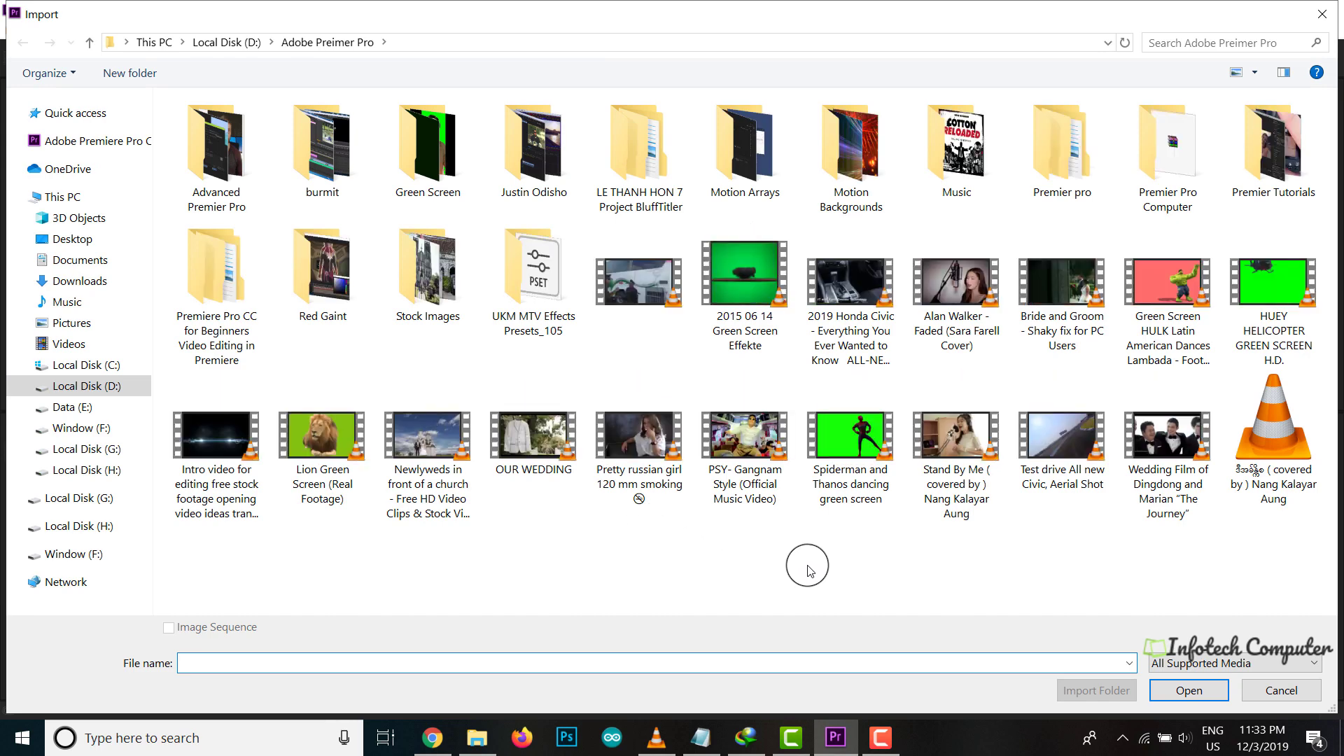
Import the pink-blouse singer's cover song video and create a sequence from it in the timeline.
left_click(1253, 460)
double_click(1253, 460)
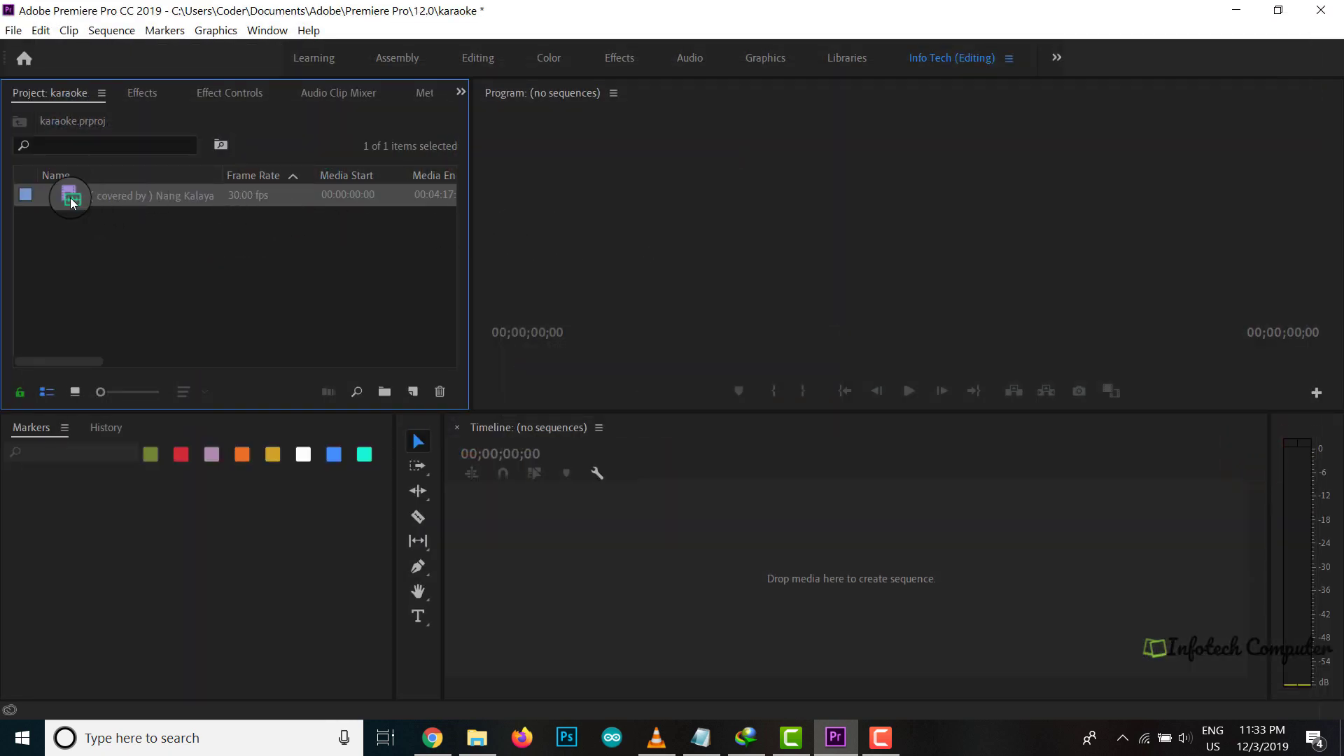
left_click_drag(70, 196, 463, 519)
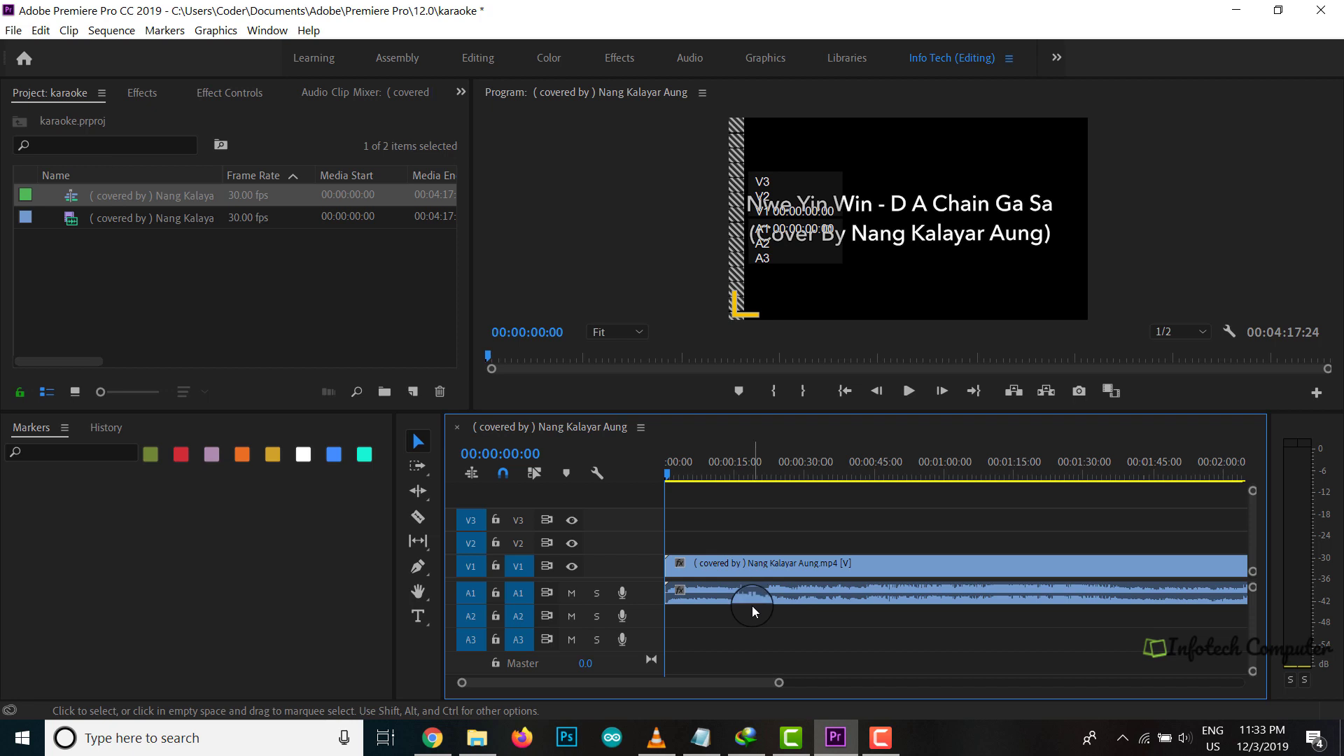
Play the sequence from its start with the system volume raised, and stop at about 43 seconds.
left_click(908, 392)
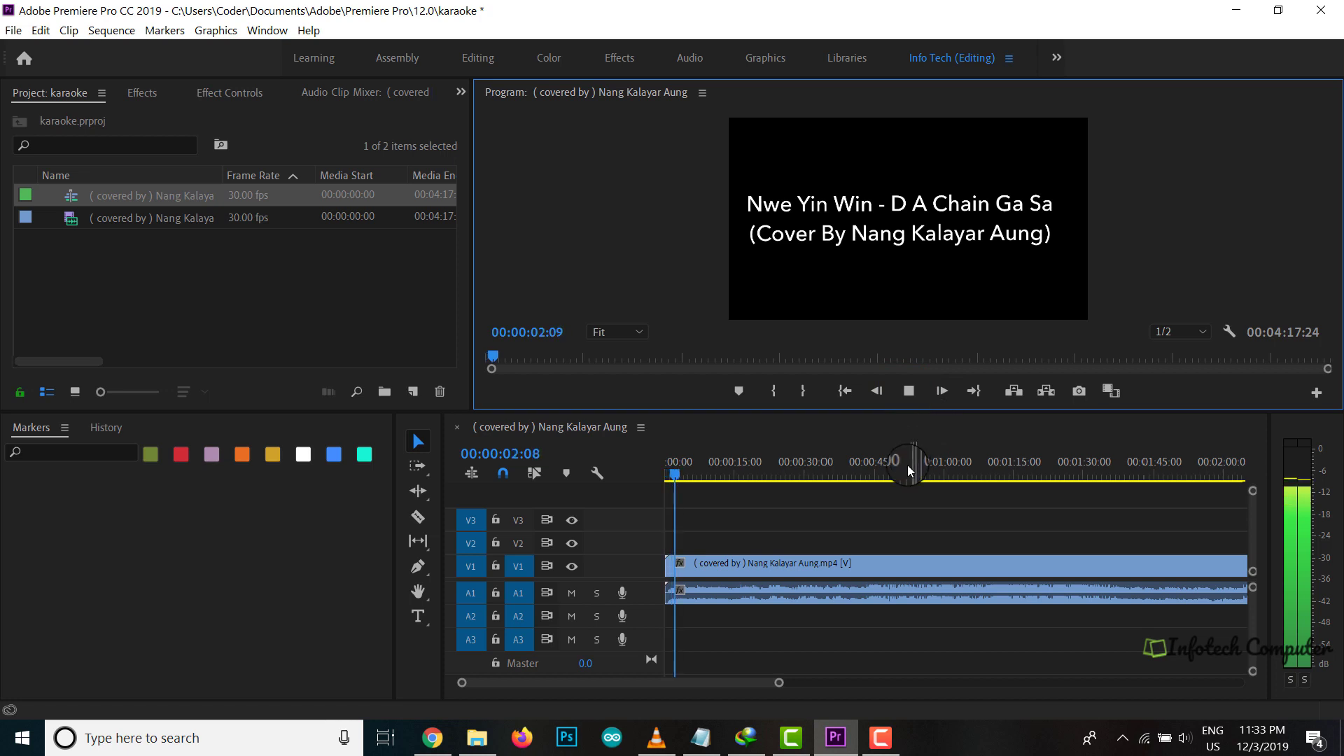
left_click(1183, 742)
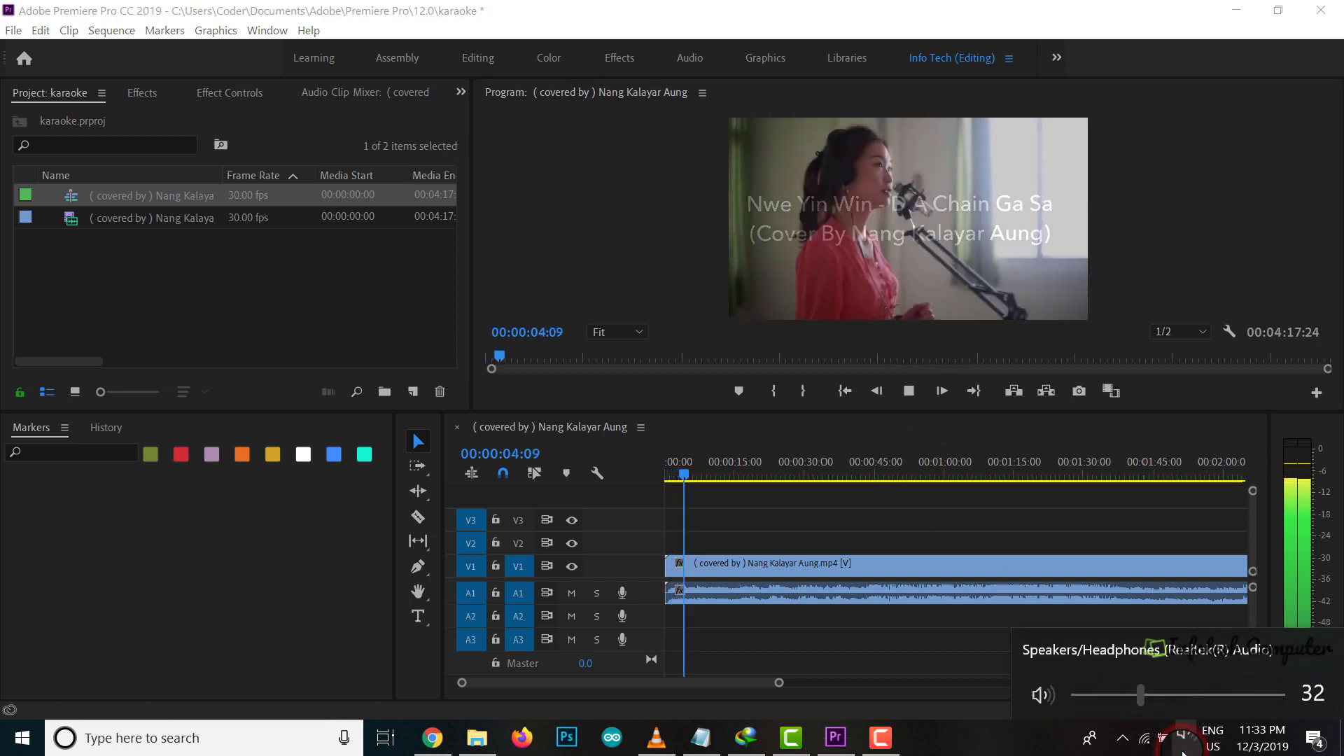
scroll(1181, 743, "up", 1)
left_click(990, 744)
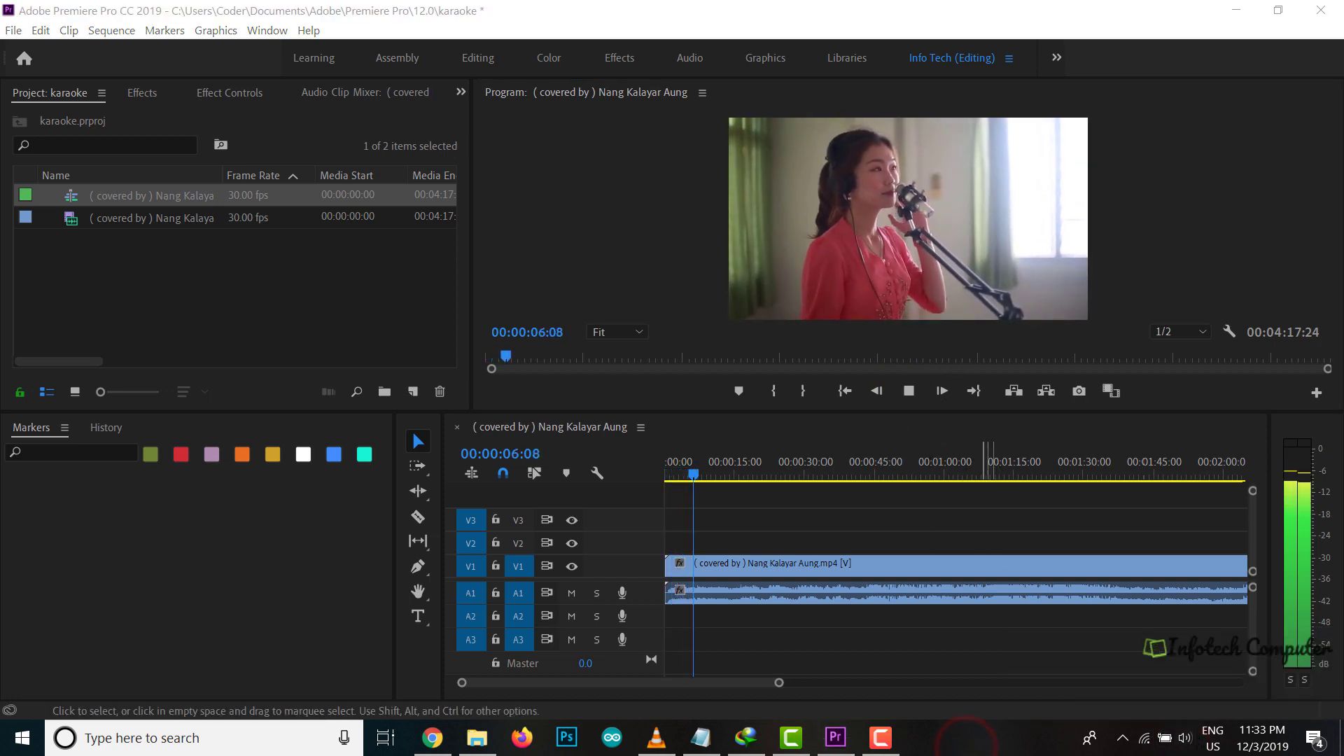
left_click(1125, 245)
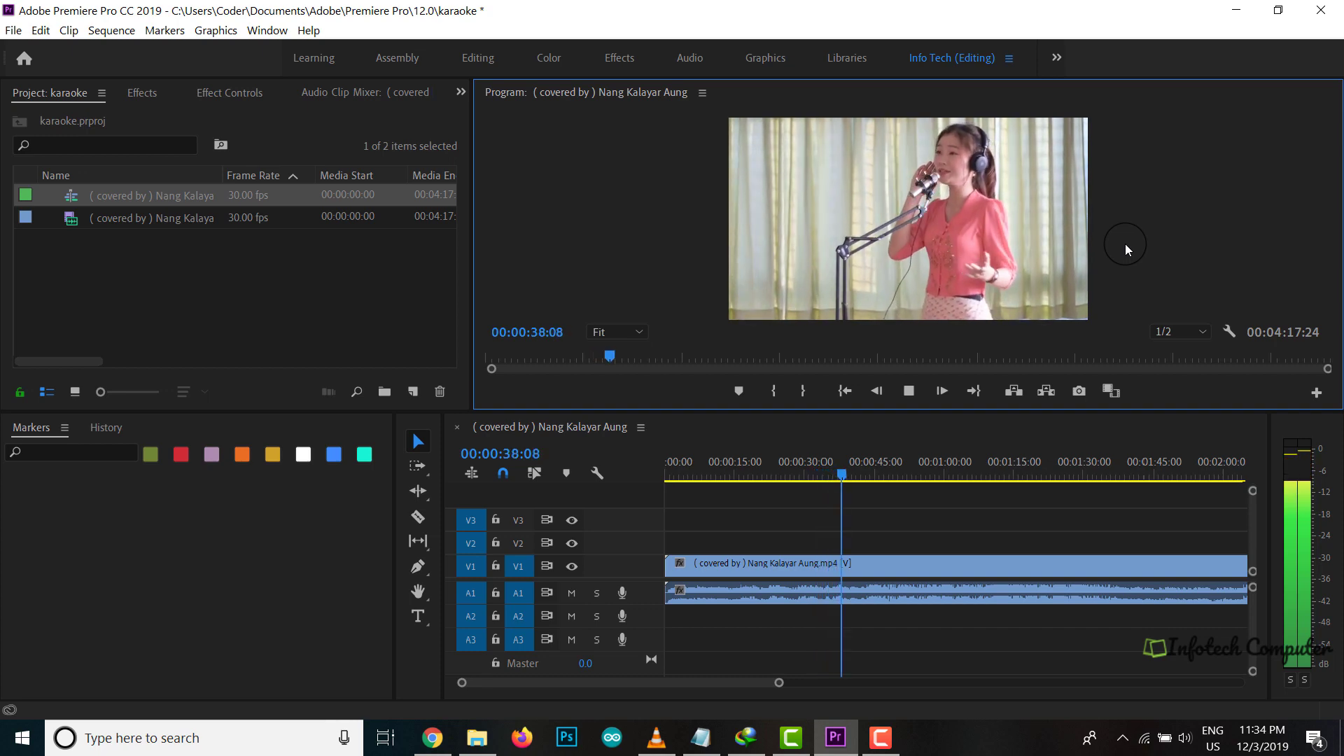
left_click(907, 402)
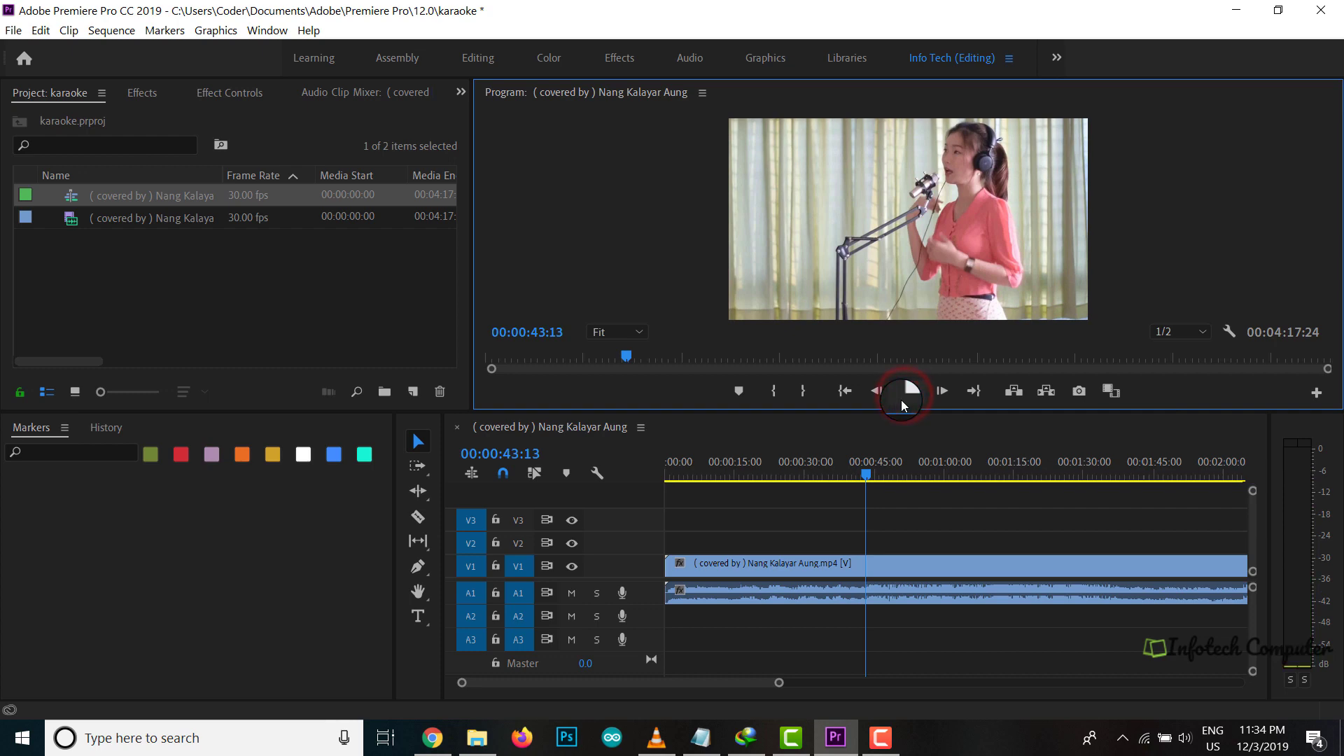
Move the playhead back to about 00:00:11:18, replay the passage and stop at 00:00:16:28.
left_click(867, 479)
left_click_drag(868, 482, 718, 478)
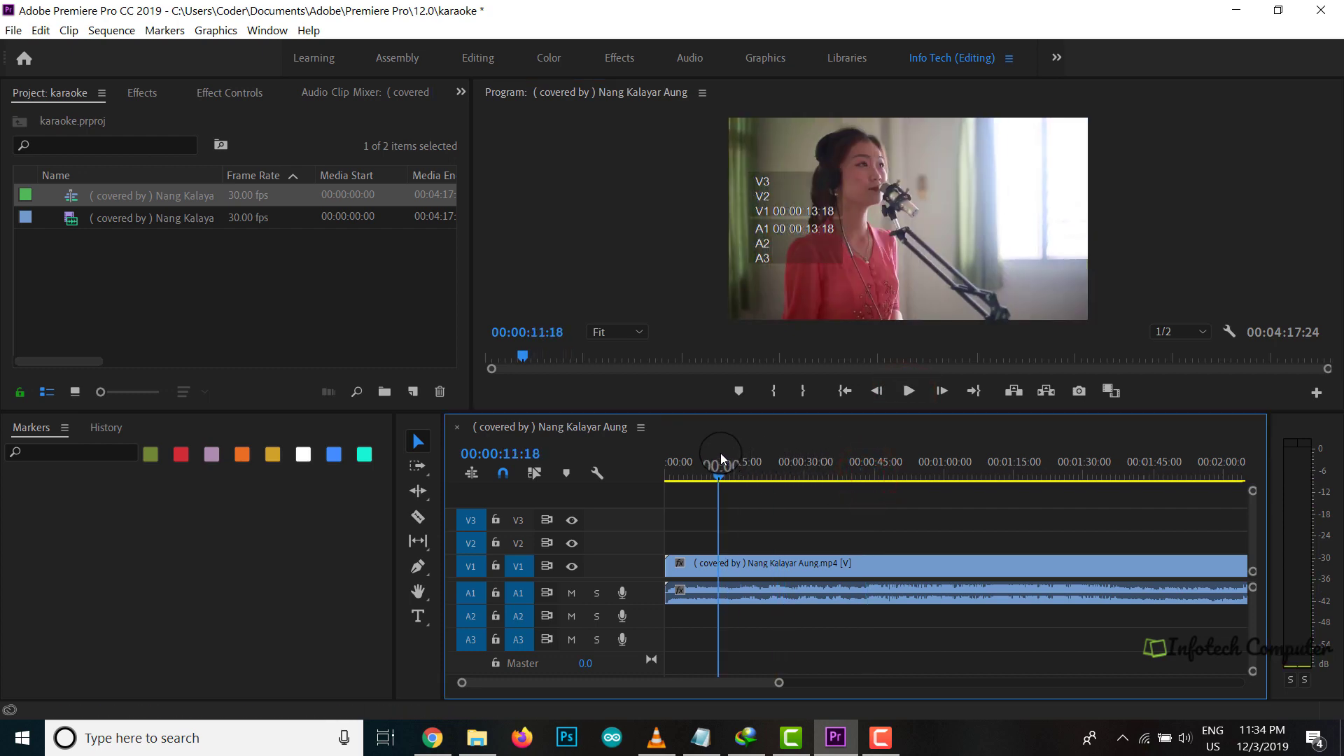
left_click(908, 390)
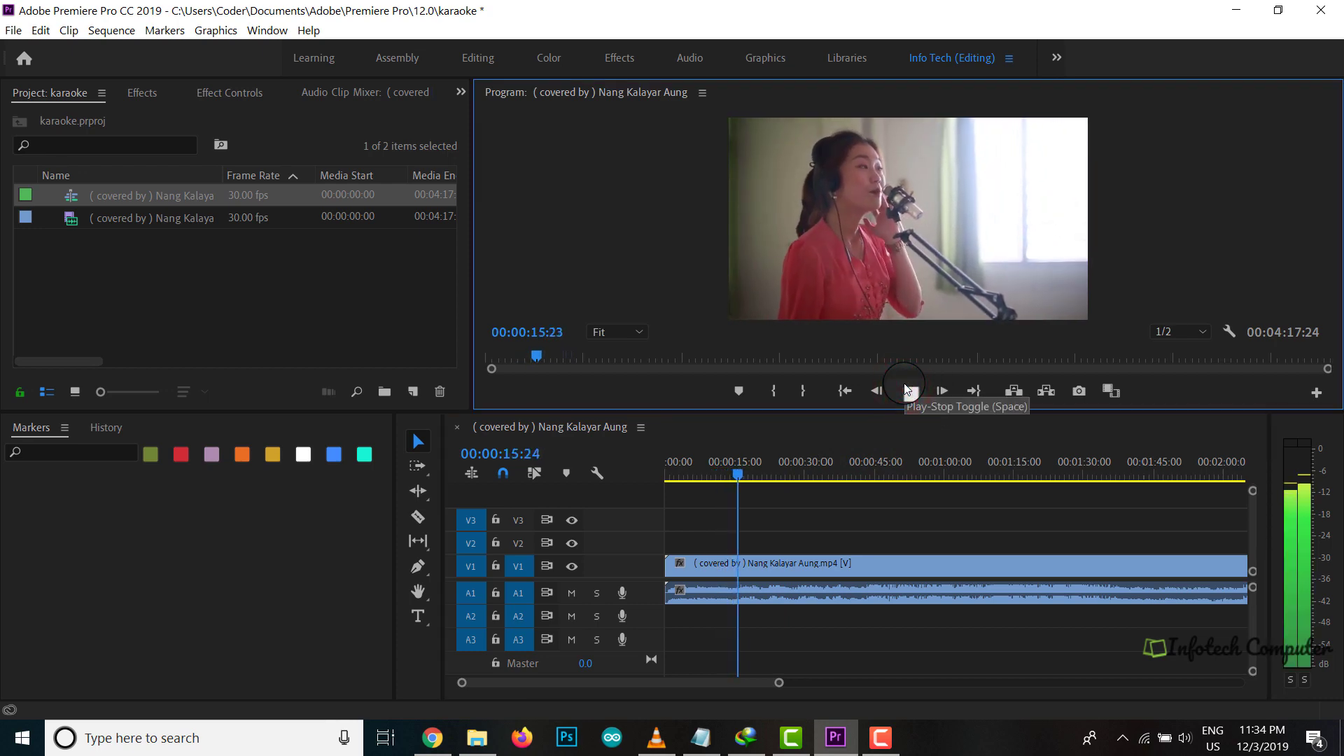
left_click(905, 389)
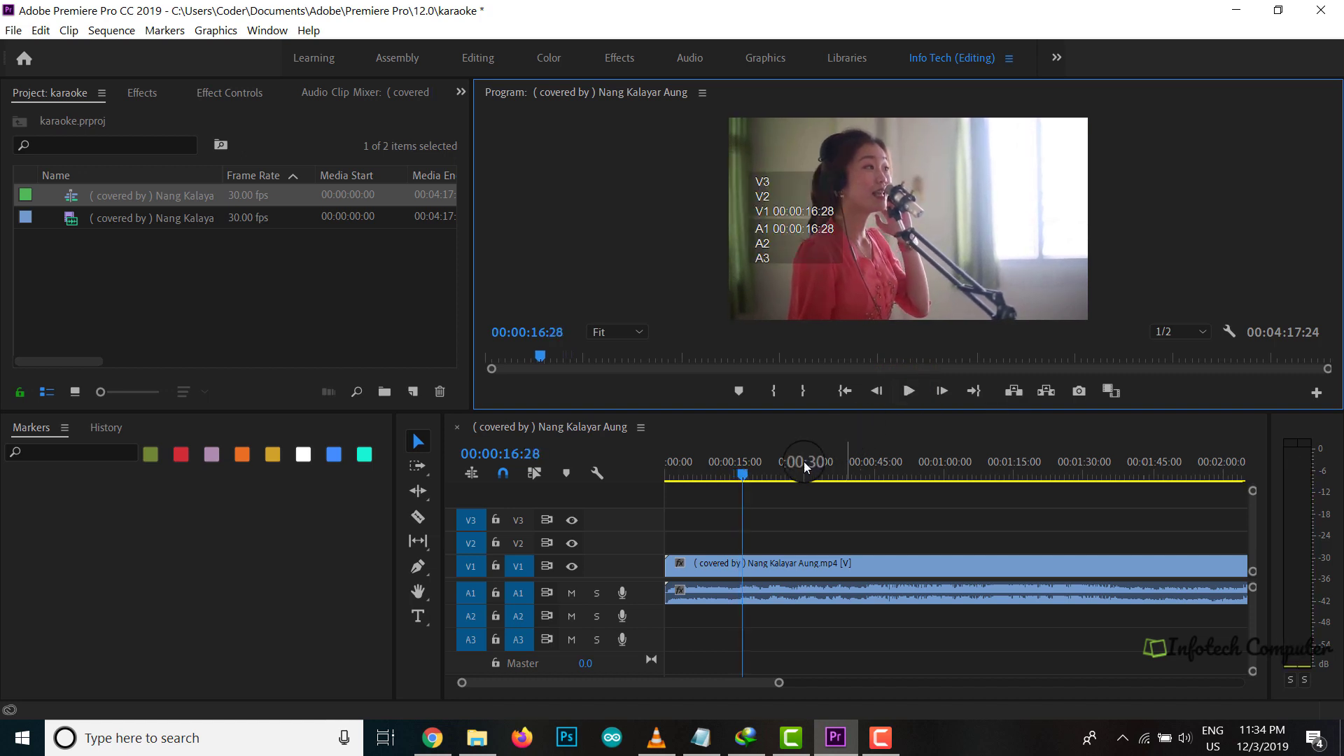
Create a bin named "titles" in the karaoke project.
left_click(150, 327)
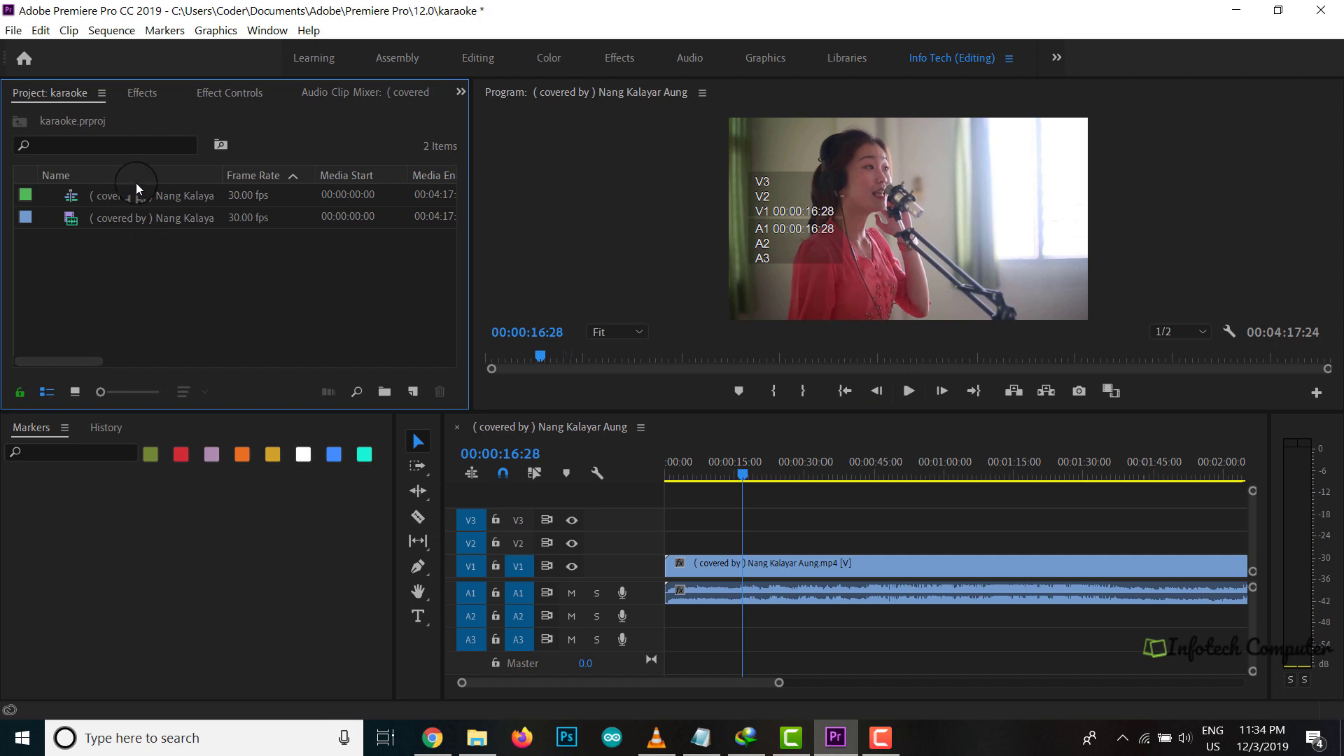
right_click(160, 324)
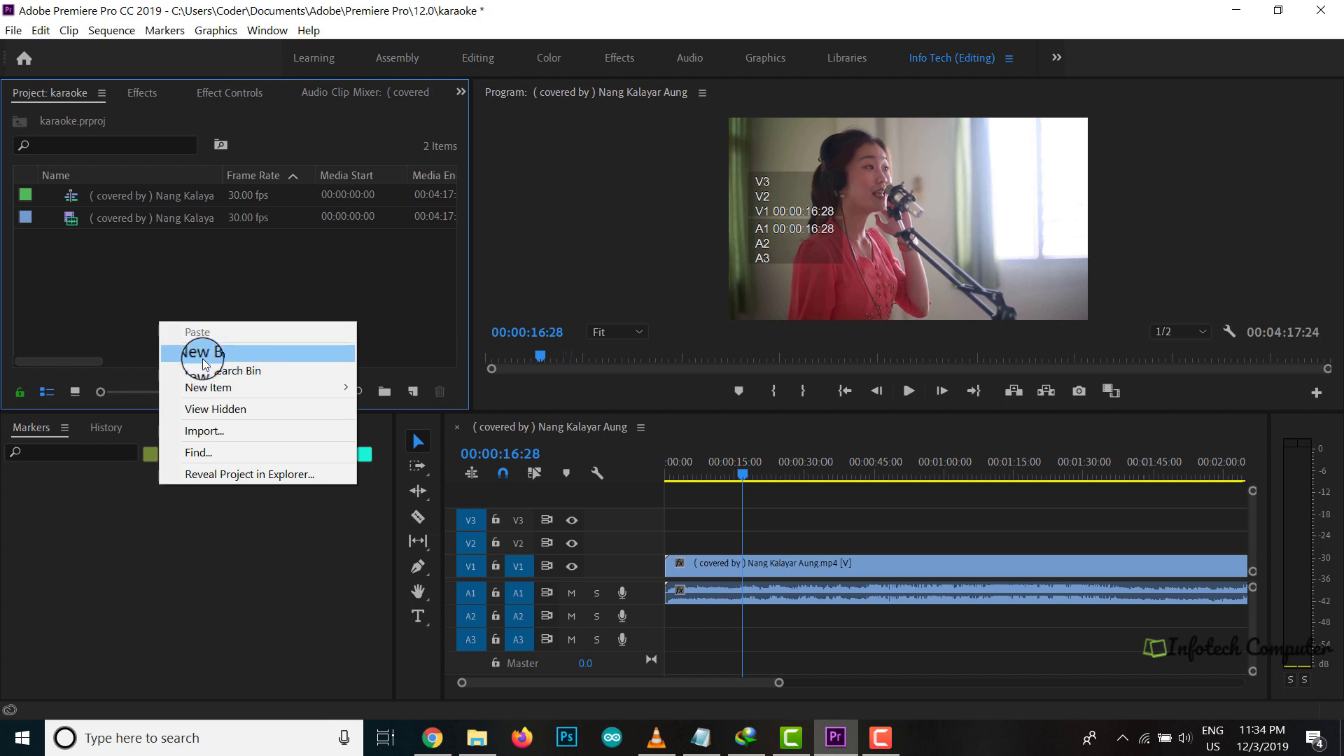
left_click(114, 284)
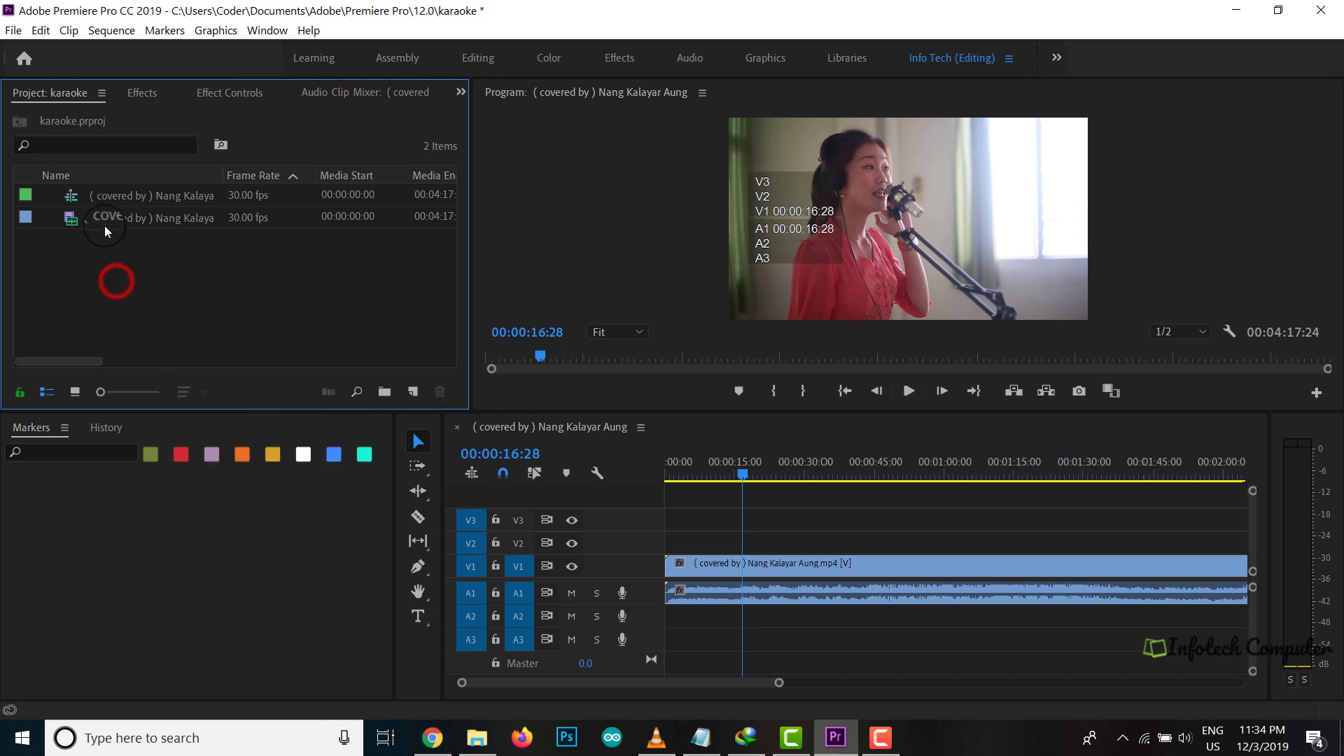
right_click(120, 279)
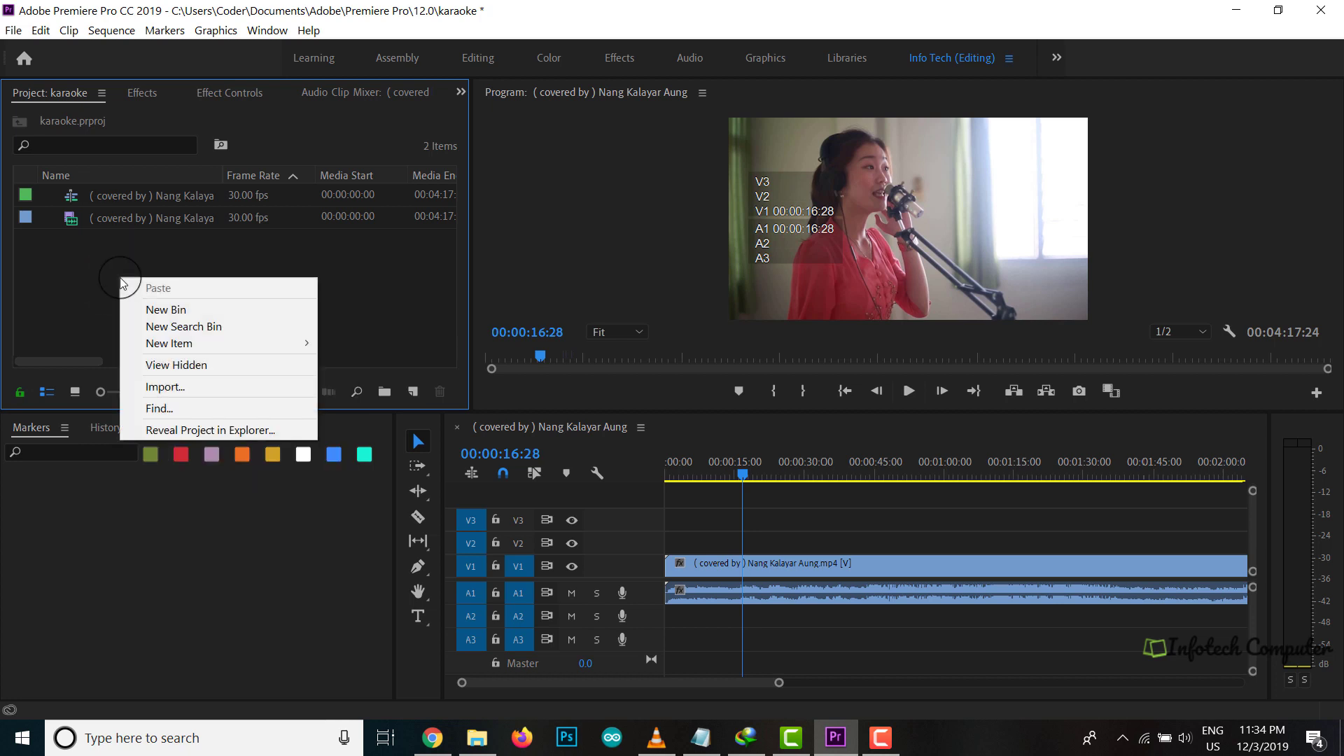
left_click(155, 310)
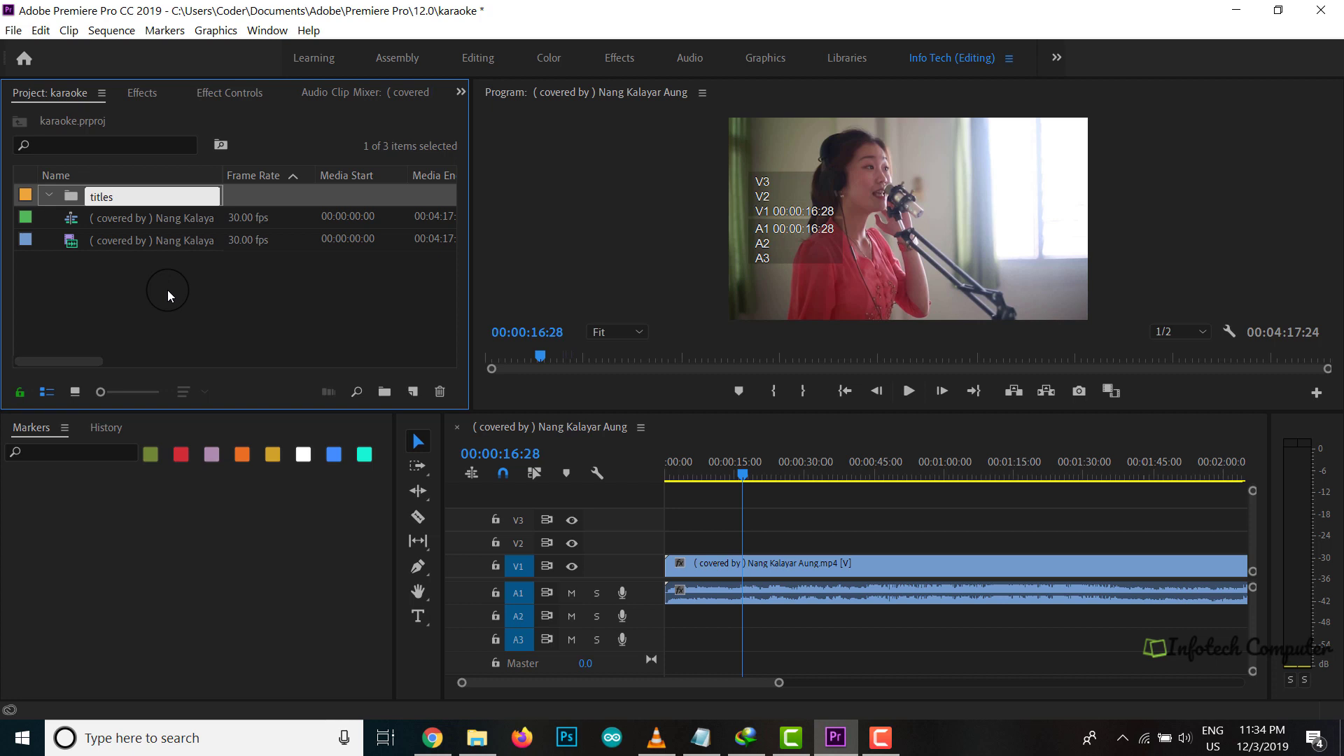
key("Tab")
left_click(168, 294)
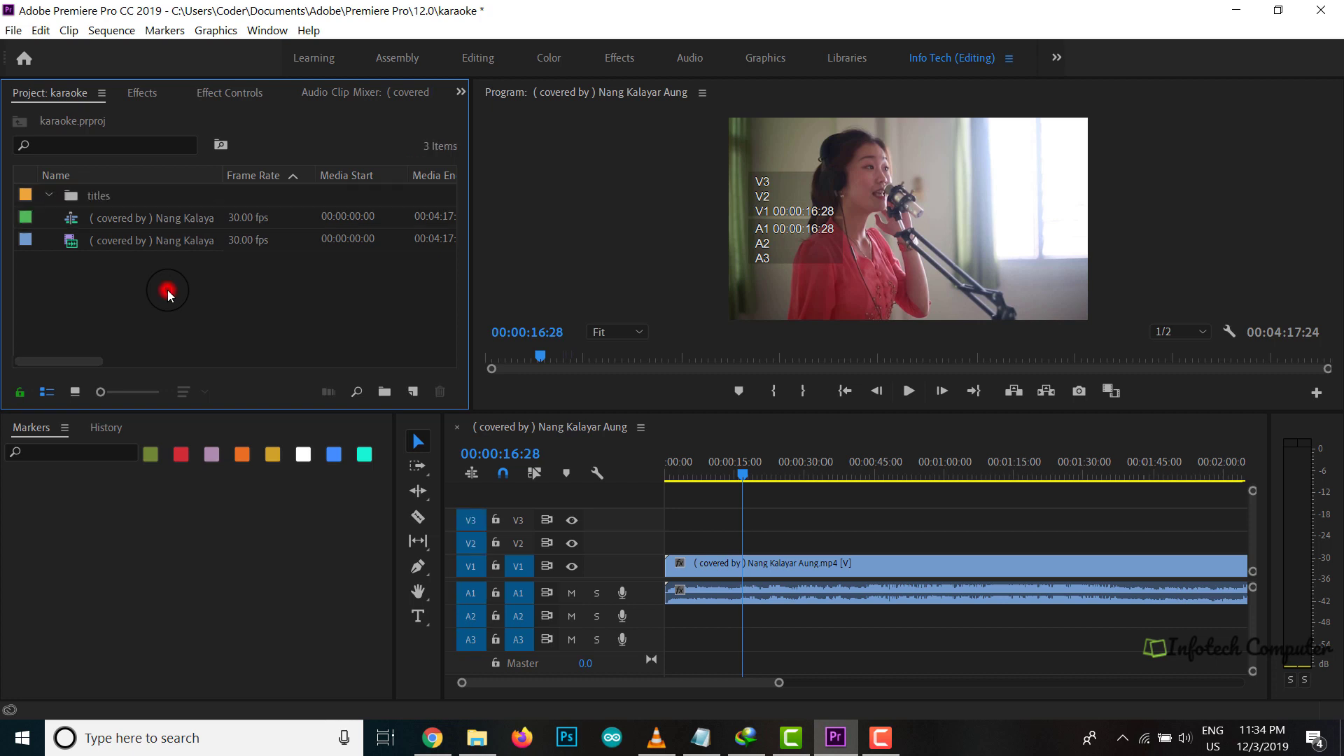
Open the titles bin and create a legacy title in it with the default name and video settings.
left_click(86, 207)
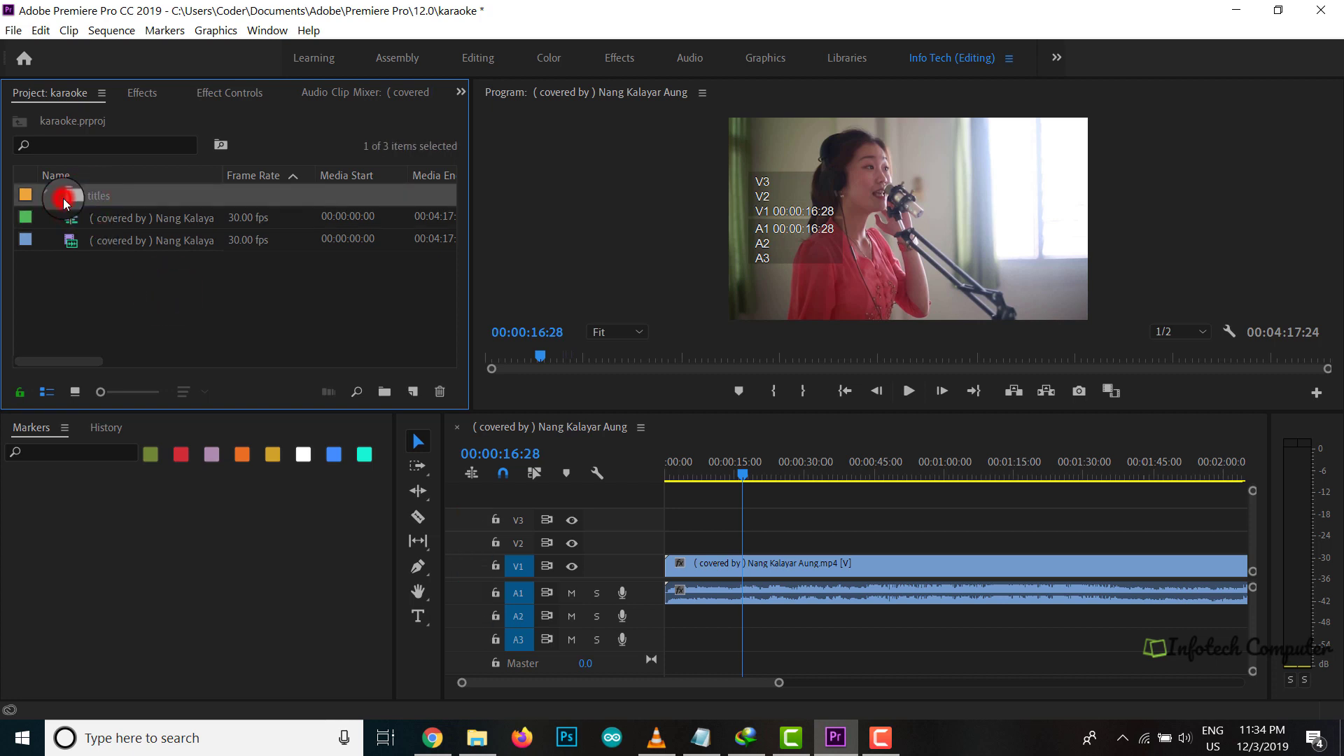
double_click(64, 200)
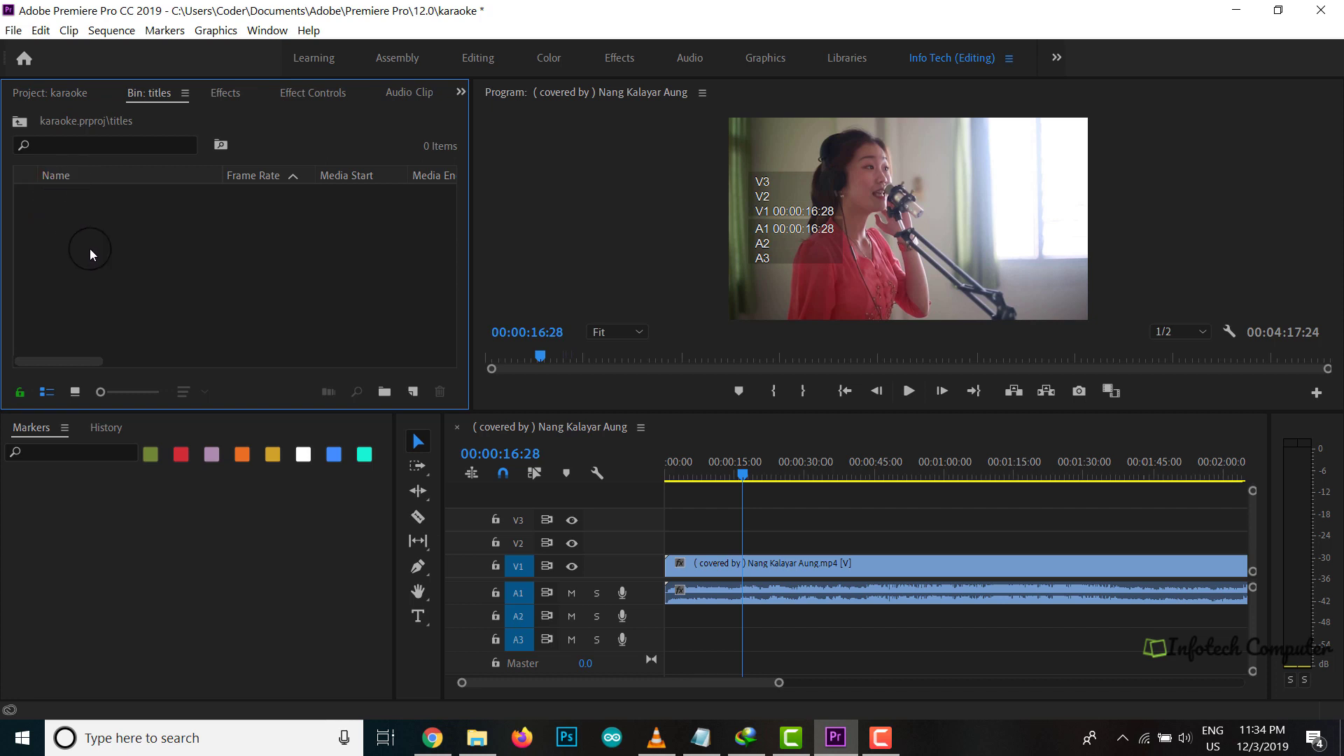
left_click(13, 30)
mouse_move(123, 47)
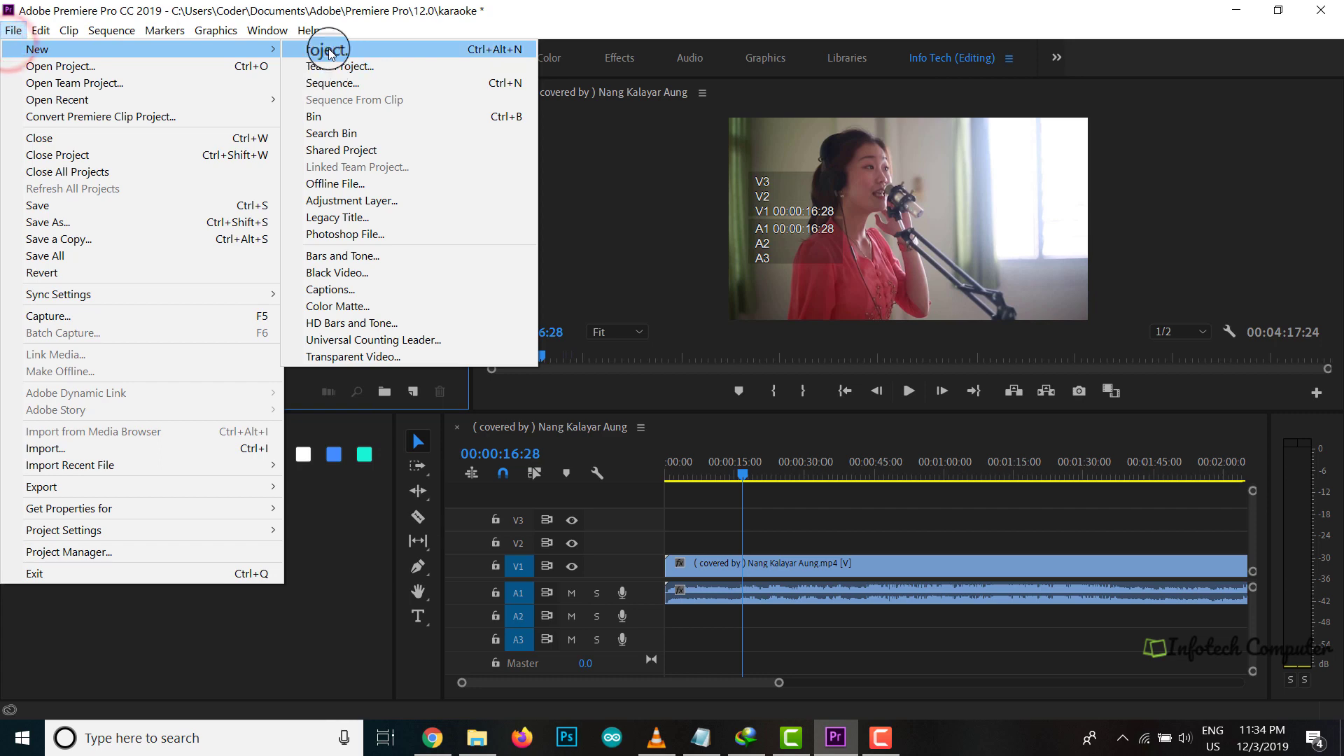
left_click(349, 217)
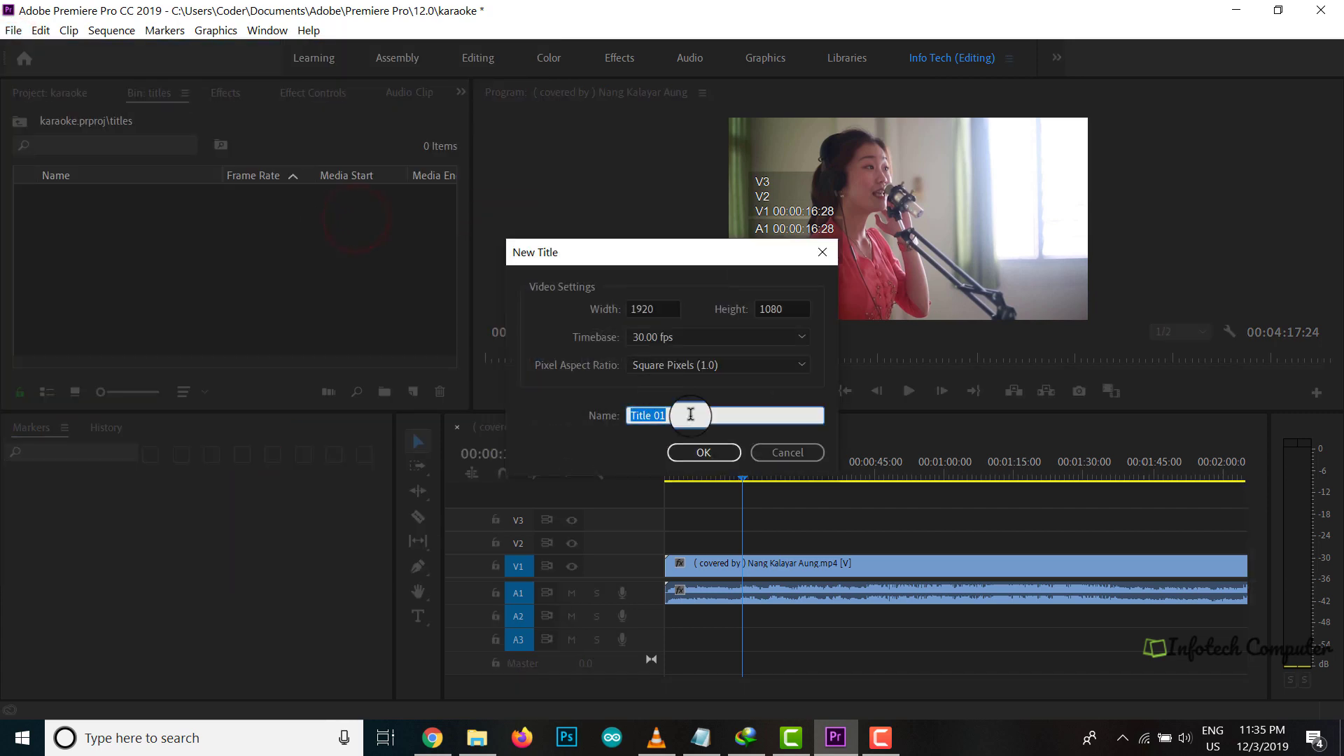
left_click(704, 453)
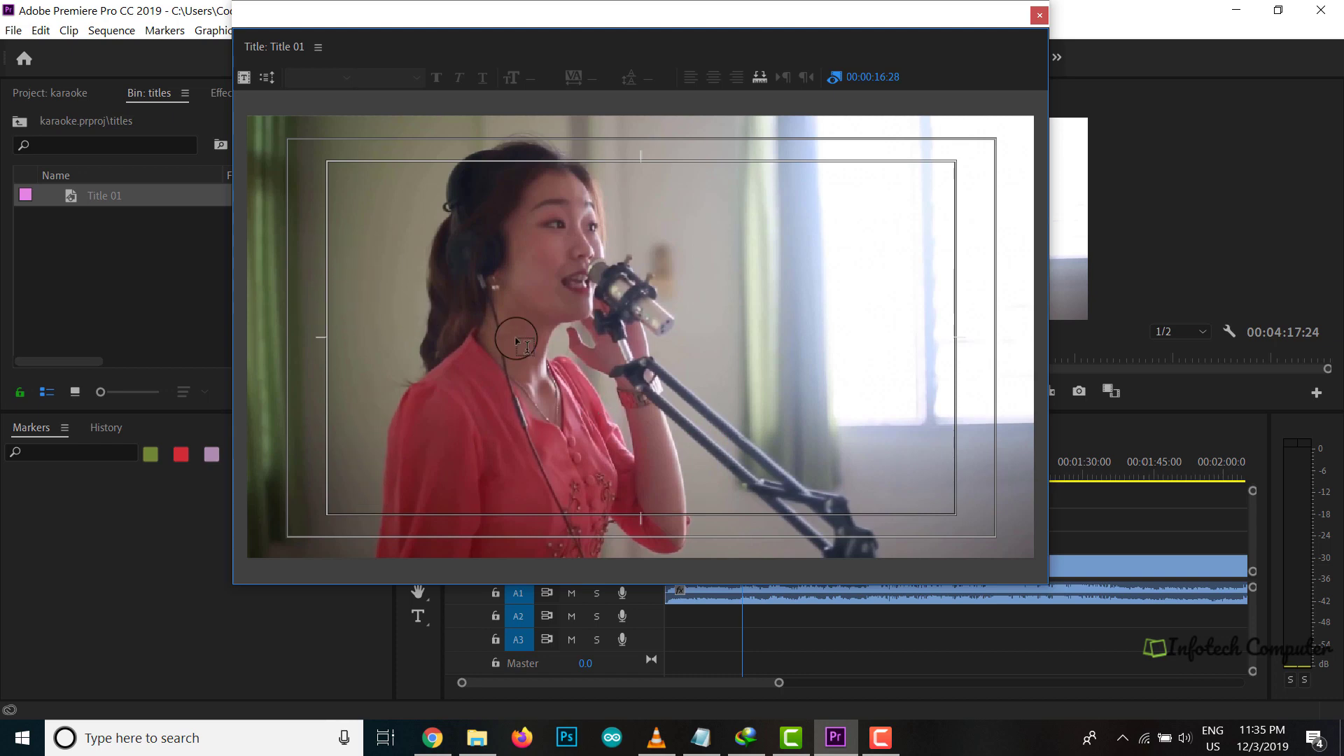
Show the title tools and title properties in the title window, narrowing the tools area.
left_click(318, 48)
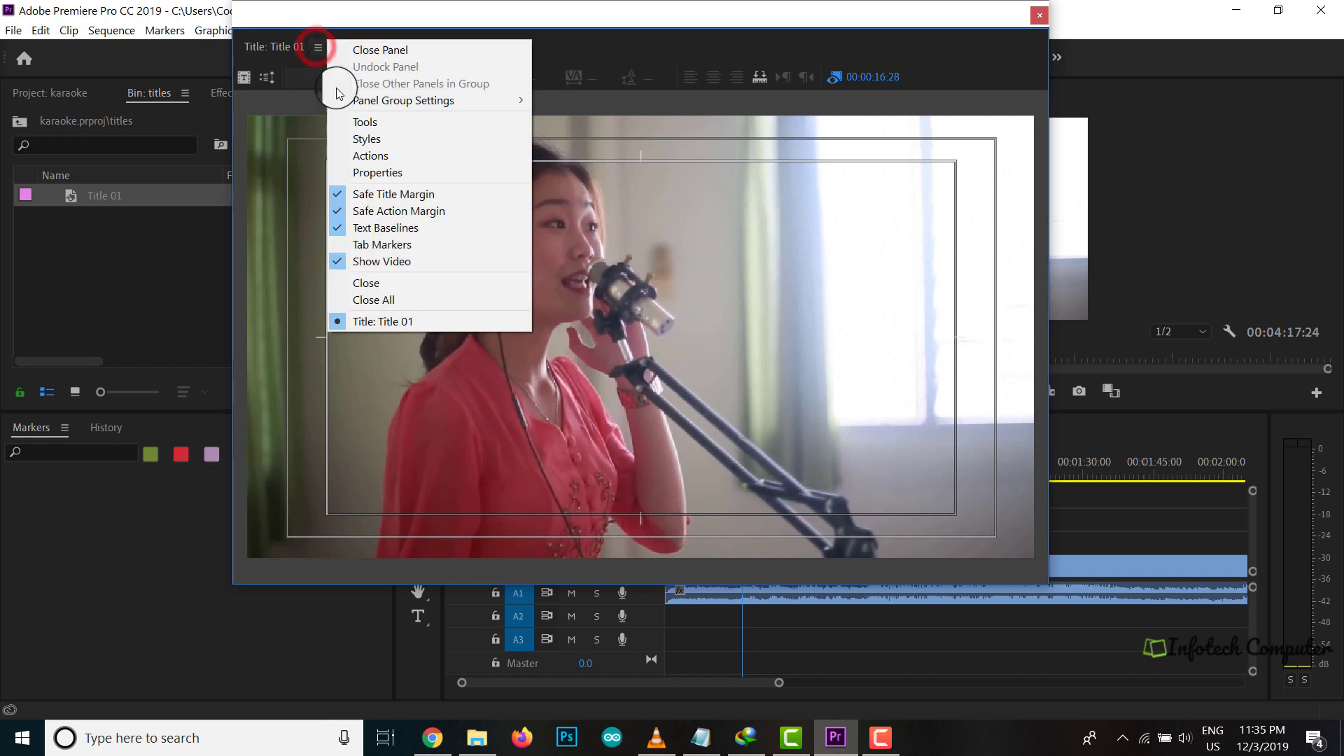
left_click(341, 125)
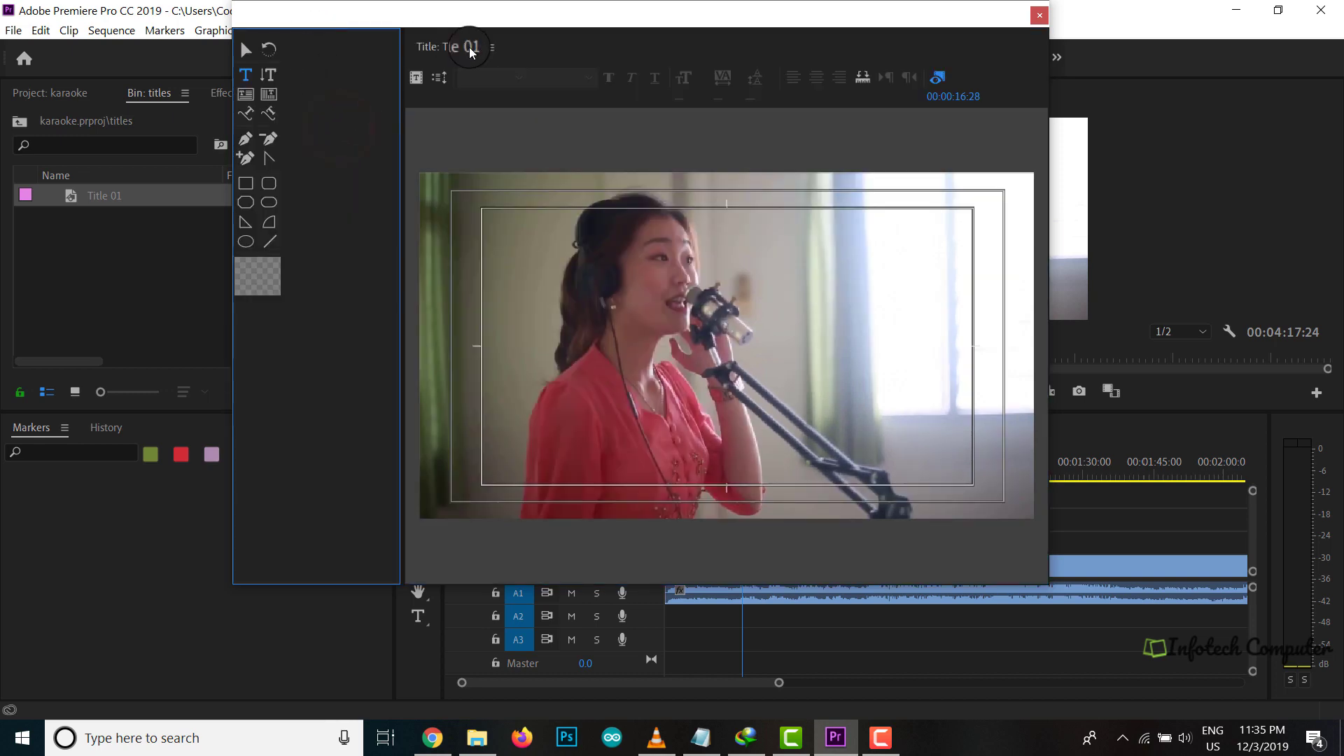
left_click_drag(403, 159, 305, 161)
left_click(393, 47)
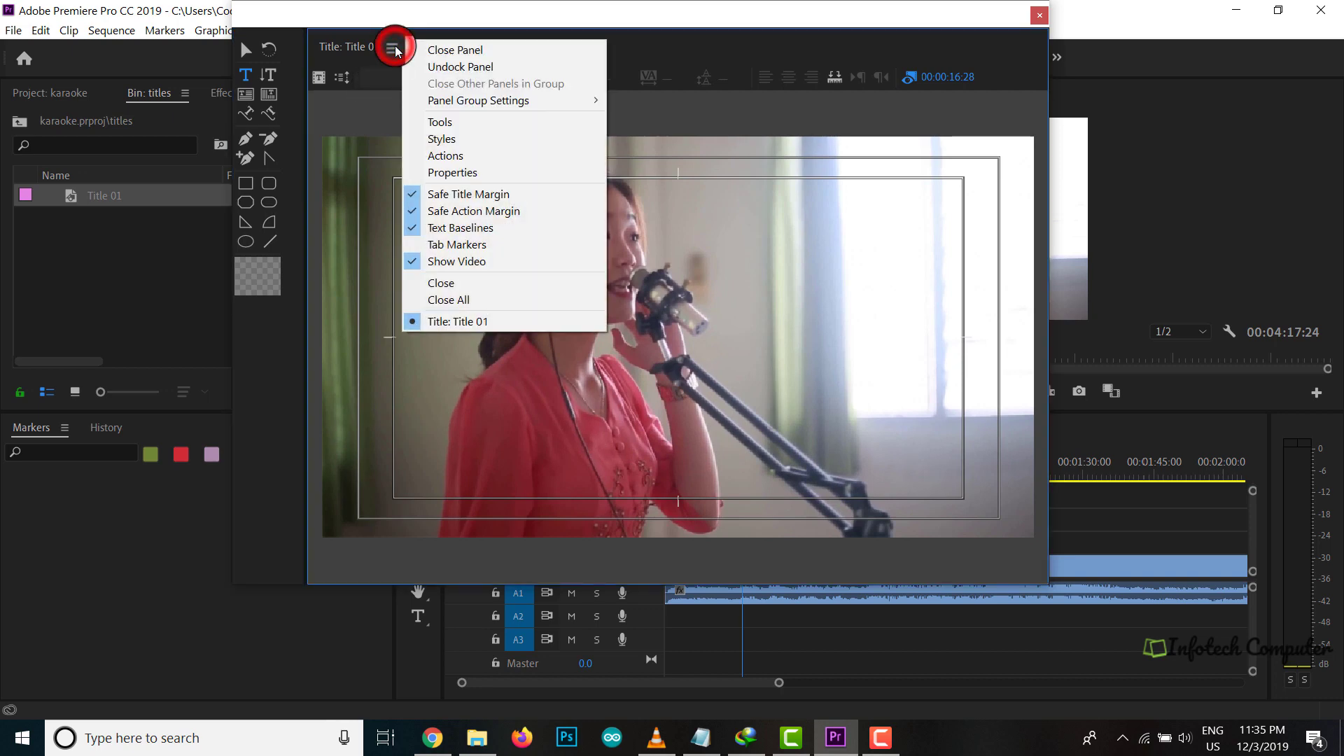
left_click(449, 173)
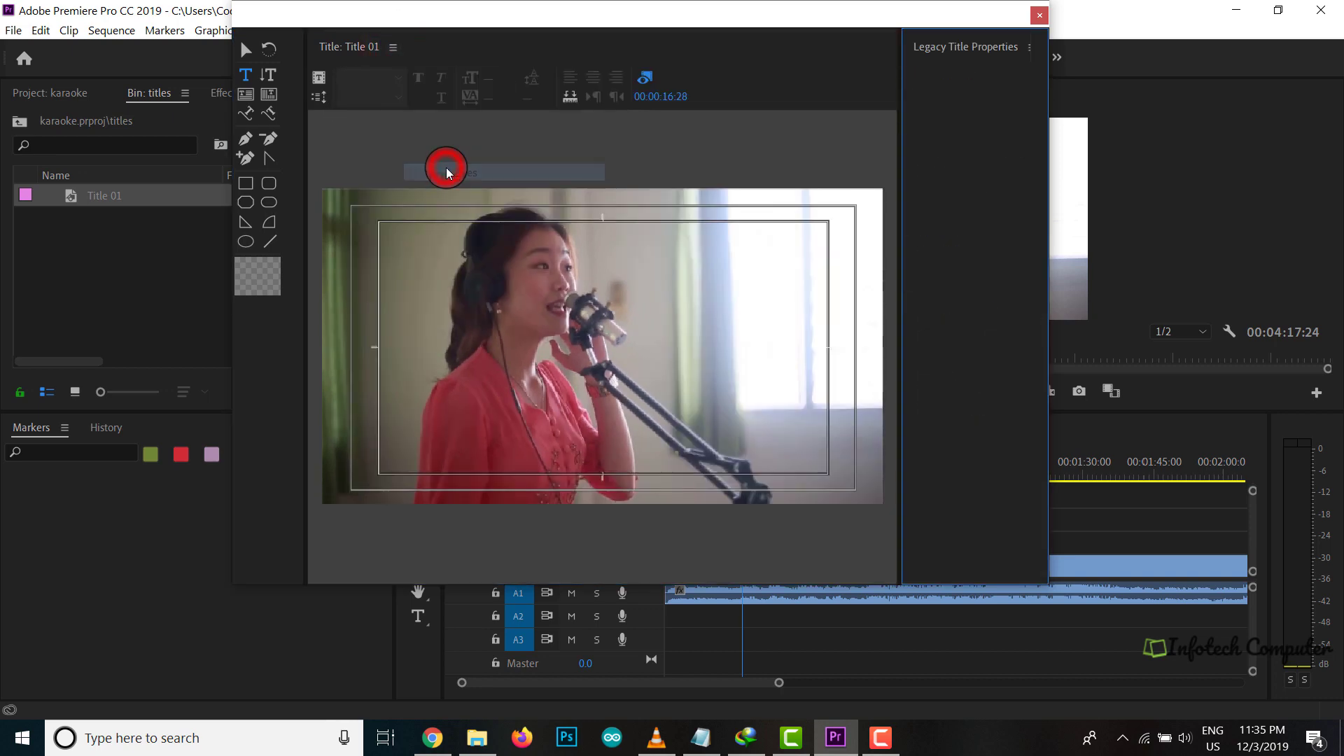
Start a horizontal text object in the lower left of the title frame and set its font to Zawgyi.
left_click(245, 49)
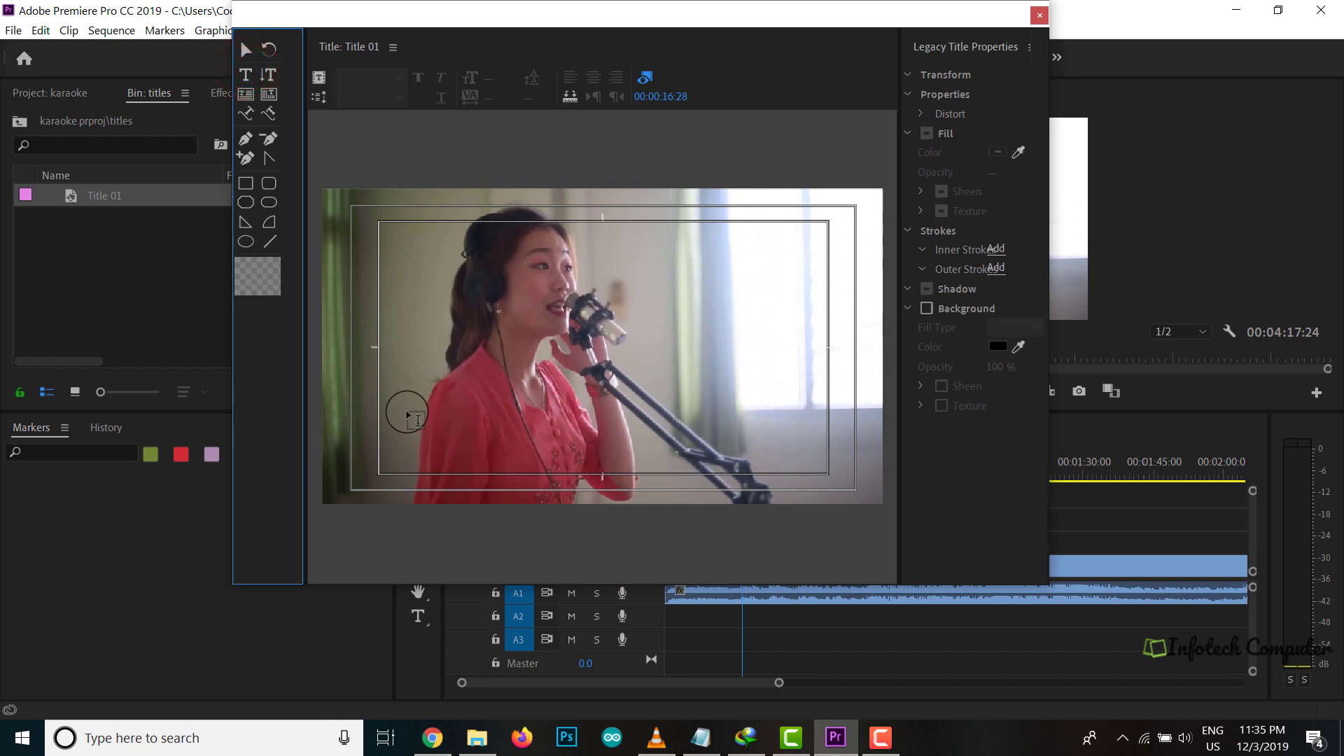
left_click(406, 405)
type("r")
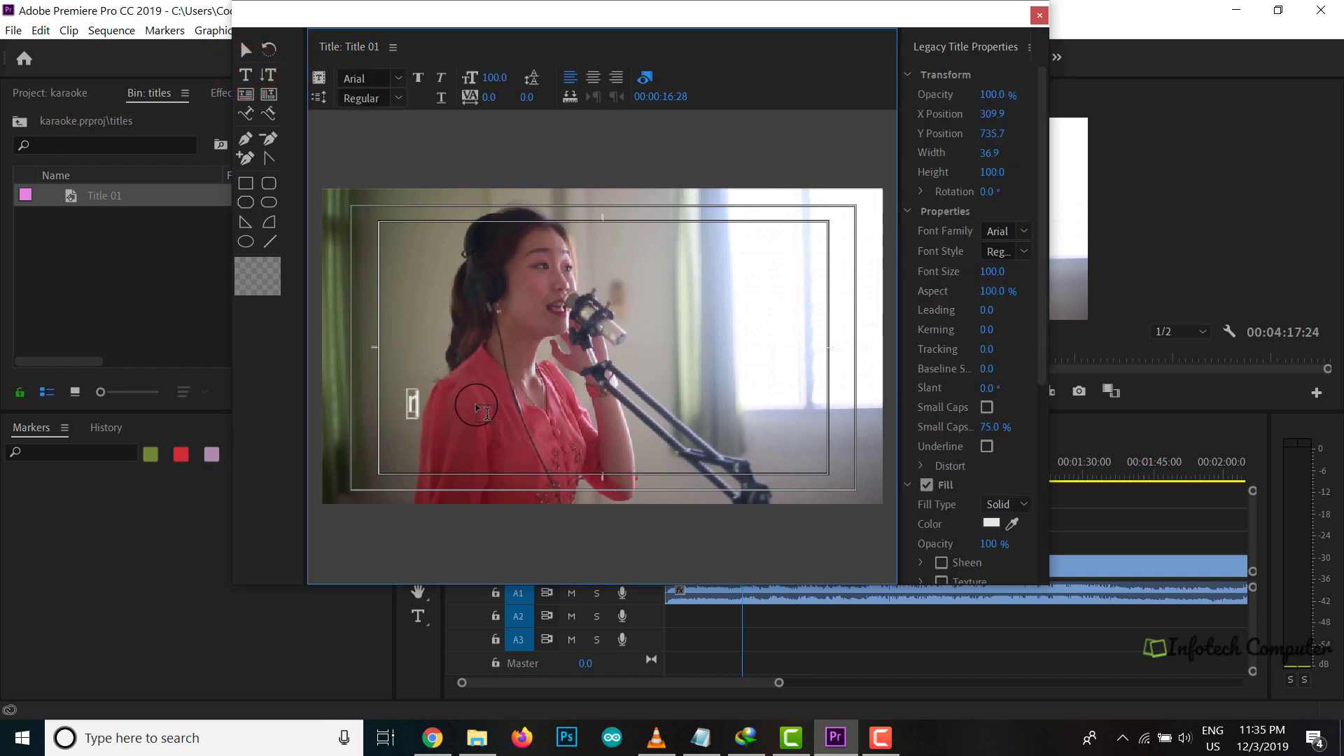
key("BackSpace")
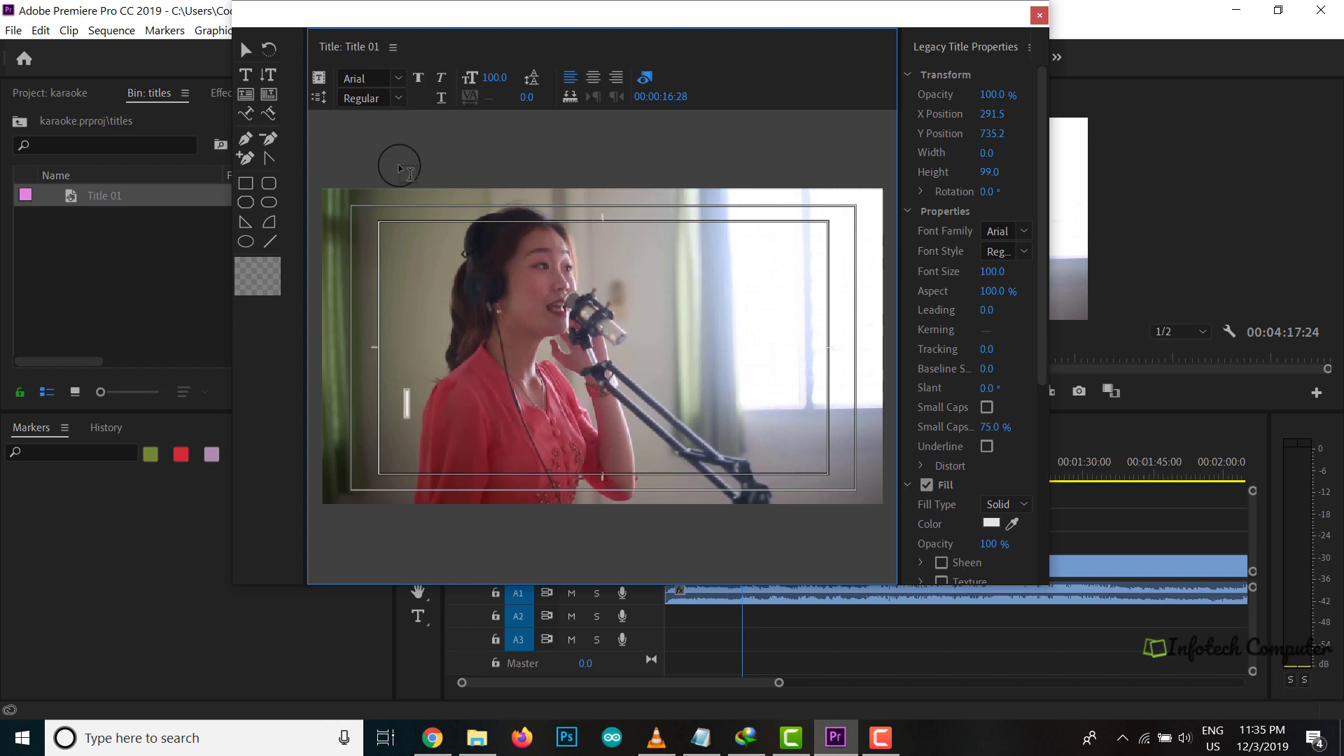
left_click(377, 80)
type("z")
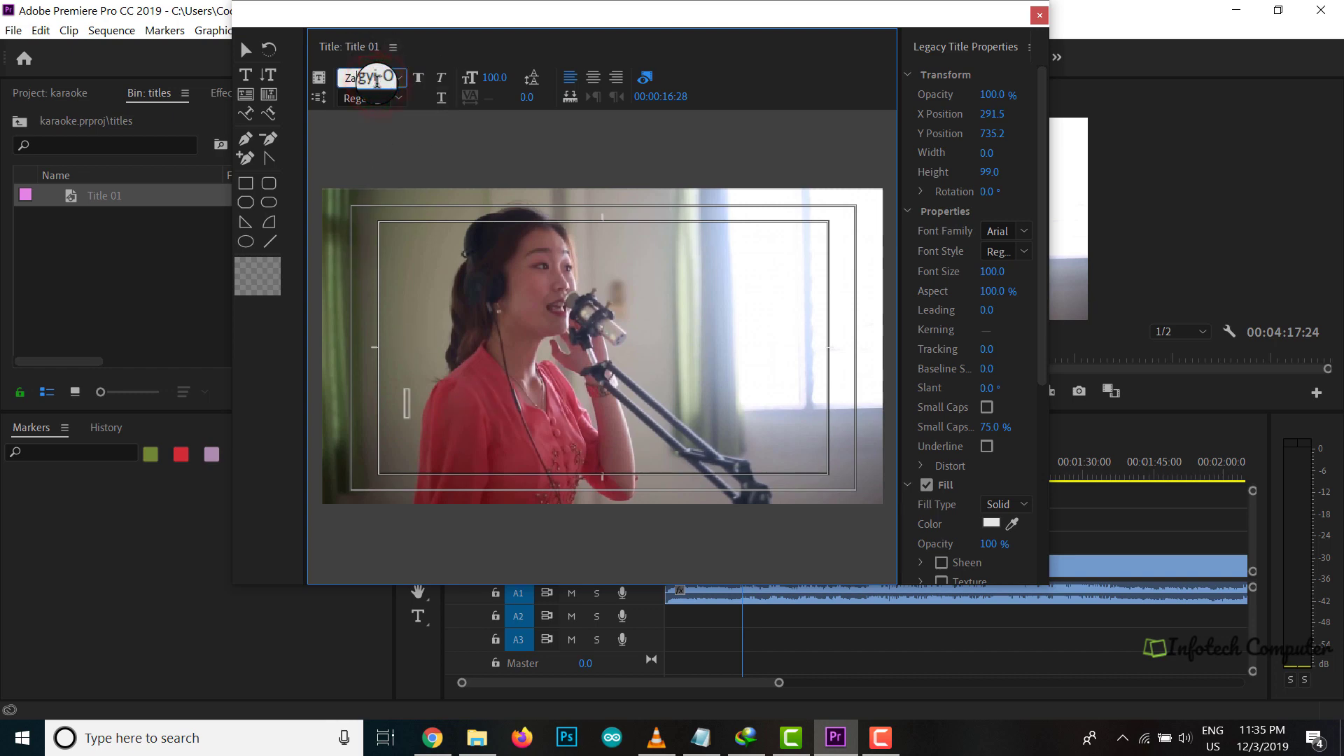
key("Return")
Enter the Burmese lyric line "မင်္ဂလာအချိန်ရက်မြတ်သို့ရောက်ခဲ့သည်" in the text object, using the Burmese keyboard layout.
left_click(406, 406)
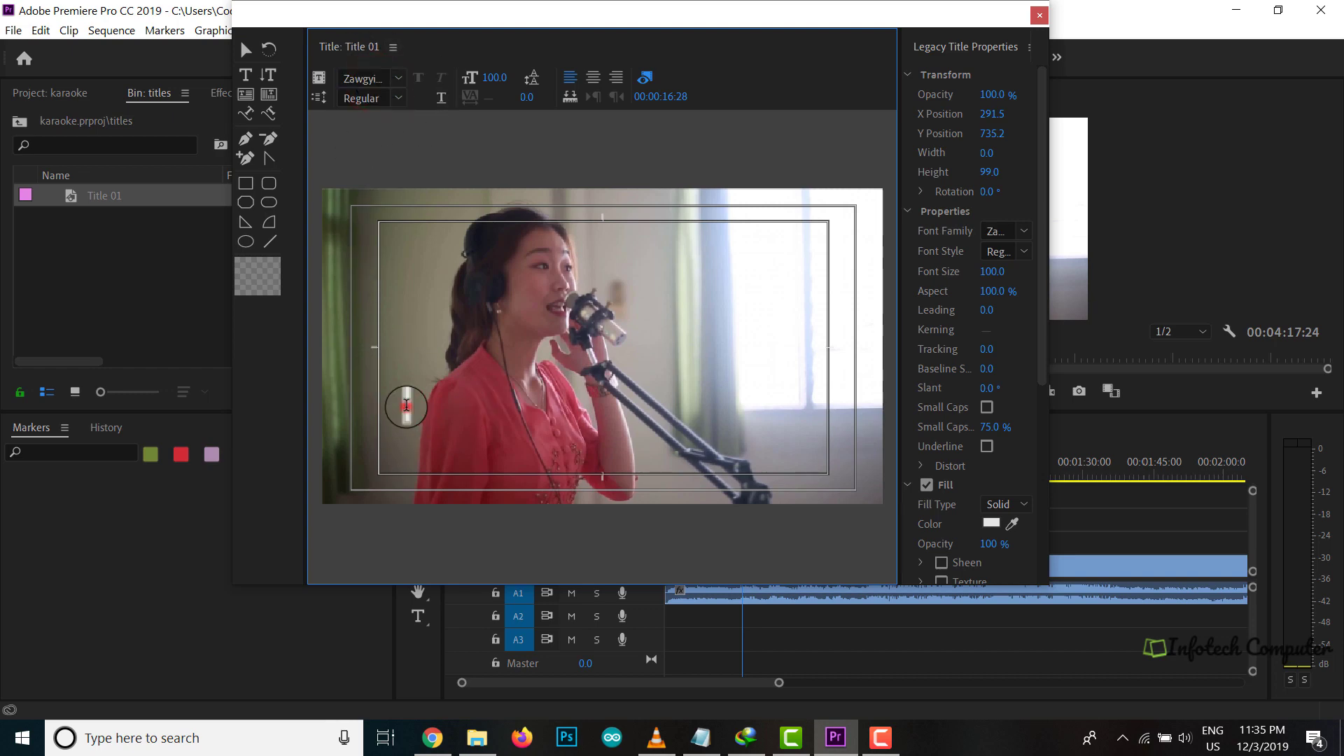
type("ေ")
key("BackSpace")
key("ctrl+shift")
type("ငါလာအ")
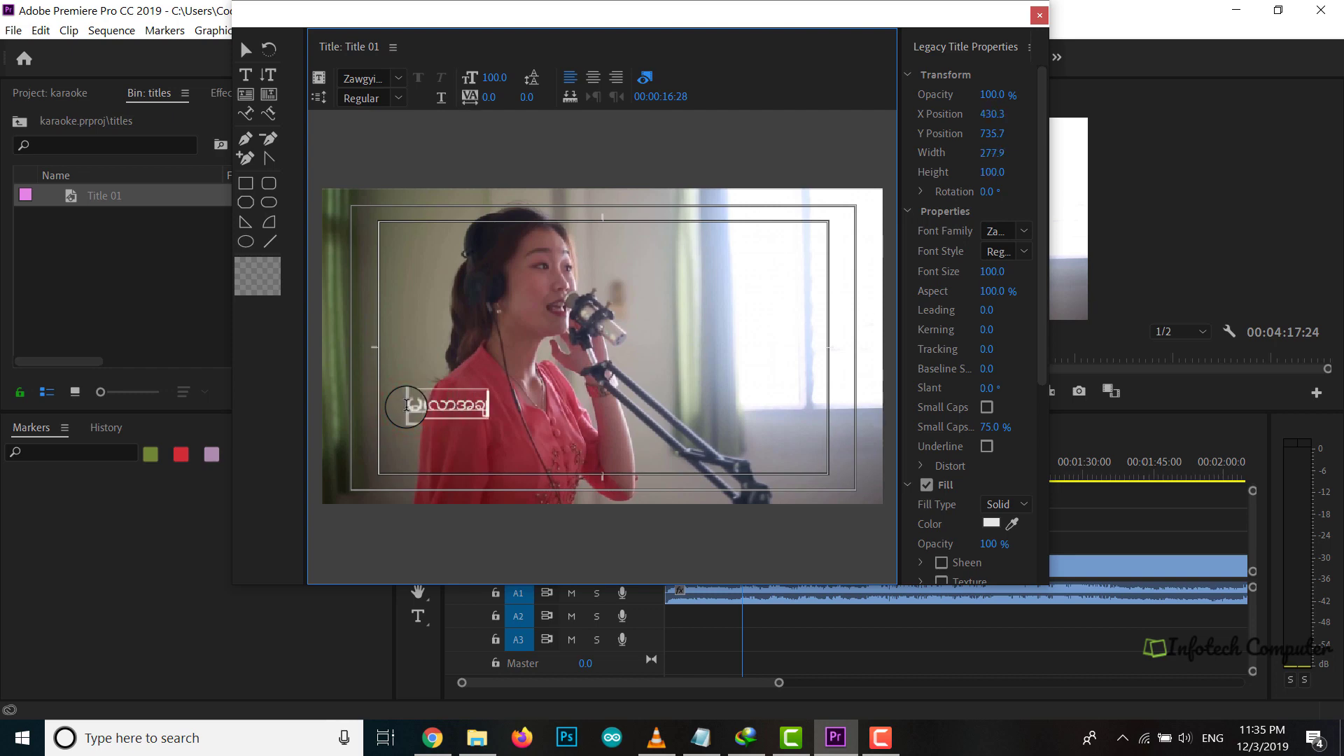
type("ချိန်ရက်မြတ်သို့")
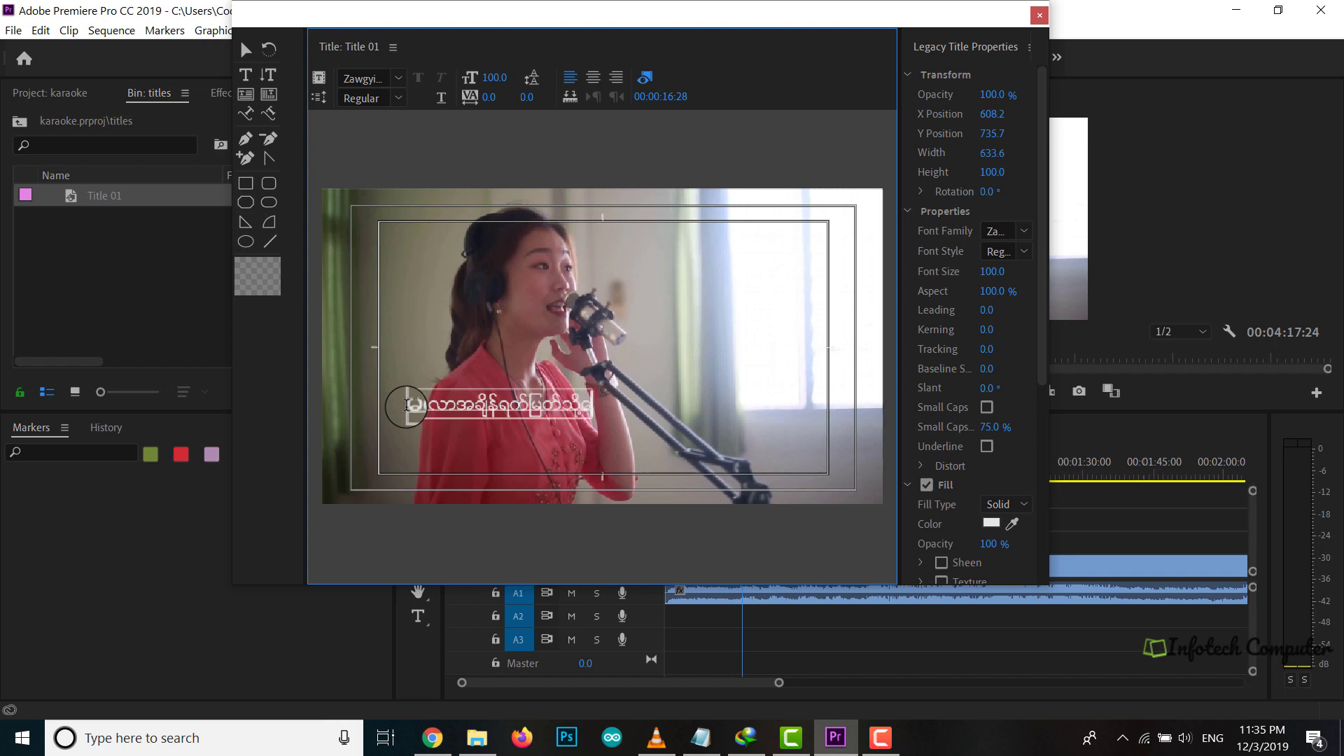
type("aj")
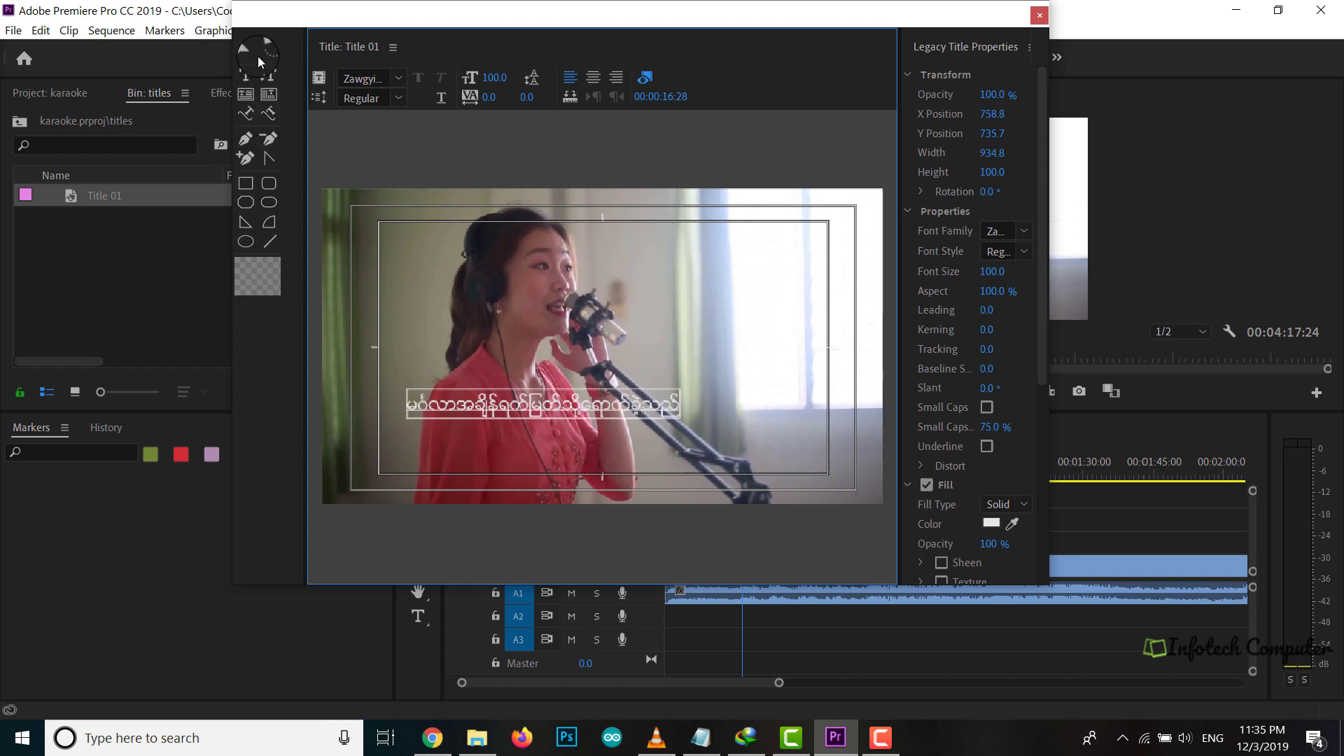
Move the lyric text down to the lower-left corner of the safe title margin, at about X 664, Y 885.
left_click(245, 53)
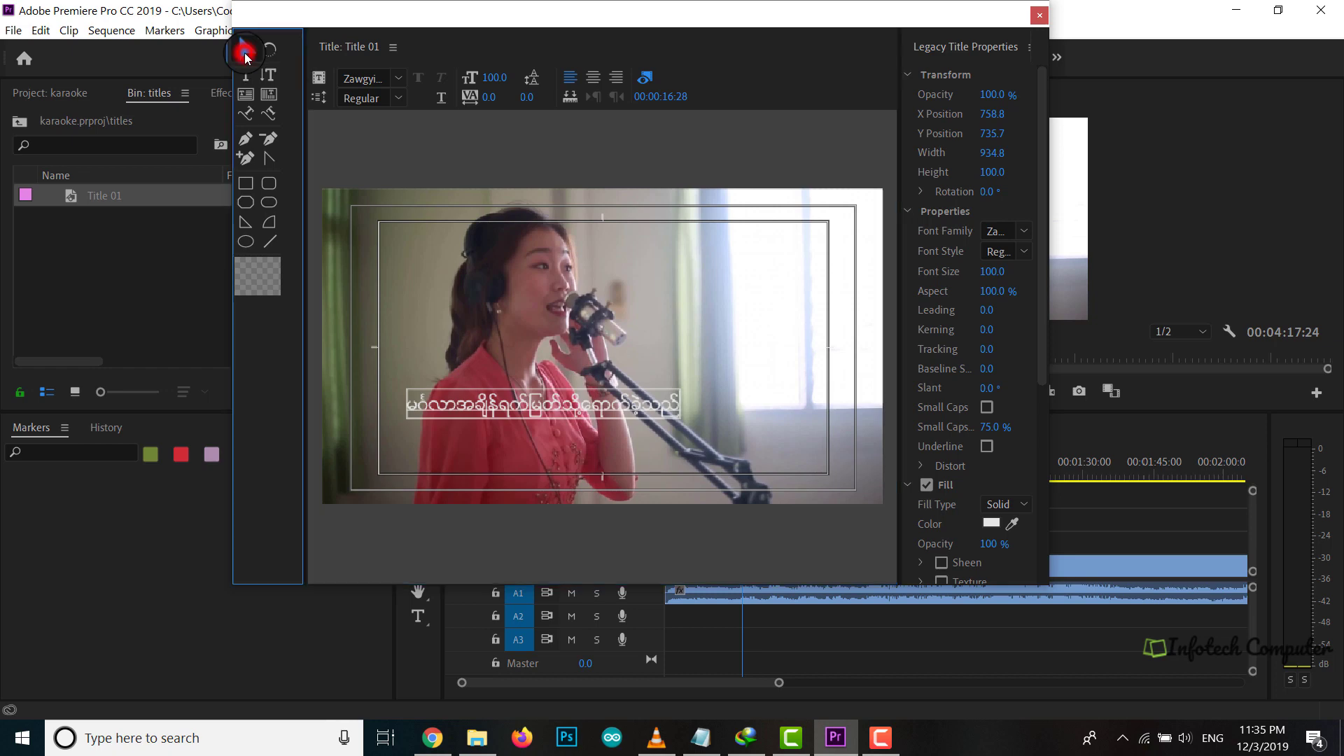
left_click(465, 401)
left_click_drag(467, 399, 440, 438)
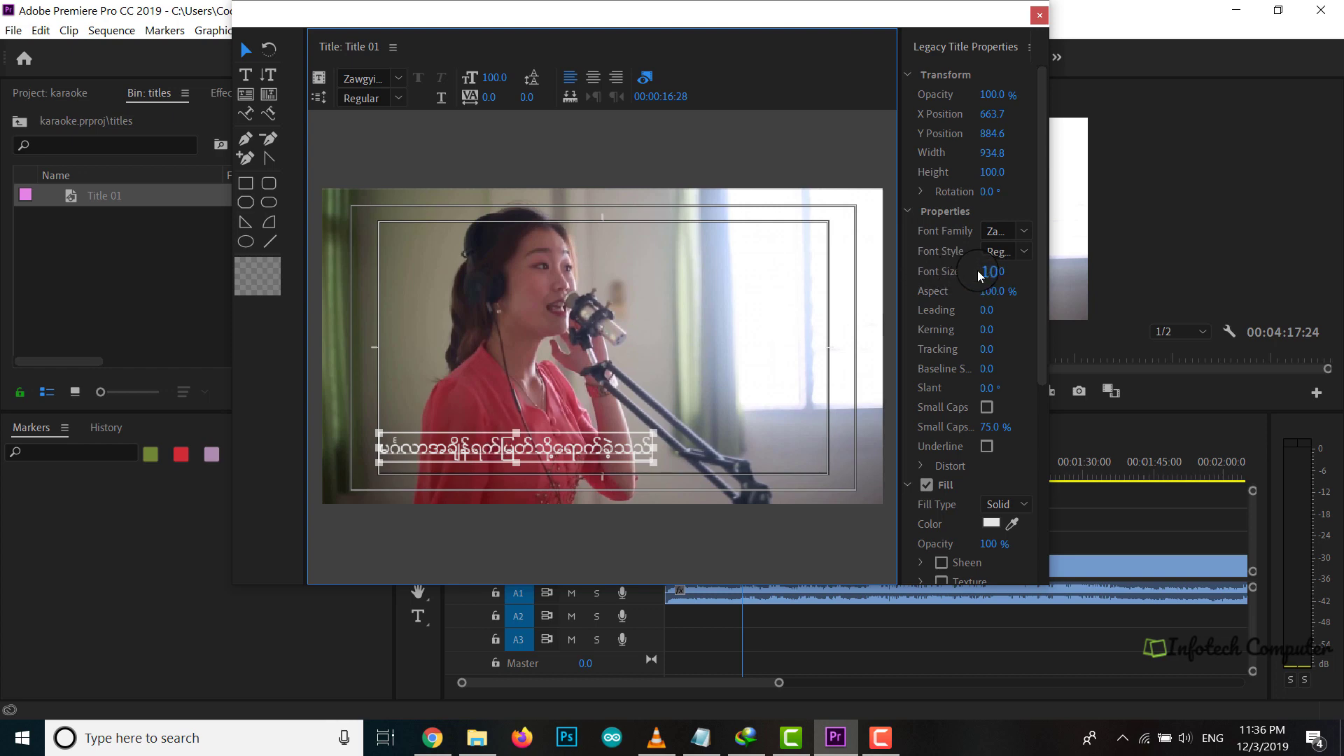
left_click_drag(981, 271, 990, 272)
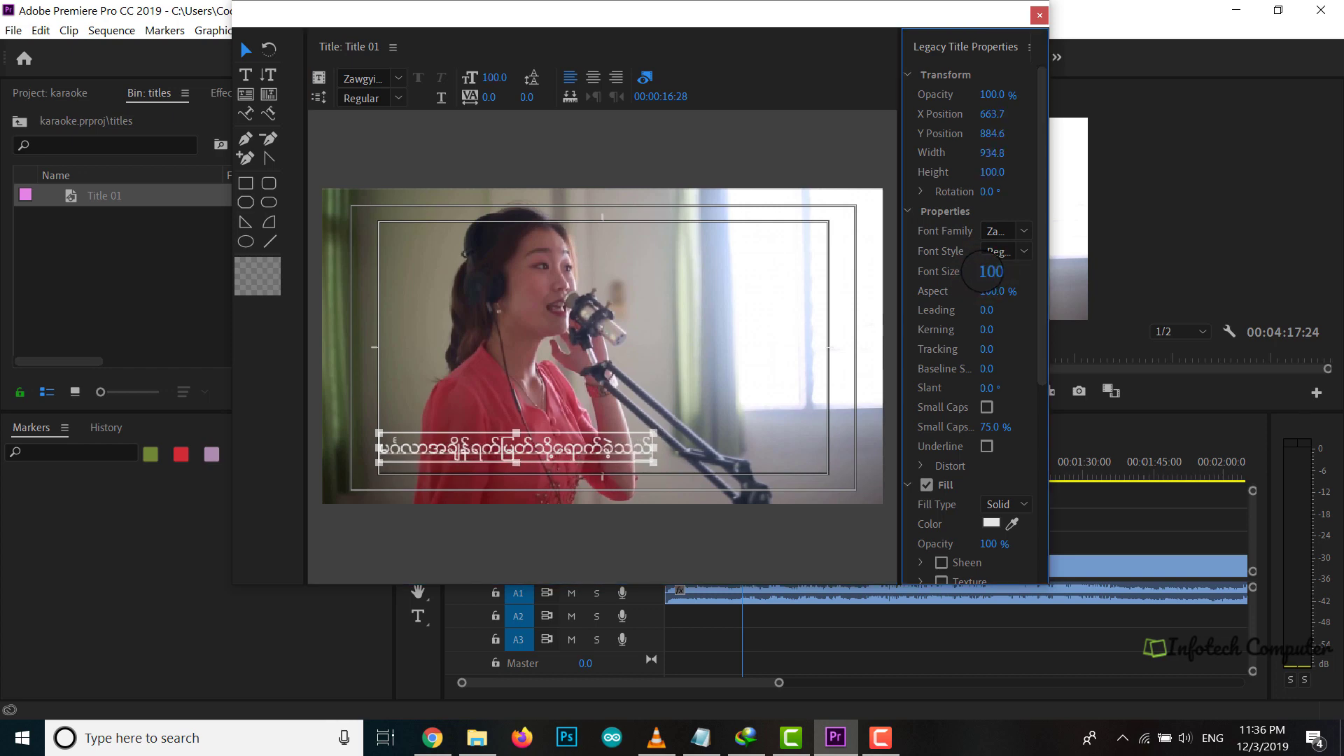
scroll(984, 427, "down", 1)
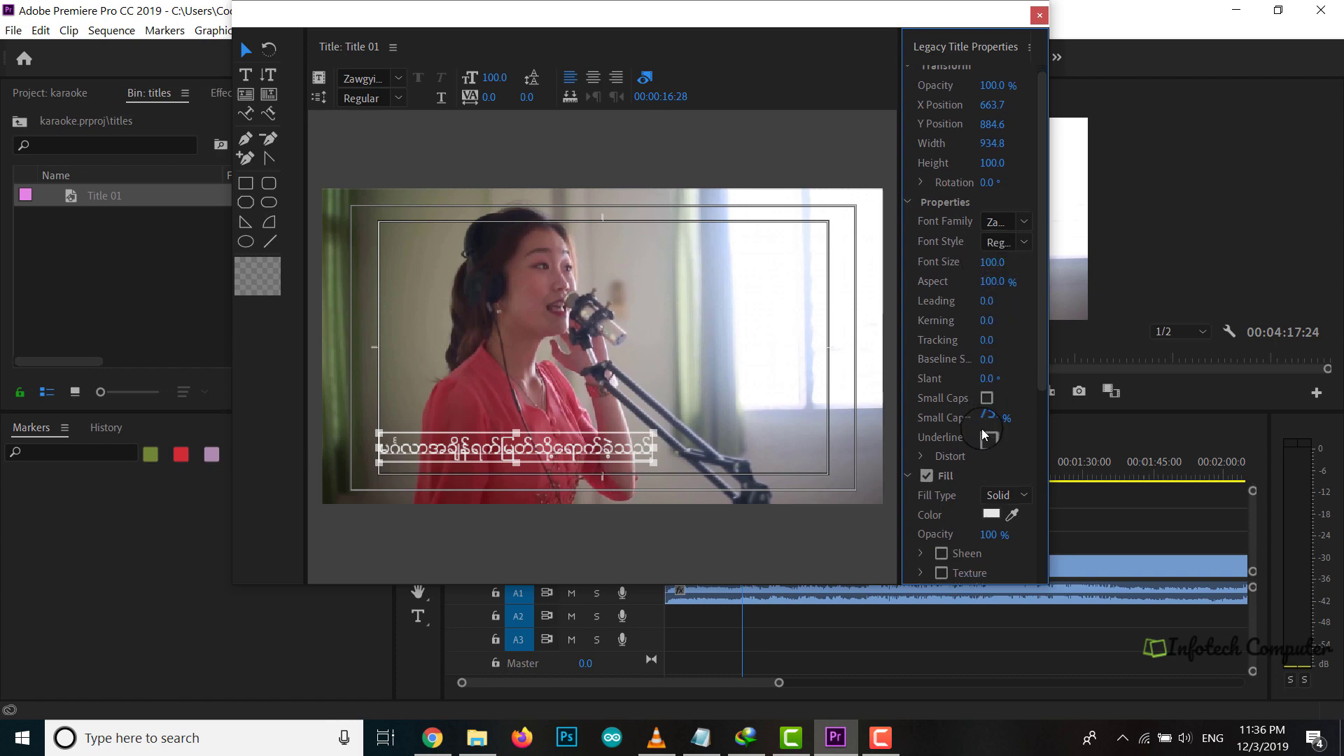
scroll(980, 441, "down", 3)
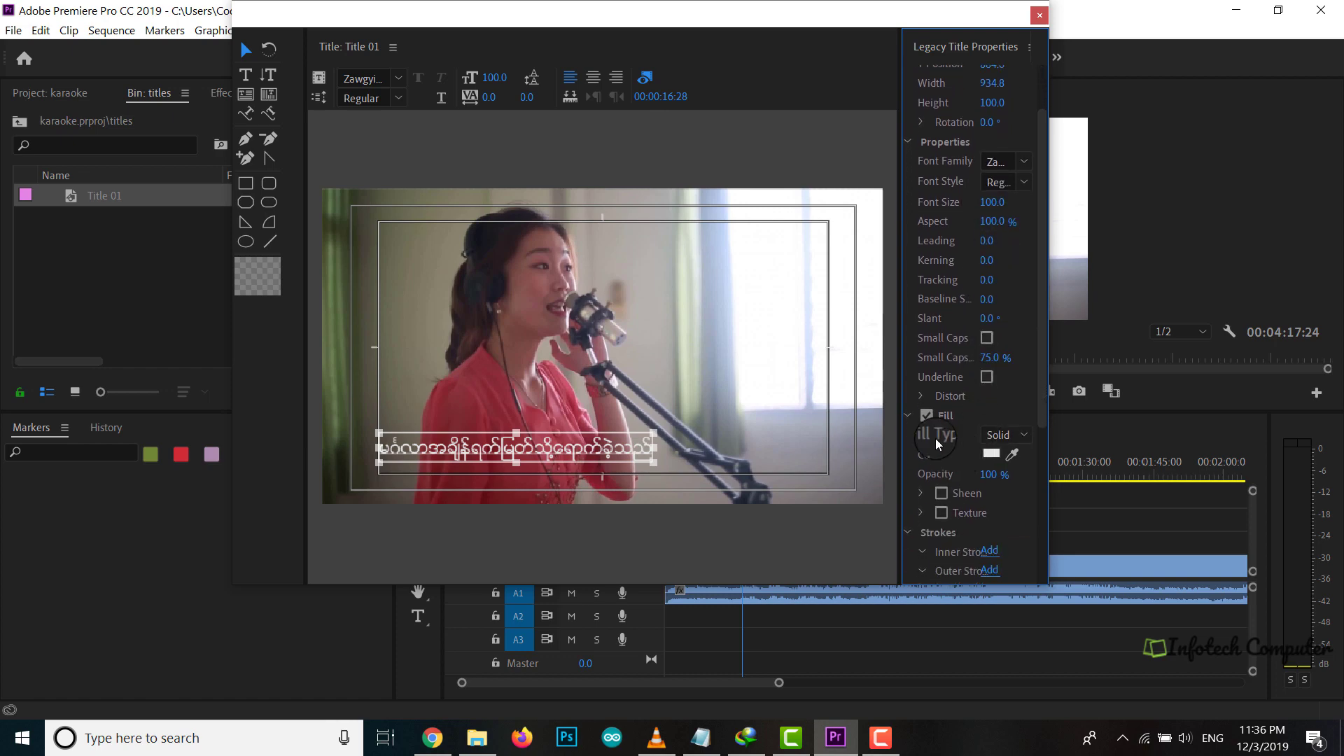
left_click(1020, 437)
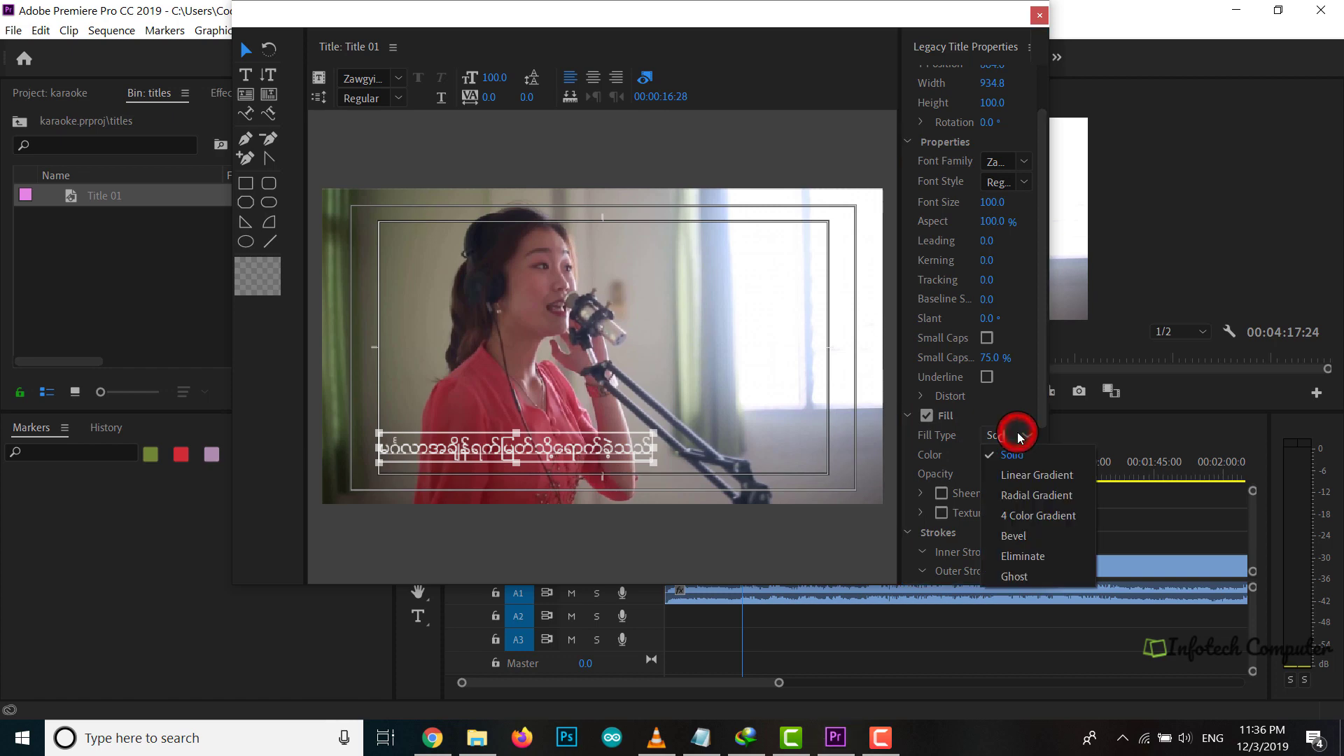
left_click(1020, 437)
left_click(1020, 436)
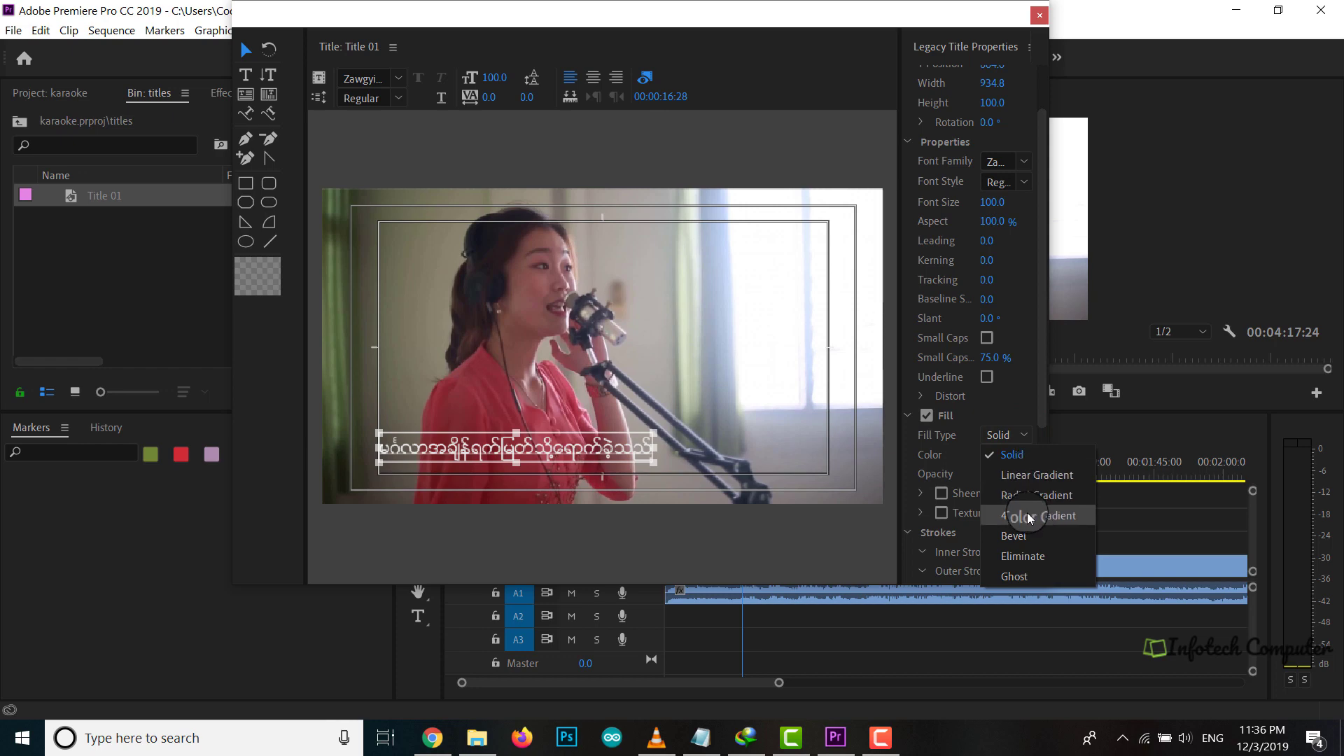
left_click(950, 434)
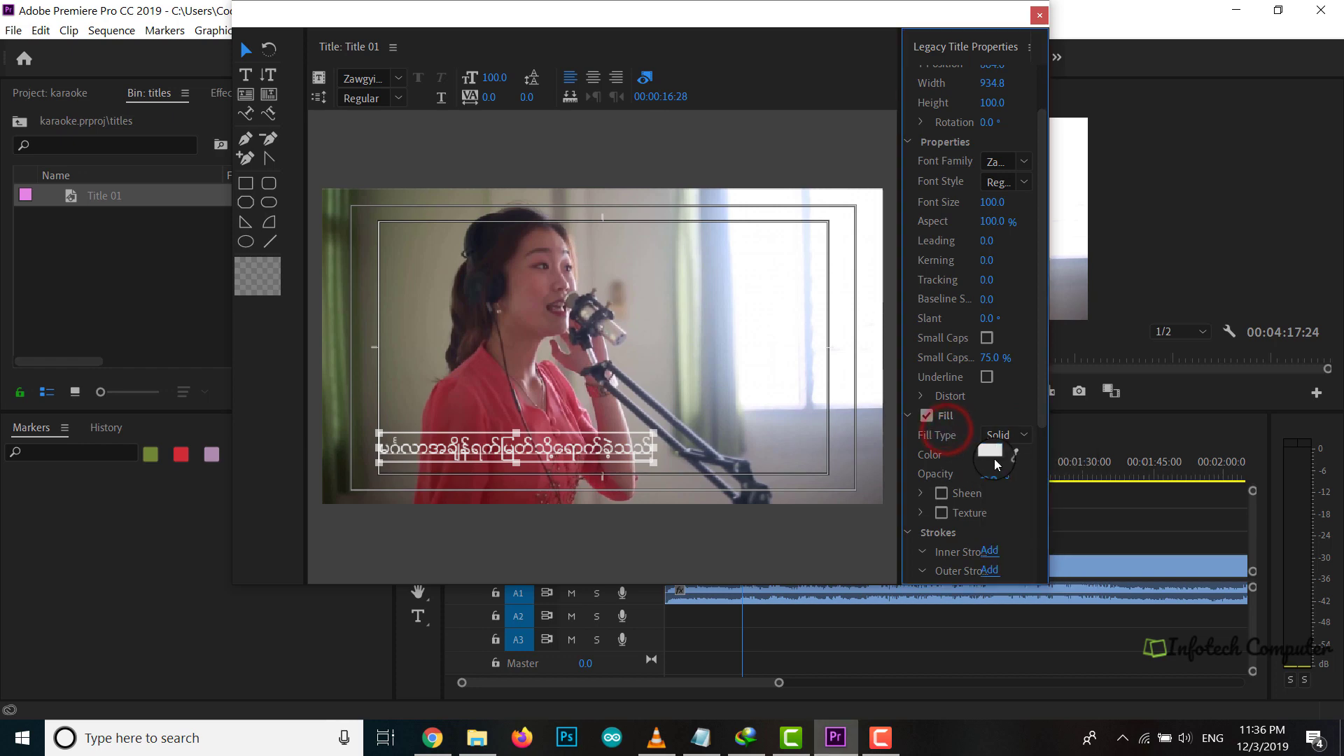
Set the lyric text's solid fill to a near-white colour with a faint pink tint.
left_click(994, 453)
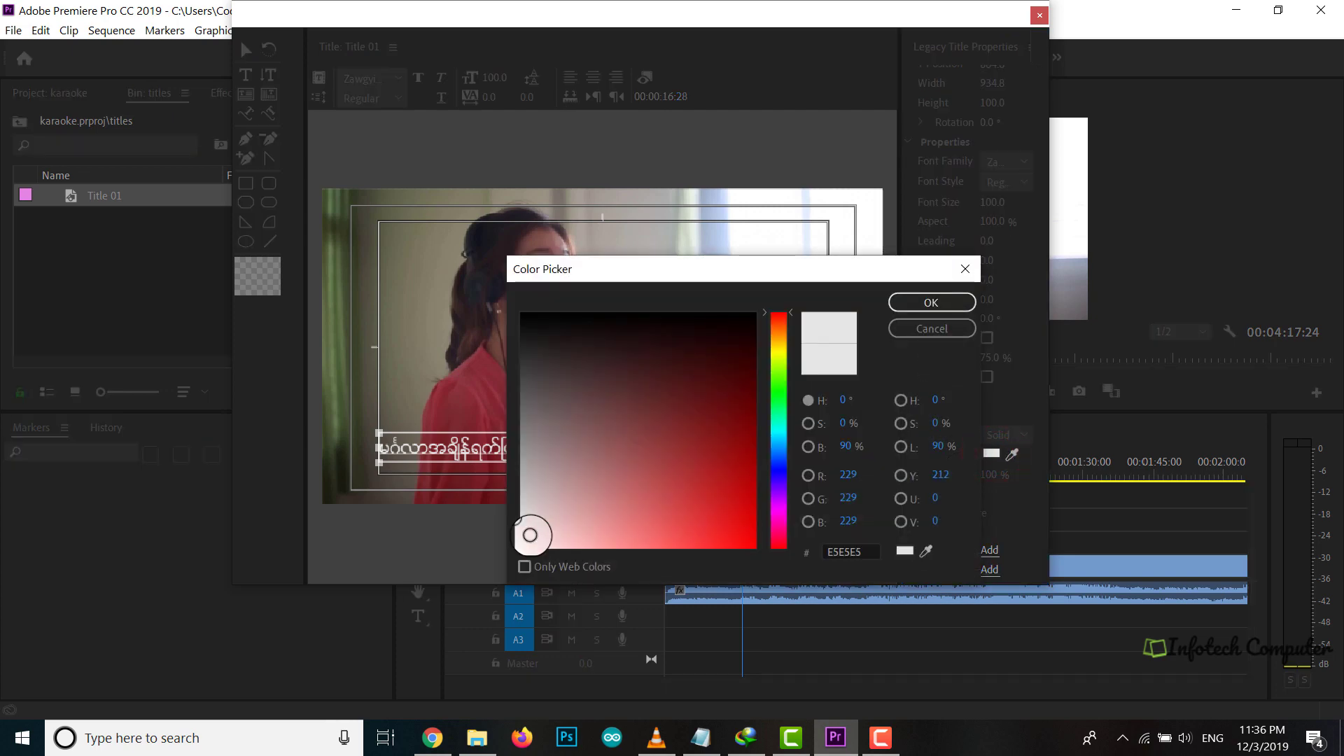
left_click(530, 536)
left_click(918, 300)
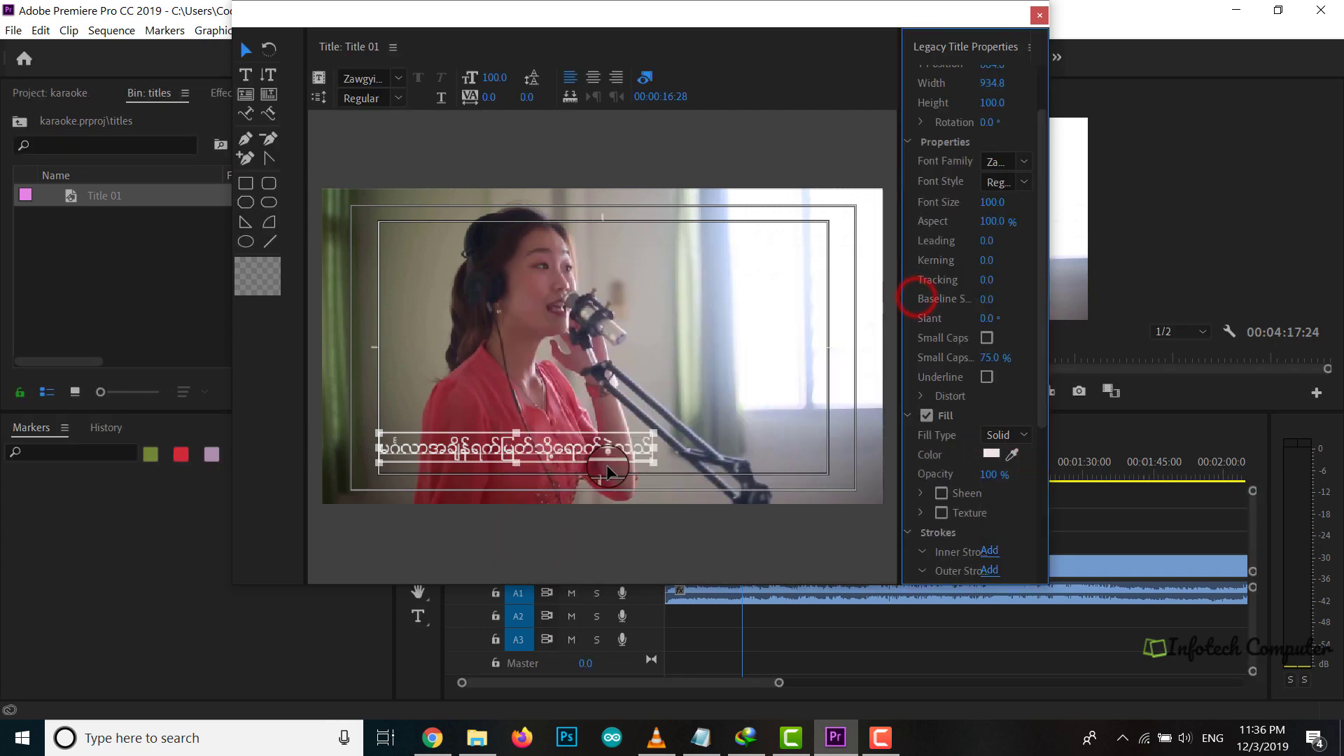
Try the 4 Color Gradient and linear gradient fill types on the lyric text.
left_click(987, 448)
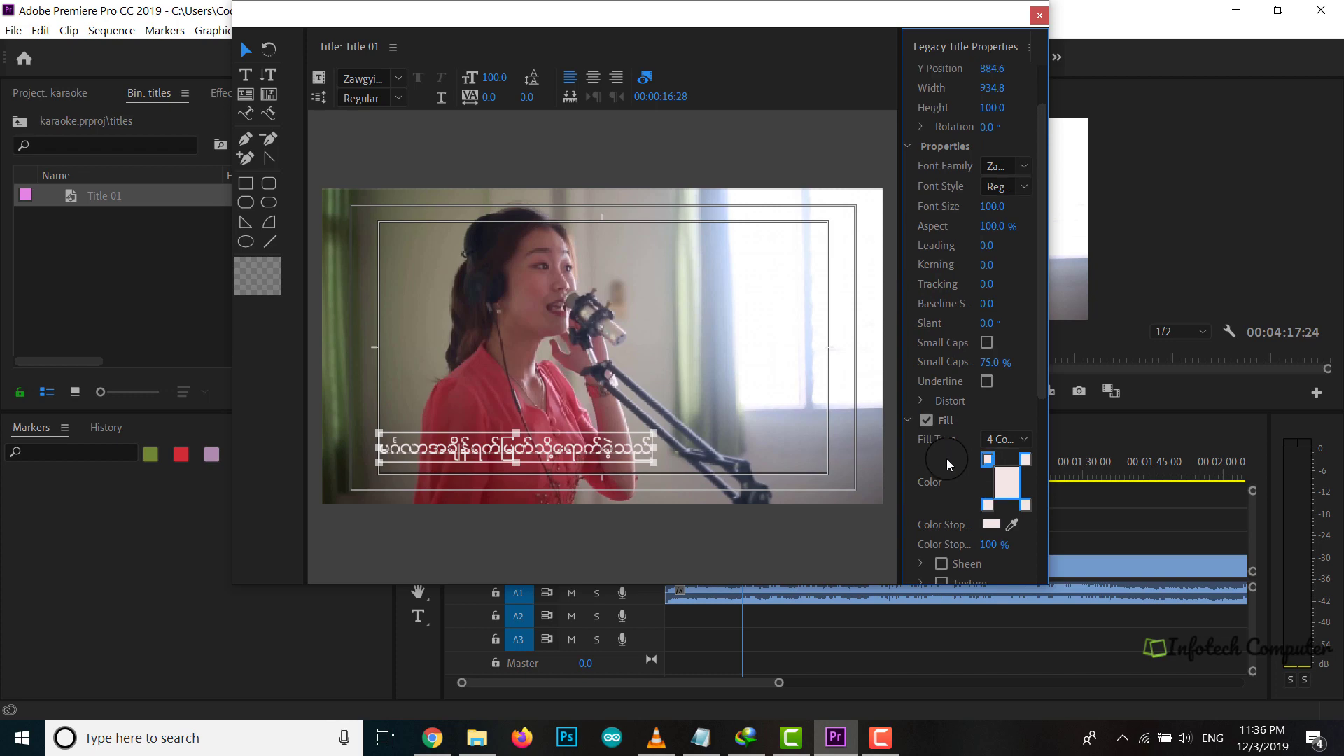
left_click(994, 442)
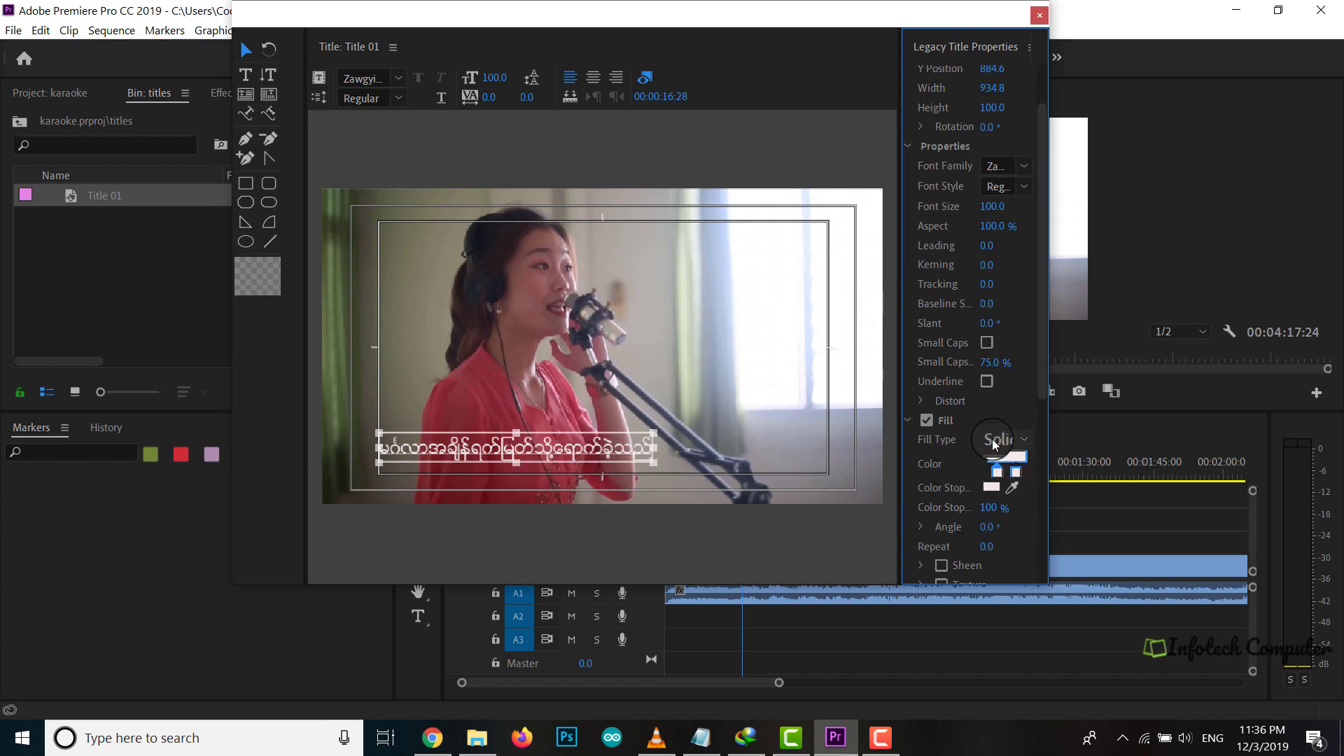
scroll(992, 441, "up", 1)
left_click(927, 440)
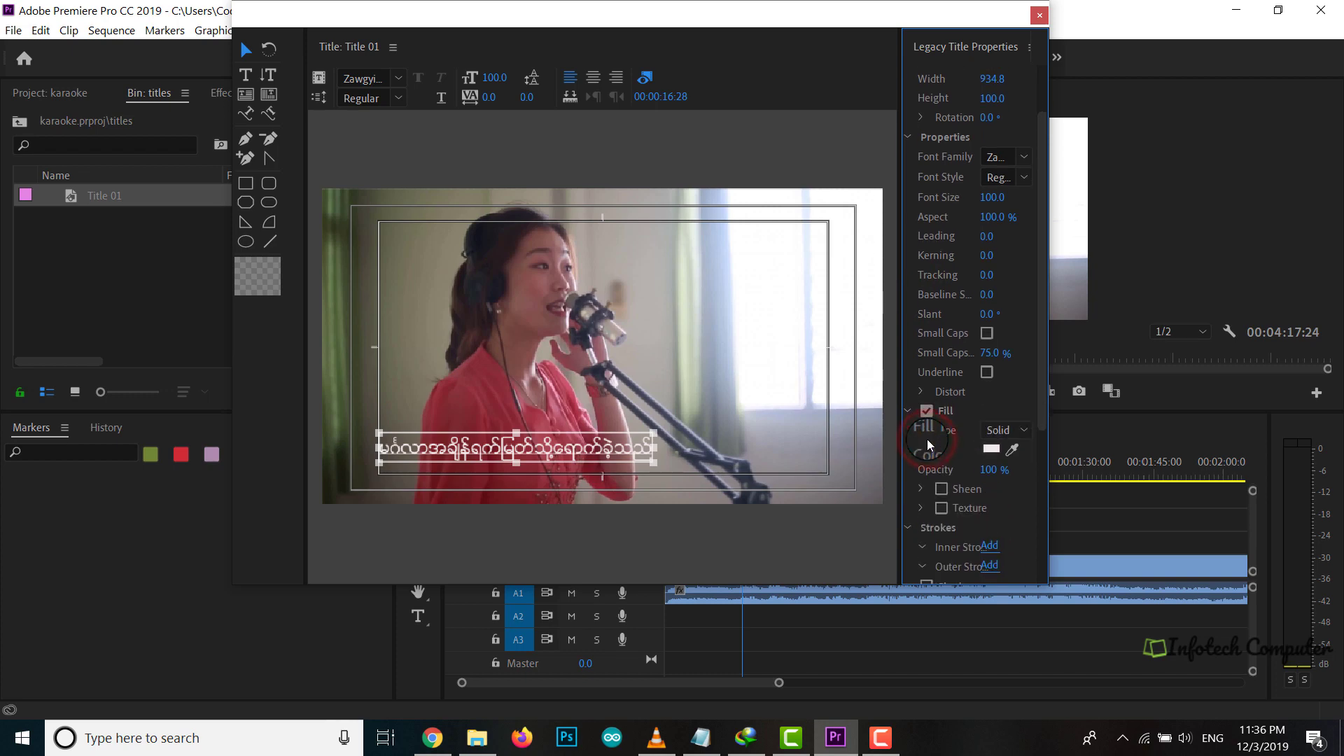
Add an inner stroke and an outer stroke to the lyric text.
scroll(929, 443, "down", 3)
scroll(929, 445, "down", 1)
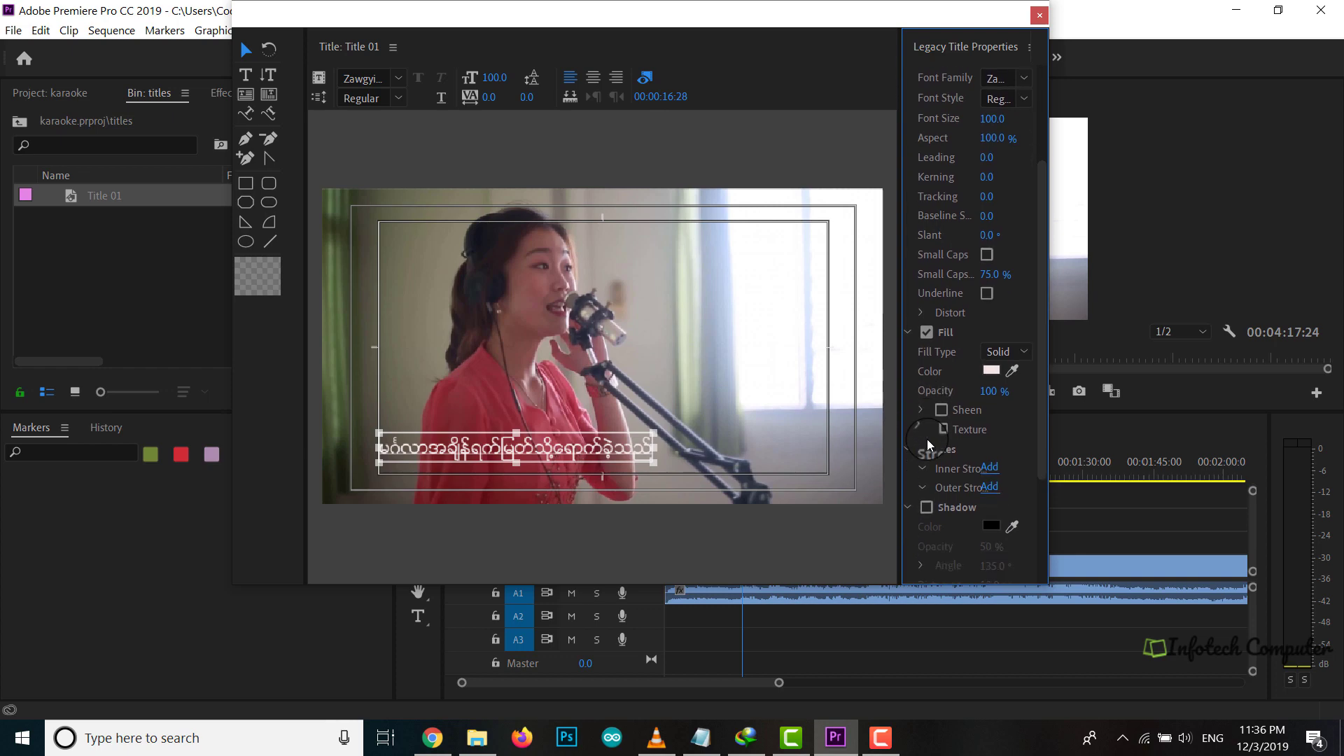
left_click(987, 472)
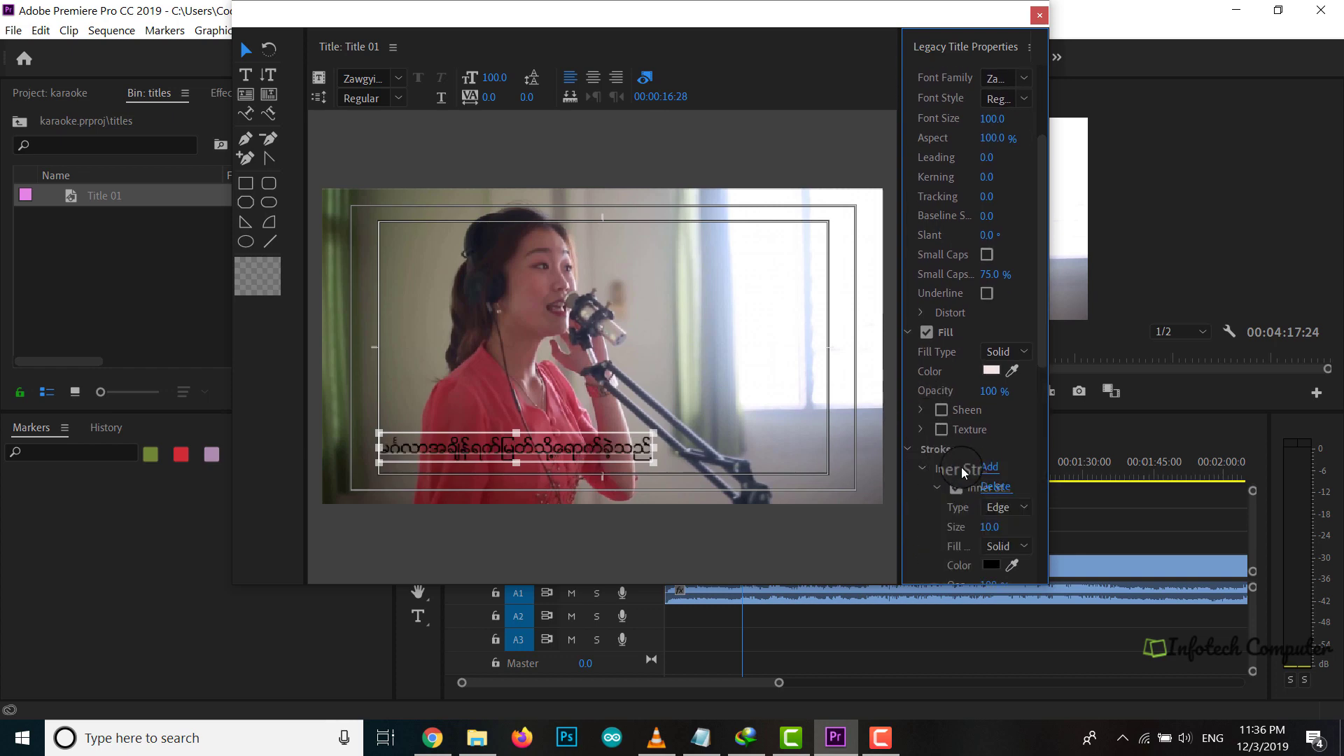
left_click(921, 467)
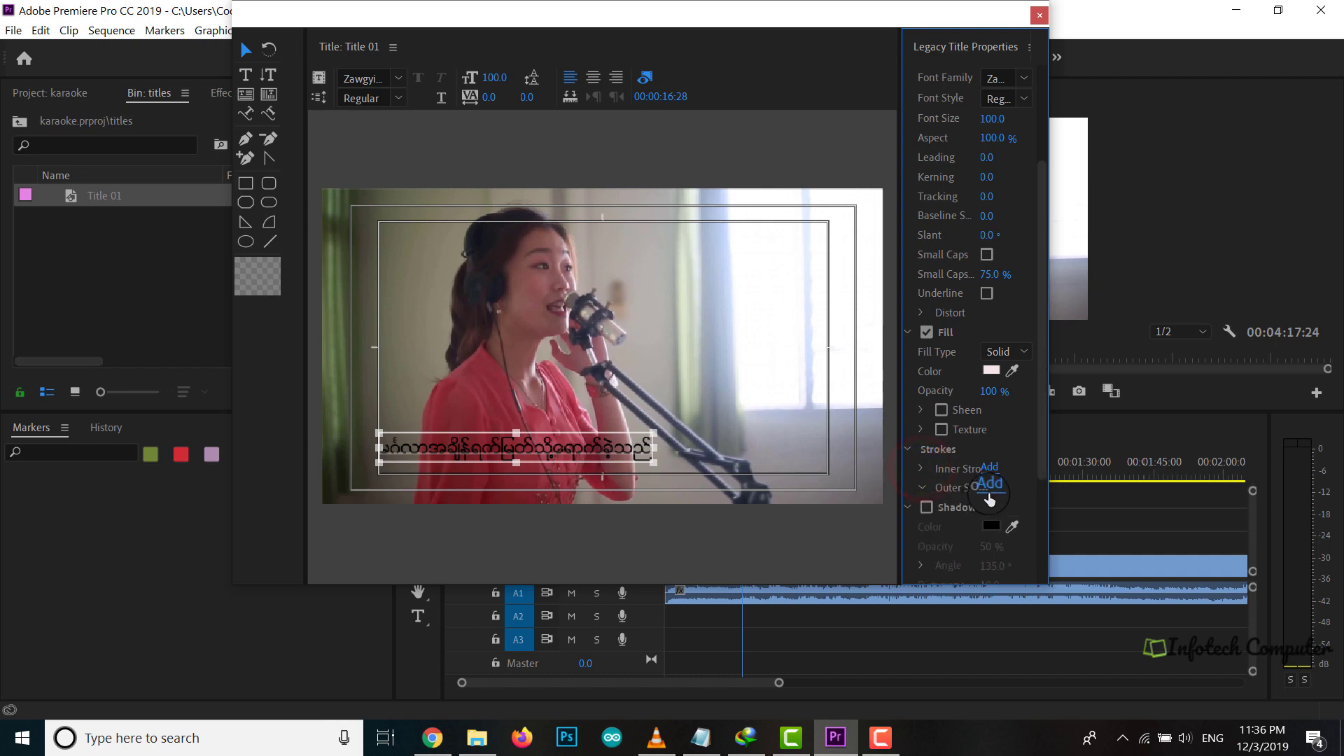
left_click(989, 485)
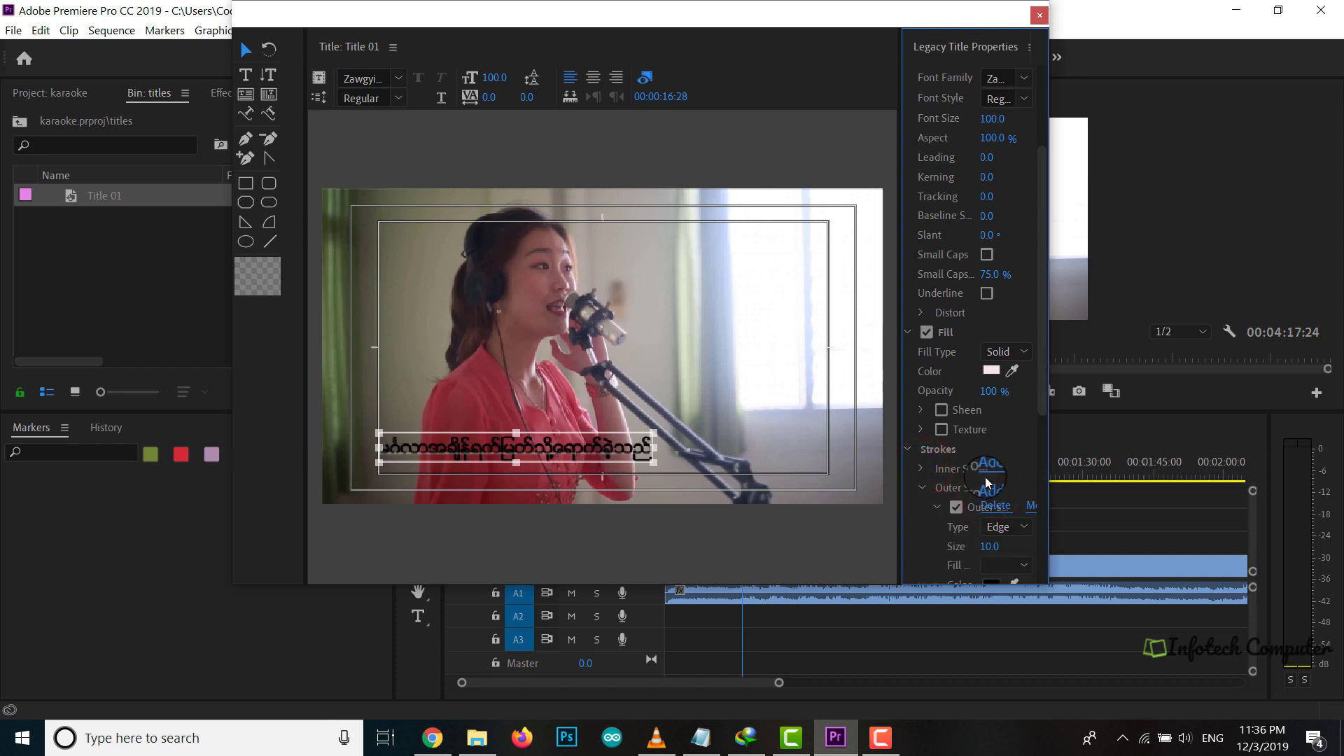
Turn off both inner strokes of the lyric text and set the outer stroke's type to Drop Face.
left_click(920, 468)
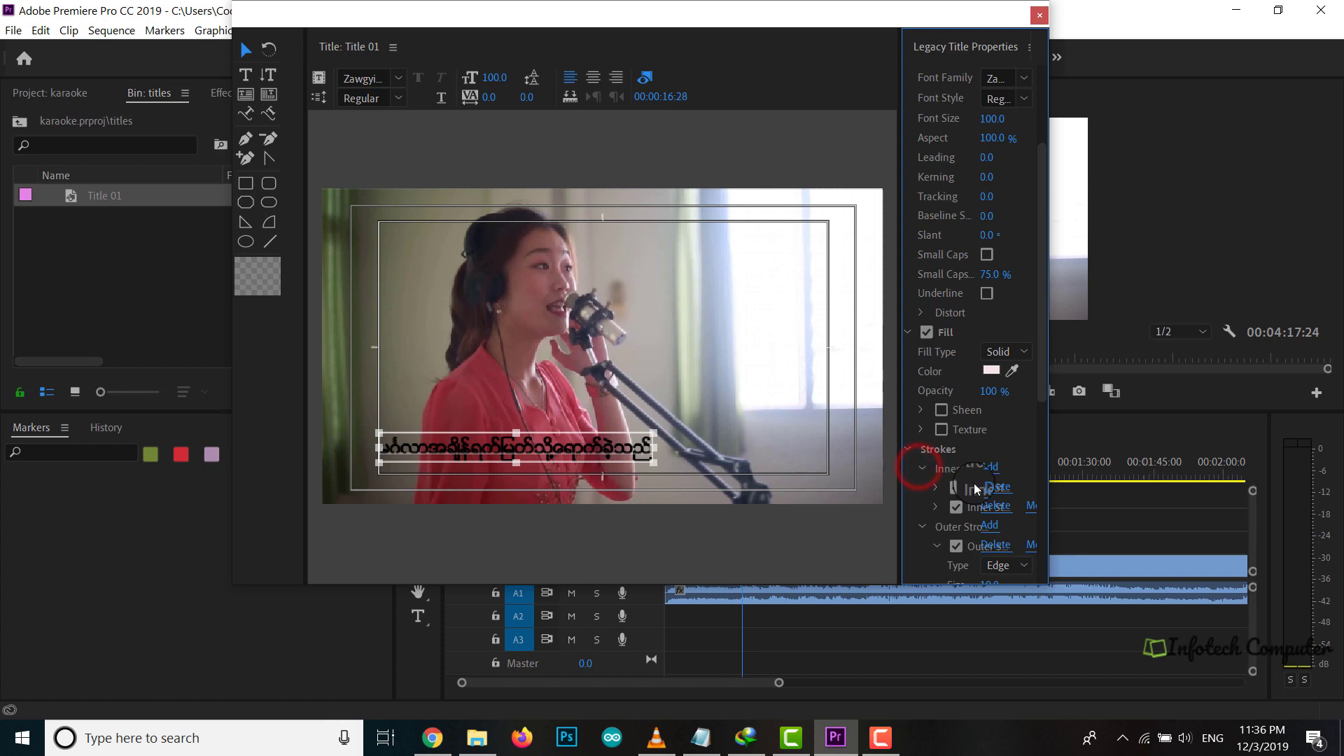
left_click(948, 486)
left_click(956, 509)
left_click(956, 490)
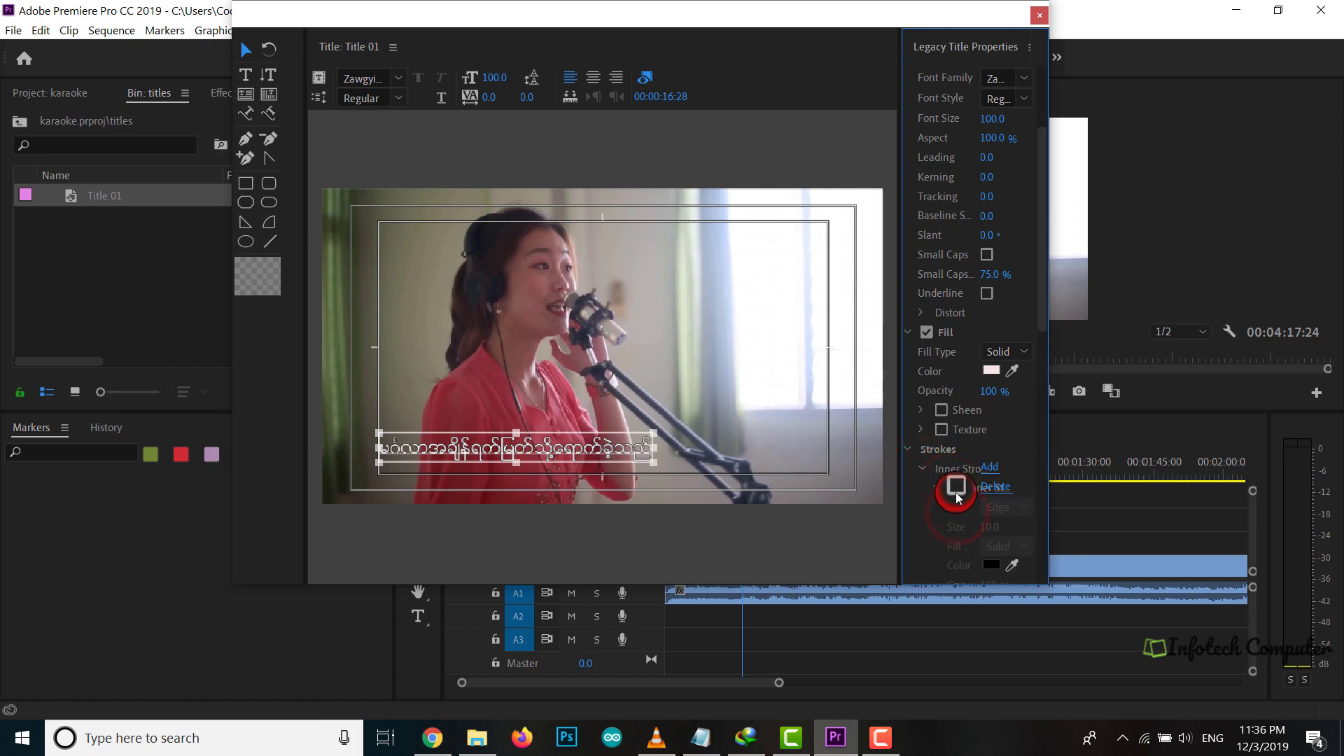
left_click(922, 469)
Set the outer stroke's colour to blue 3413EA, keeping its fill type Solid.
left_click(1041, 387)
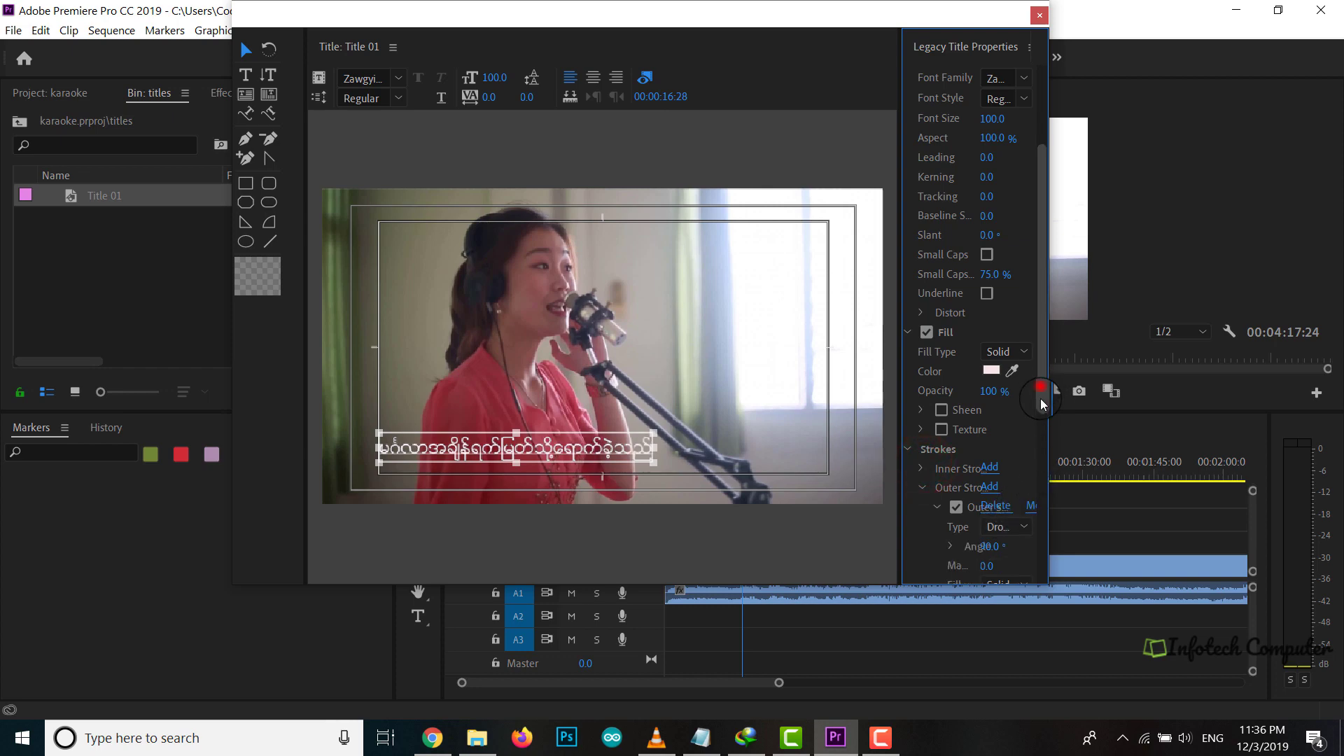
left_click_drag(1041, 404, 1043, 465)
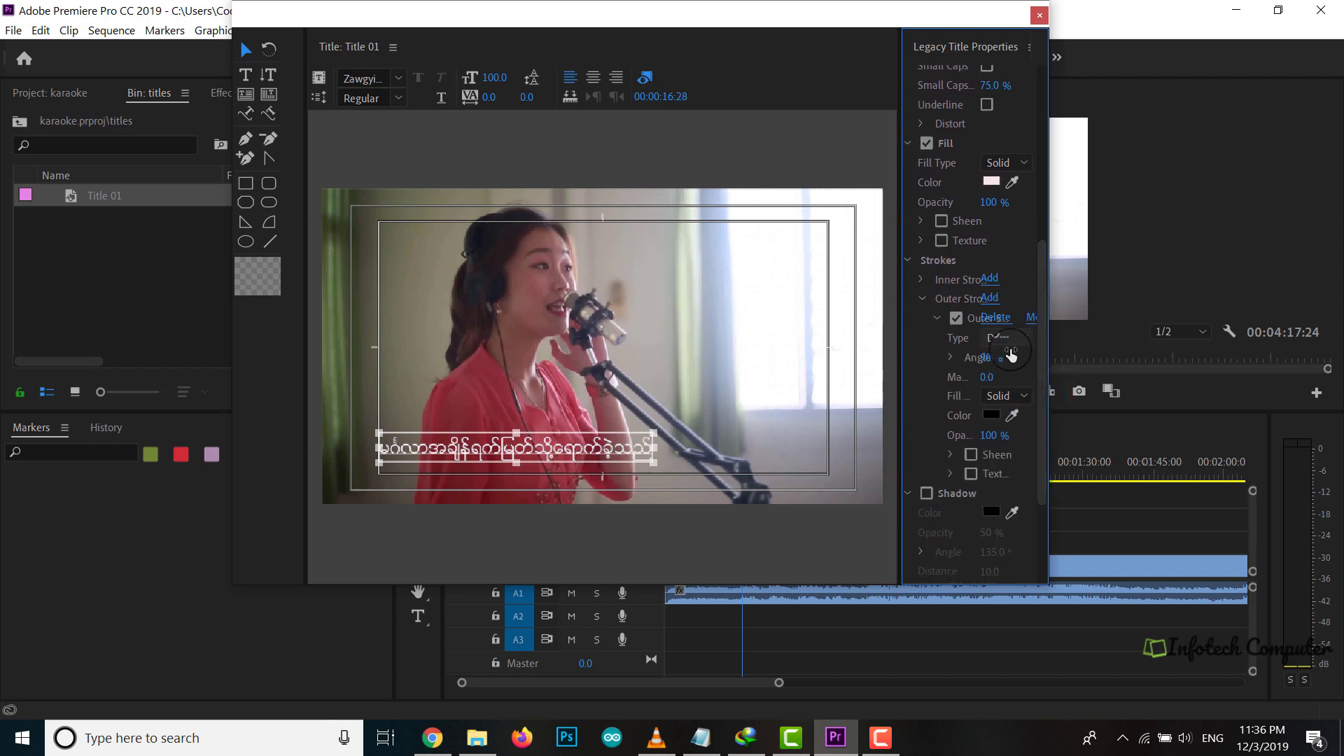
left_click(1013, 397)
left_click(1011, 394)
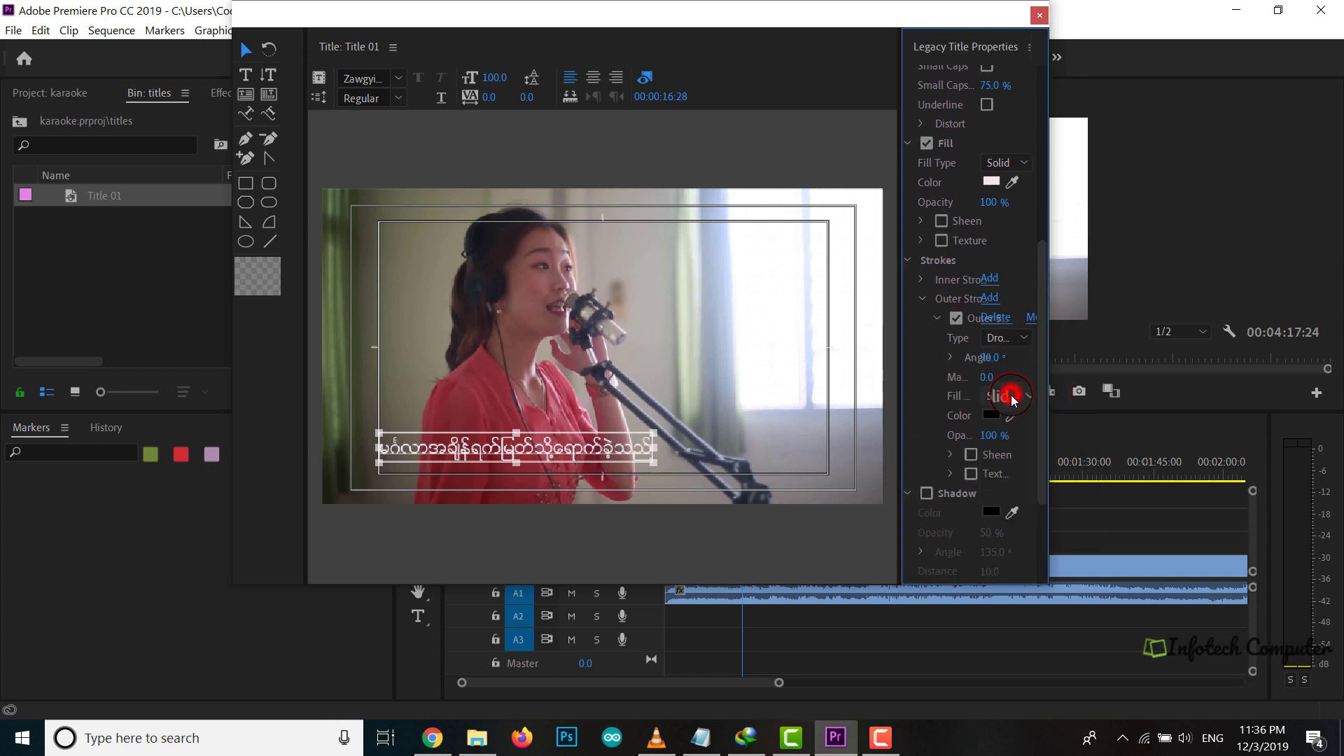
left_click(989, 418)
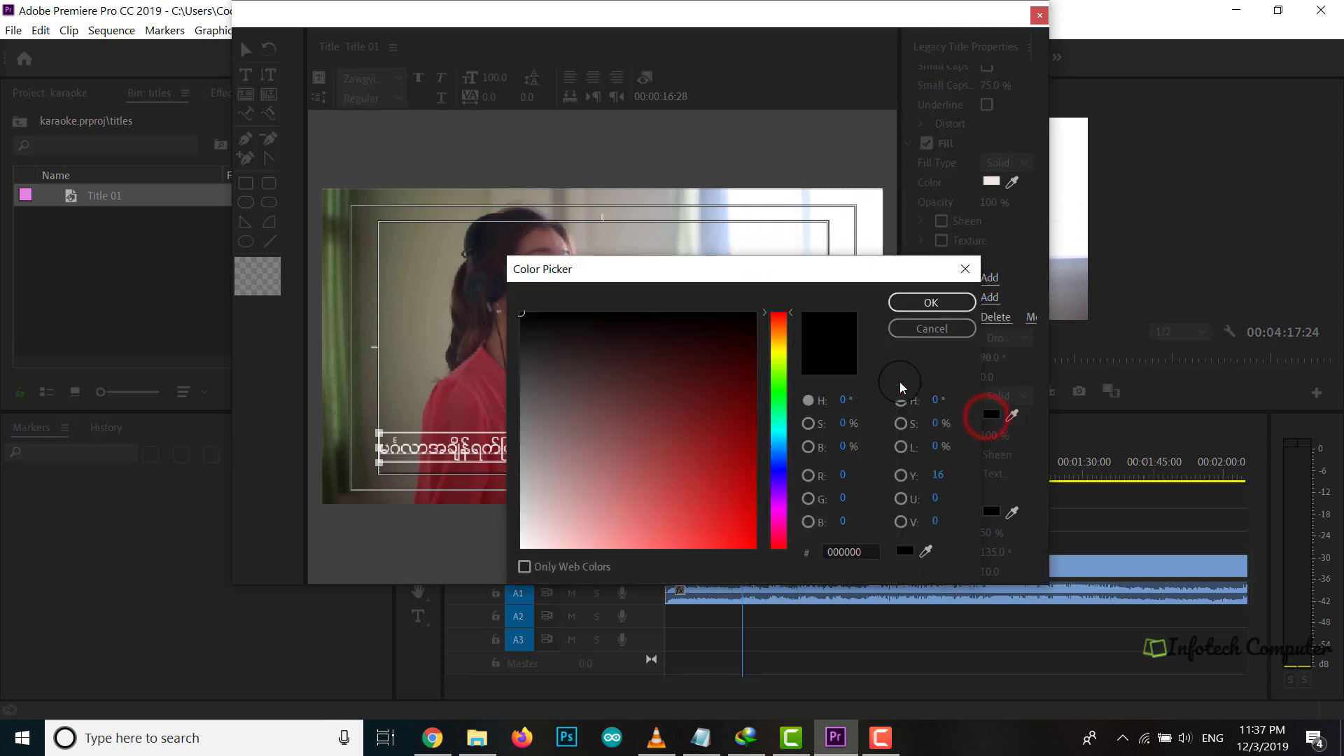
left_click(784, 479)
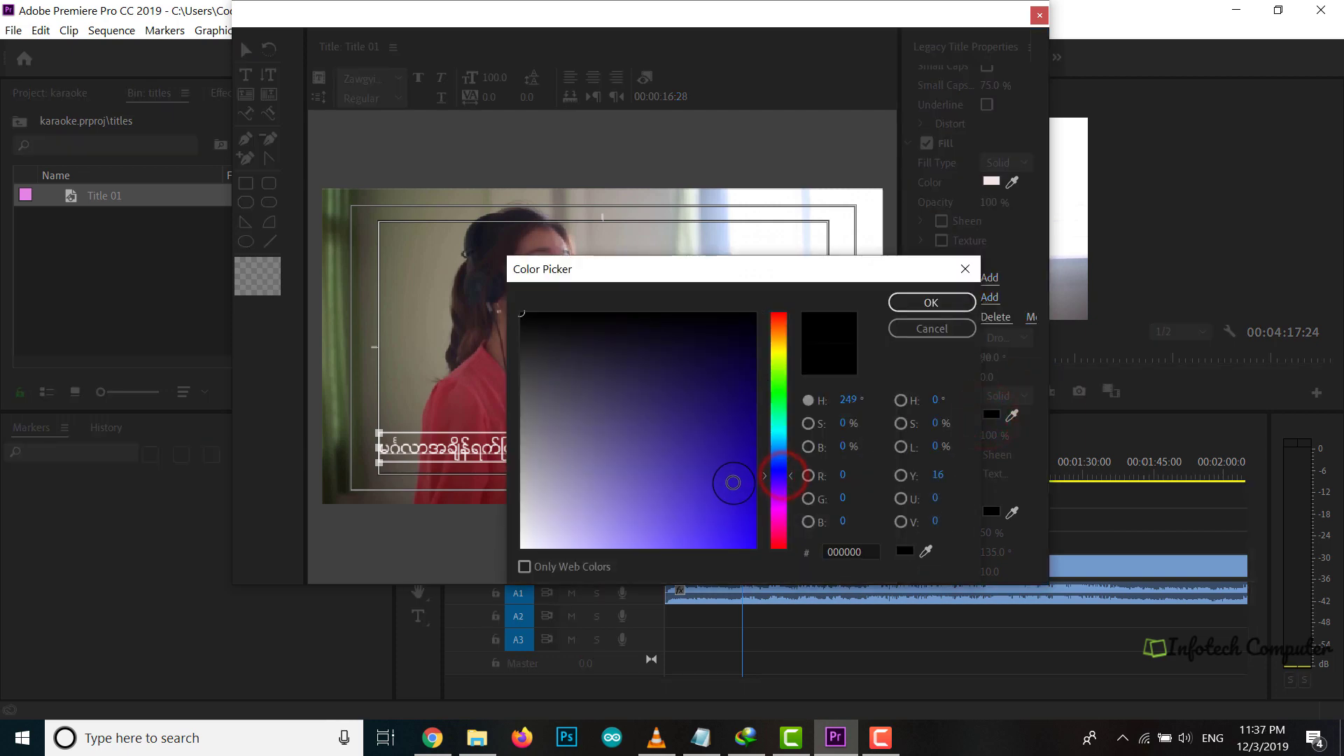
left_click(733, 483)
left_click(724, 533)
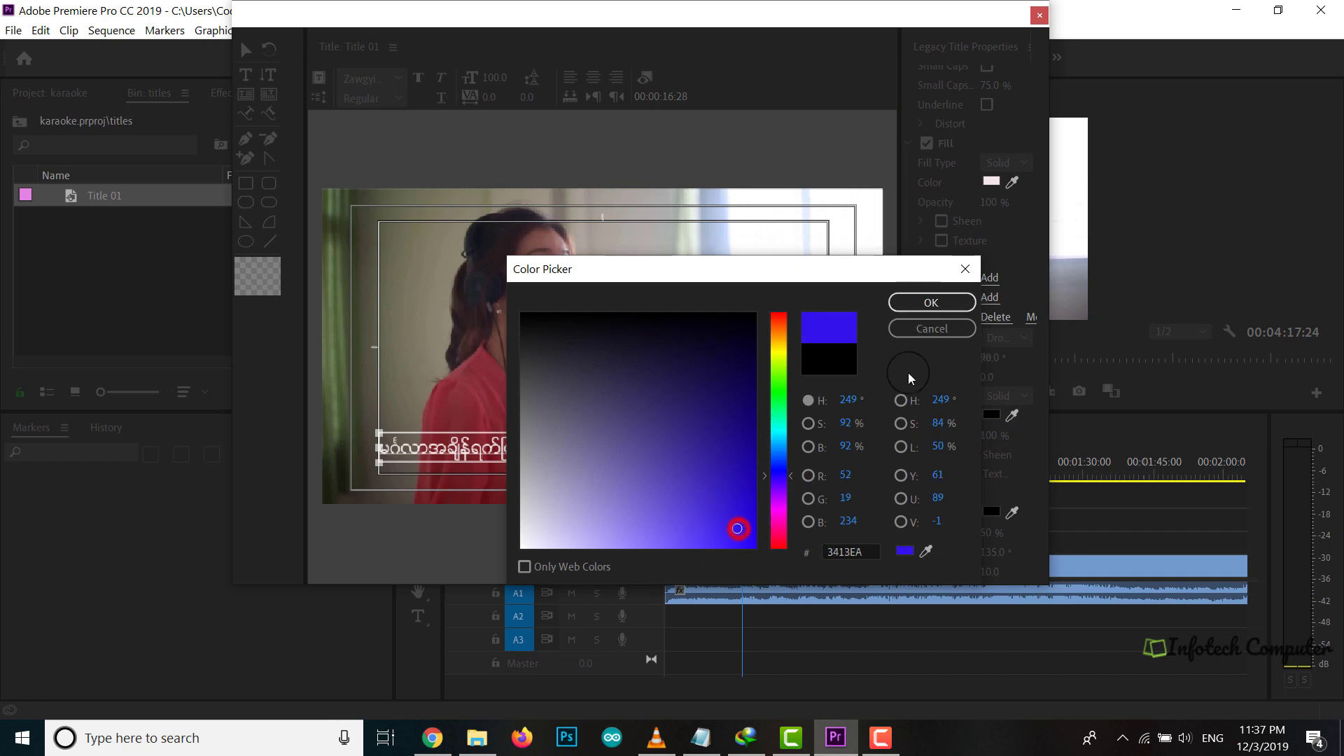
left_click(936, 303)
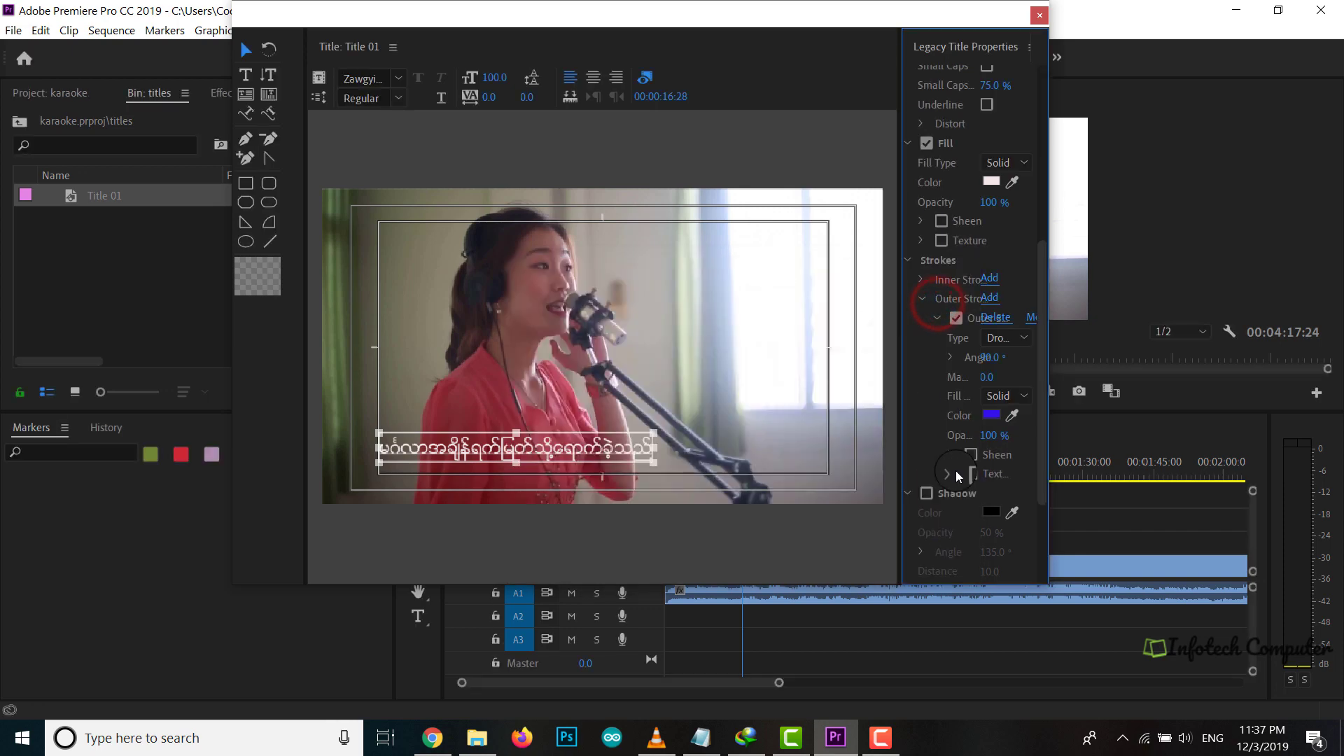
left_click(990, 416)
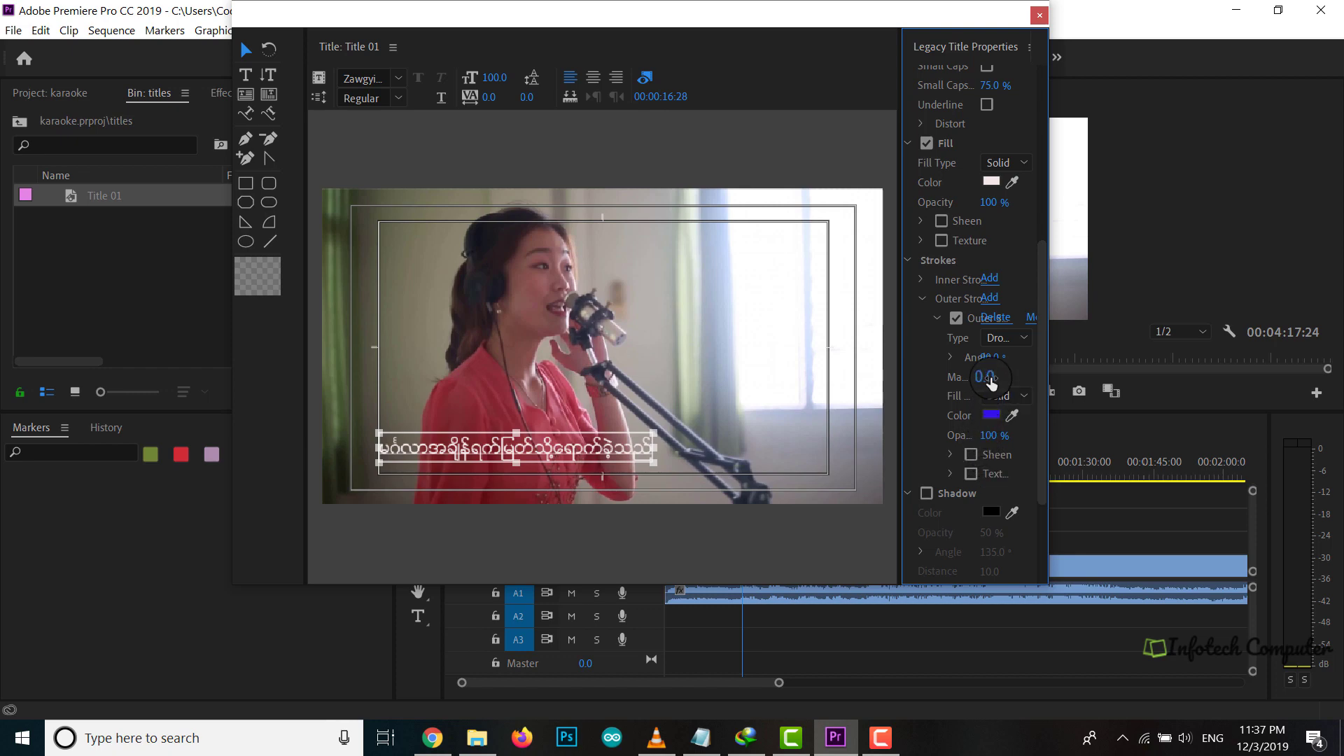
left_click(990, 319)
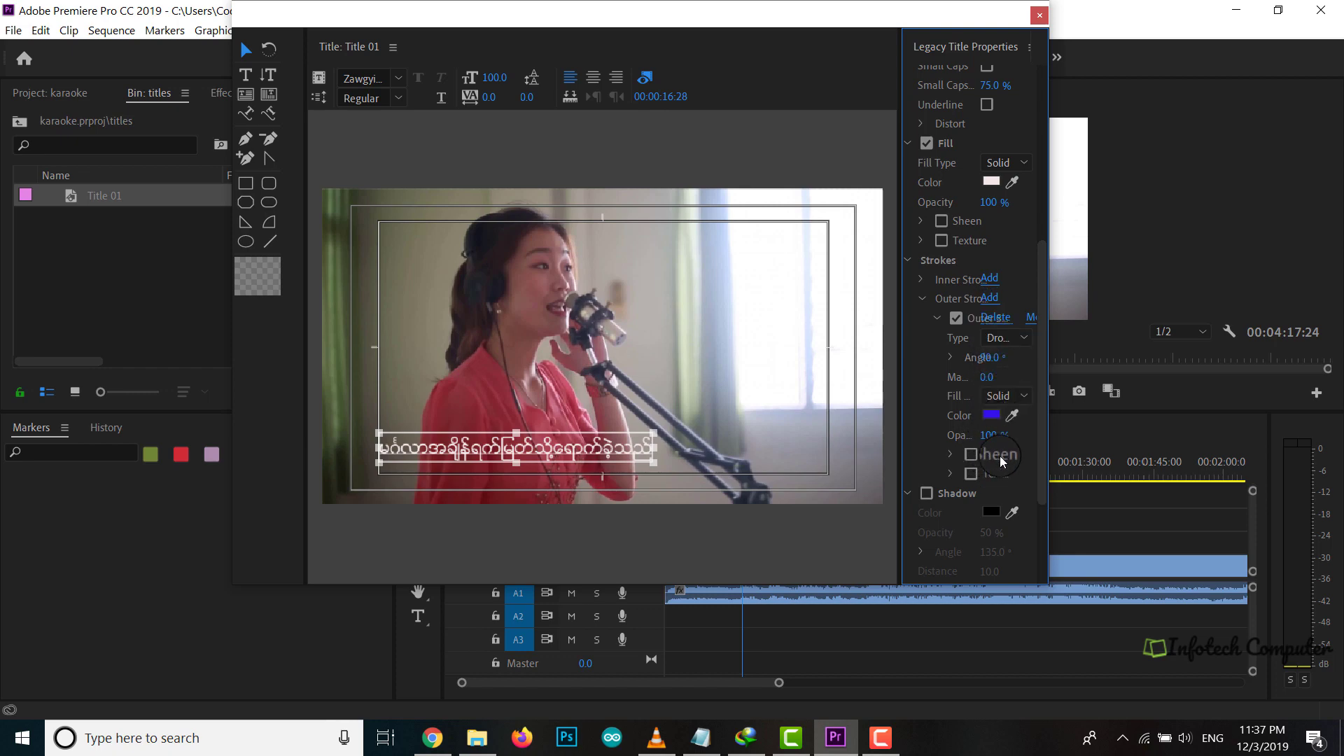
left_click(979, 373)
left_click(950, 358)
left_click(951, 357)
left_click(925, 301)
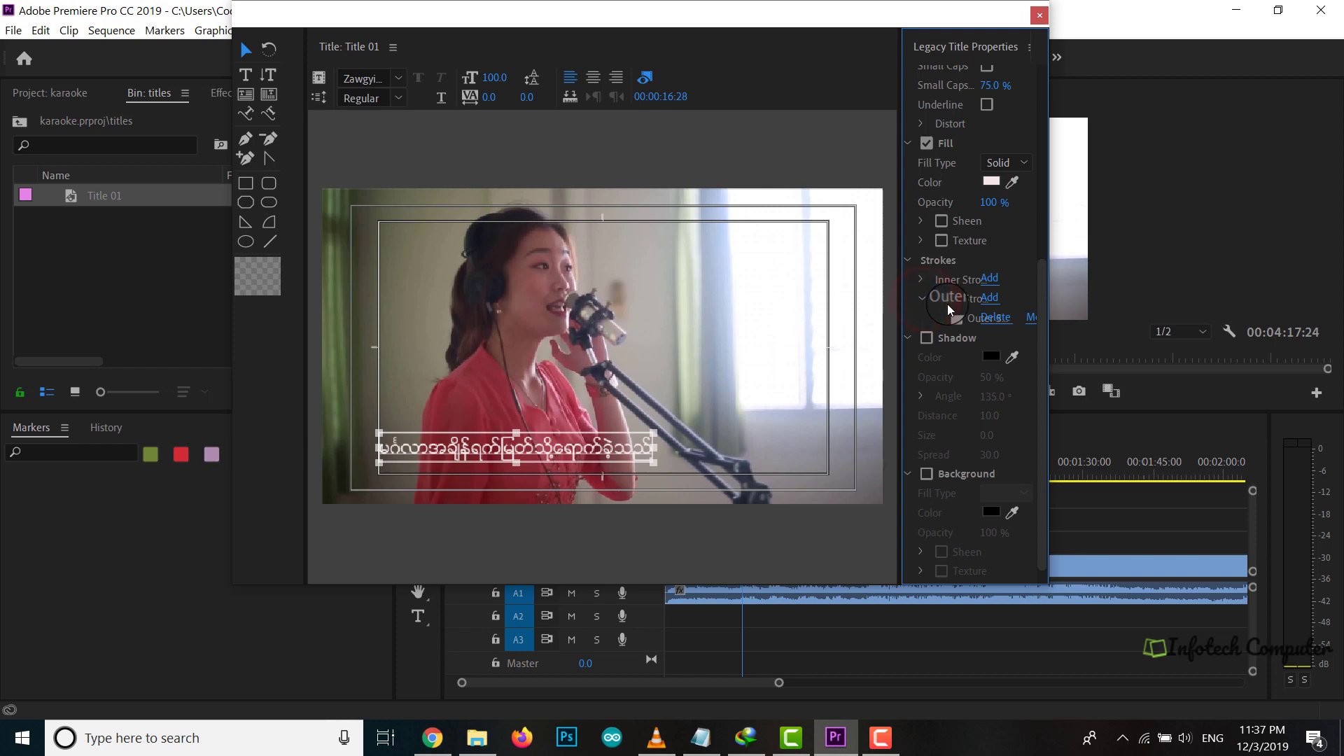
left_click(937, 318)
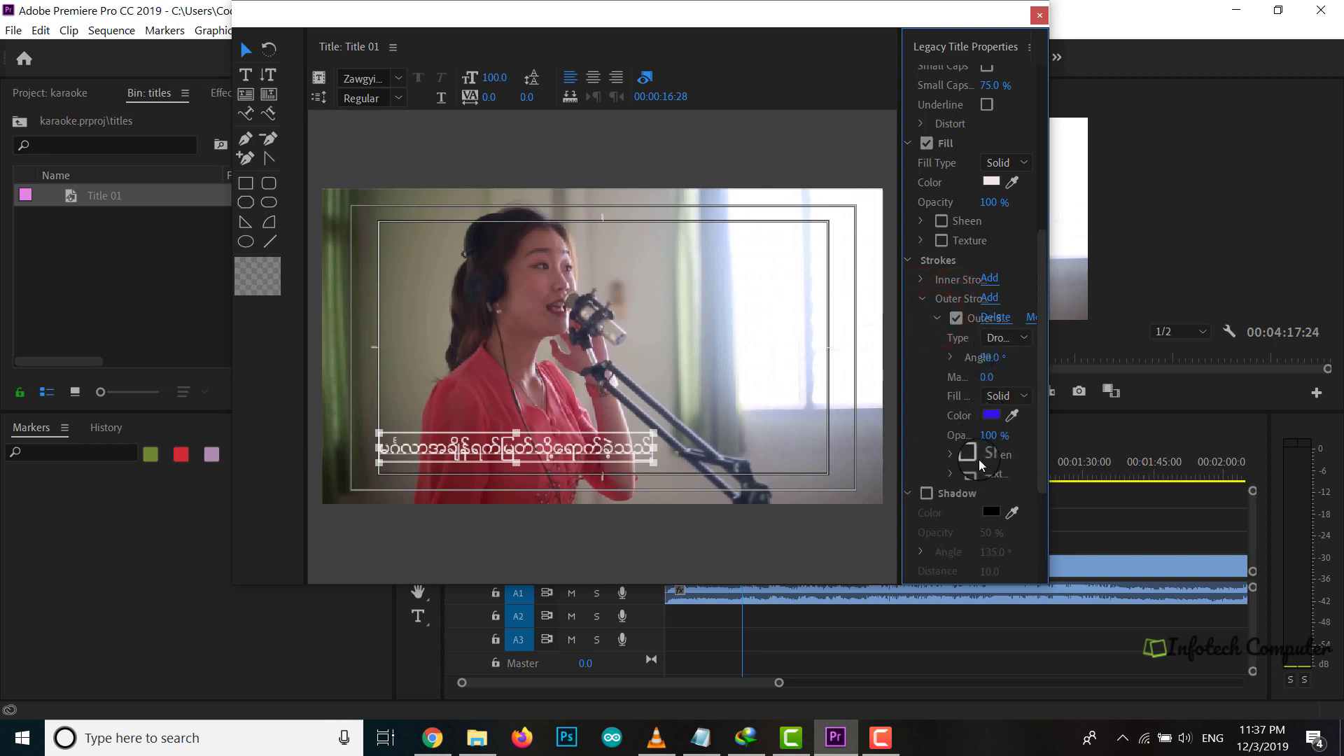
Compare the lyric text with the outer stroke off and the first inner stroke on, leaving only the outer stroke enabled.
left_click(956, 319)
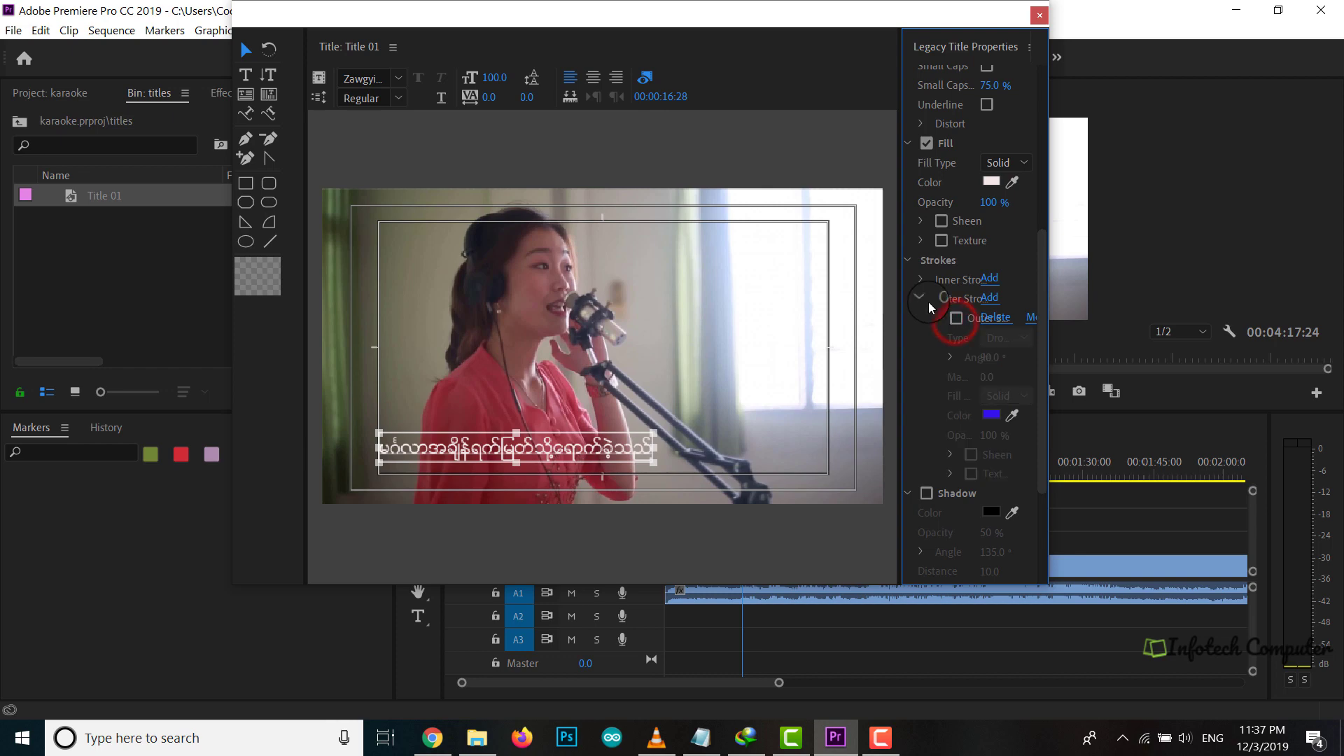
left_click(928, 305)
left_click(922, 282)
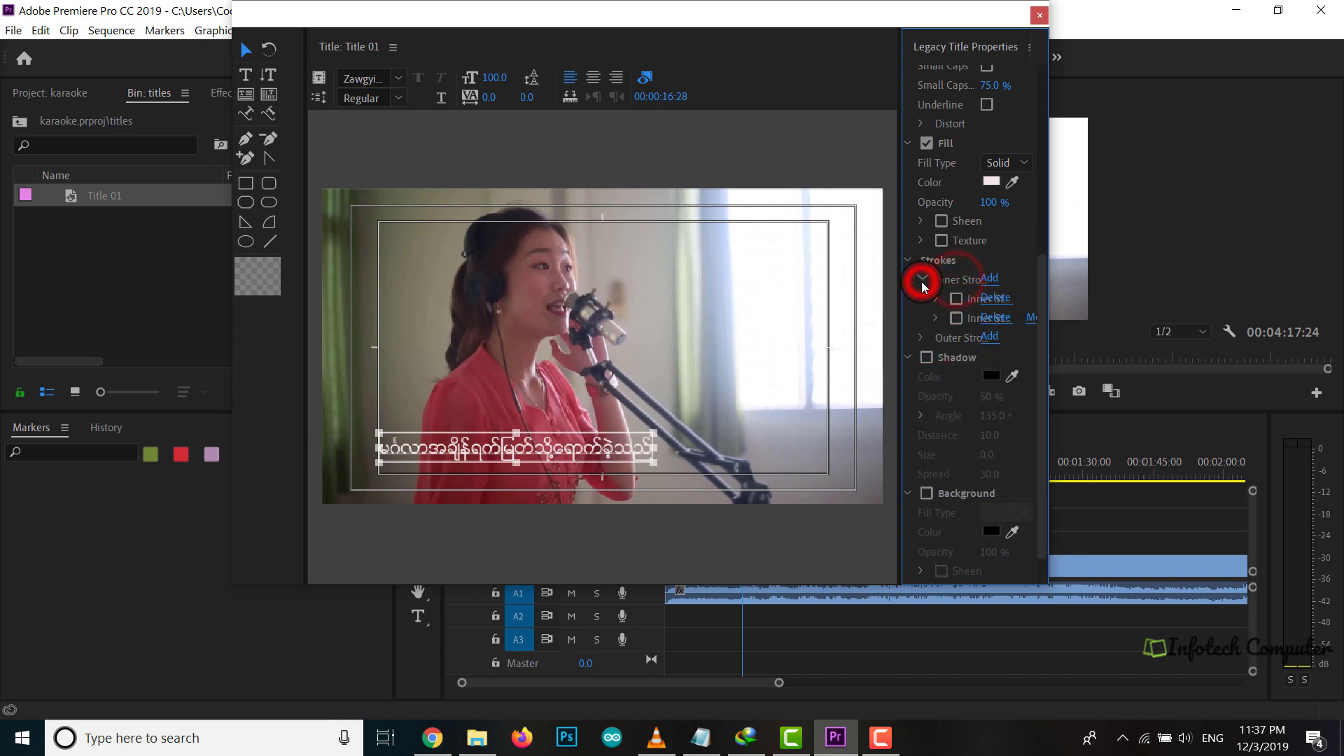
left_click(957, 299)
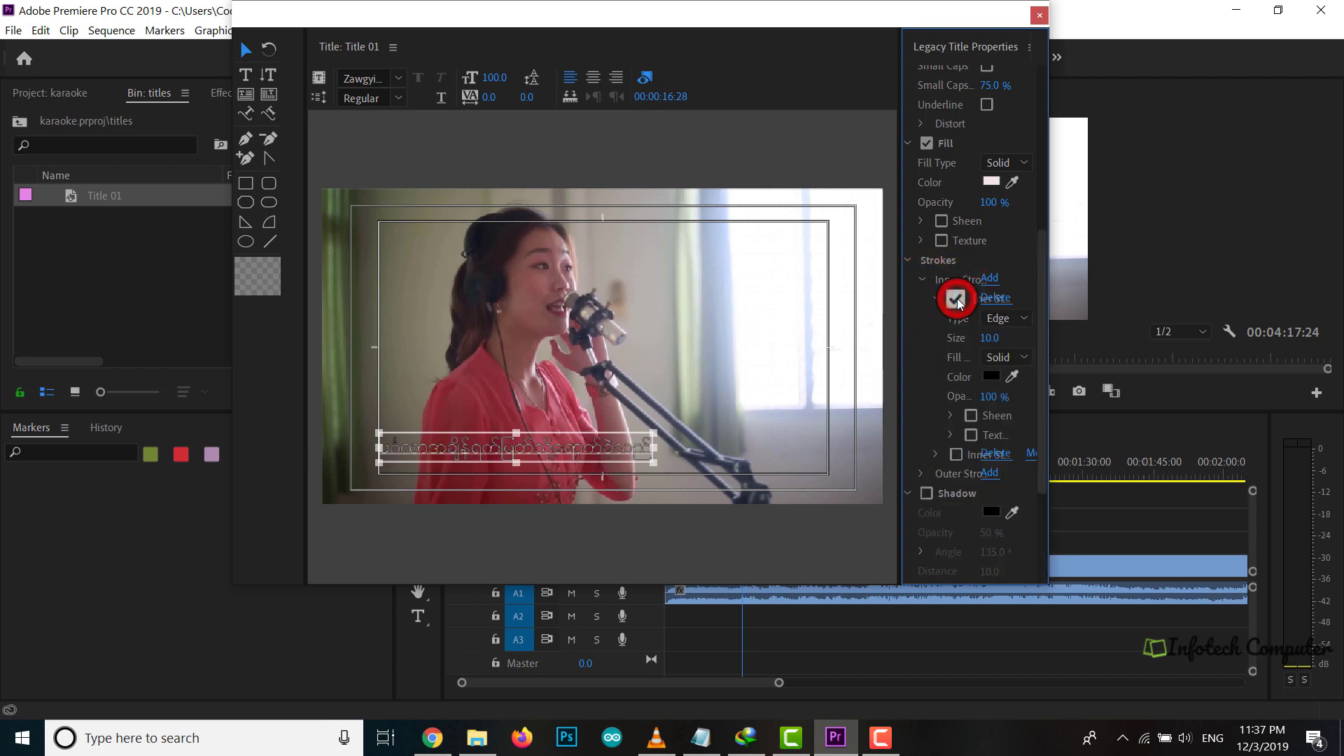
left_click(957, 299)
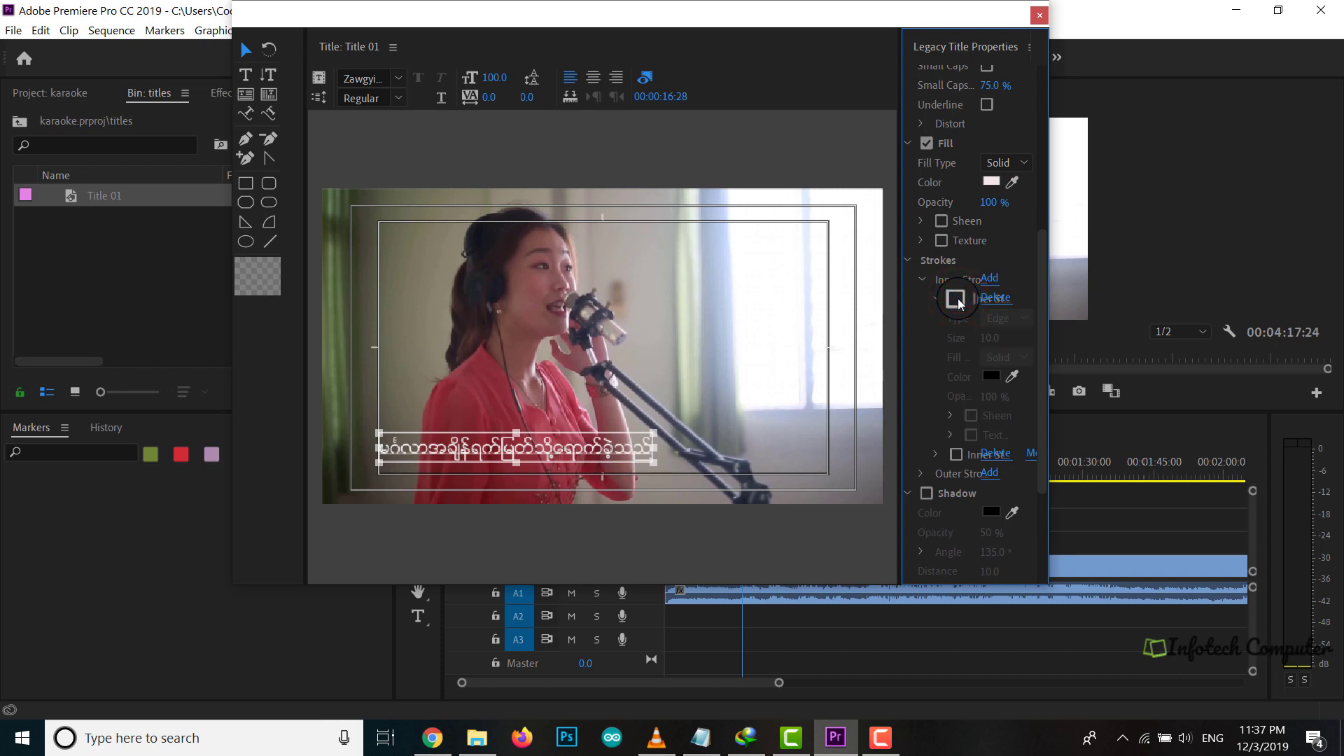
left_click(937, 299)
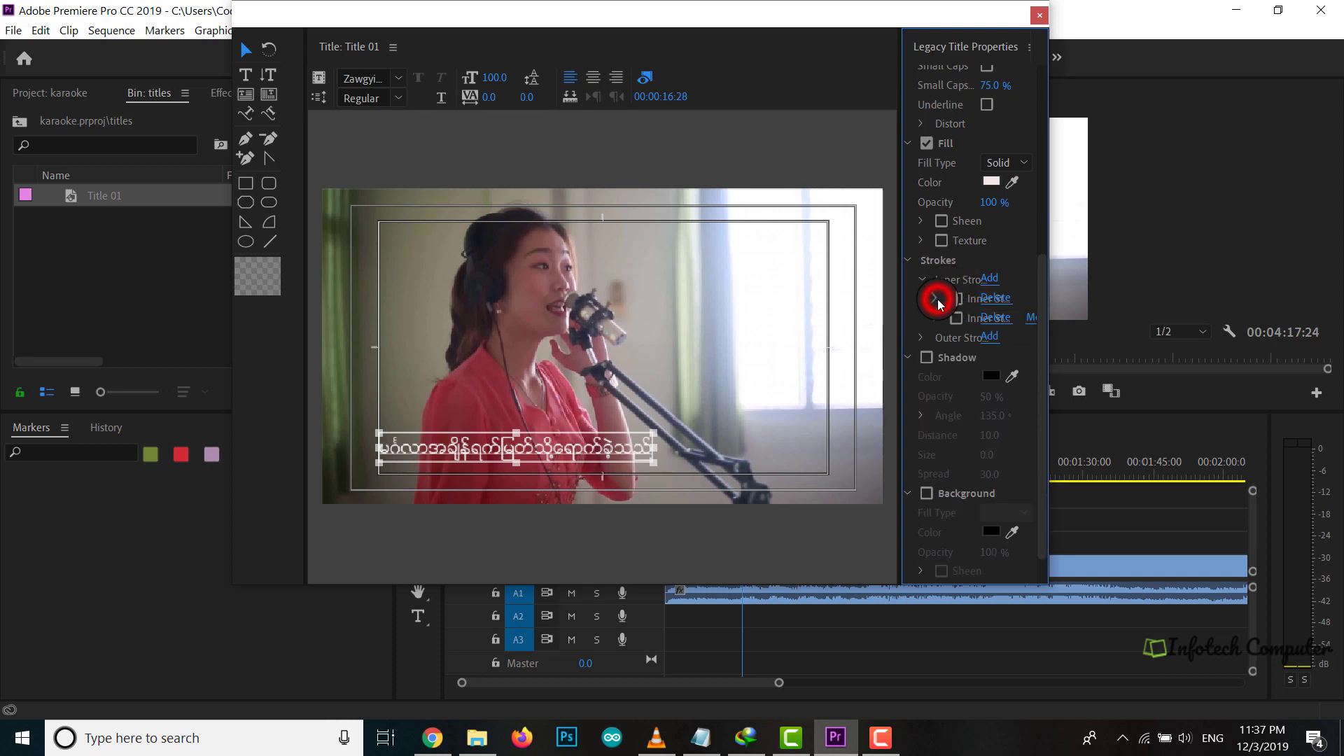
left_click(921, 336)
left_click(935, 357)
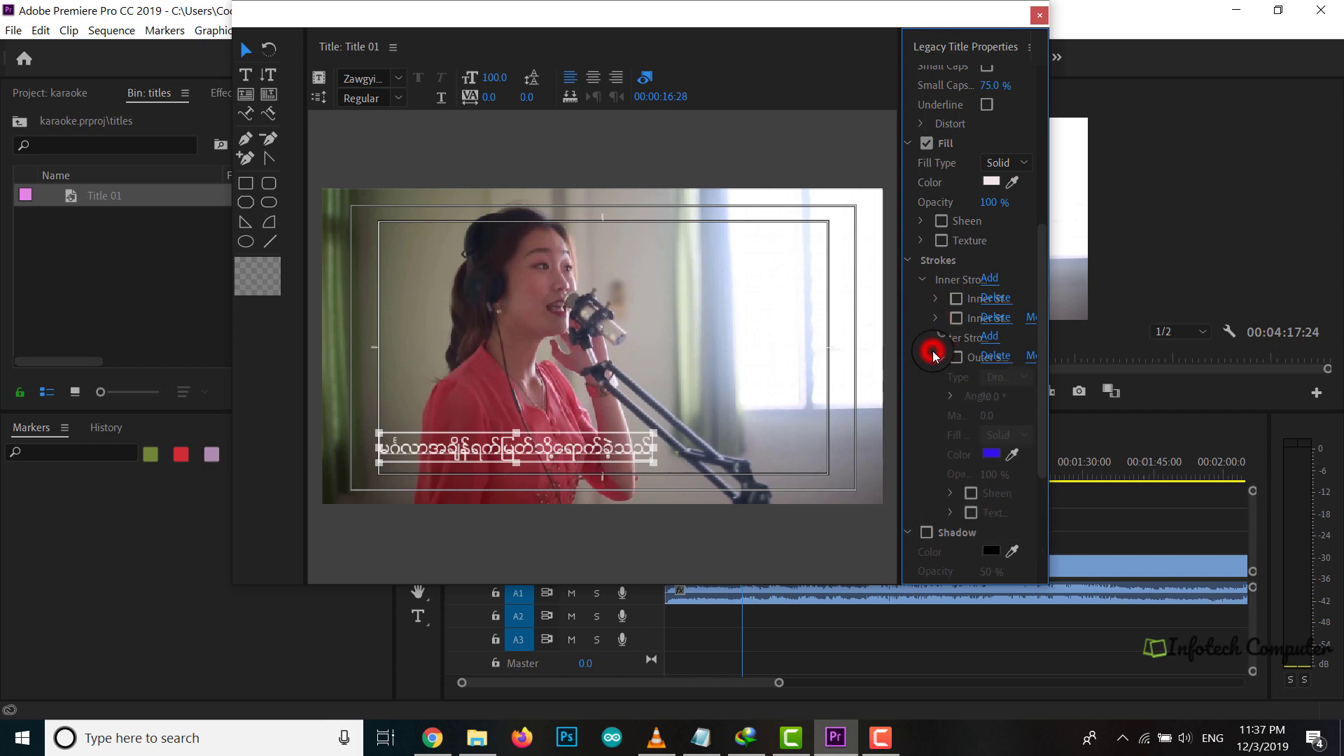
left_click(956, 358)
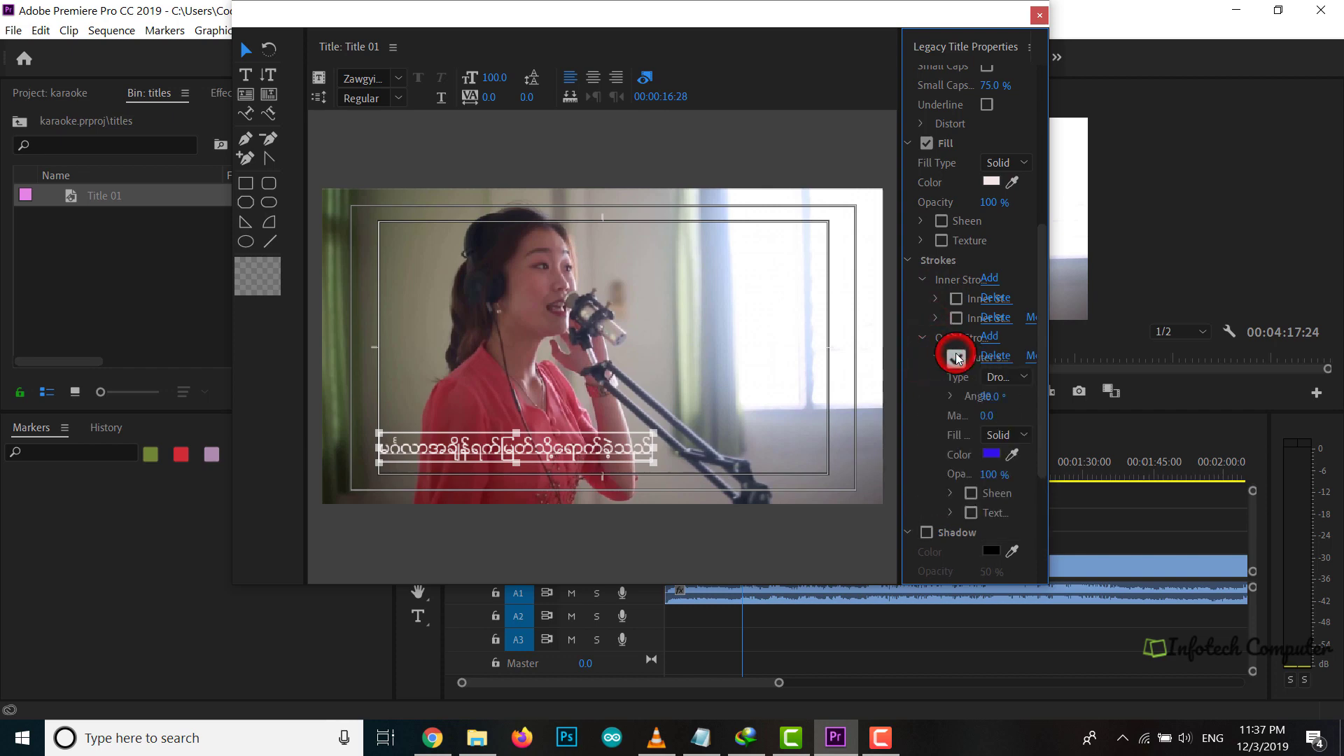
Look over the outer stroke's Angle and Sheen settings.
left_click(951, 396)
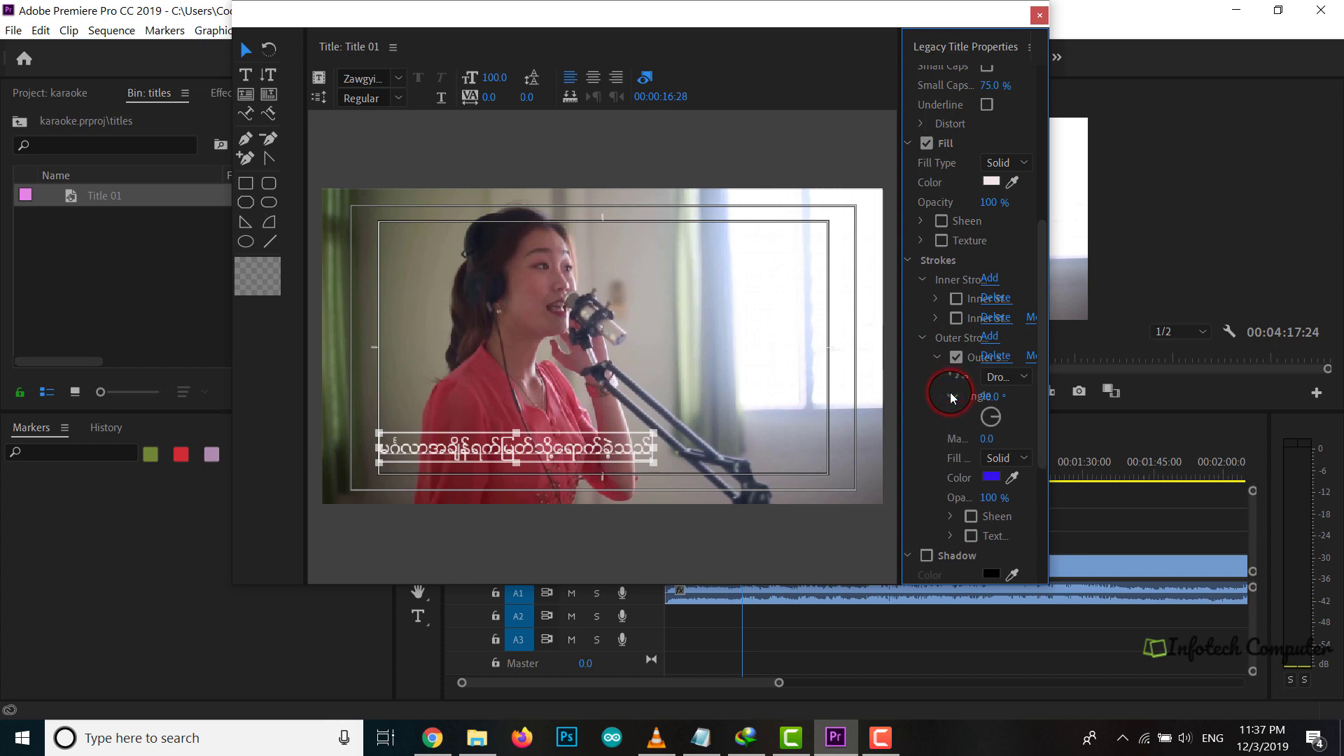
left_click(950, 397)
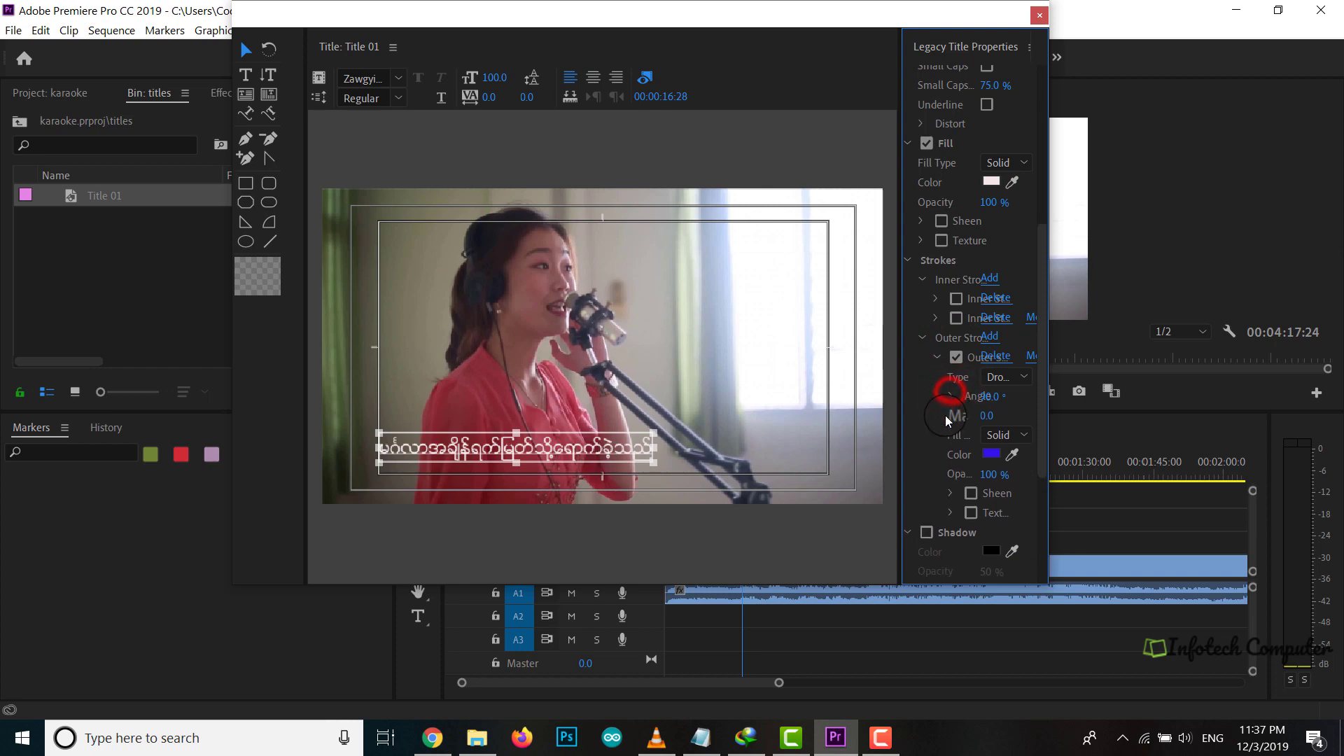
left_click(951, 493)
left_click(951, 493)
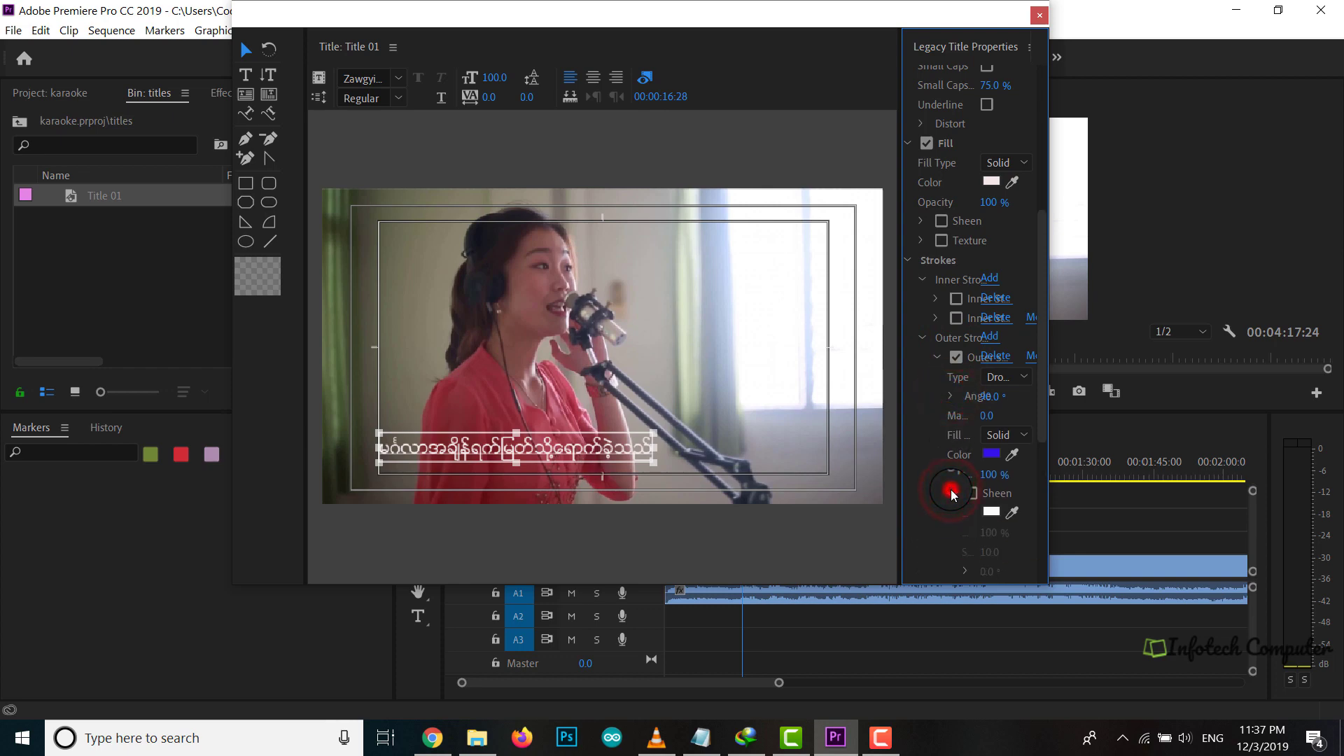
scroll(958, 489, "up", 1)
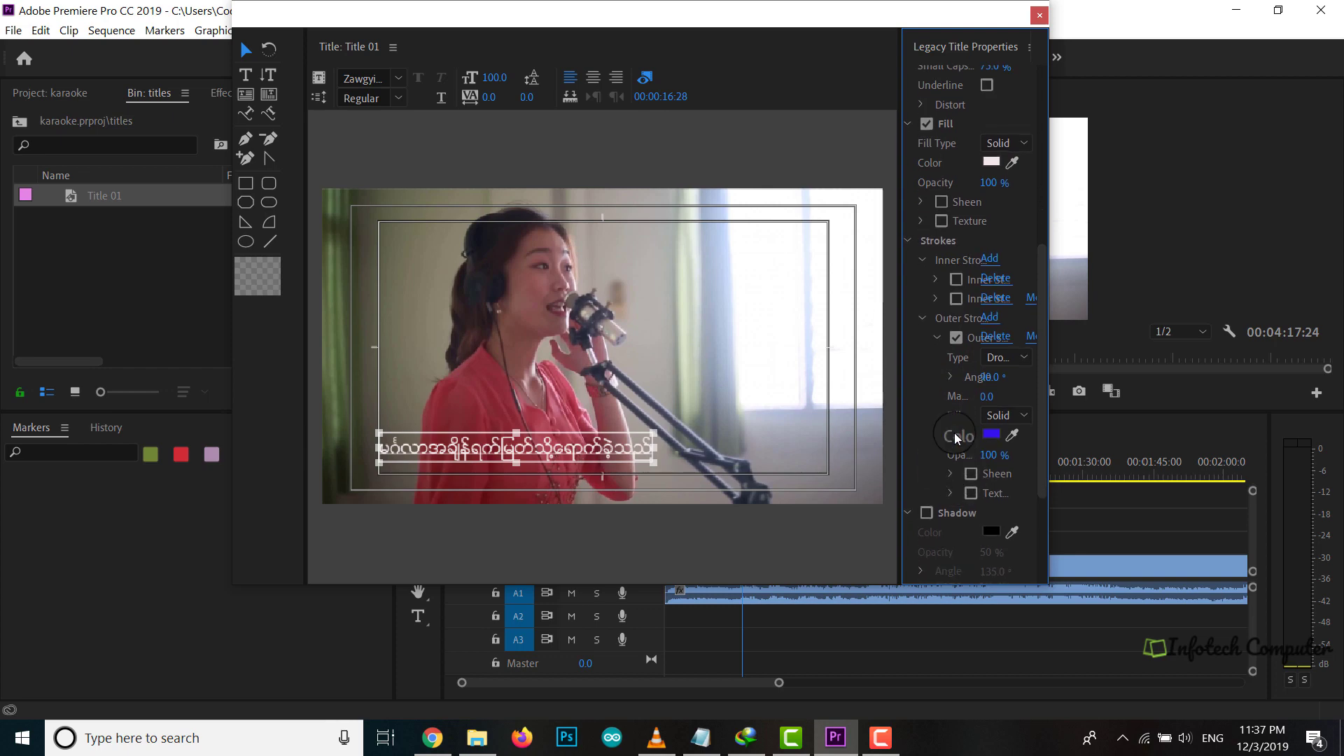
scroll(955, 432, "up", 2)
scroll(942, 371, "up", 5)
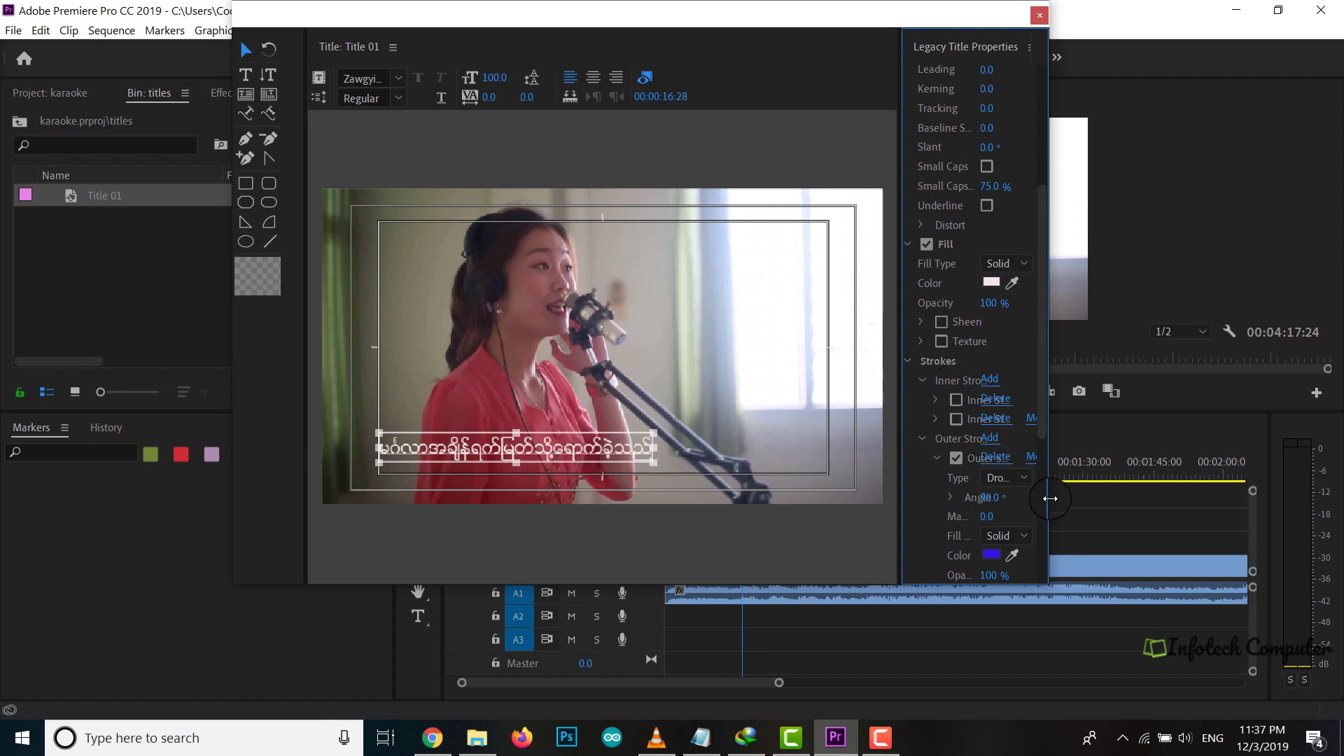
Widen the title editor window and its title properties area, and reposition the window.
left_click_drag(1051, 497, 1154, 508)
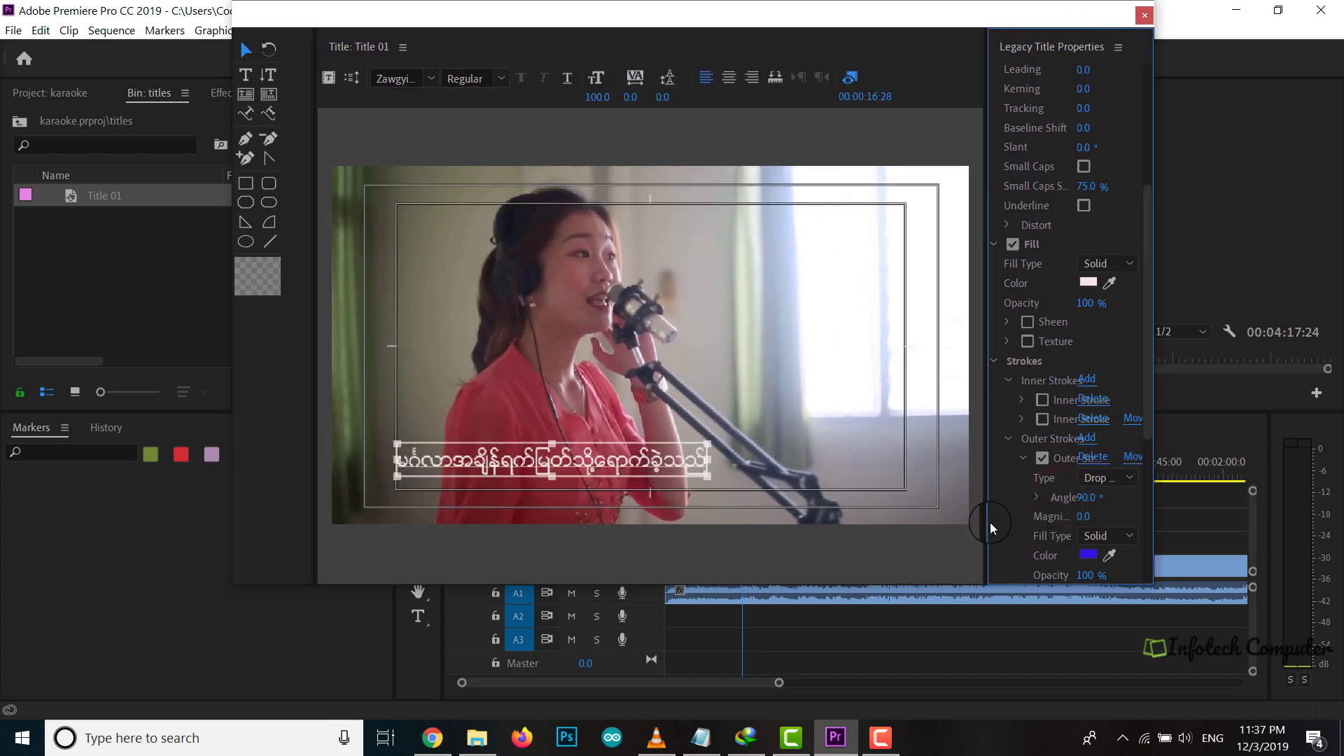
left_click_drag(986, 521, 869, 509)
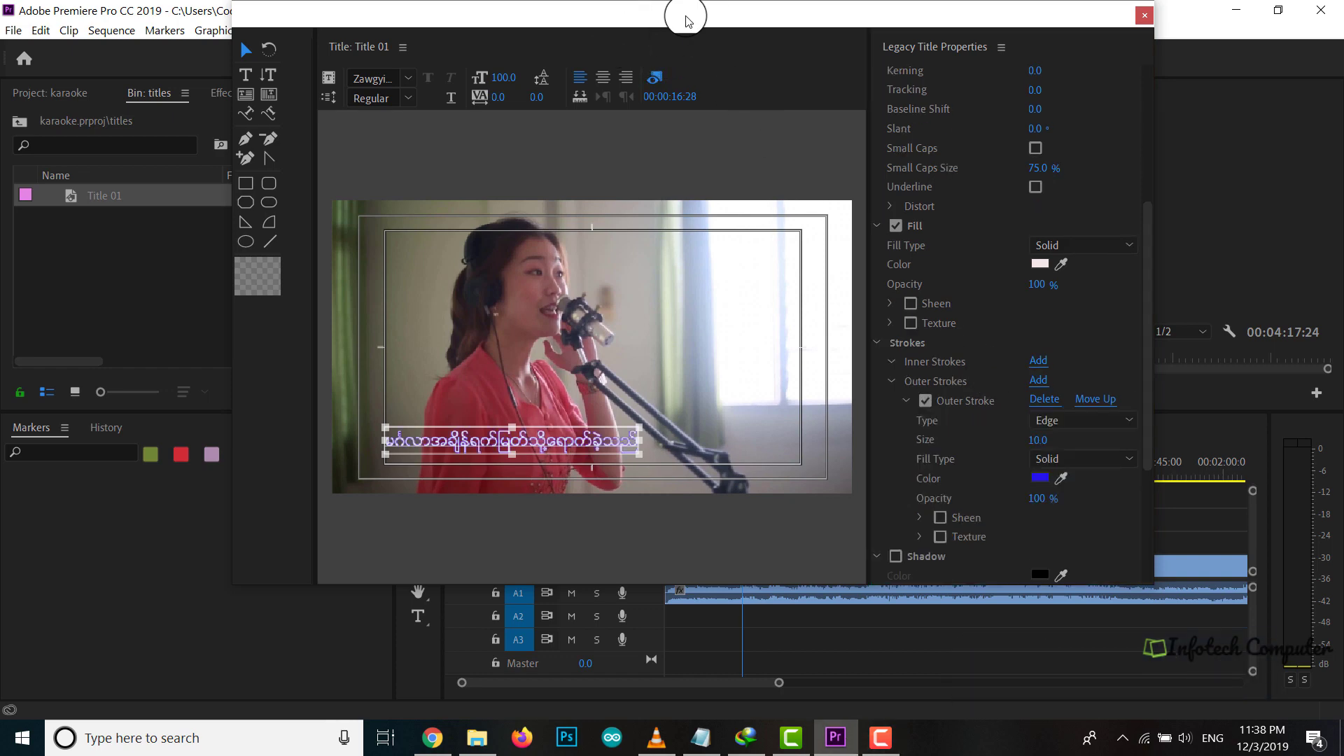
left_click_drag(687, 21, 715, 23)
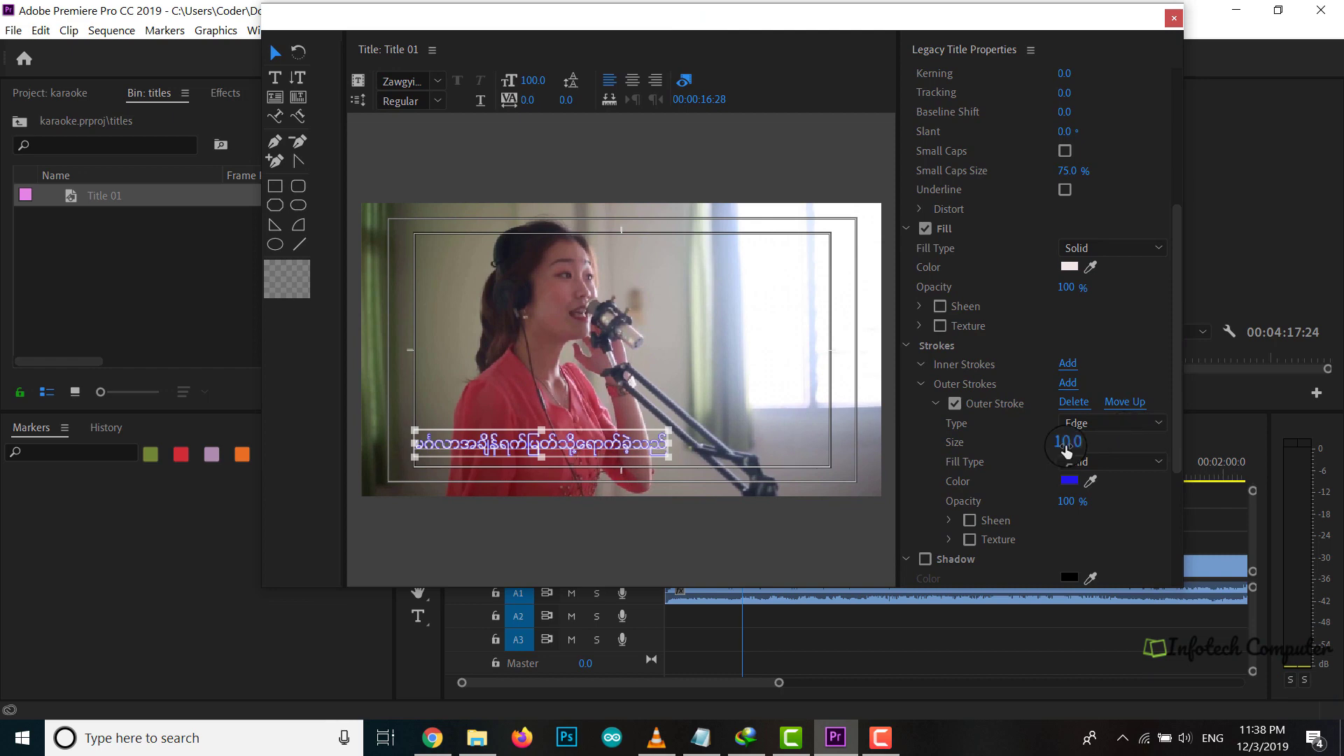
Replace the lyric text's outer stroke with a new Edge stroke coloured blue.
left_click(1062, 405)
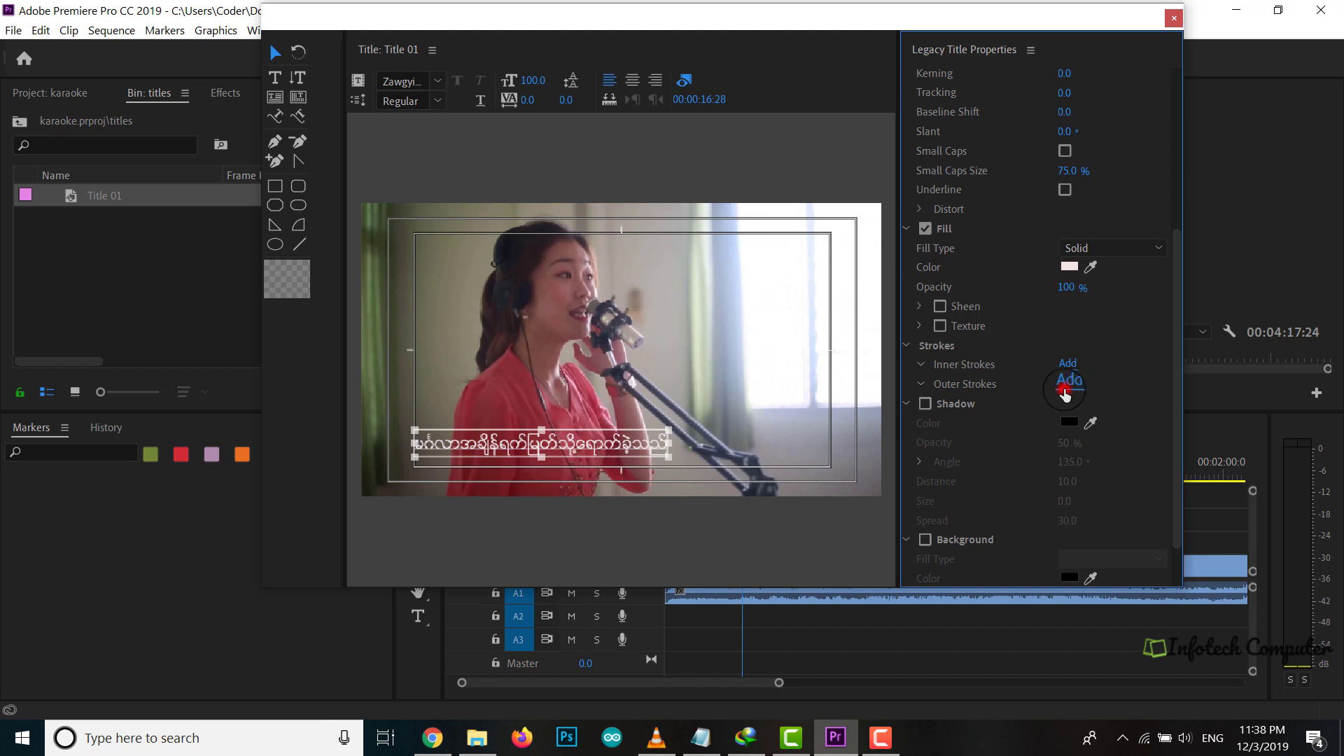
left_click(1066, 385)
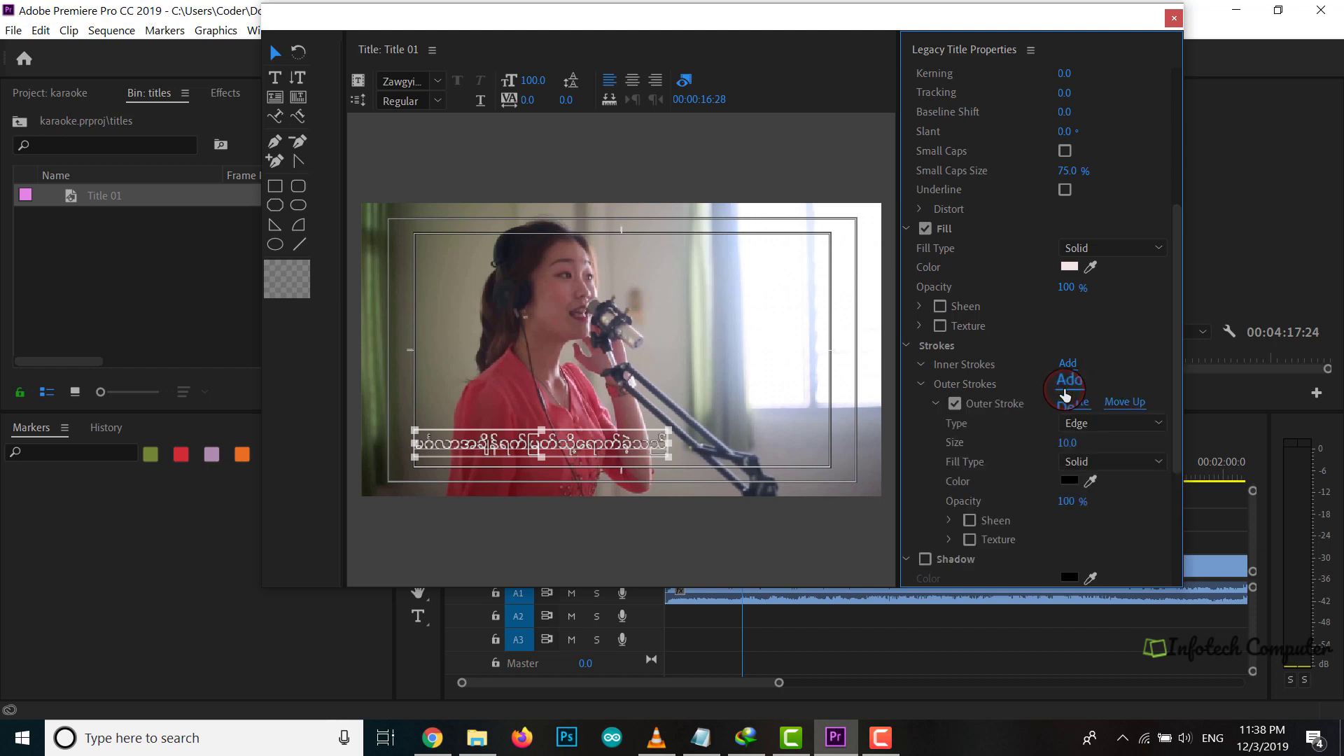
left_click(1071, 482)
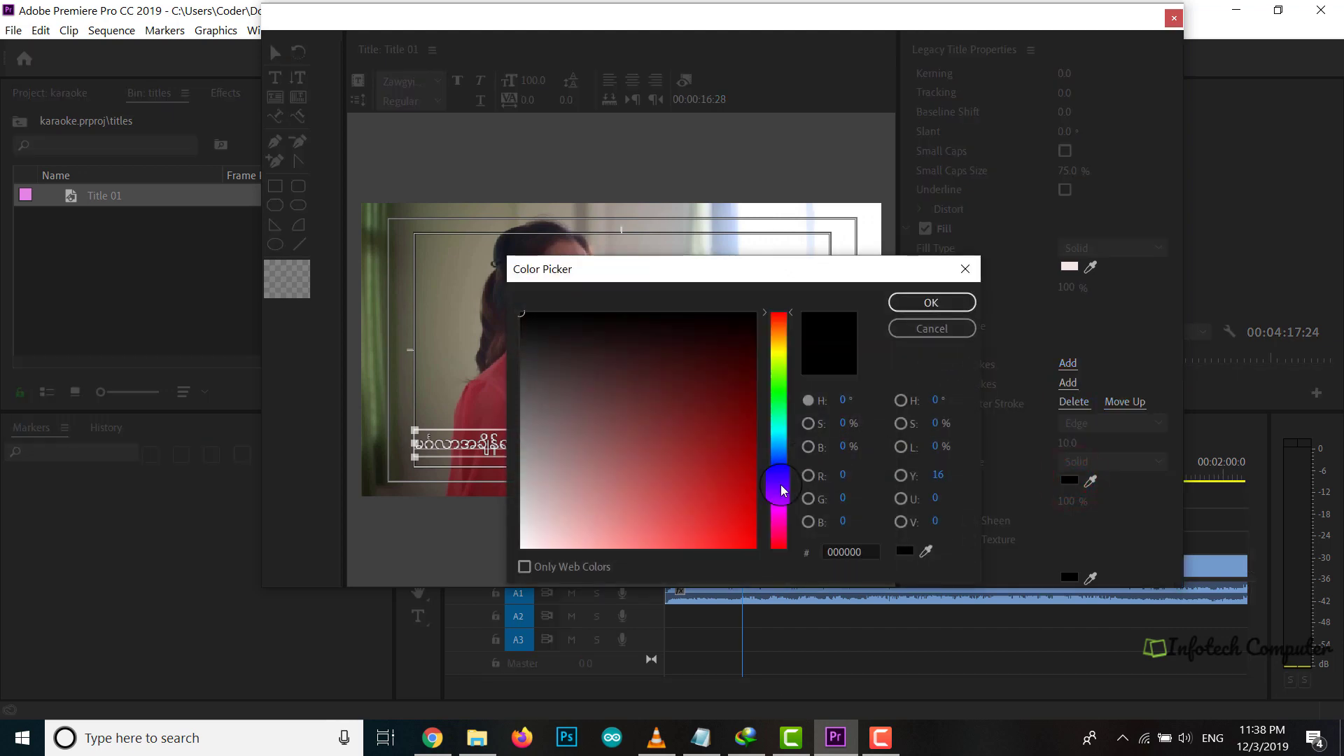
left_click(775, 474)
left_click(747, 506)
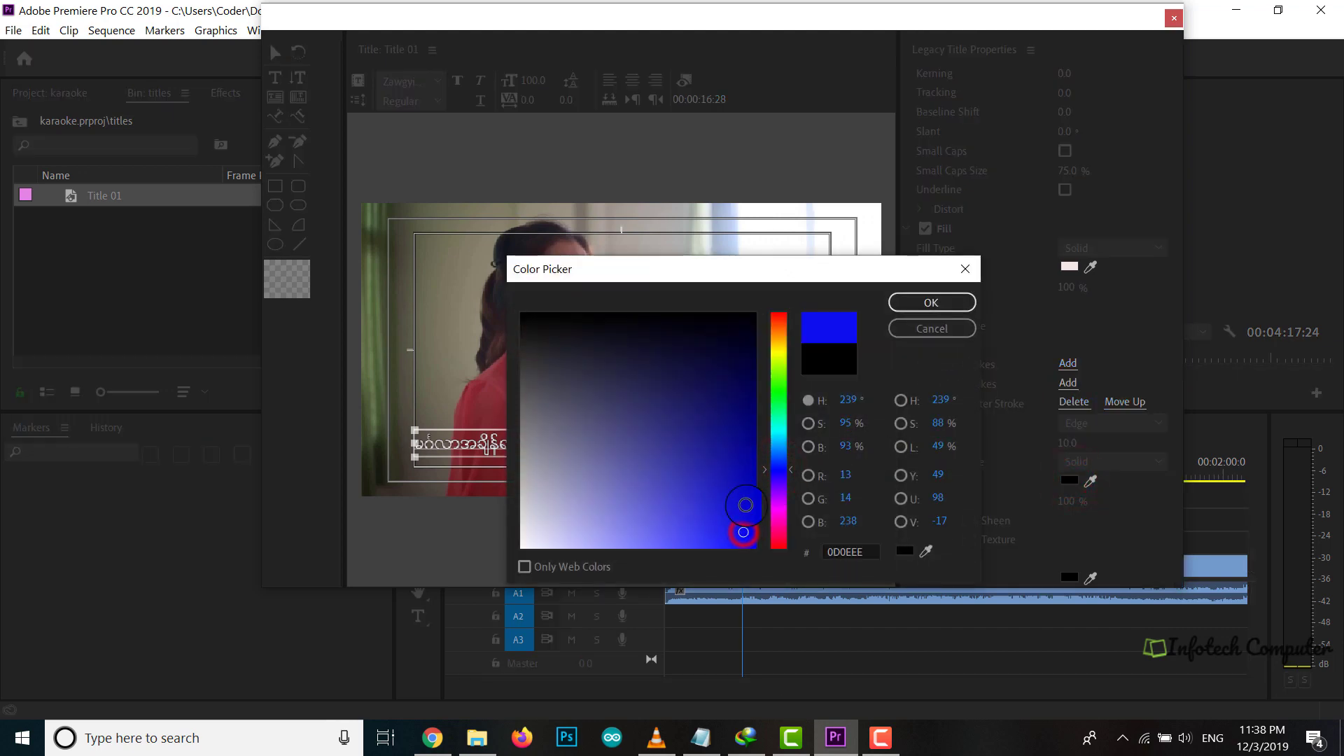
left_click(931, 303)
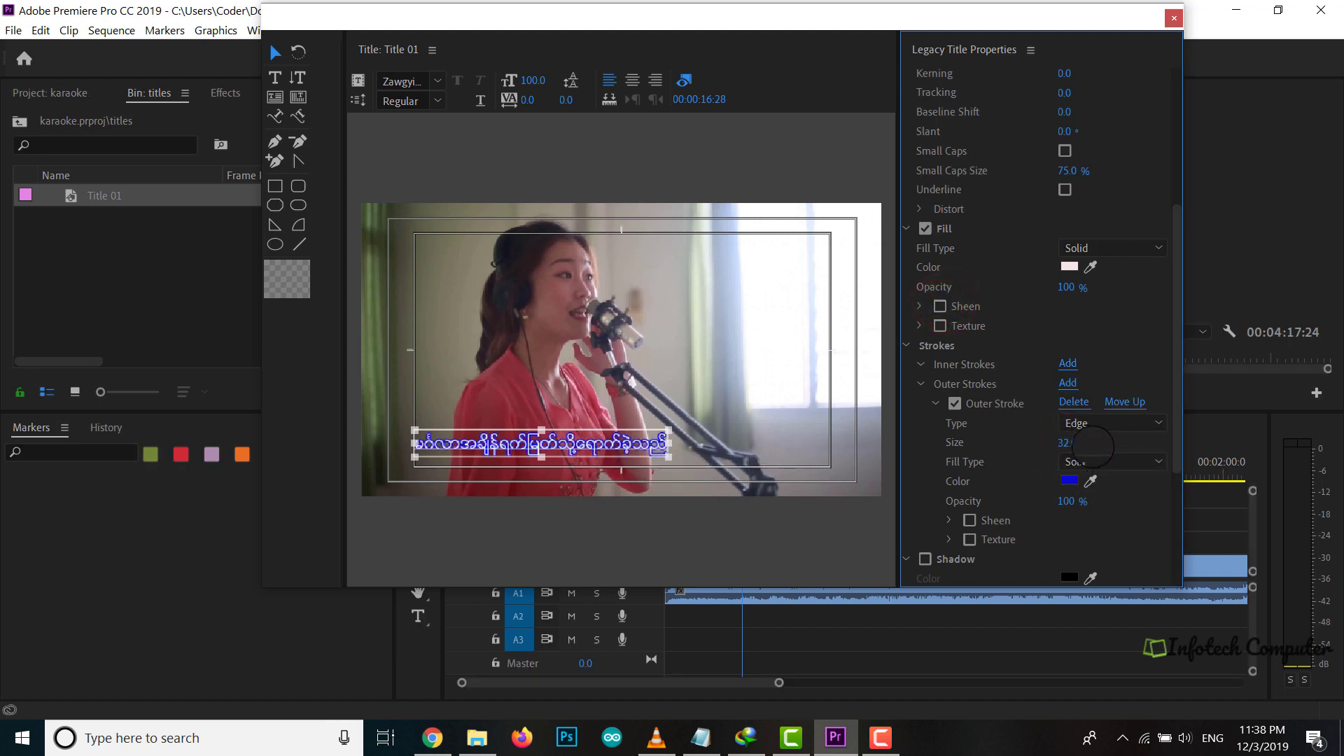
Adjust the new outer stroke's size and close the title editor.
left_click_drag(1092, 446, 1131, 445)
left_click_drag(1073, 441, 1049, 454)
left_click(1174, 18)
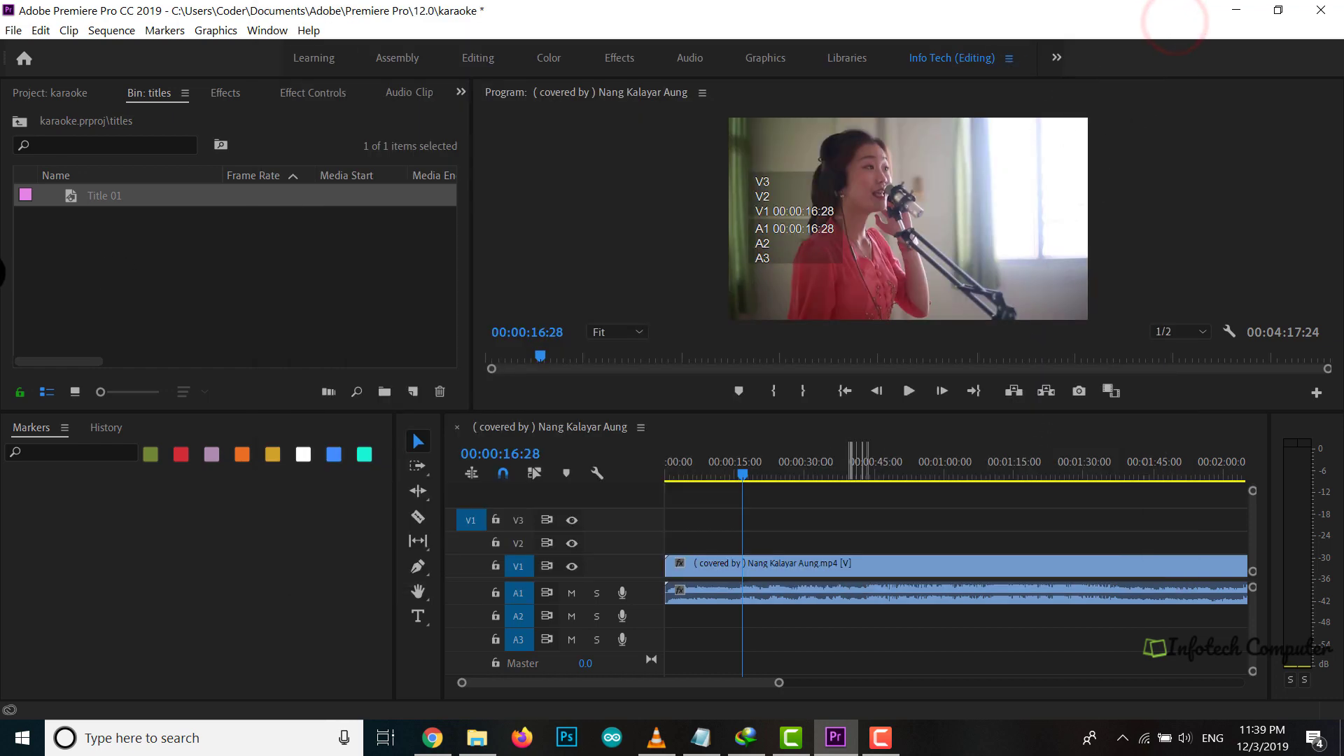
Place Title 01 on track V2 at 00:00:16:28 and play the sequence to preview it.
left_click_drag(72, 195, 758, 544)
left_click(910, 391)
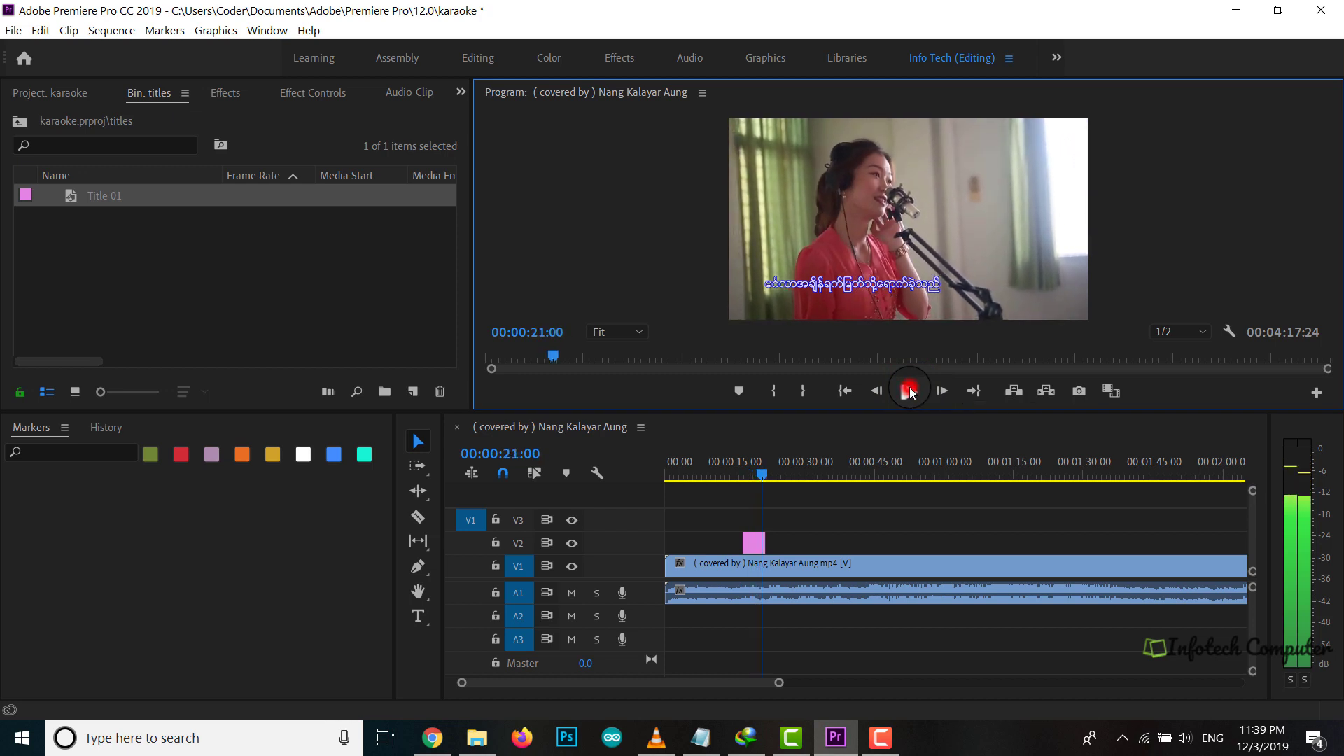
left_click(909, 391)
Delete the title clip from track V2.
left_click(716, 579)
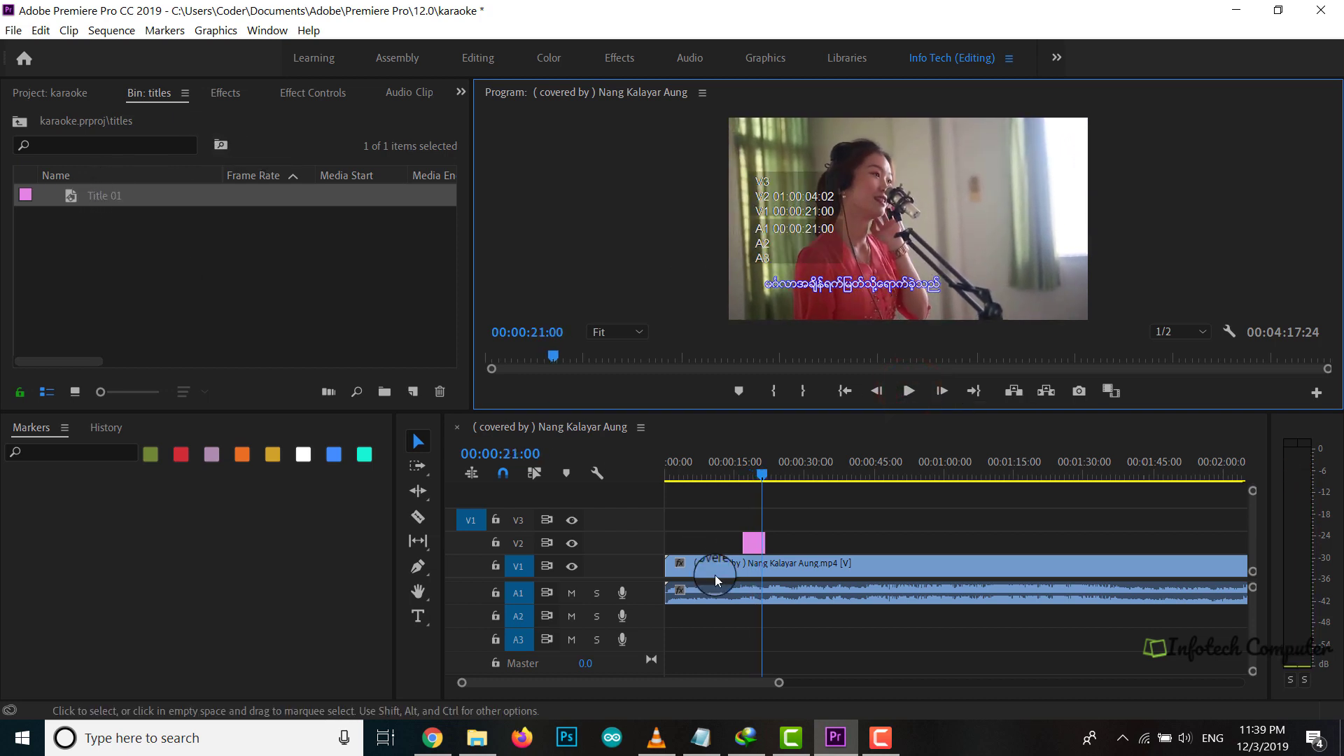
left_click(754, 543)
key("Delete")
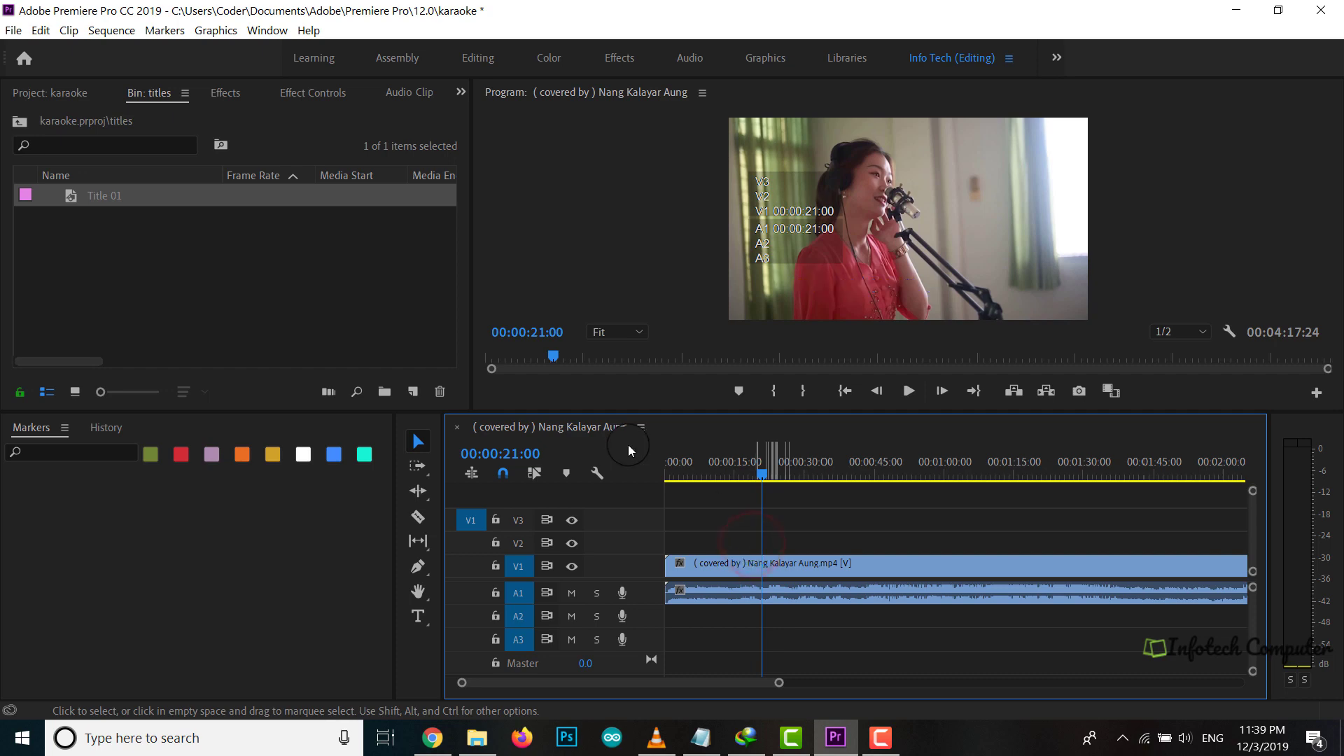
Reopen Title 01 for editing and show its title tools and properties.
double_click(66, 195)
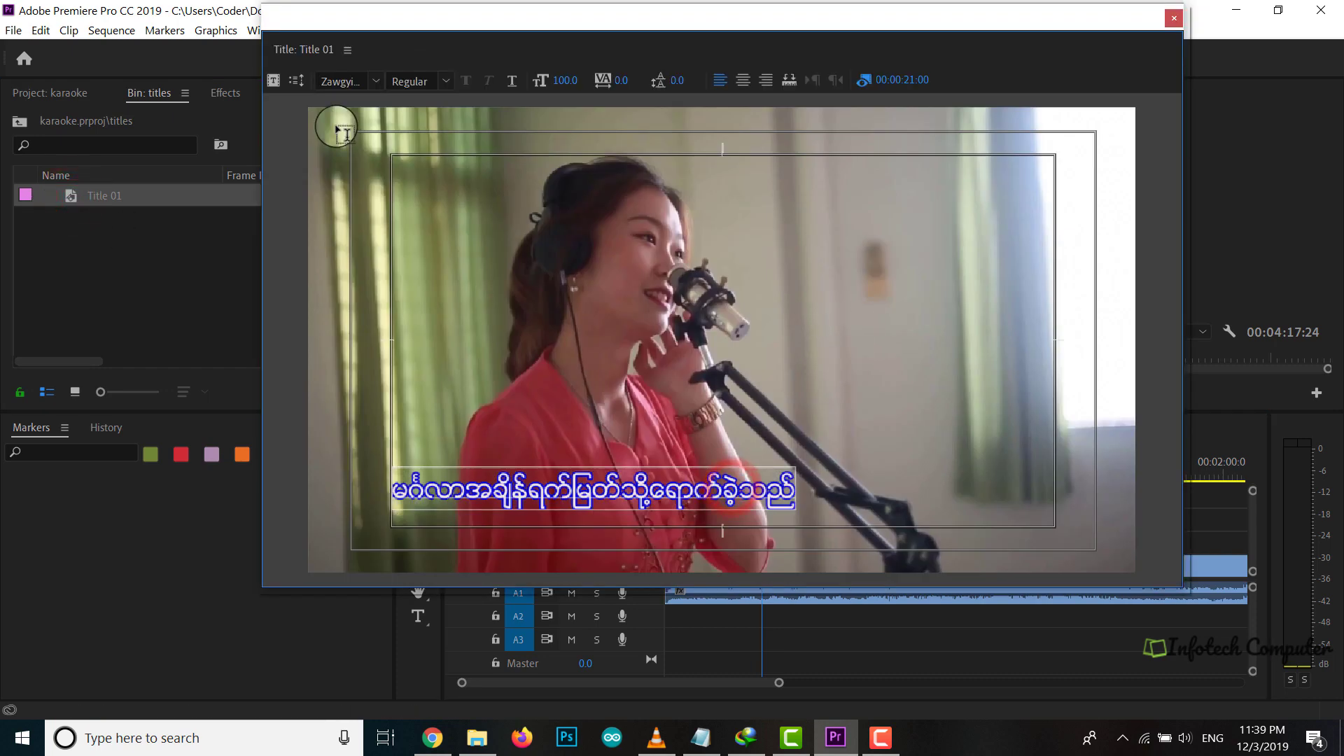
left_click(348, 50)
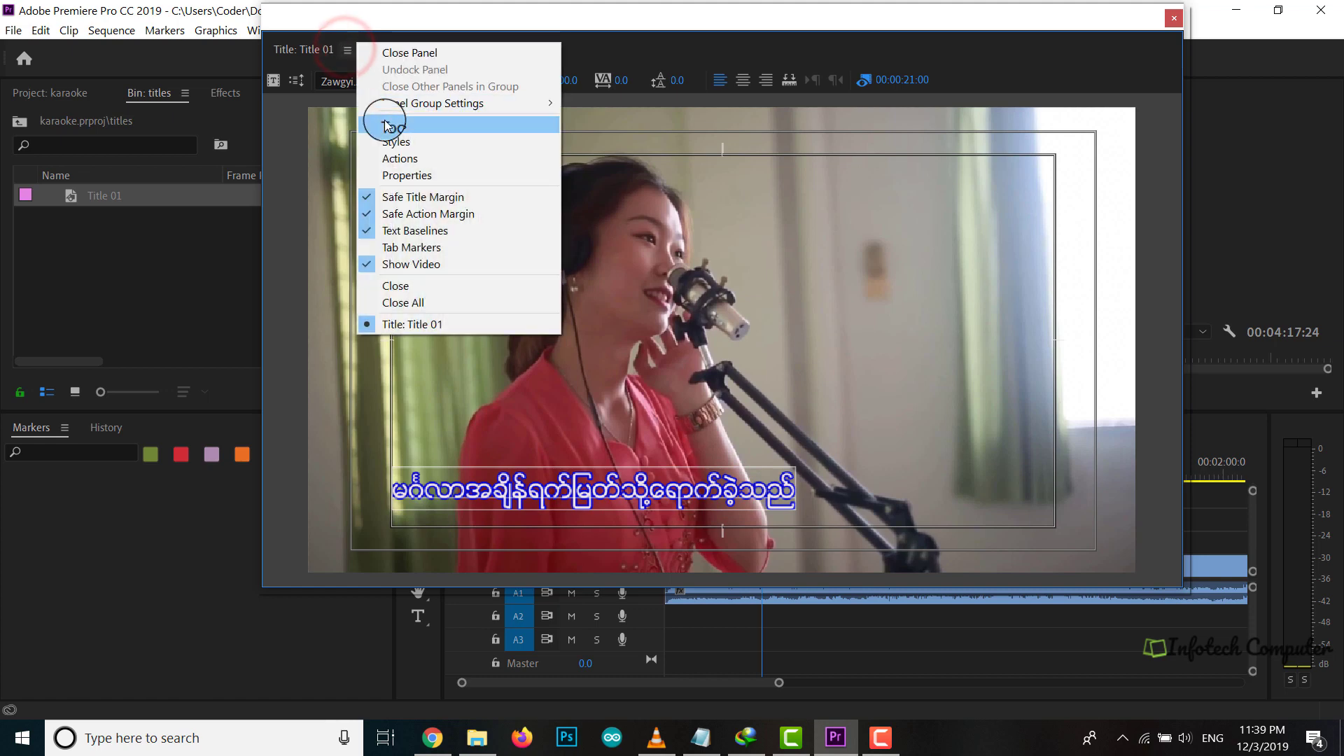
left_click(389, 125)
left_click(470, 49)
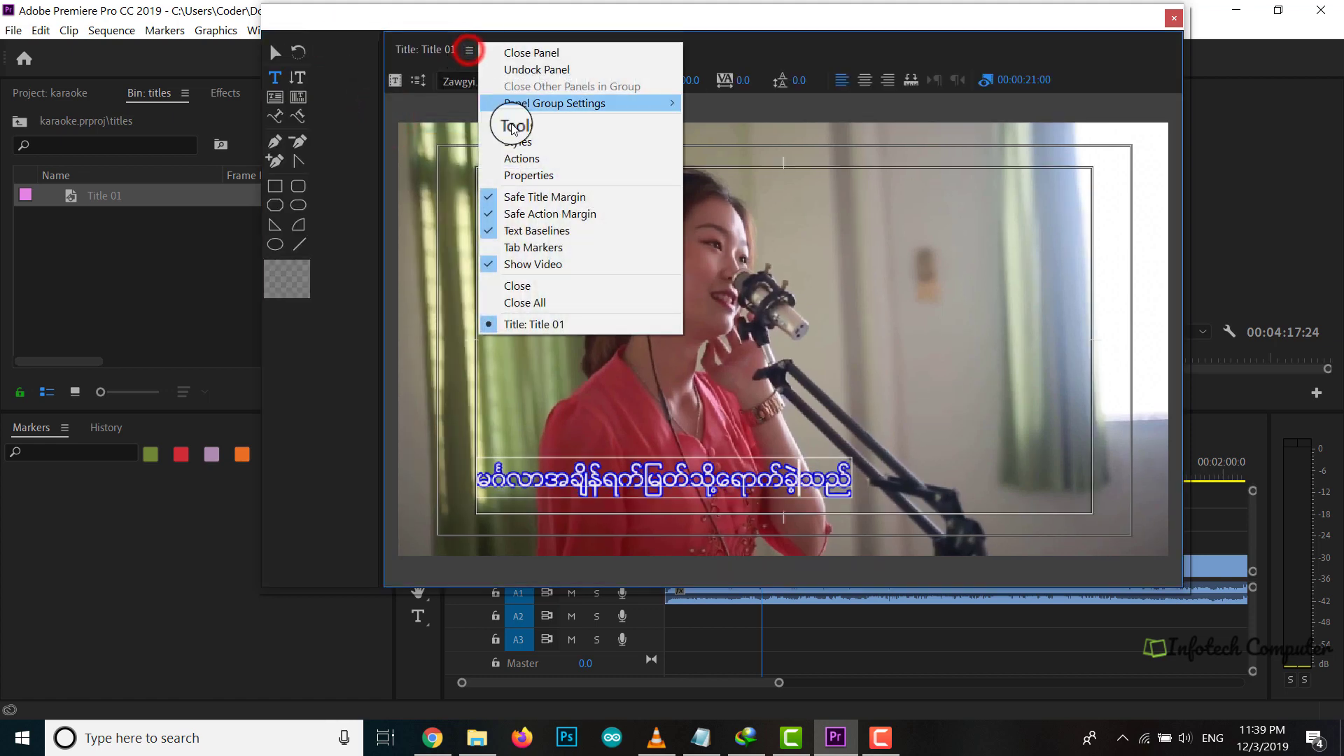
left_click(519, 176)
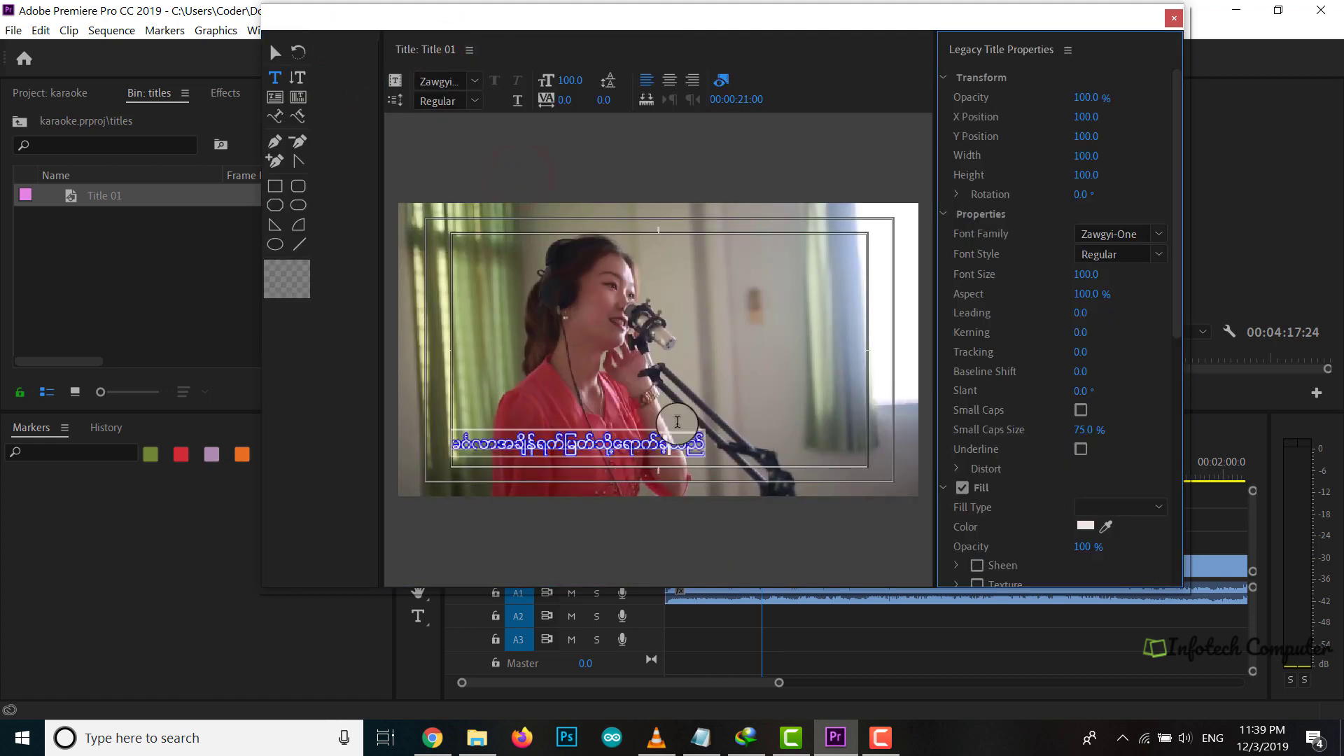
Set the lyric text's font size to 102 and close the title editor.
left_click(275, 52)
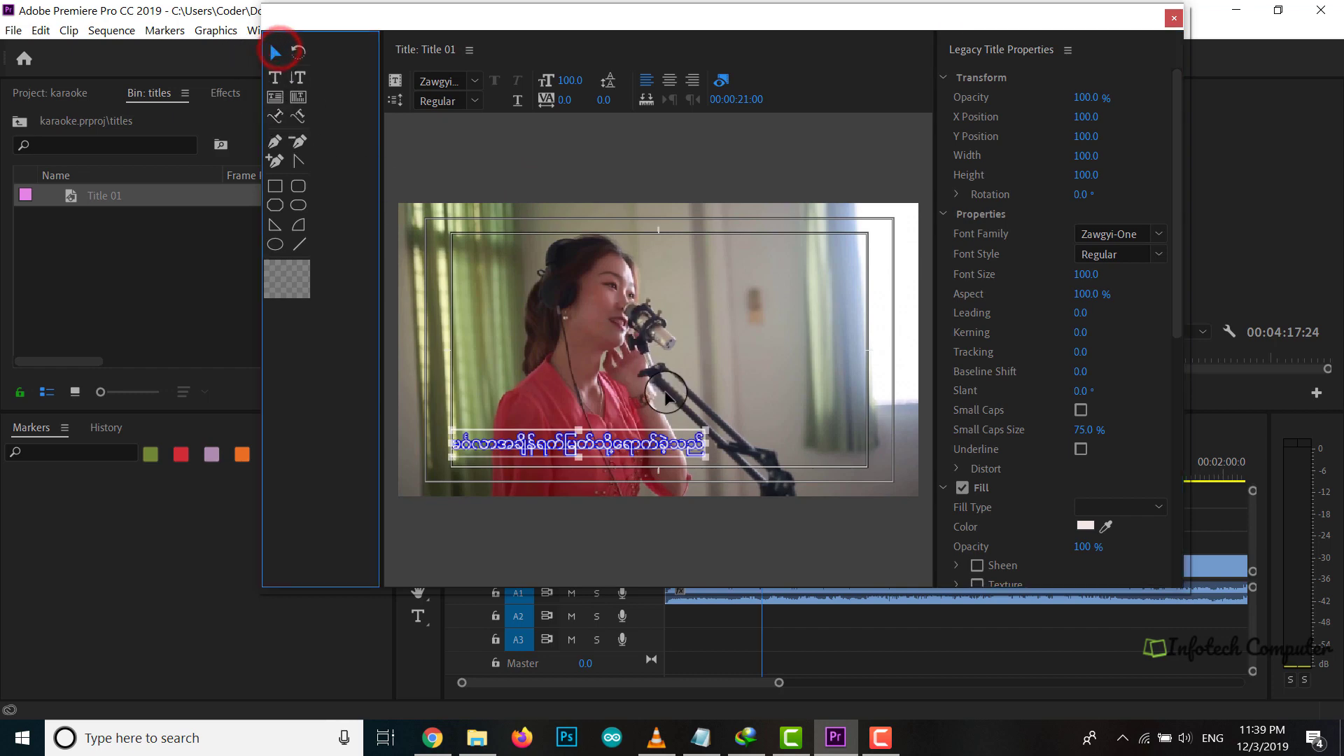
left_click(668, 443)
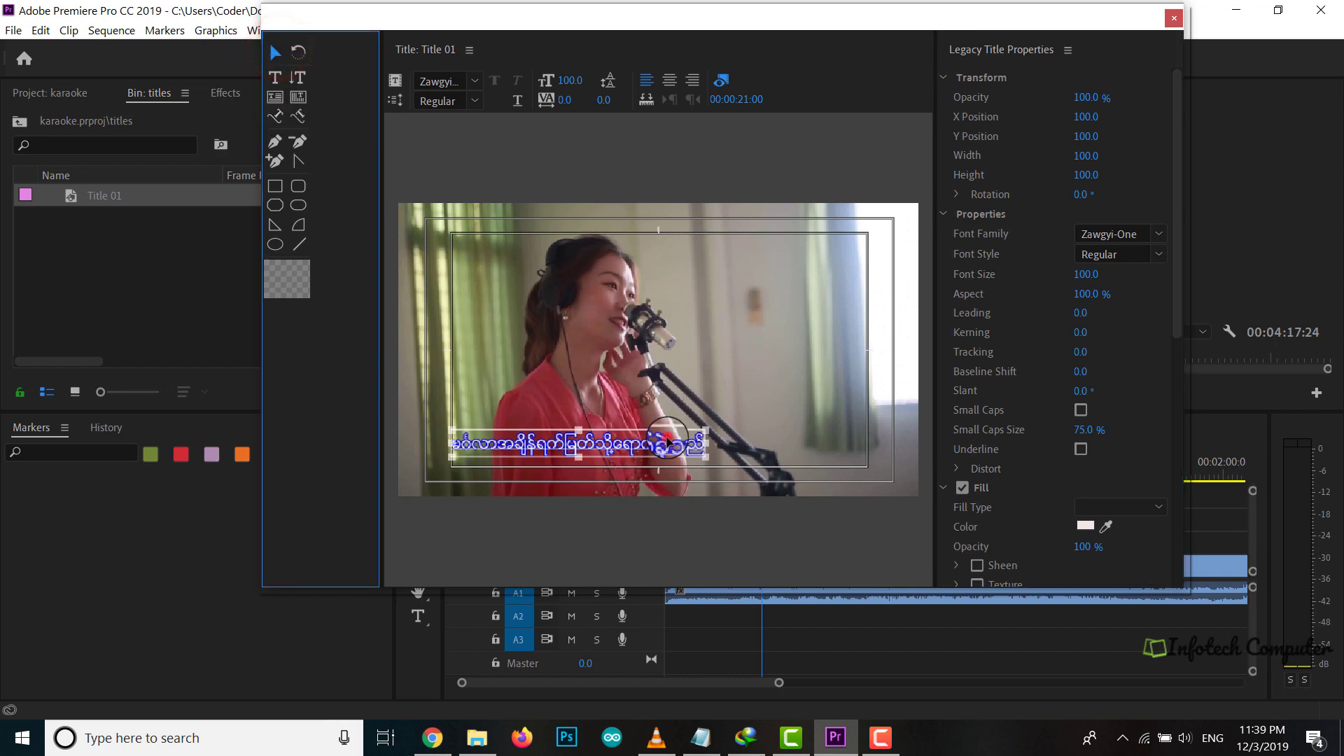
left_click(1082, 275)
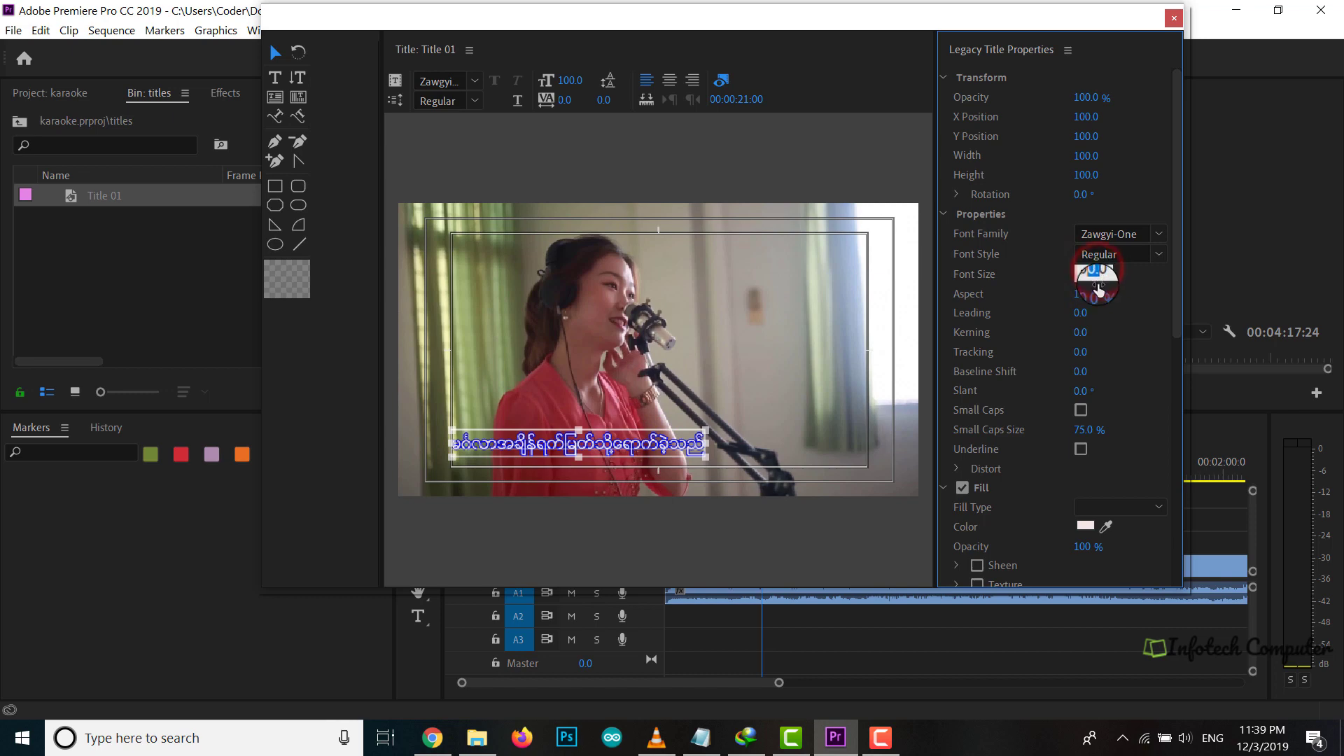
left_click_drag(1111, 273, 1094, 269)
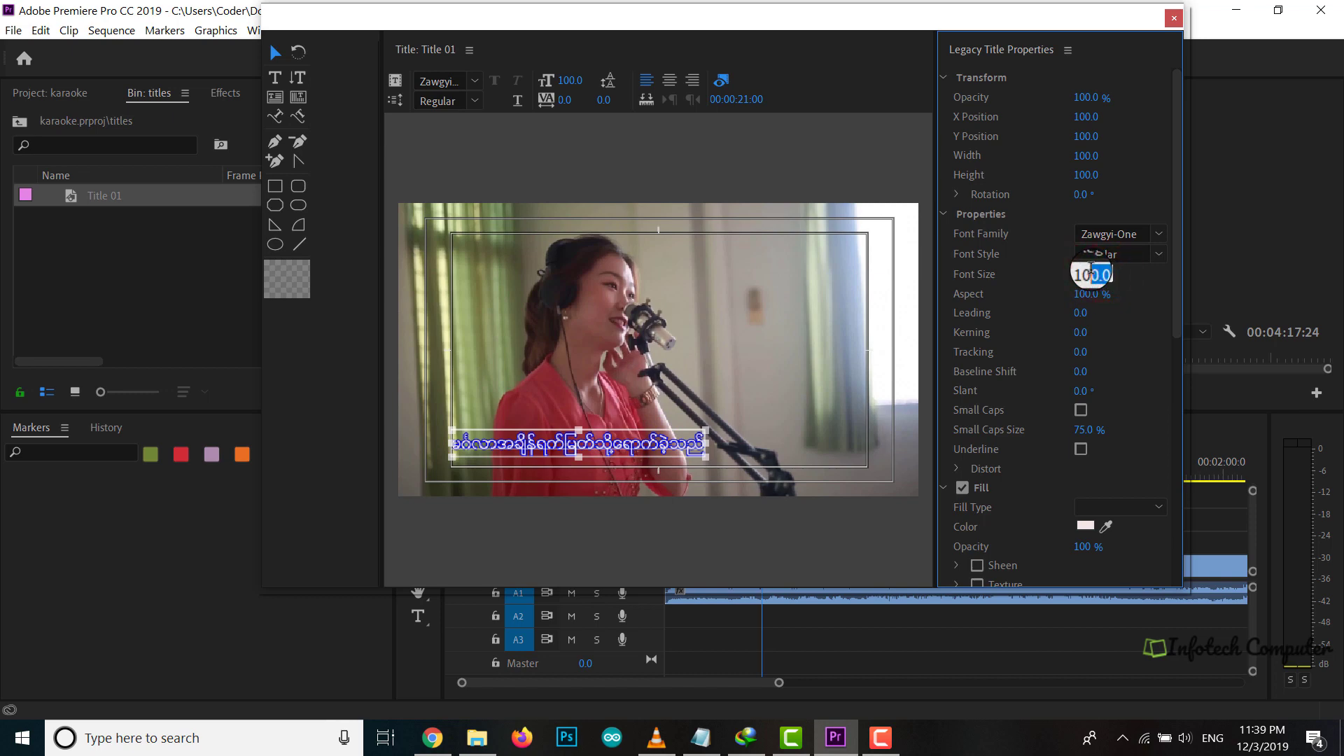
type("102")
key("Return")
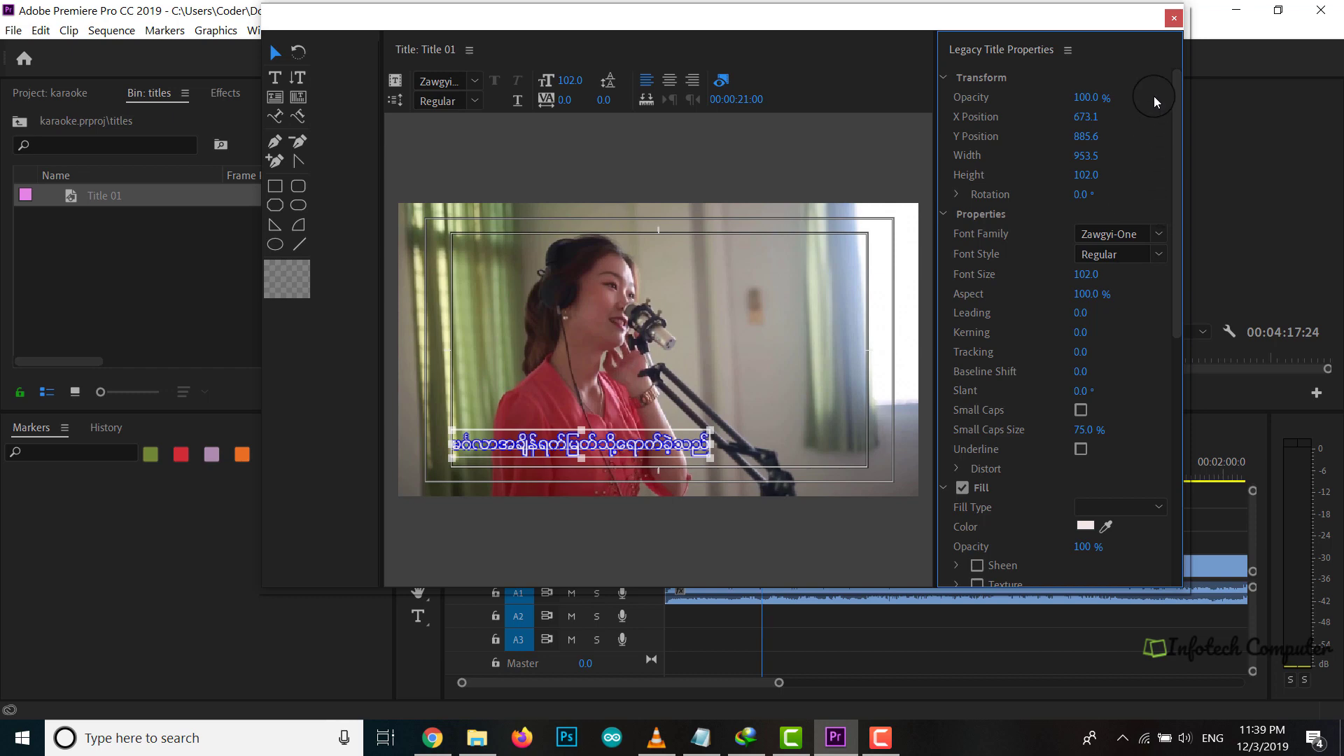
left_click(1174, 19)
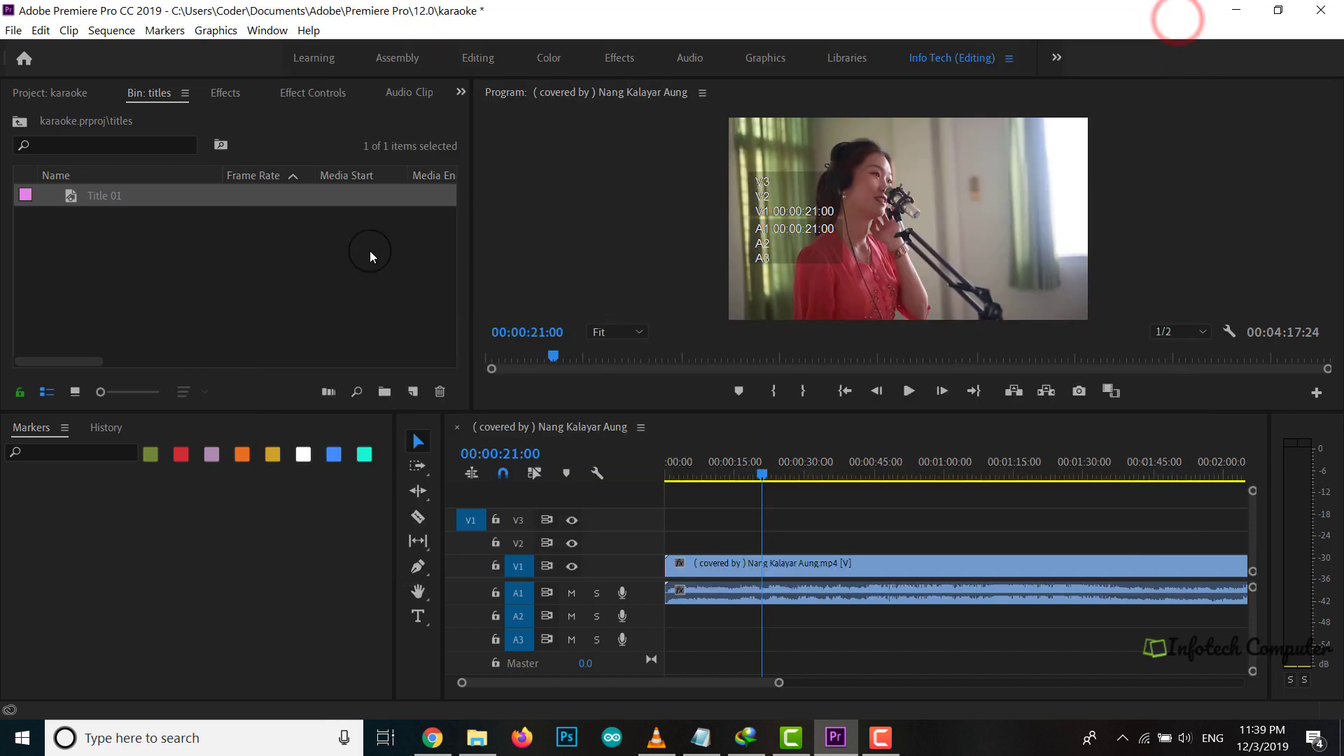
Place Title 01 on track V2 at 00:00:21:00 and preview its timing against the song.
left_click_drag(70, 196, 768, 543)
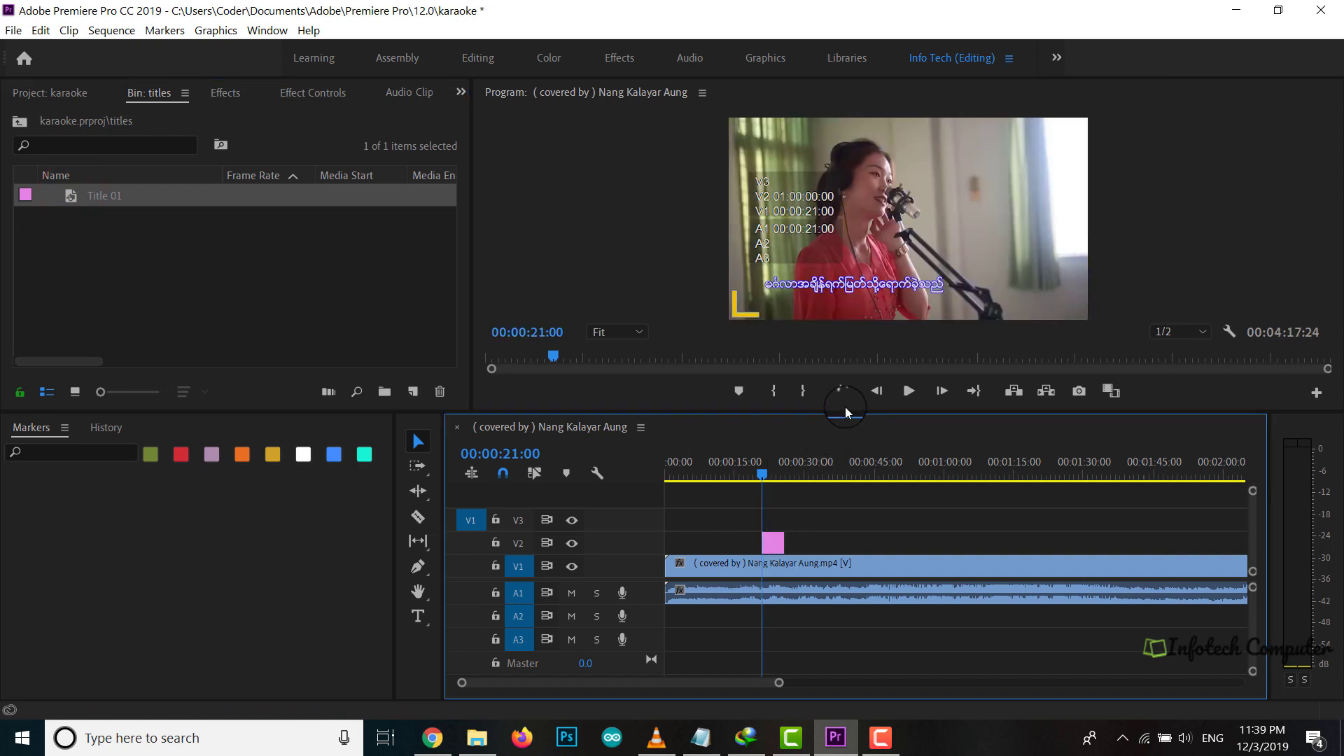
key("space")
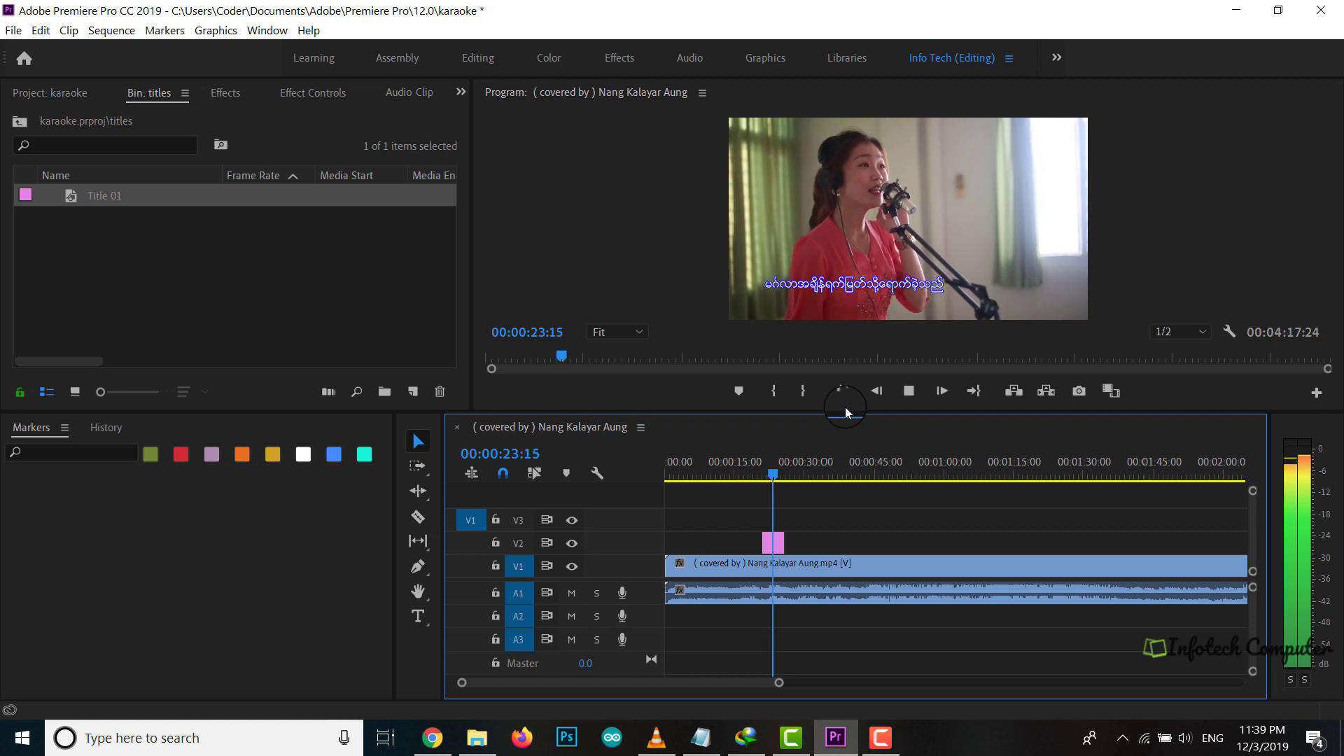
left_click_drag(782, 476, 755, 476)
key("space")
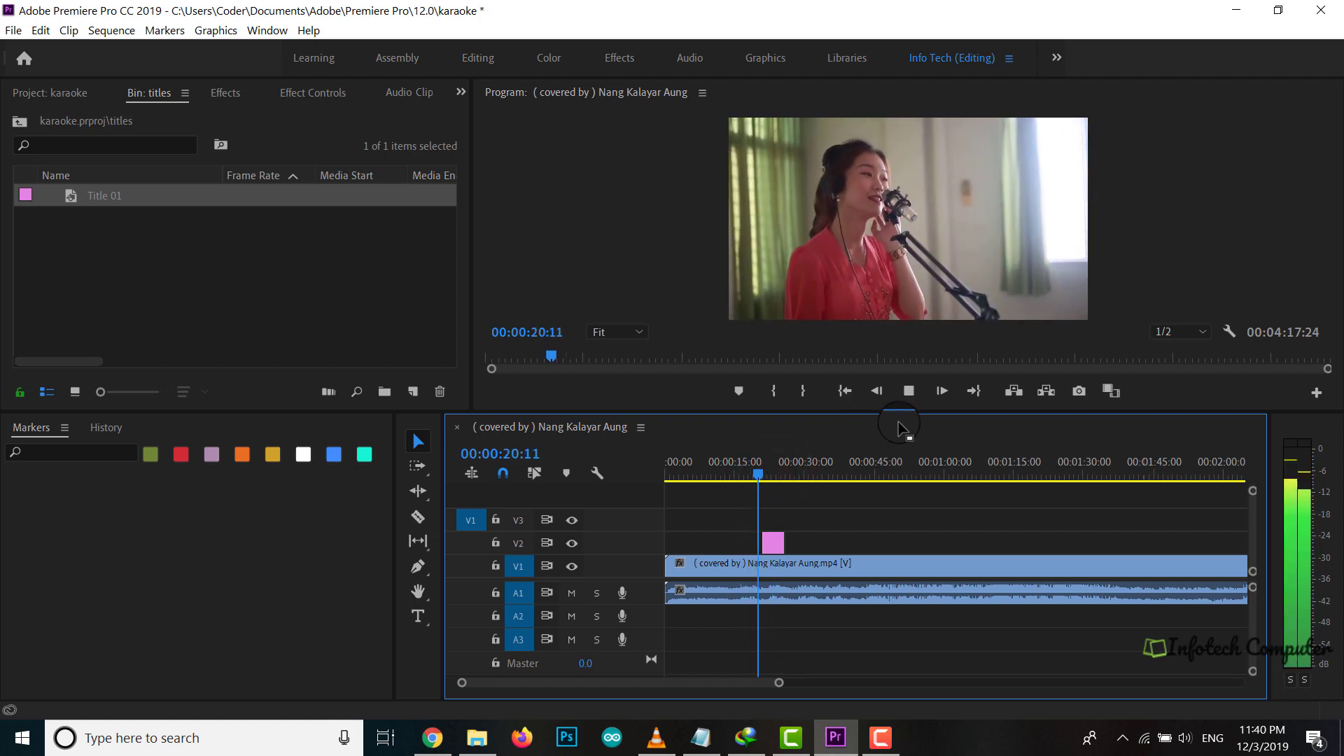
left_click(909, 391)
Move the title clip on V2 to start at 00:00:16:00 and preview it from there.
left_click_drag(775, 546, 752, 546)
left_click(756, 482)
left_click_drag(757, 482, 747, 479)
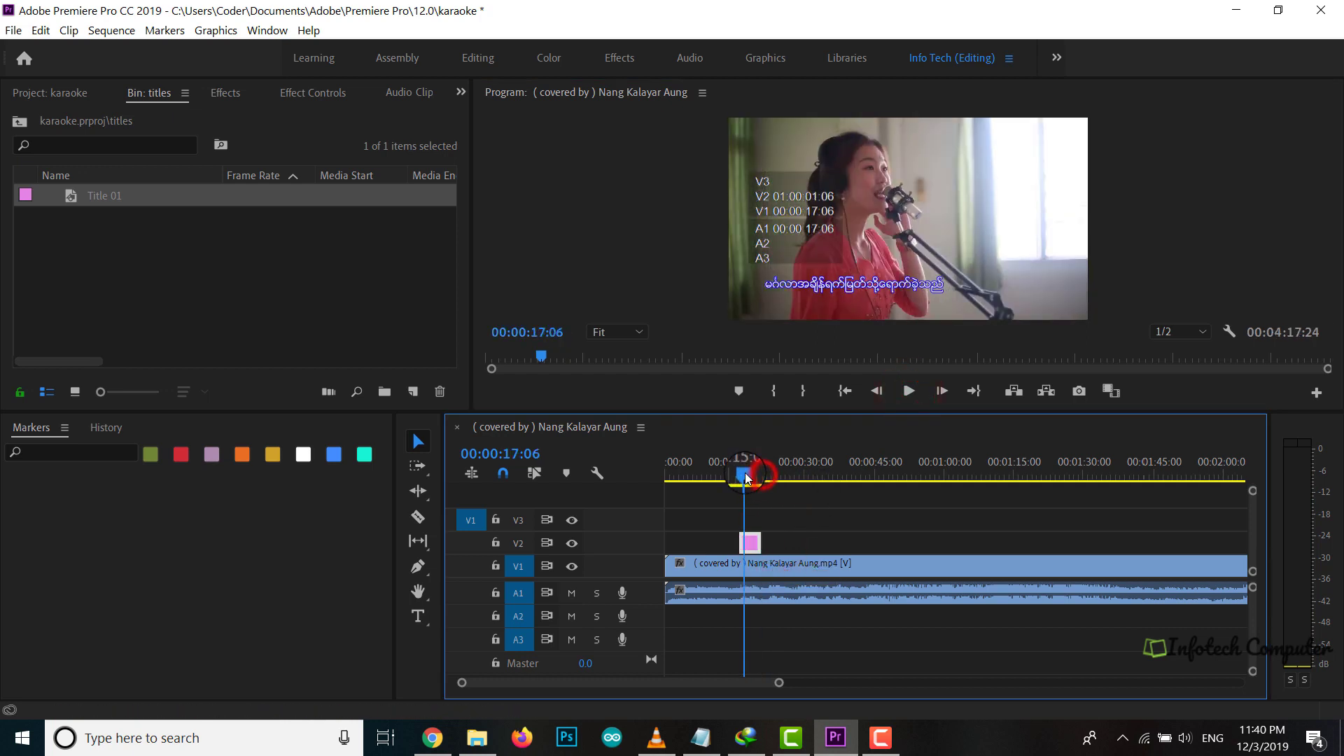
left_click(736, 478)
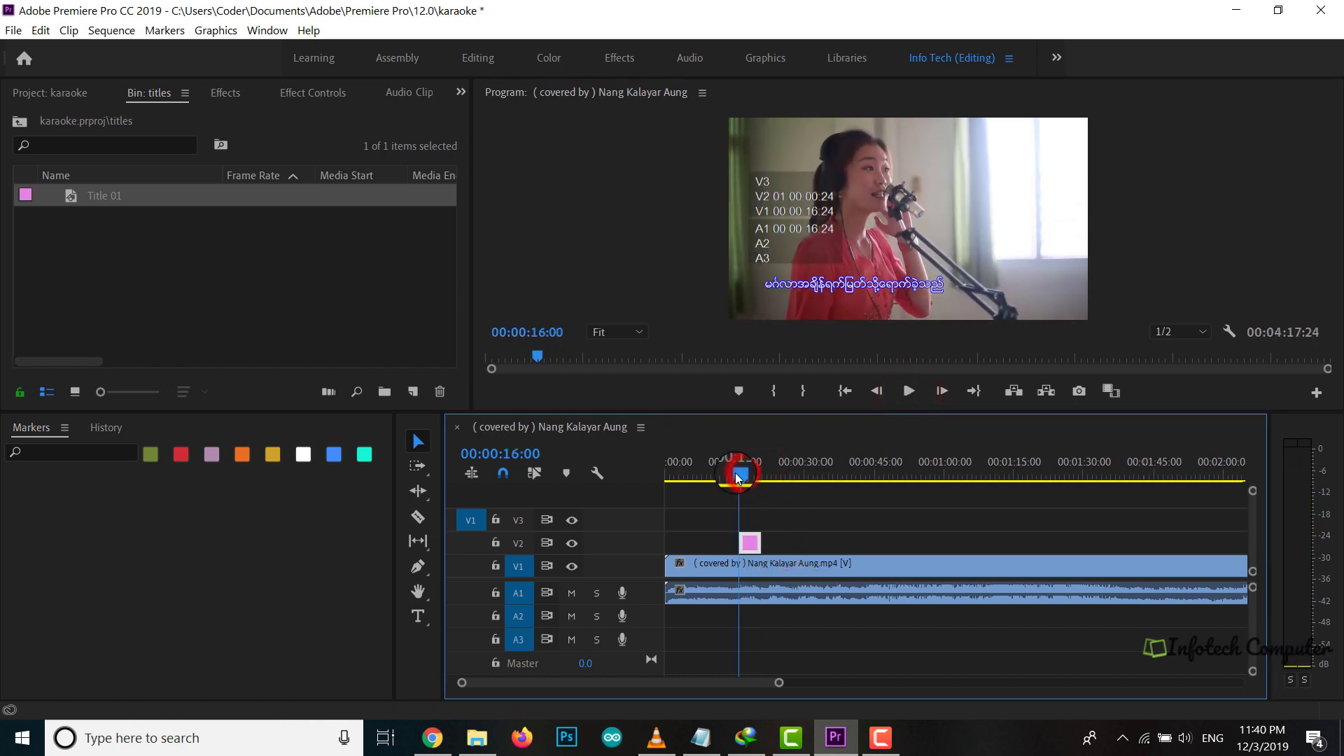
key("space")
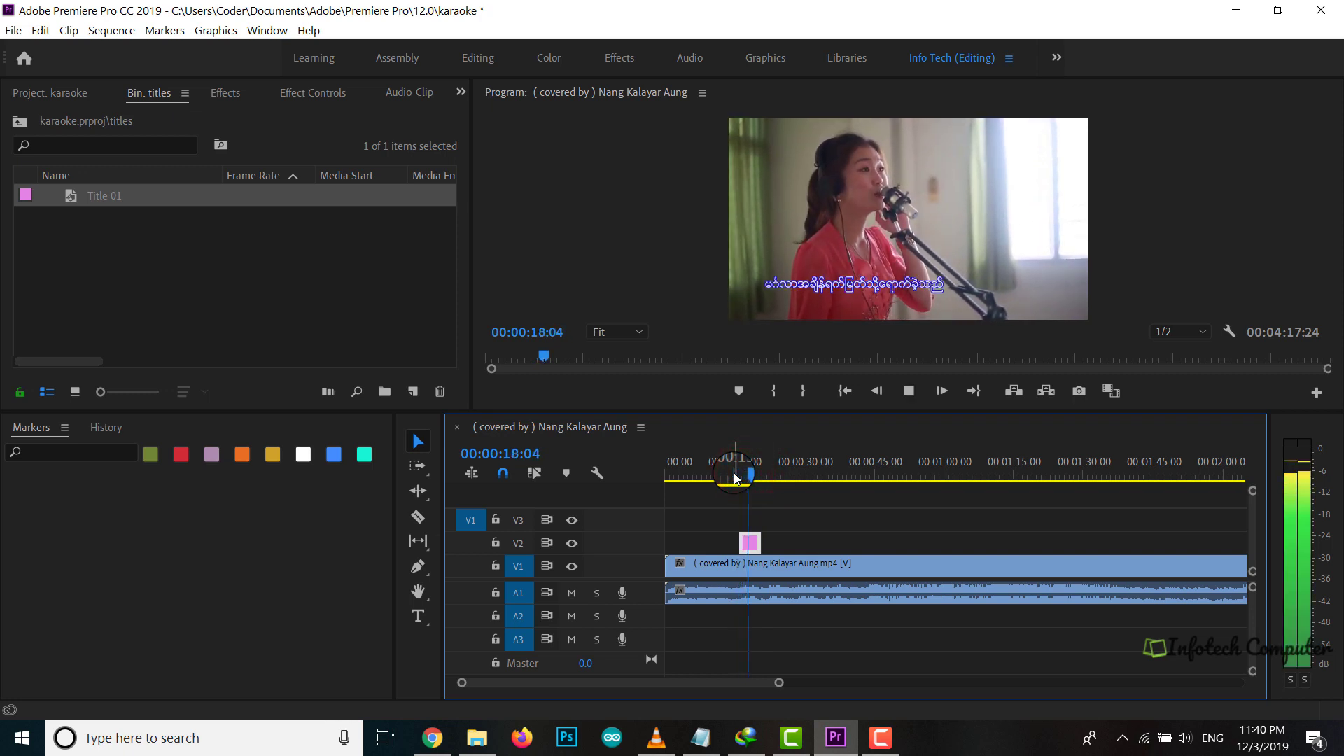
Stop playback and extend the start of the title clip on V2 back to about 00:00:15:00.
key("space")
left_click(737, 566)
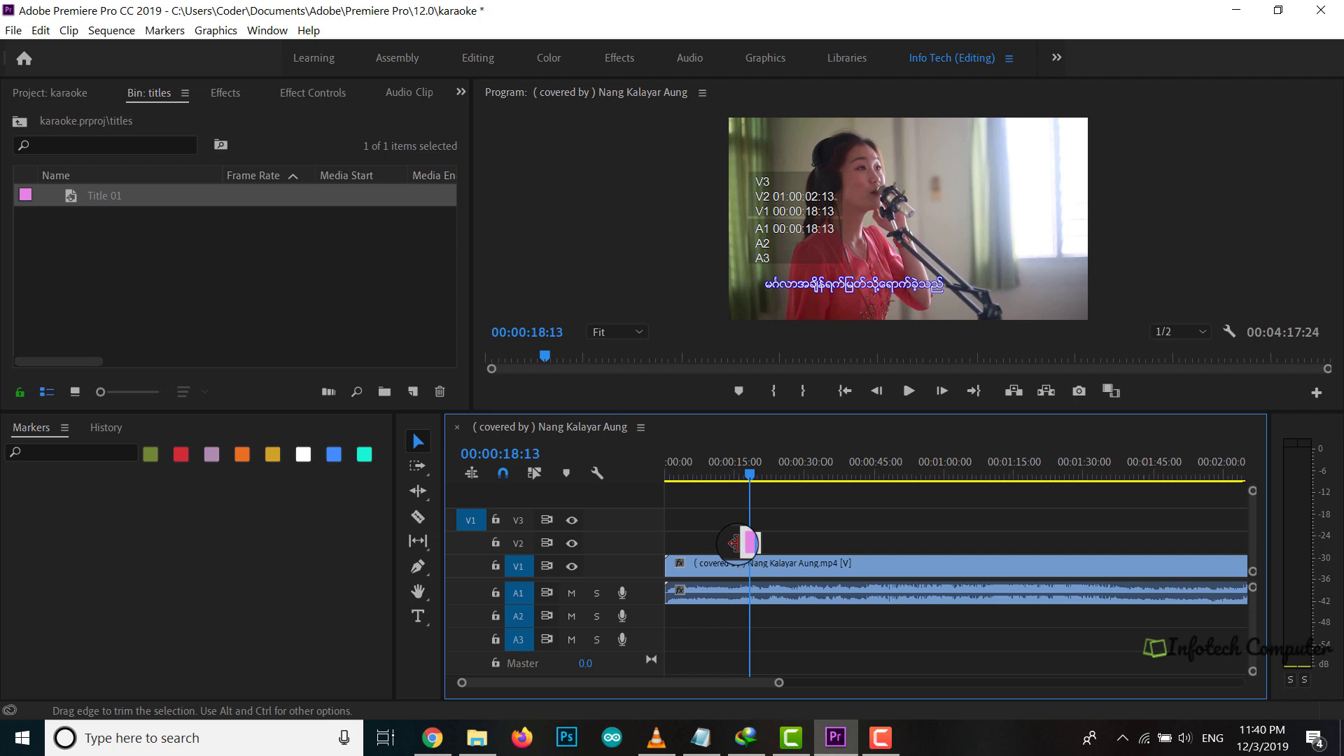
left_click_drag(733, 544, 728, 543)
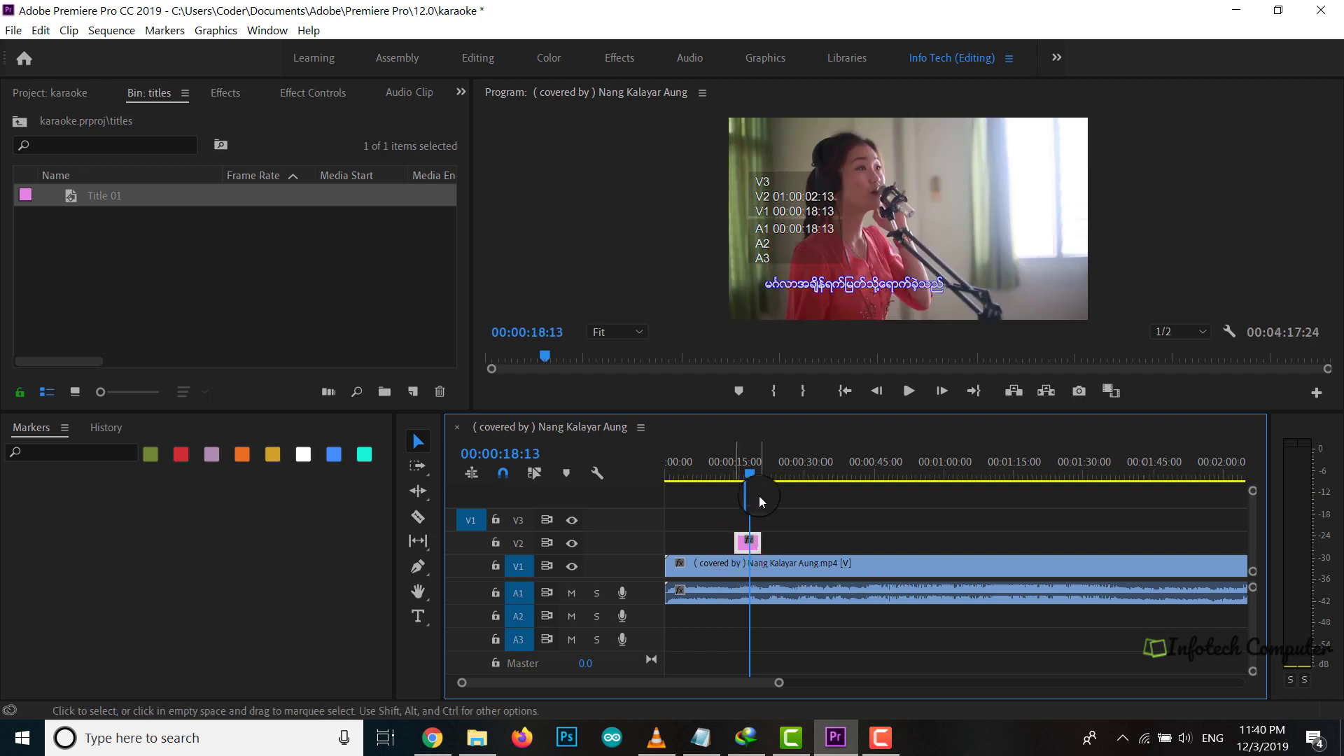
Preview the first lyric title against the song from 00:00:14:12 to about 00:00:20:22.
left_click_drag(739, 473, 730, 476)
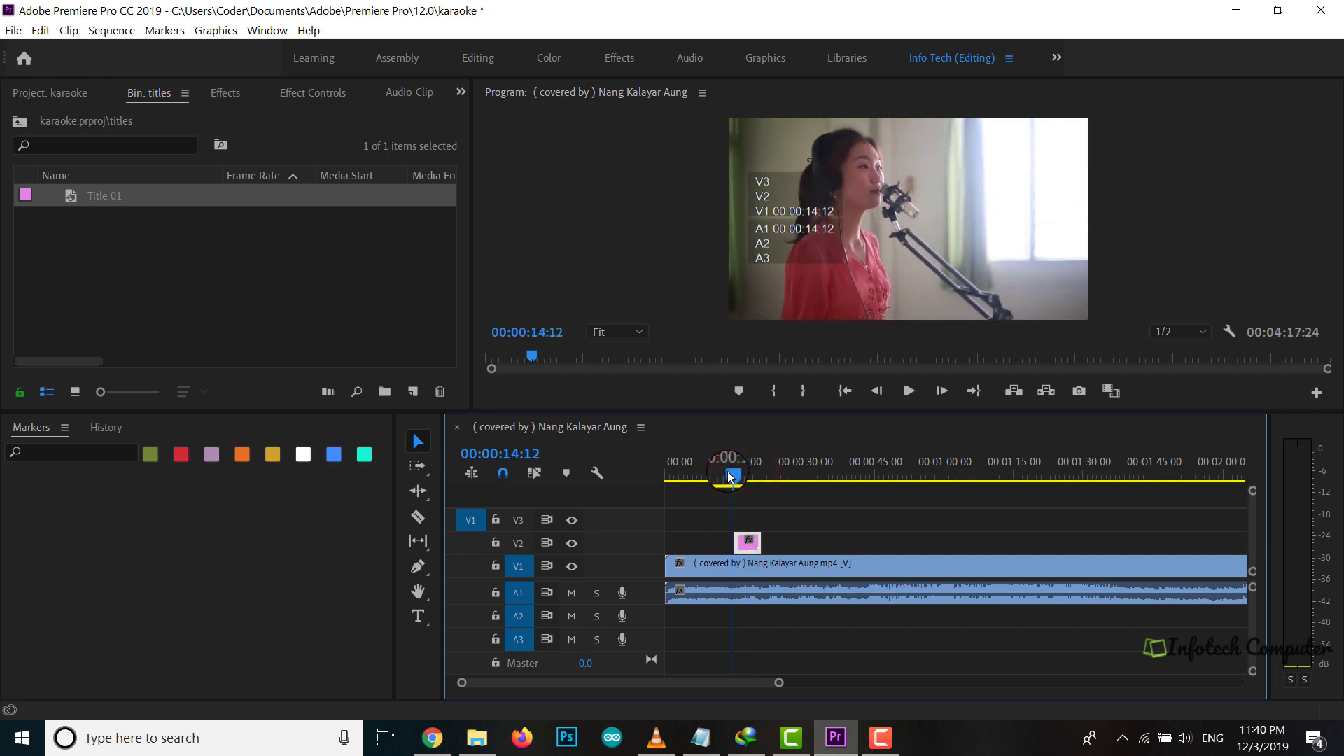
key("space")
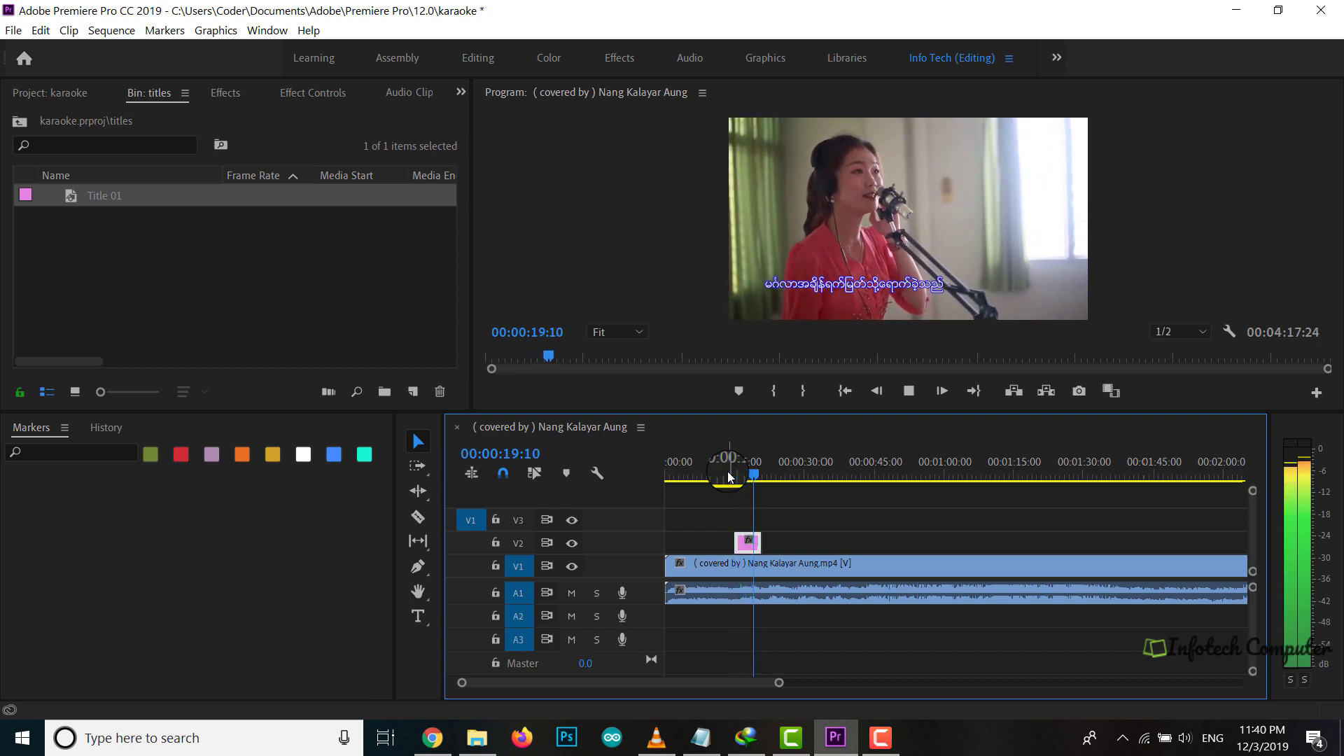
left_click(834, 259)
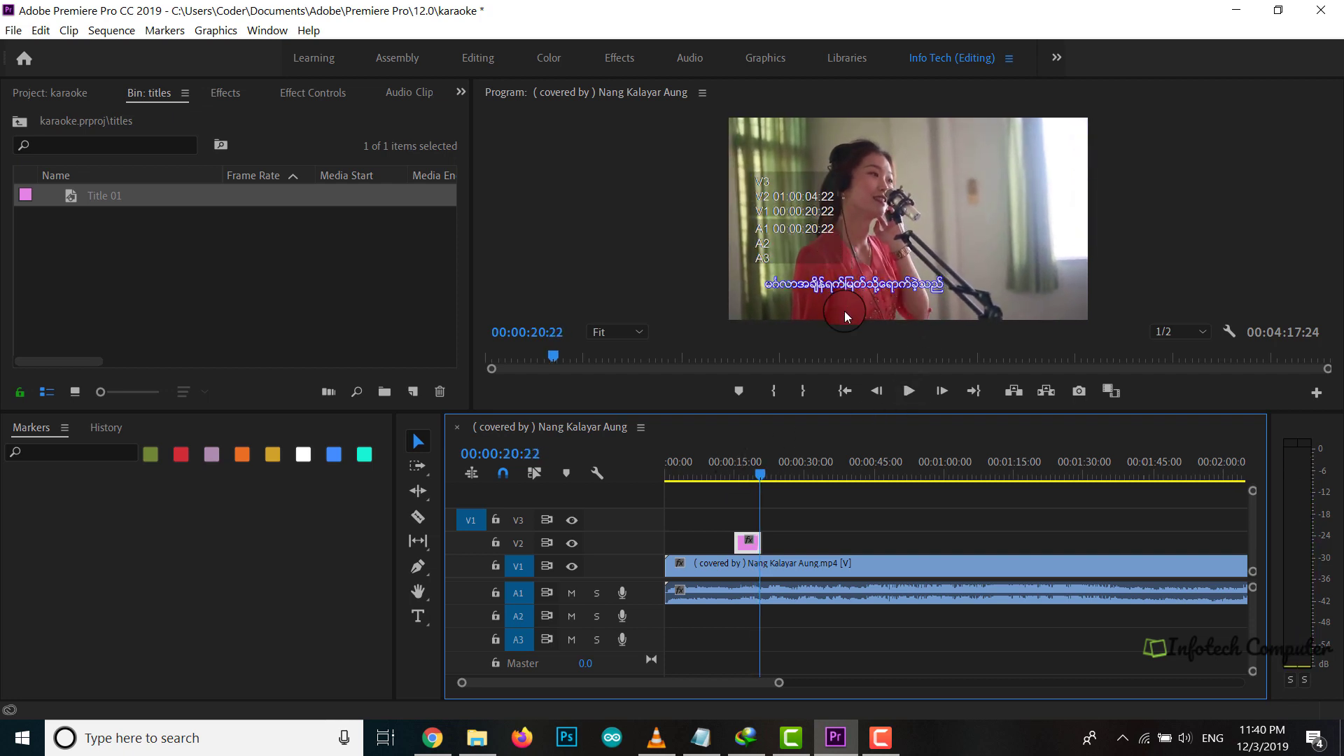
Duplicate Title 01 in the titles bin and rename the copy Title 02.
left_click(210, 284)
left_click(77, 190)
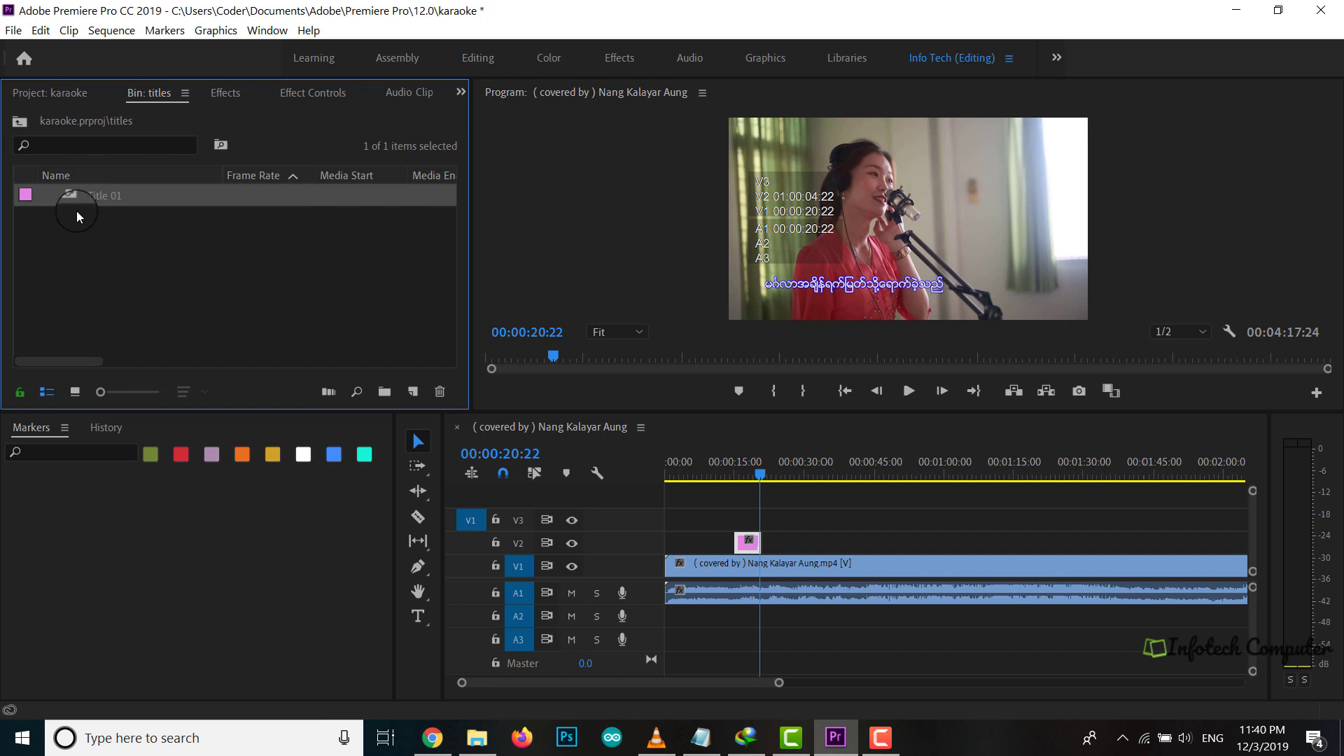
left_click(69, 189)
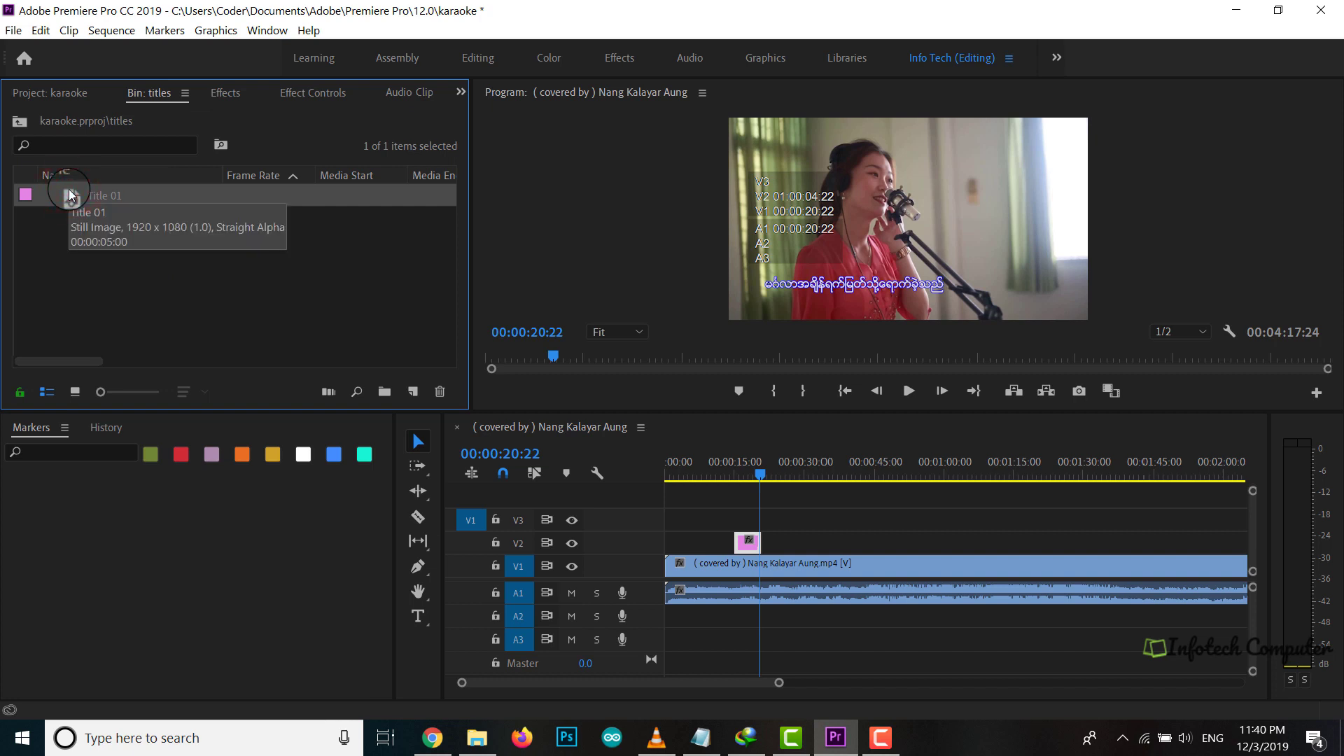
key("ctrl+v")
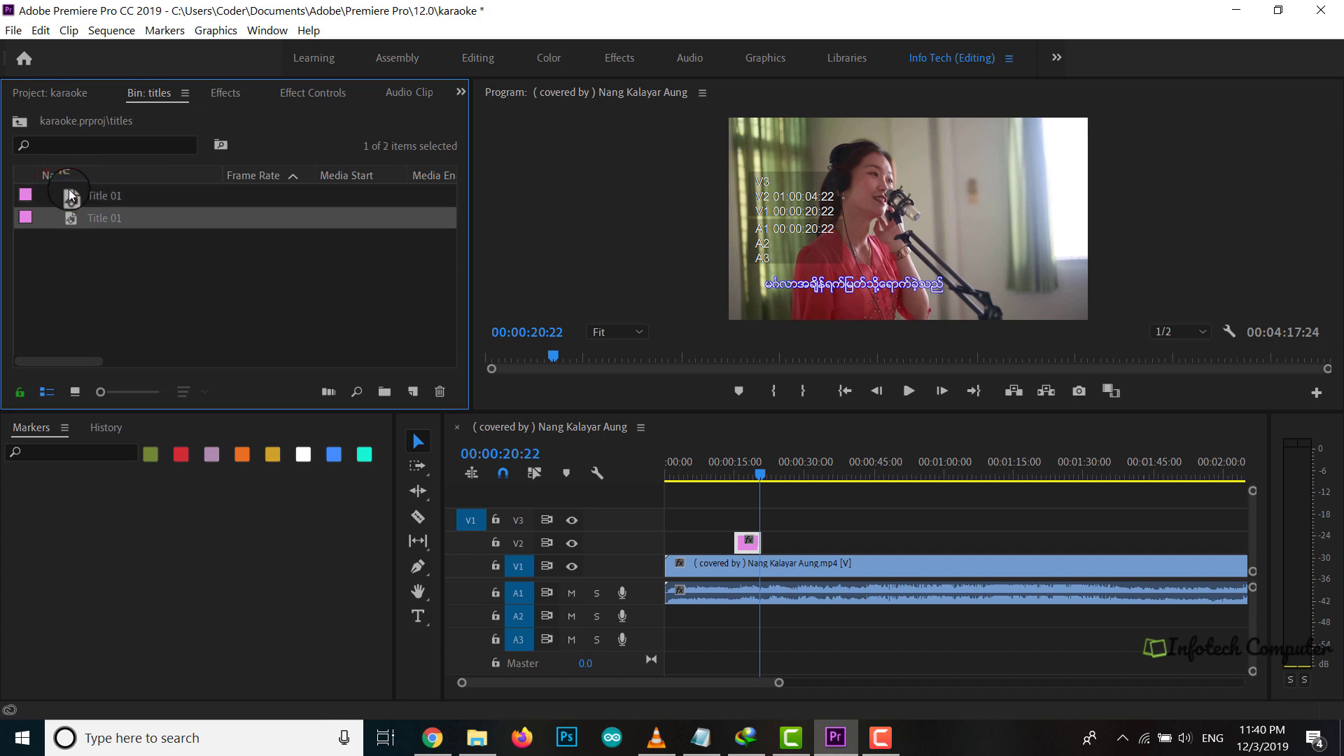
left_click(117, 221)
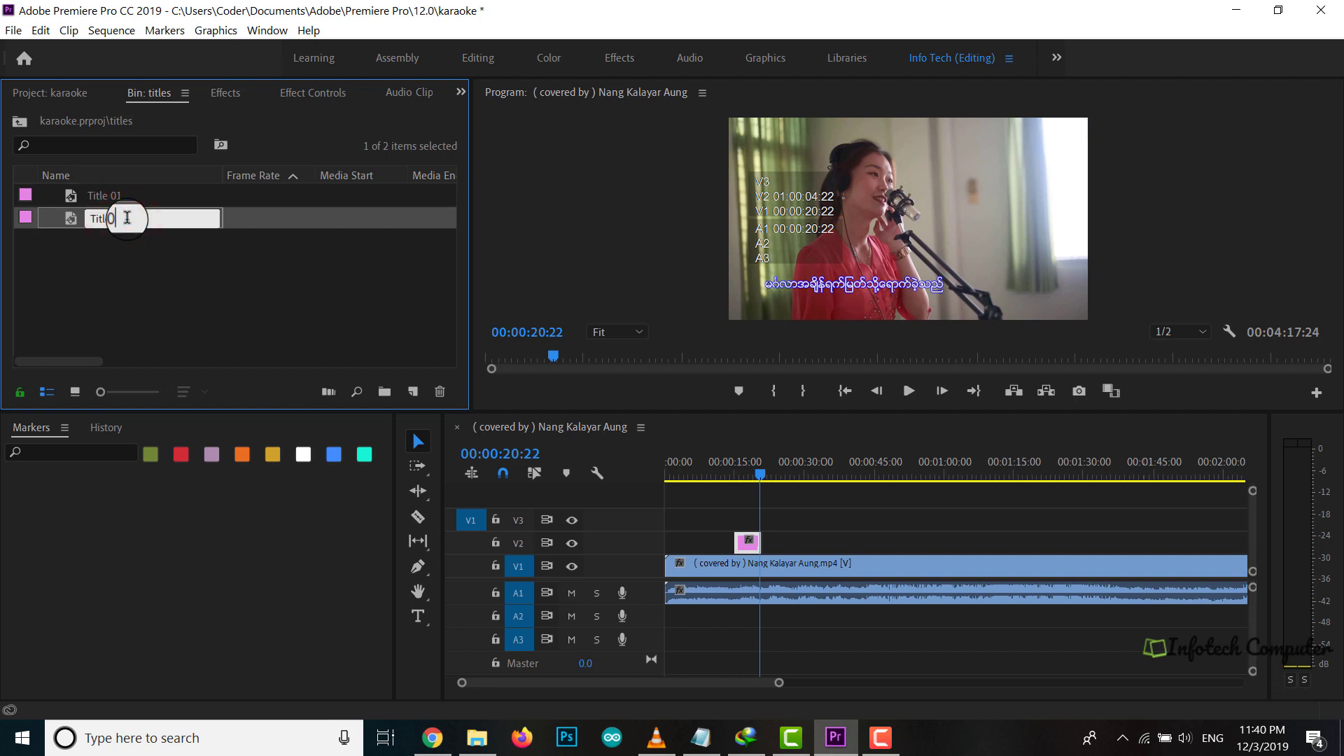
key("Return")
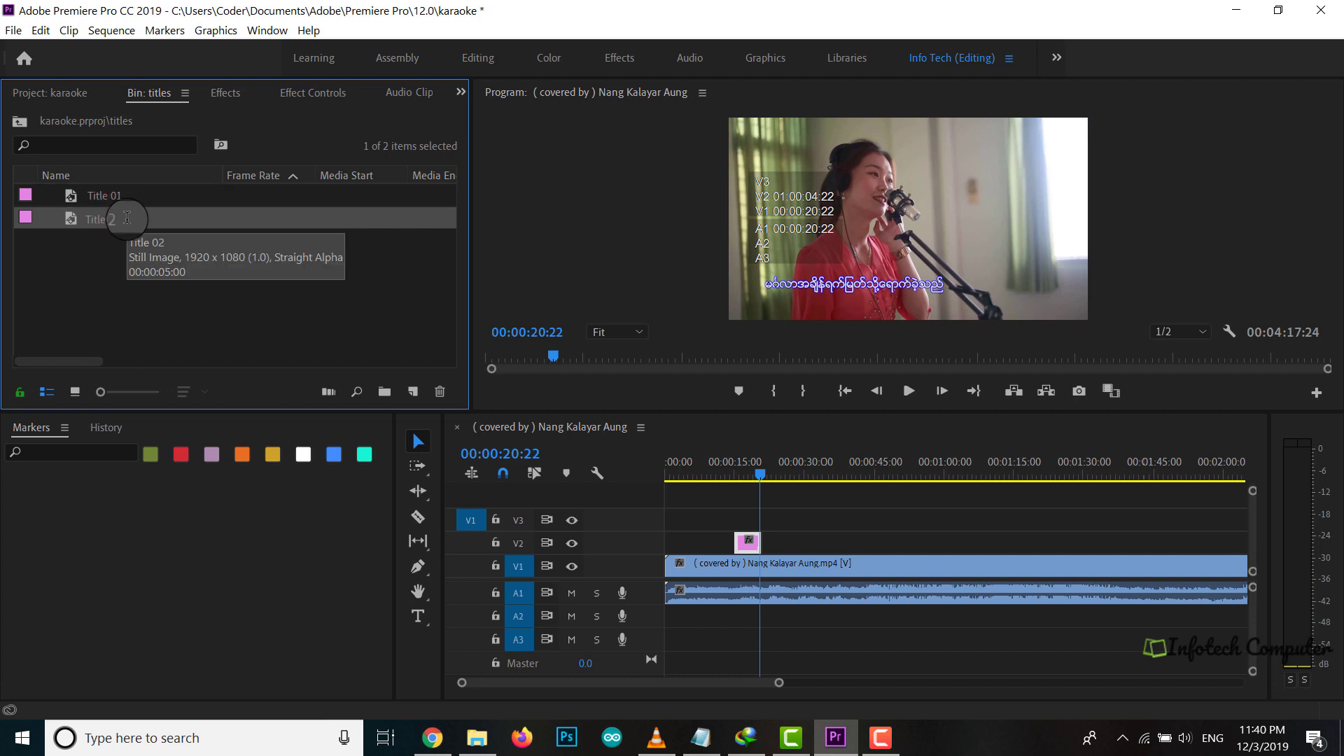
Open Title 02 for editing and move its lyric line to the lower-right corner of the video frame.
double_click(127, 220)
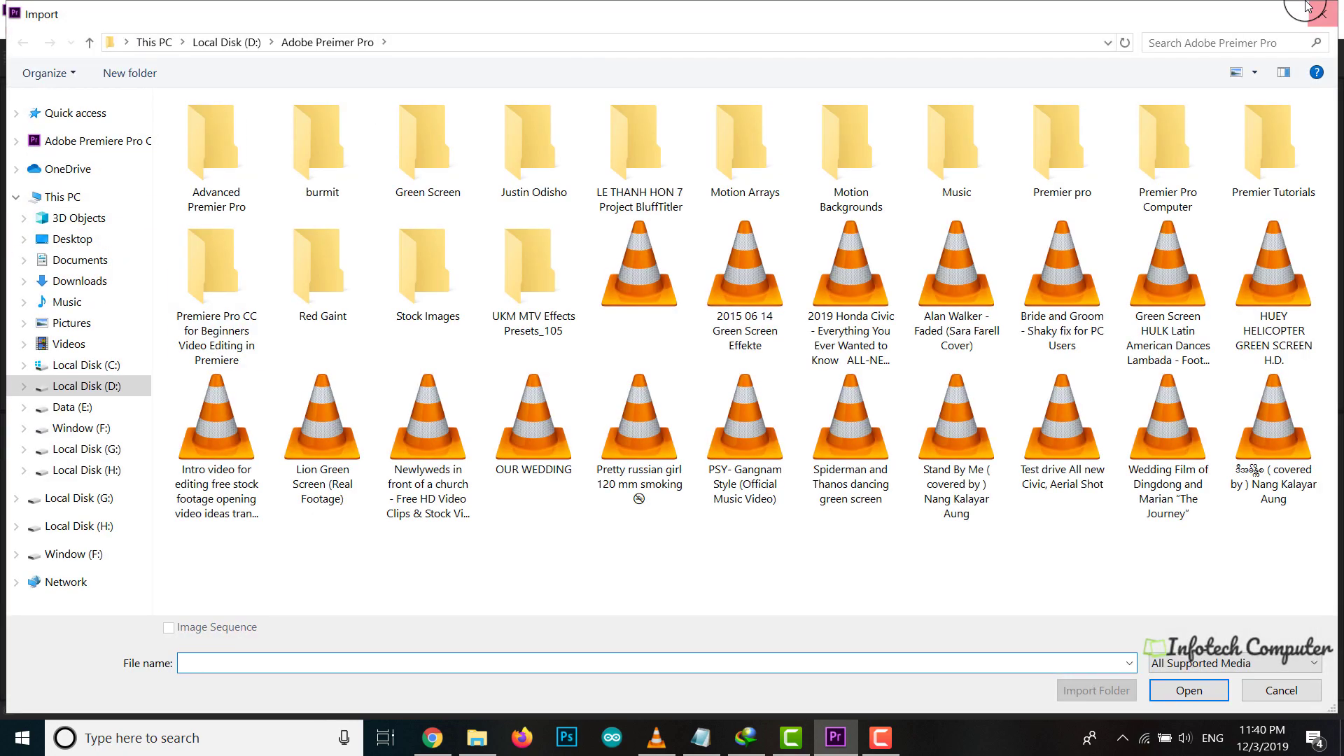
left_click(1321, 10)
double_click(73, 220)
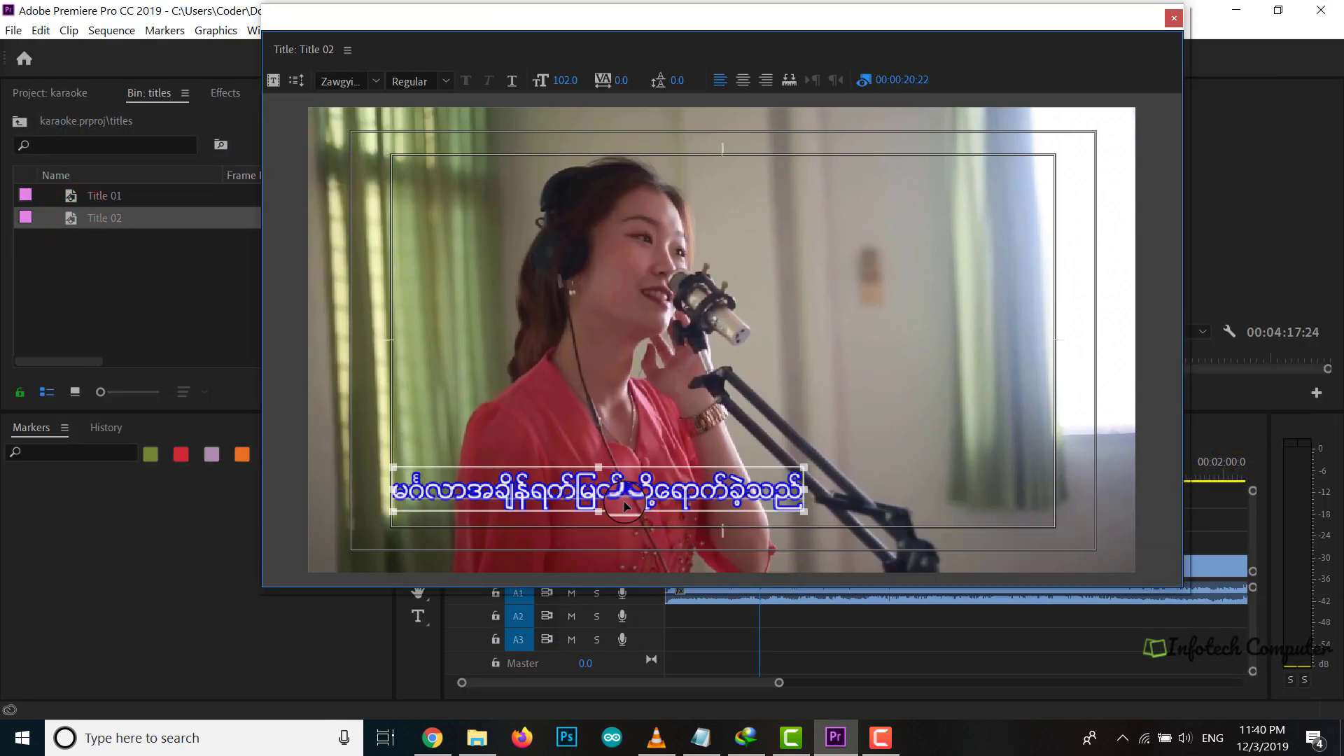
left_click_drag(548, 473, 842, 516)
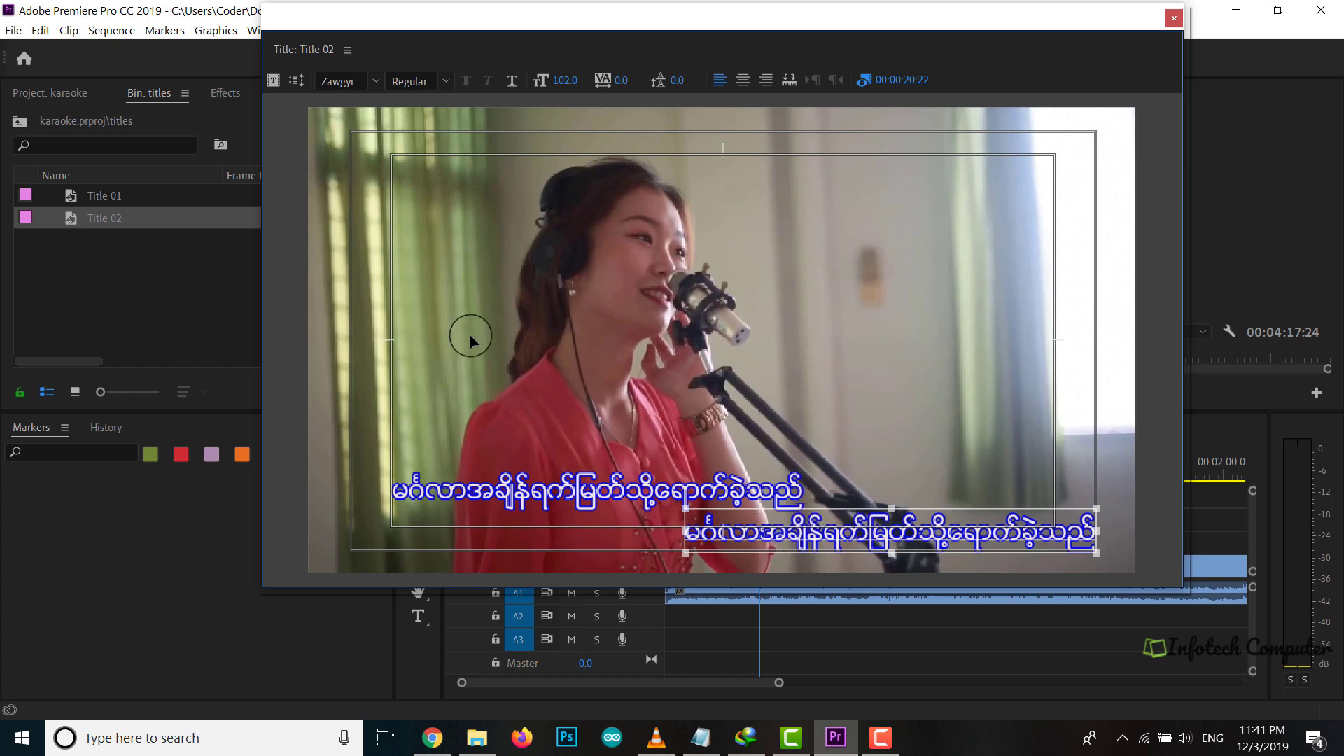
Show the Tools and Properties sections in the Title 02 editor.
left_click(348, 49)
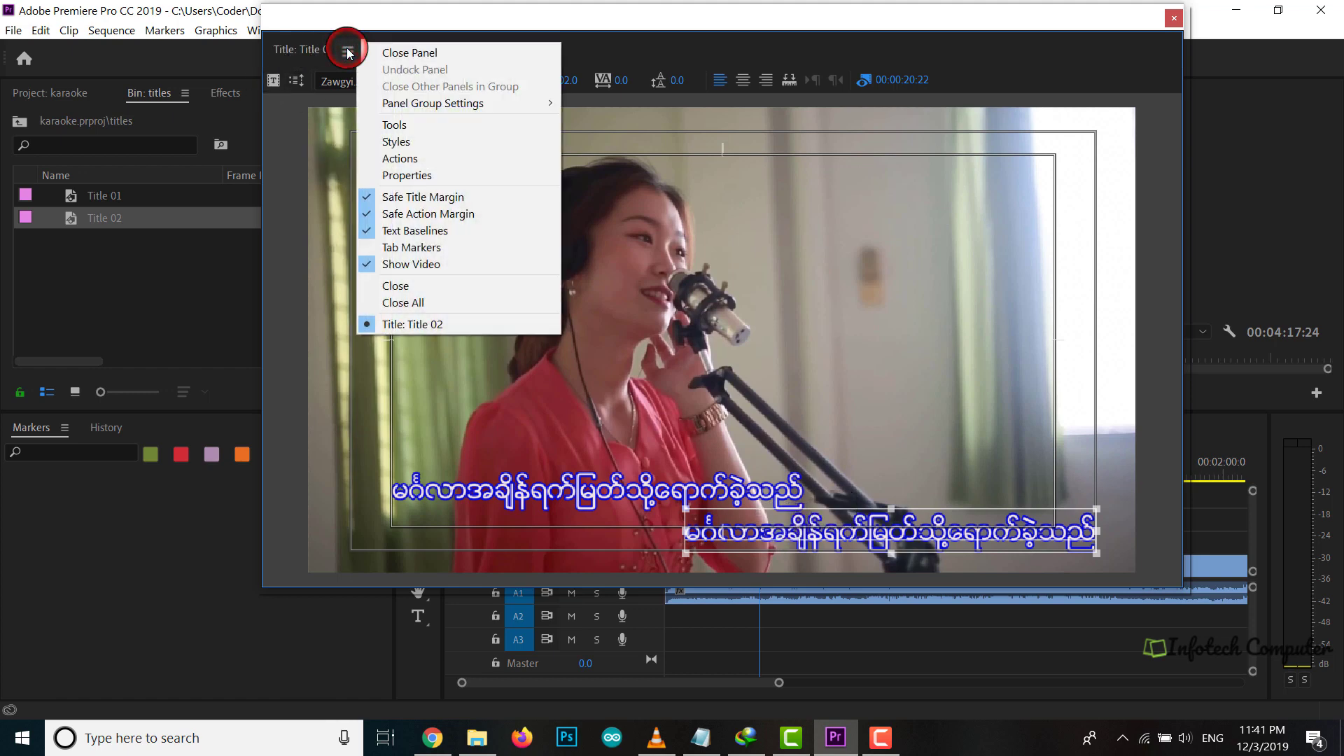
left_click(393, 126)
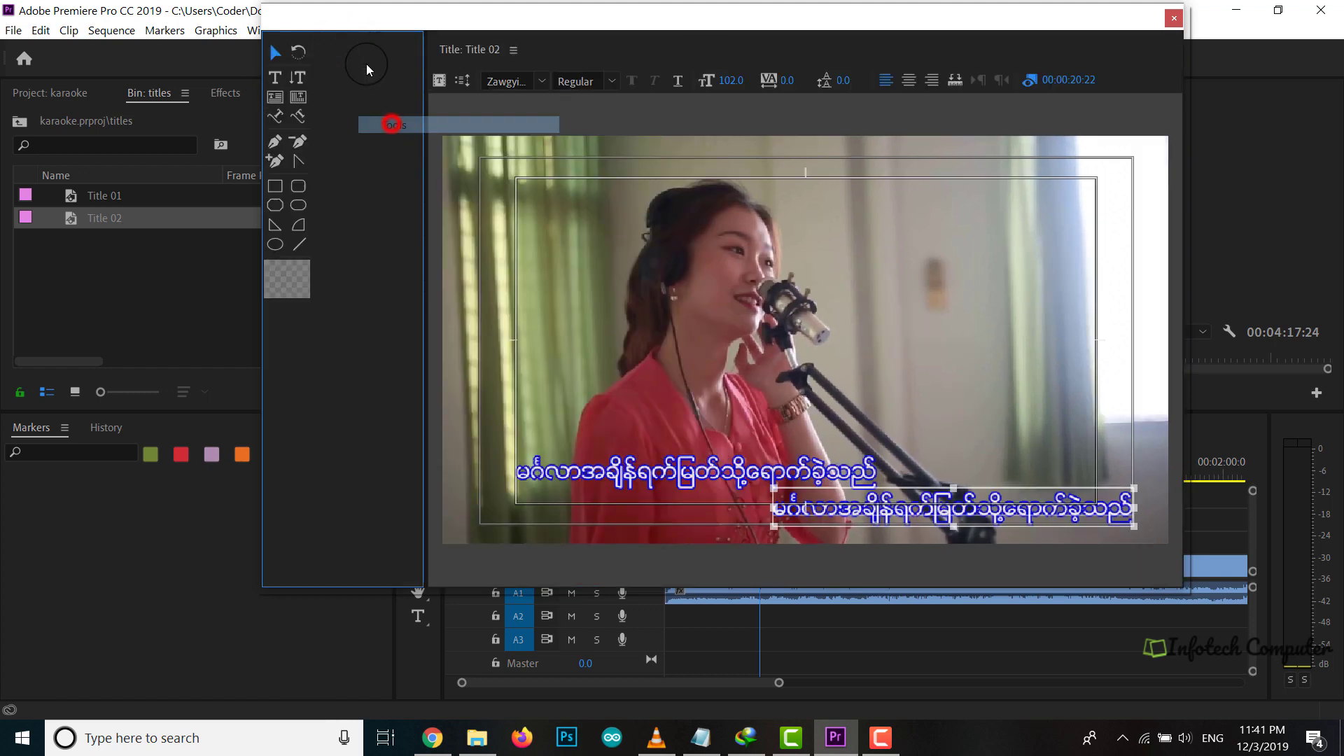
left_click(514, 51)
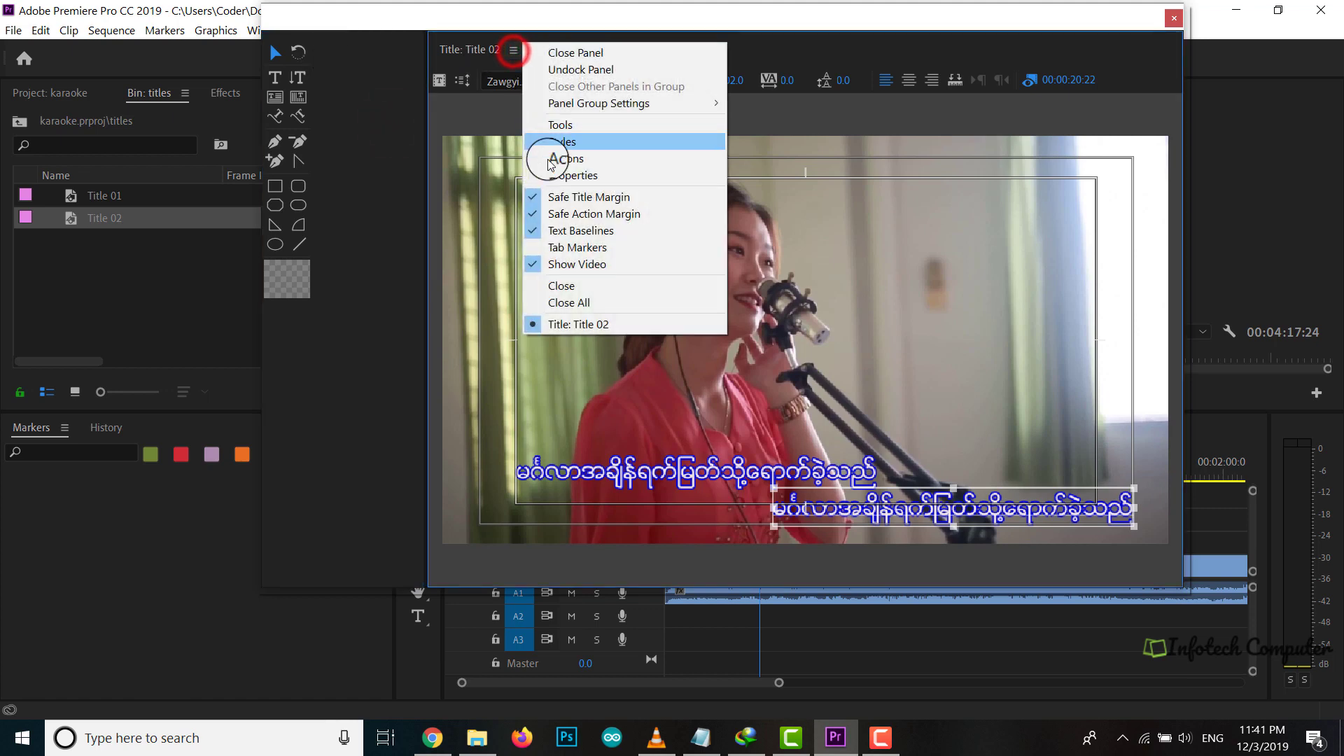
left_click(552, 171)
Replace the Title 02 lyric with "လက်ထပ်ပွဲလေးကျင်းပကြတော့သည်" and close the title editor.
left_click(274, 78)
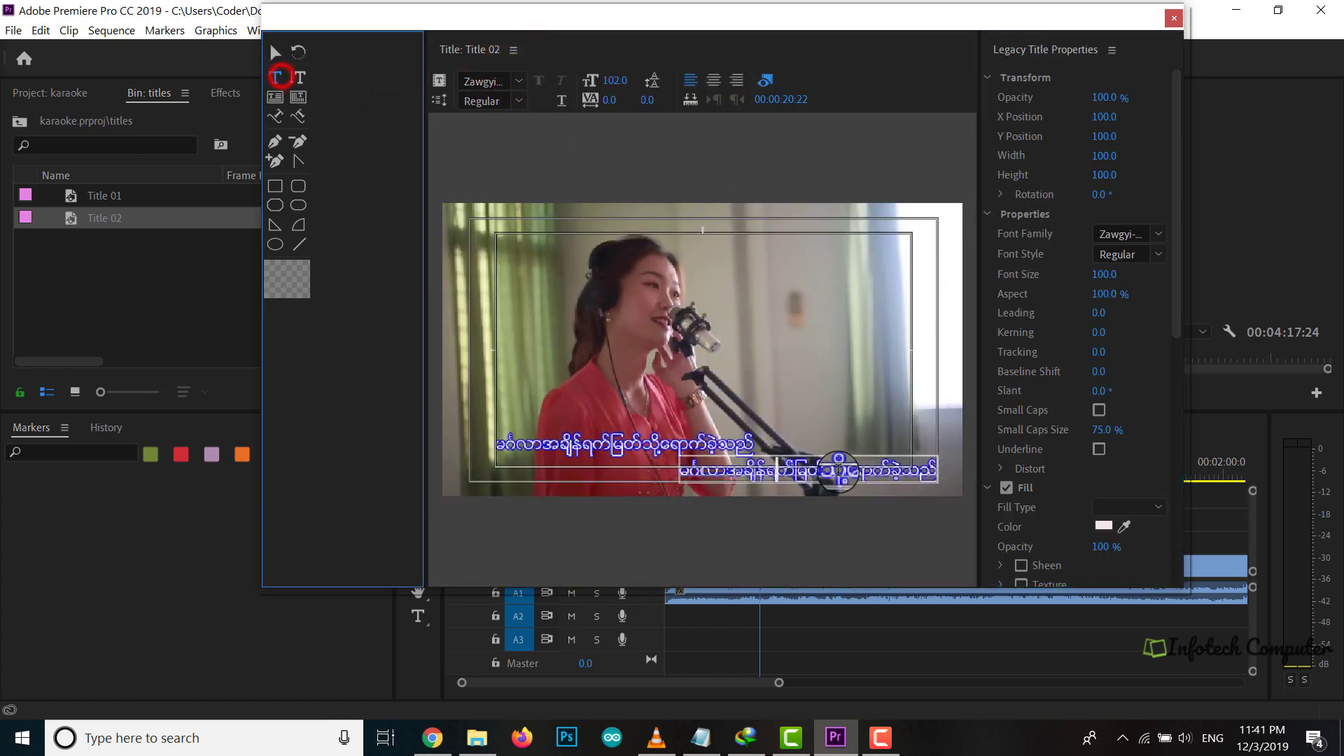
left_click(703, 470)
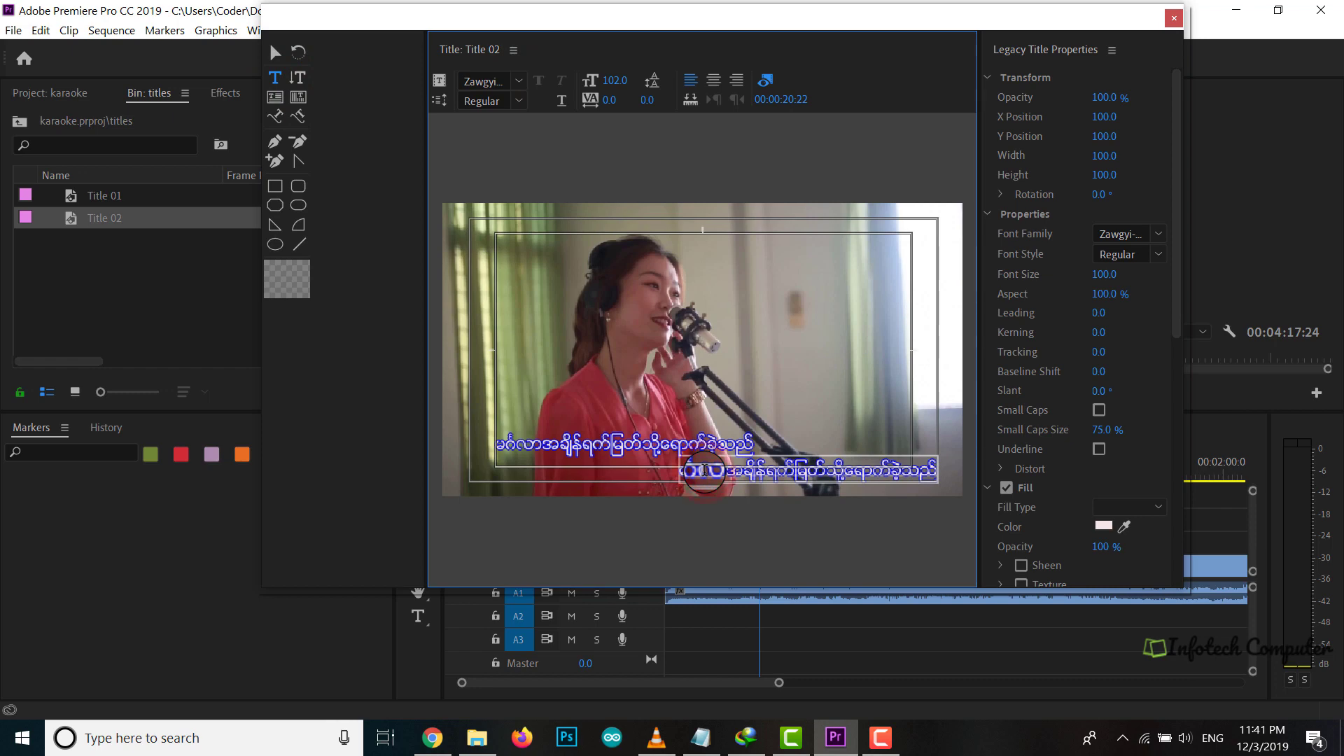
triple_click(703, 471)
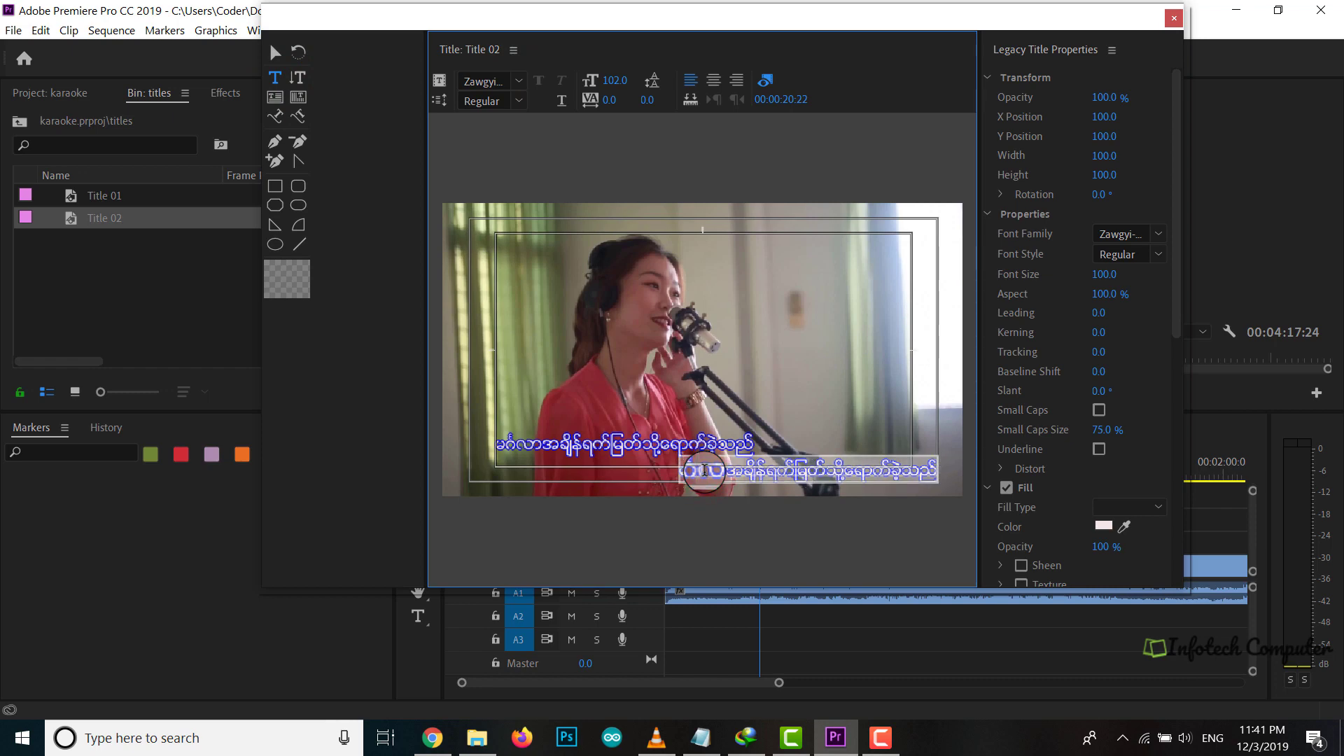
type("ပ်ပွဲလေးကျင်းပတော့မည်")
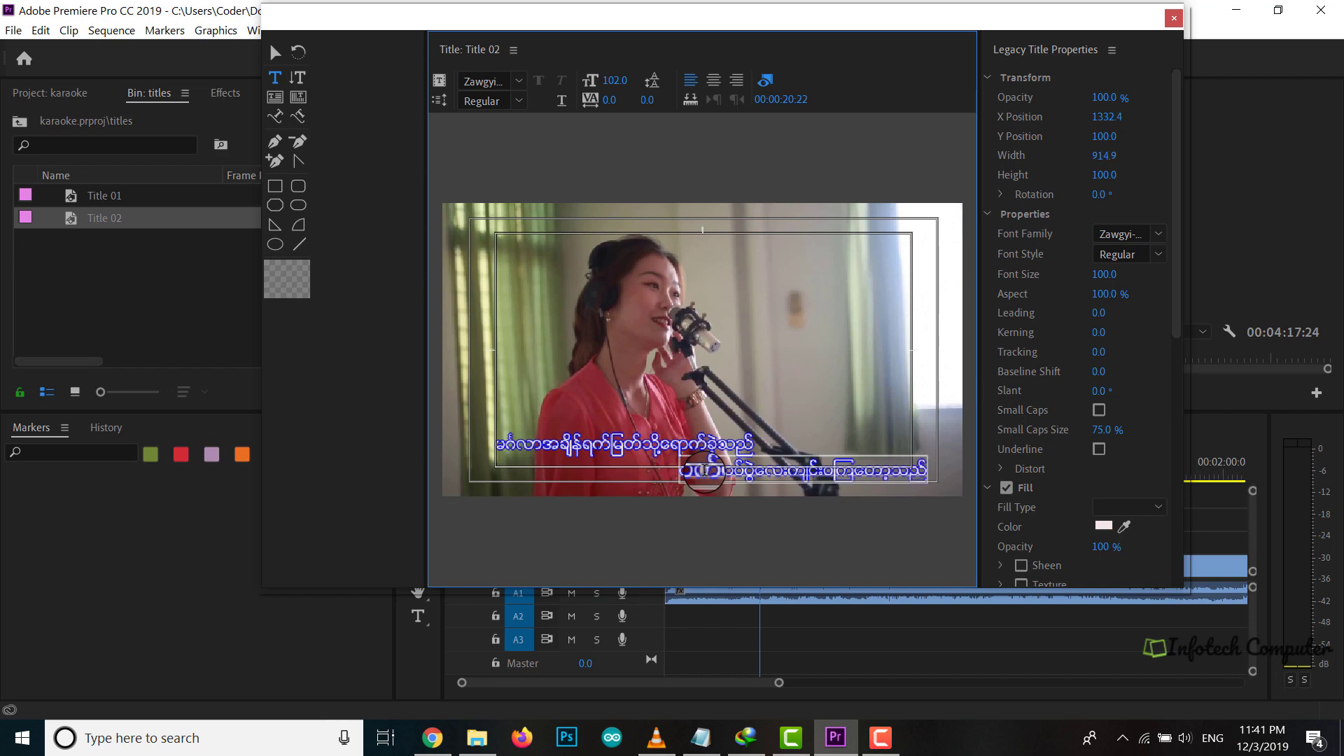
left_click(1174, 18)
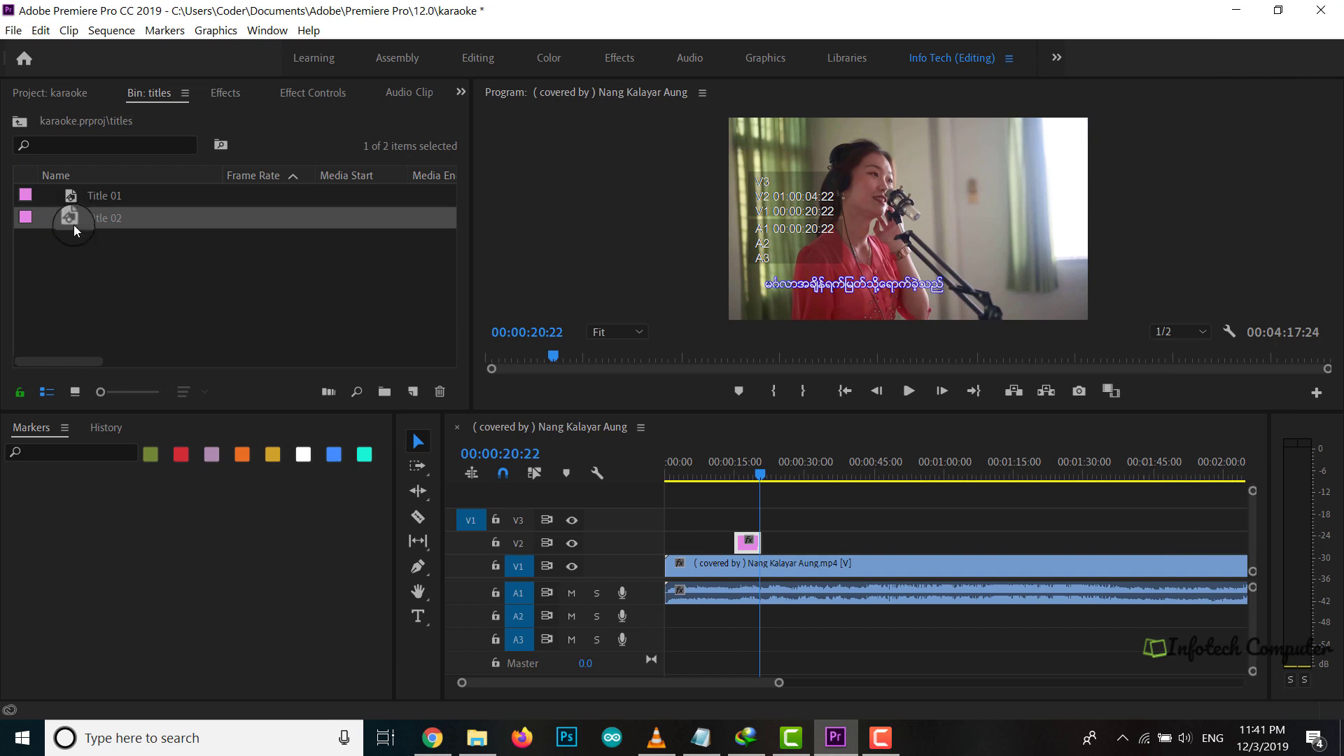
Place Title 02 on track V3 at 00:00:20:22, right after the first title, and preview the timing.
left_click_drag(74, 218, 734, 474)
key("space")
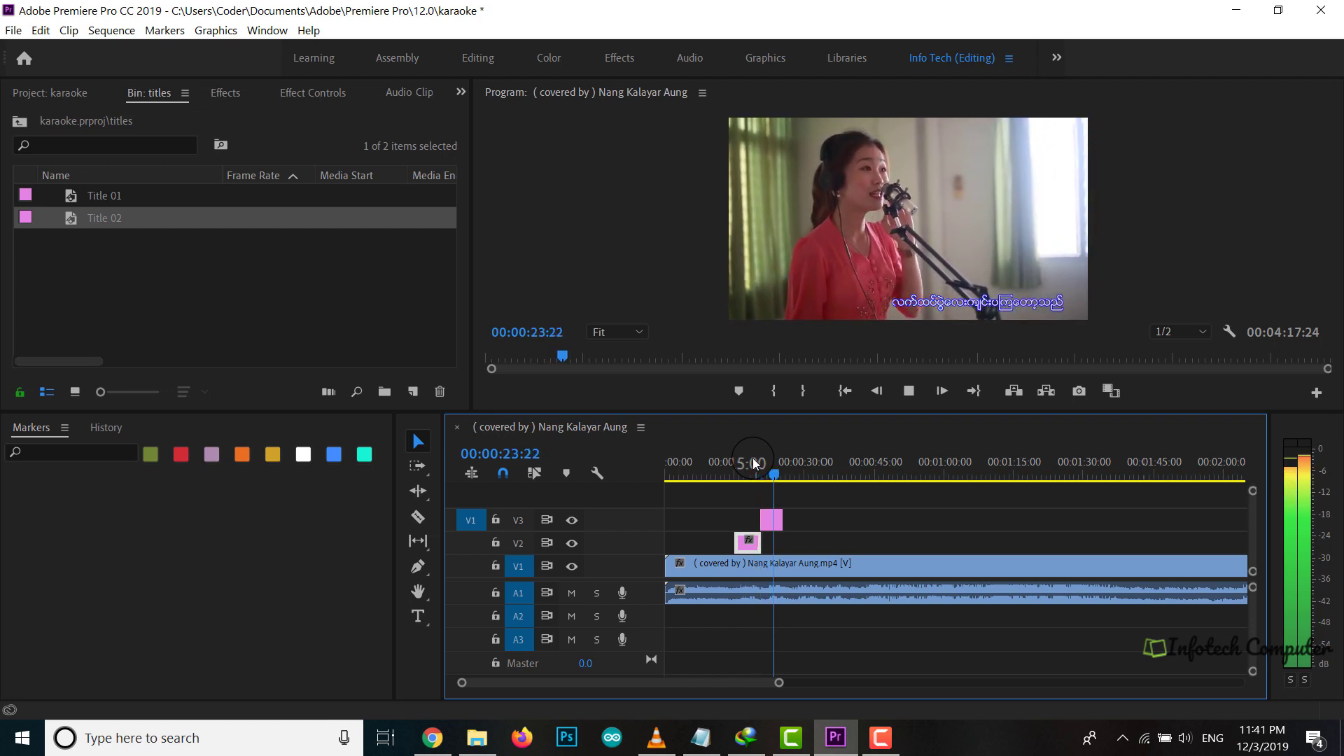
key("space")
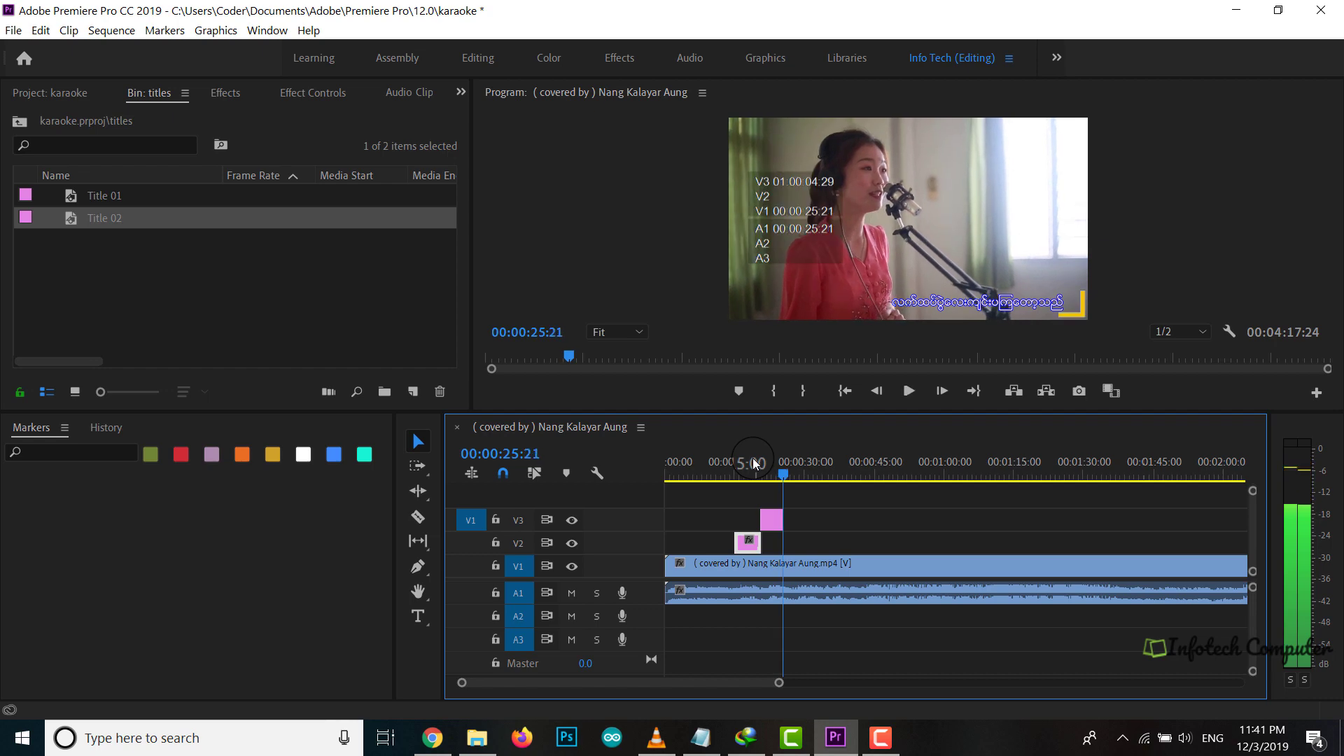
Correct the end of the Title 02 lyric so it reads "လက်ထပ်ပွဲလေးကျင်းပကြတော့မည်" and close the title editor.
left_click(103, 219)
left_click(85, 242)
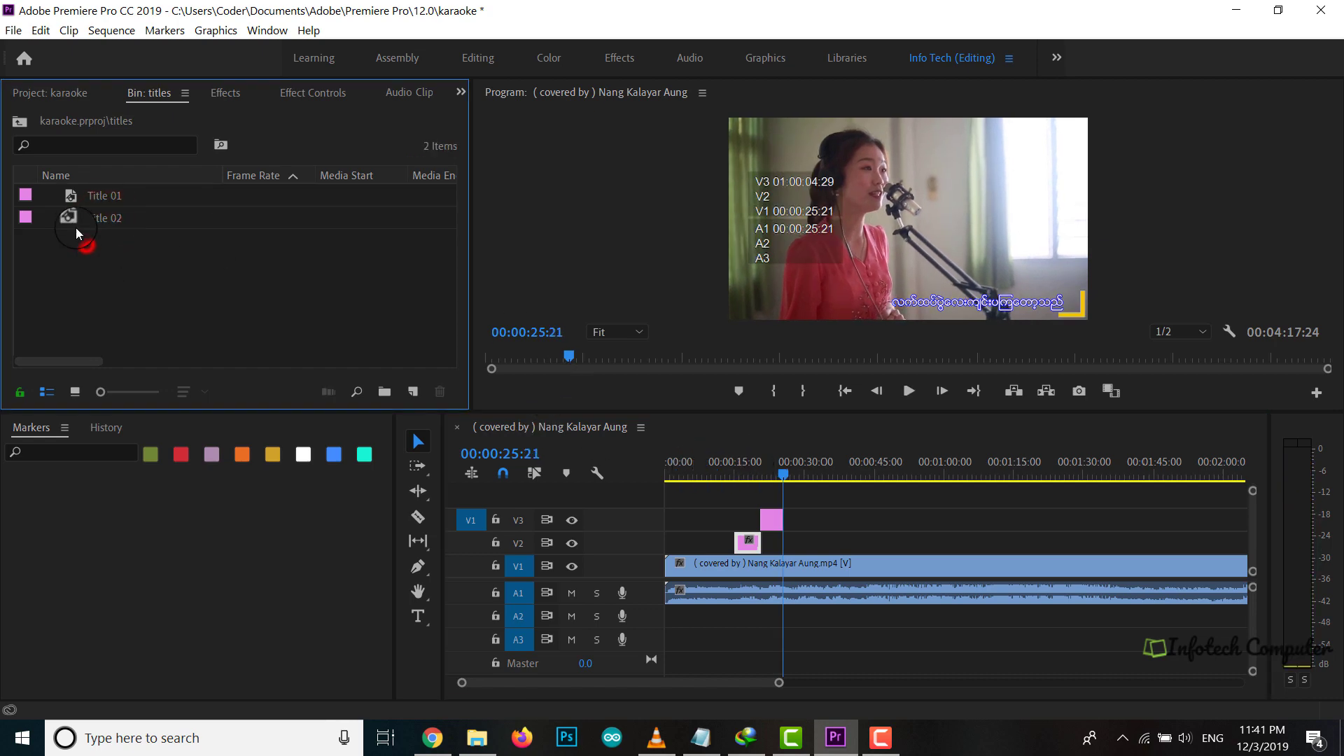
double_click(70, 221)
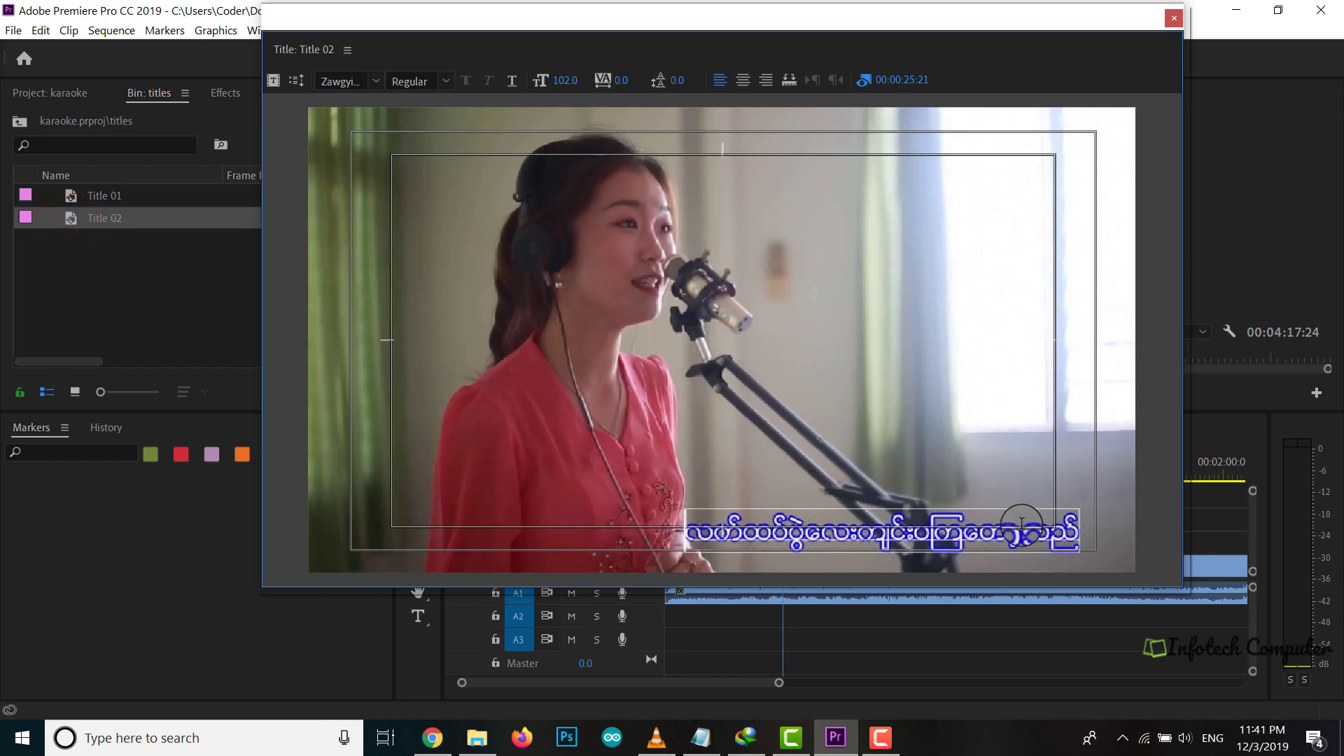
left_click(1022, 523)
type("ေသ")
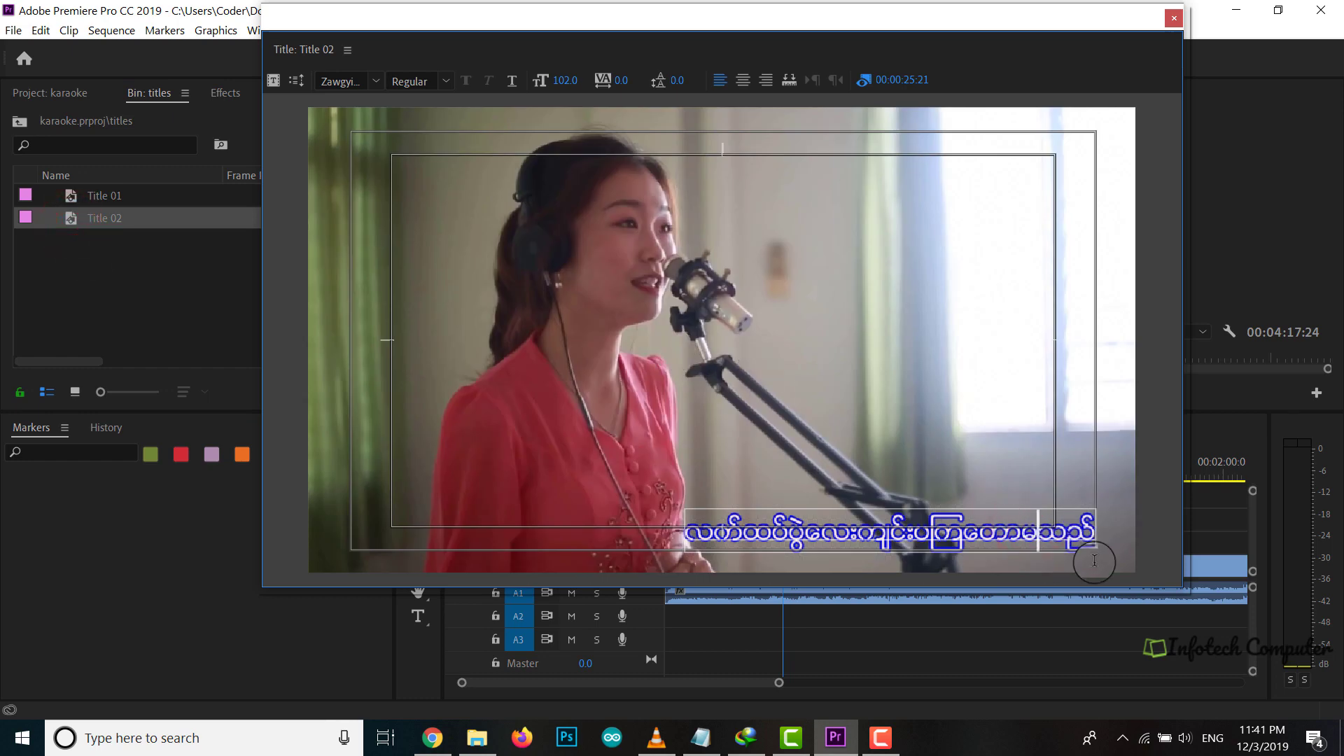
key("Delete")
key("Delete")
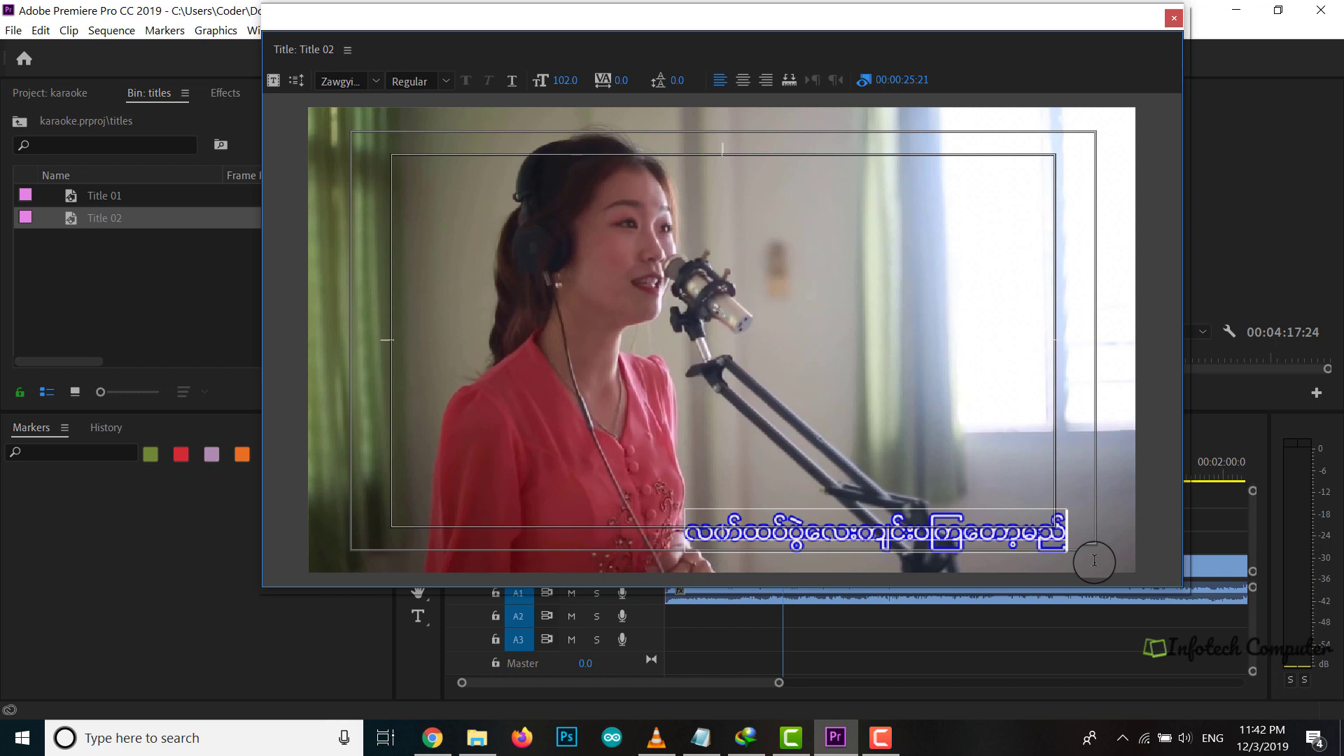
left_click(1183, 21)
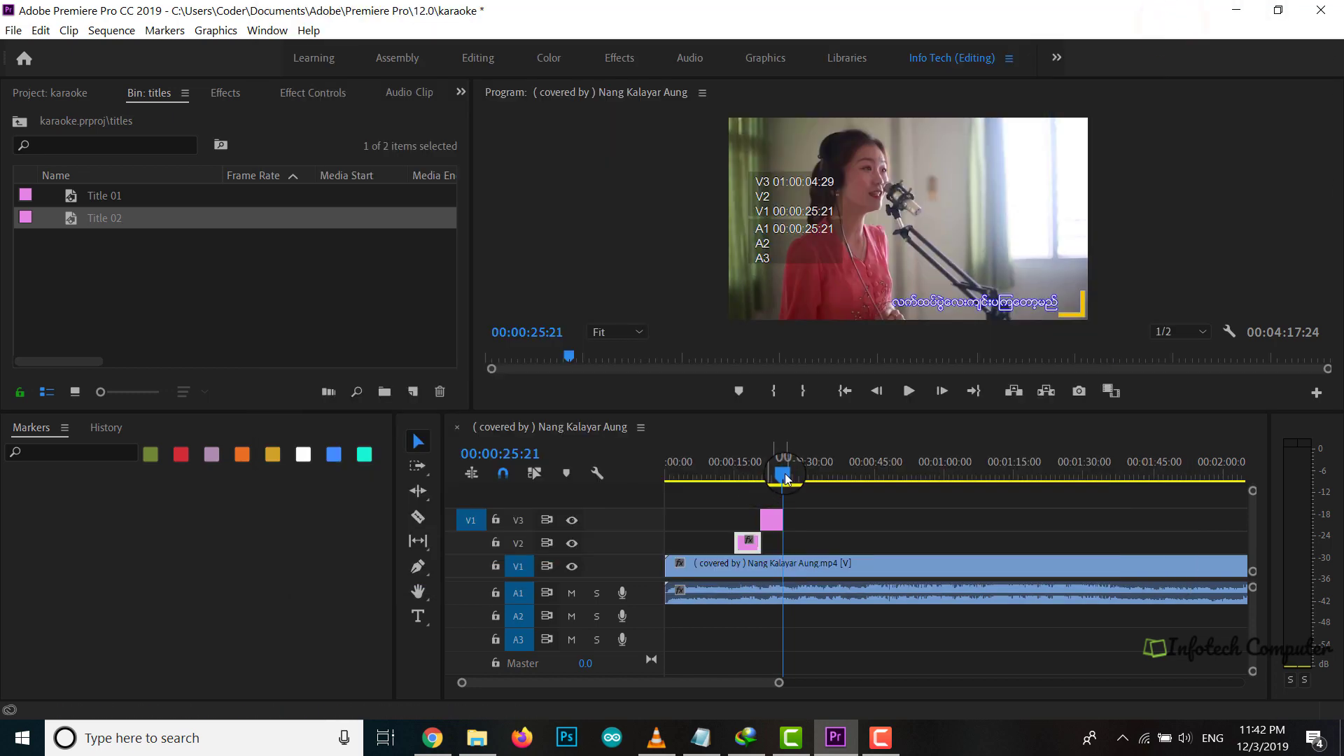
Preview both titles from about 00:00:15:00 and extend the end of the Title 02 clip on V3 to about 00:00:28:00.
left_click_drag(786, 479, 736, 473)
key("space")
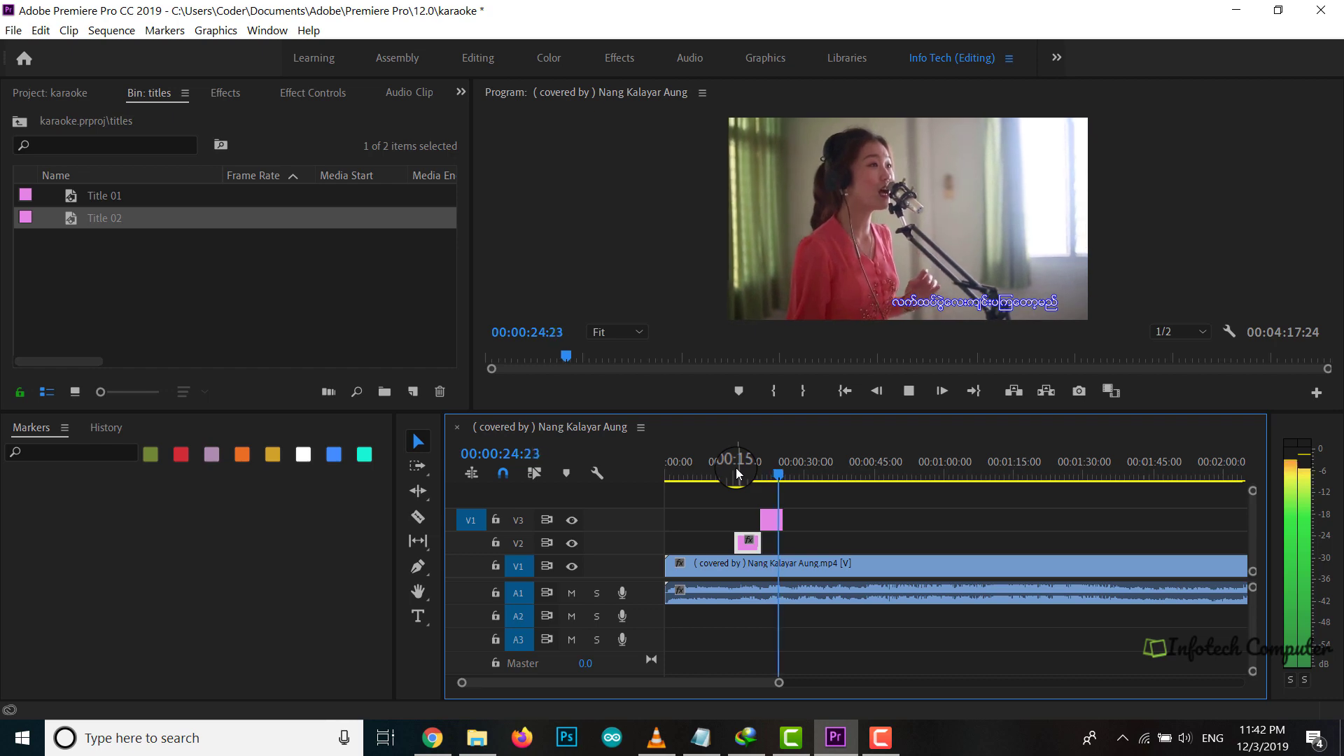
key("space")
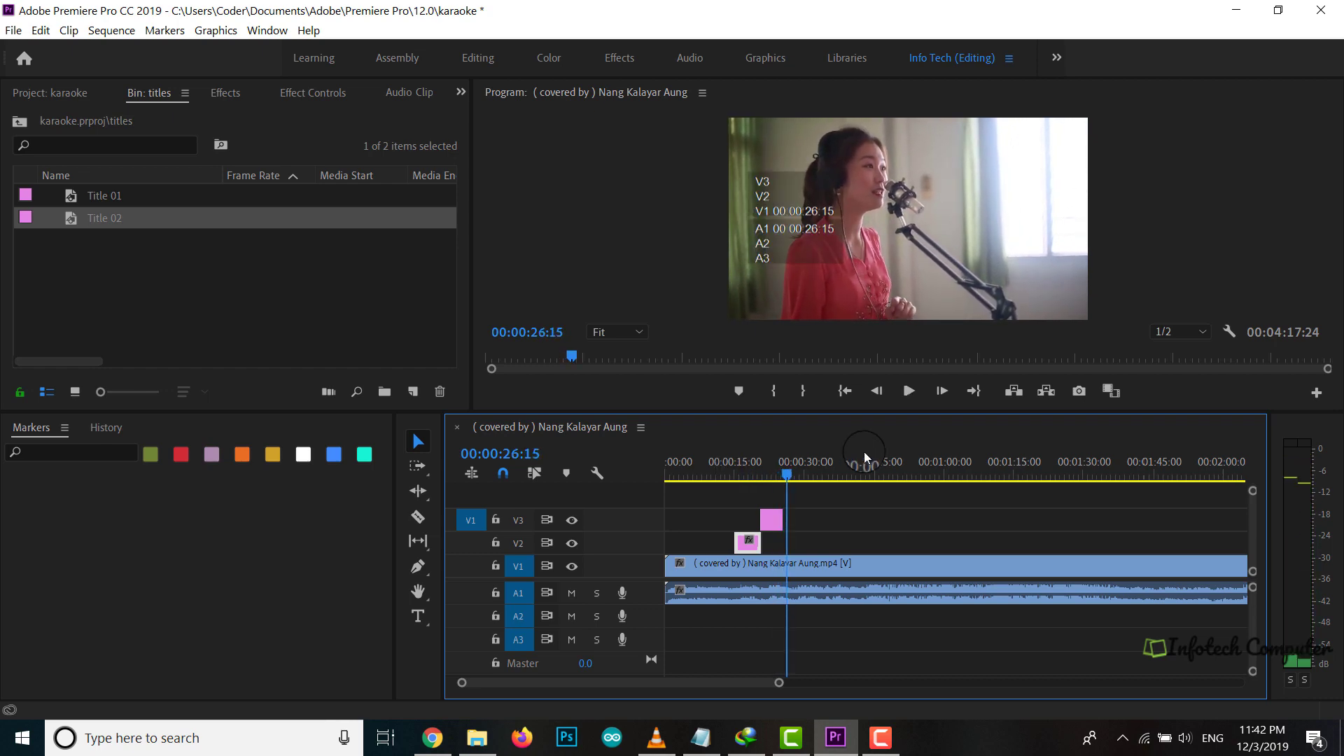
left_click_drag(781, 520, 733, 464)
Replay both titles from about 00:00:15:00 and check the Title 01 clip's properties during playback.
left_click(788, 476)
key("space")
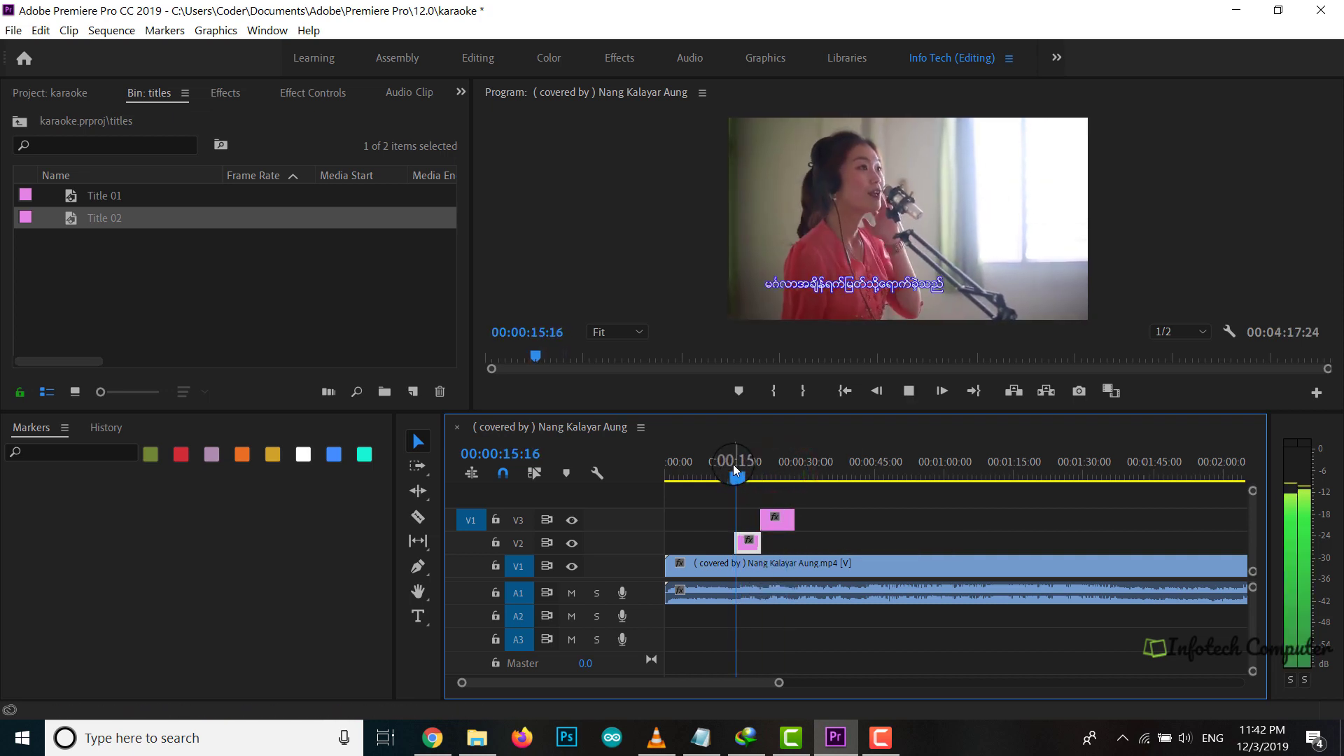
right_click(743, 548)
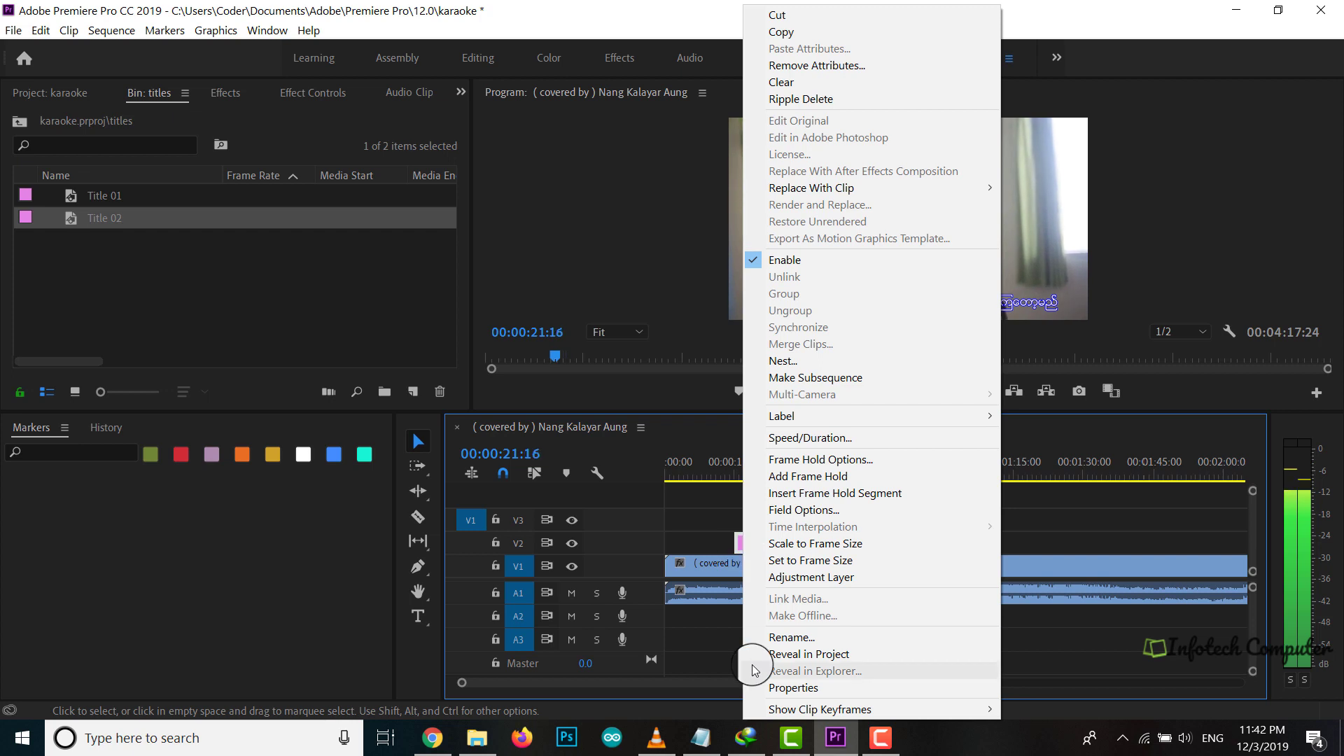
left_click(777, 686)
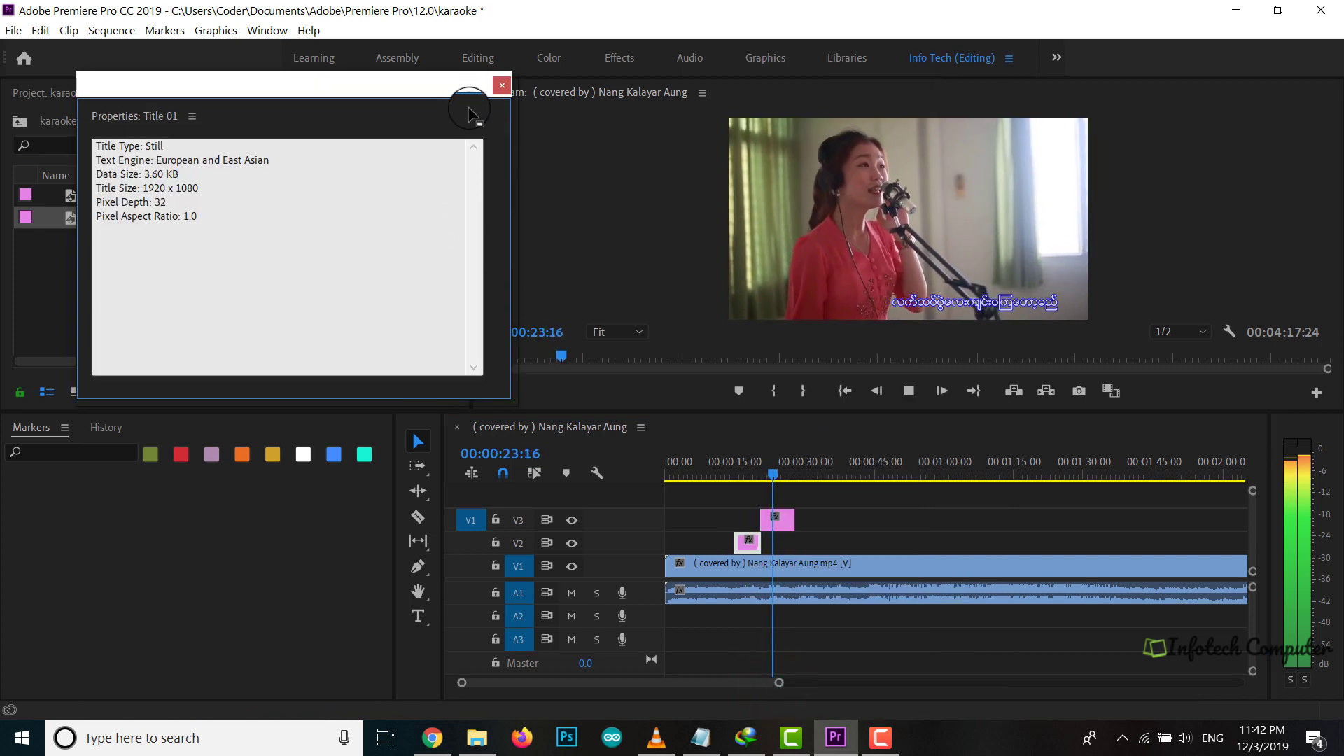
left_click(502, 84)
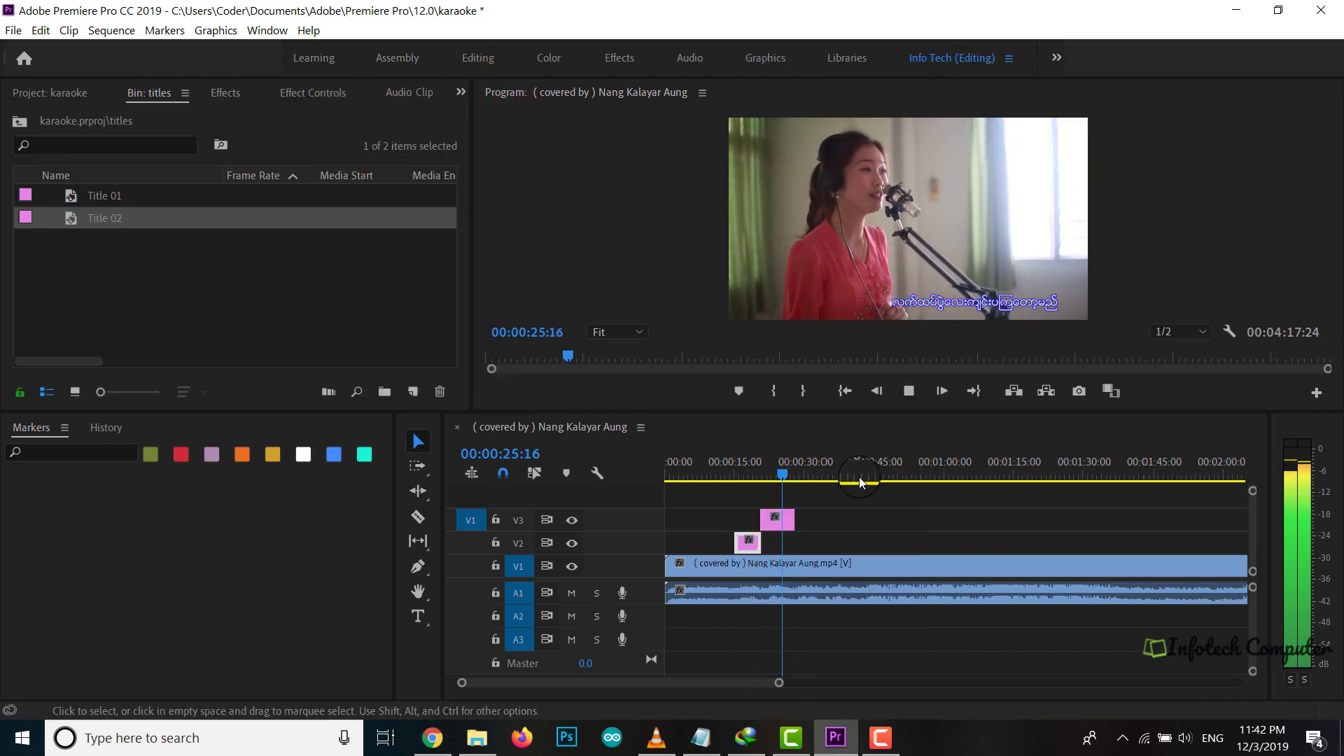
left_click(908, 393)
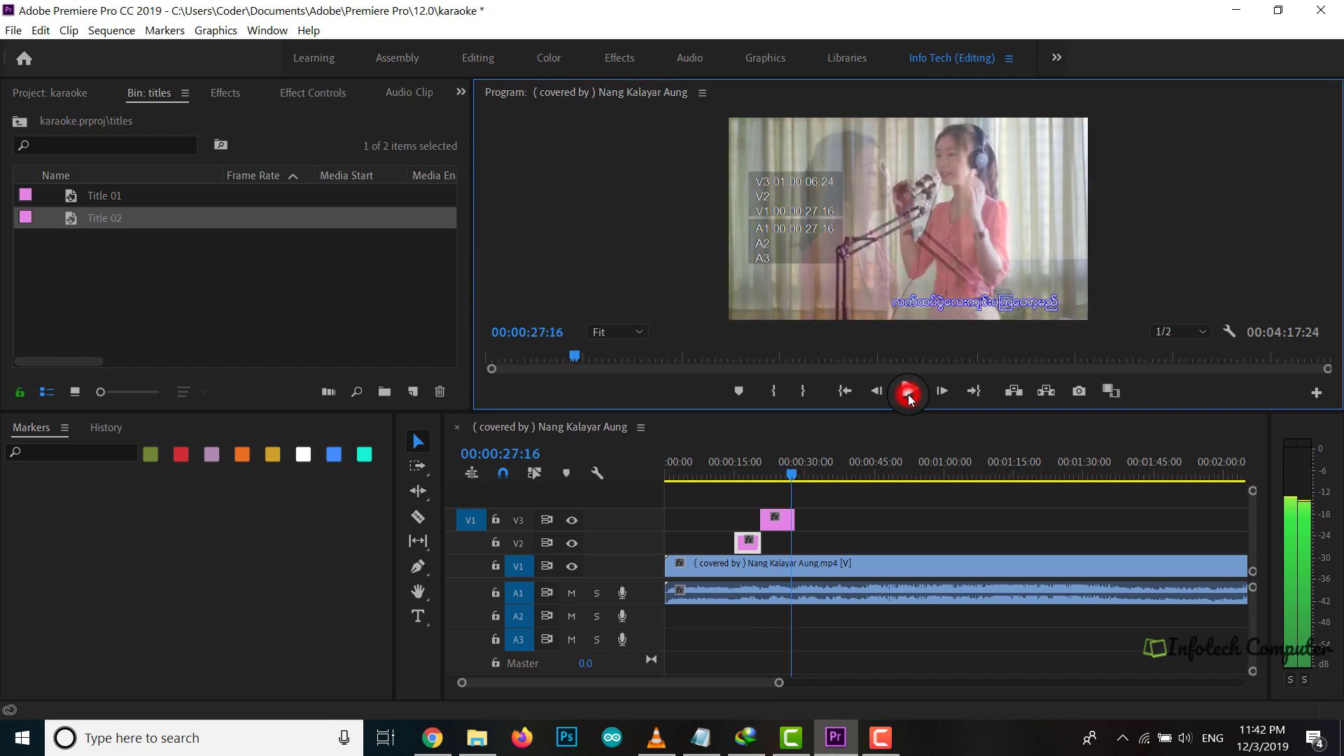
Deselect the title clip, enlarge the timeline view and move the playhead to 00:00:15:05 at the start of the Title 01 clip.
left_click(866, 531)
scroll(867, 531, "down", 3)
scroll(867, 531, "up", 3)
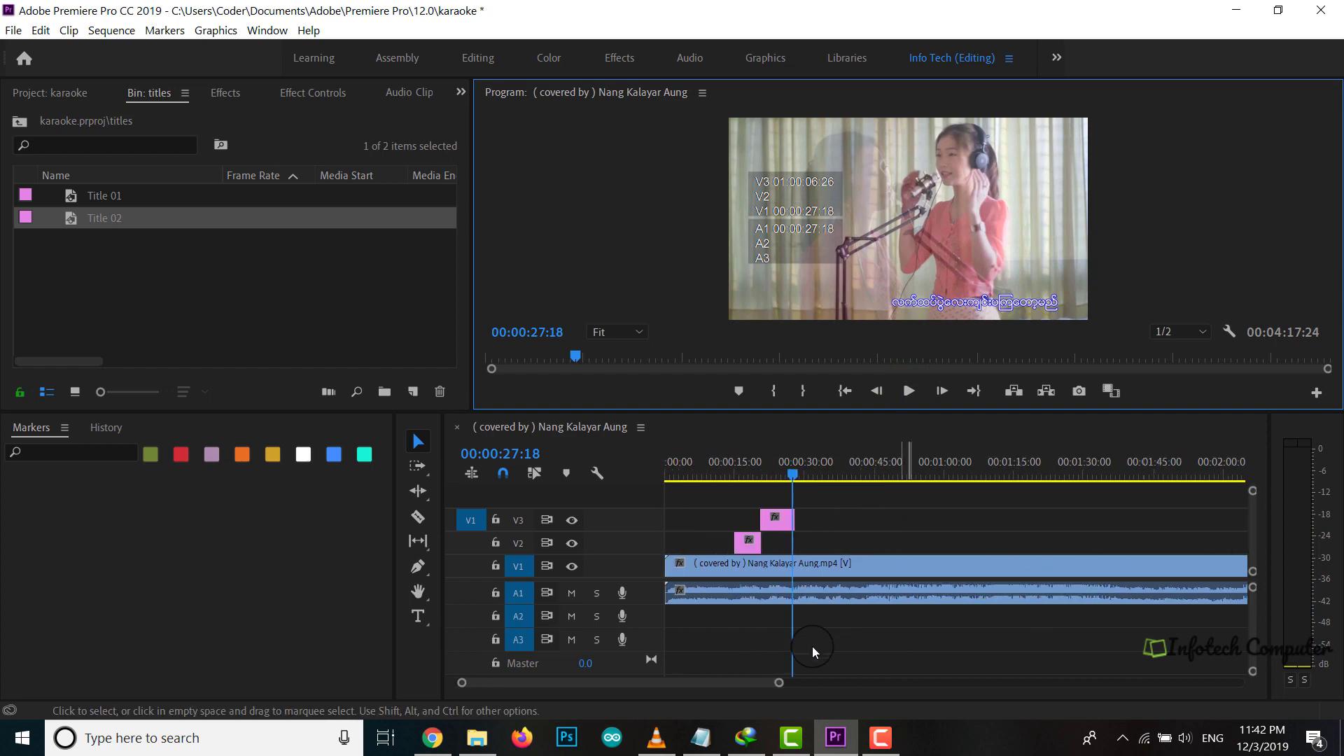
mouse_move(779, 682)
left_mouse_down()
mouse_move(803, 683)
mouse_move(735, 682)
mouse_move(756, 686)
left_mouse_up()
left_click_drag(922, 475, 807, 475)
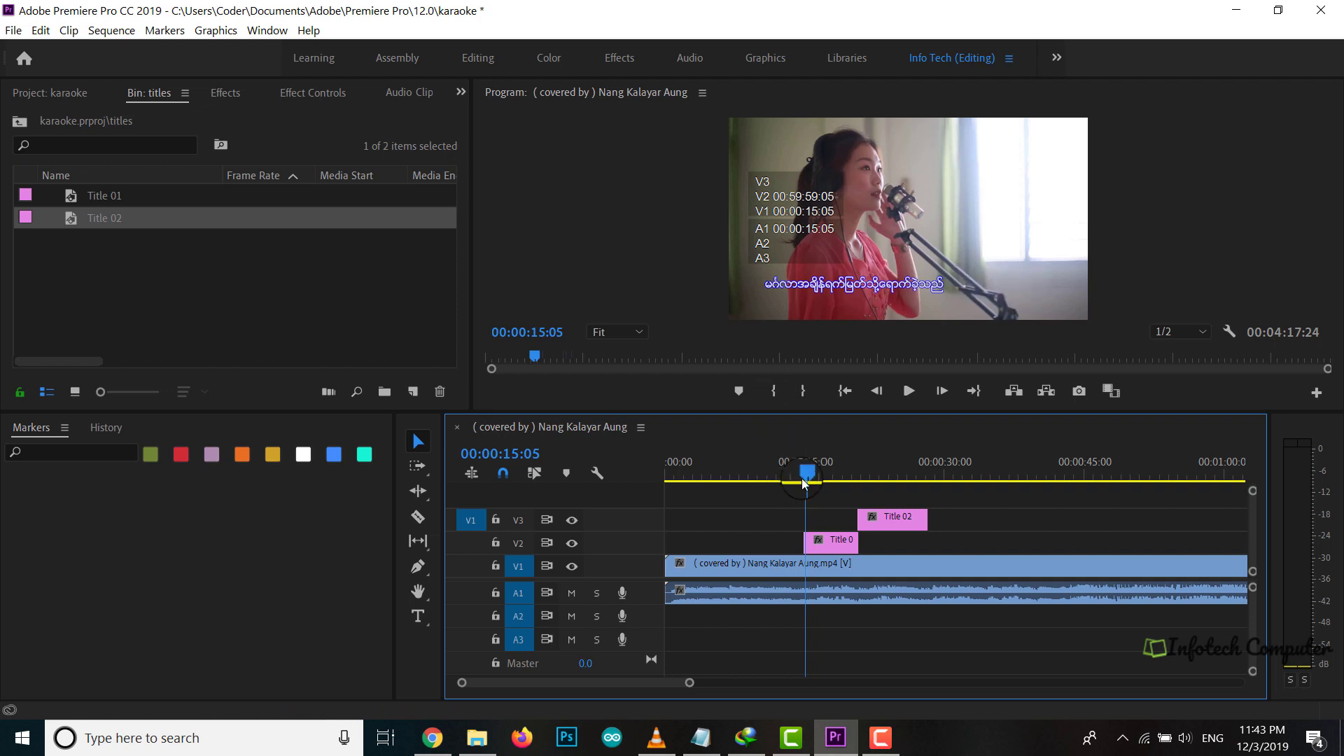
Move the Title 02 clip on V3 earlier so that it starts at 00:00:19:10, overlapping the end of Title 01.
left_click_drag(807, 474, 847, 484)
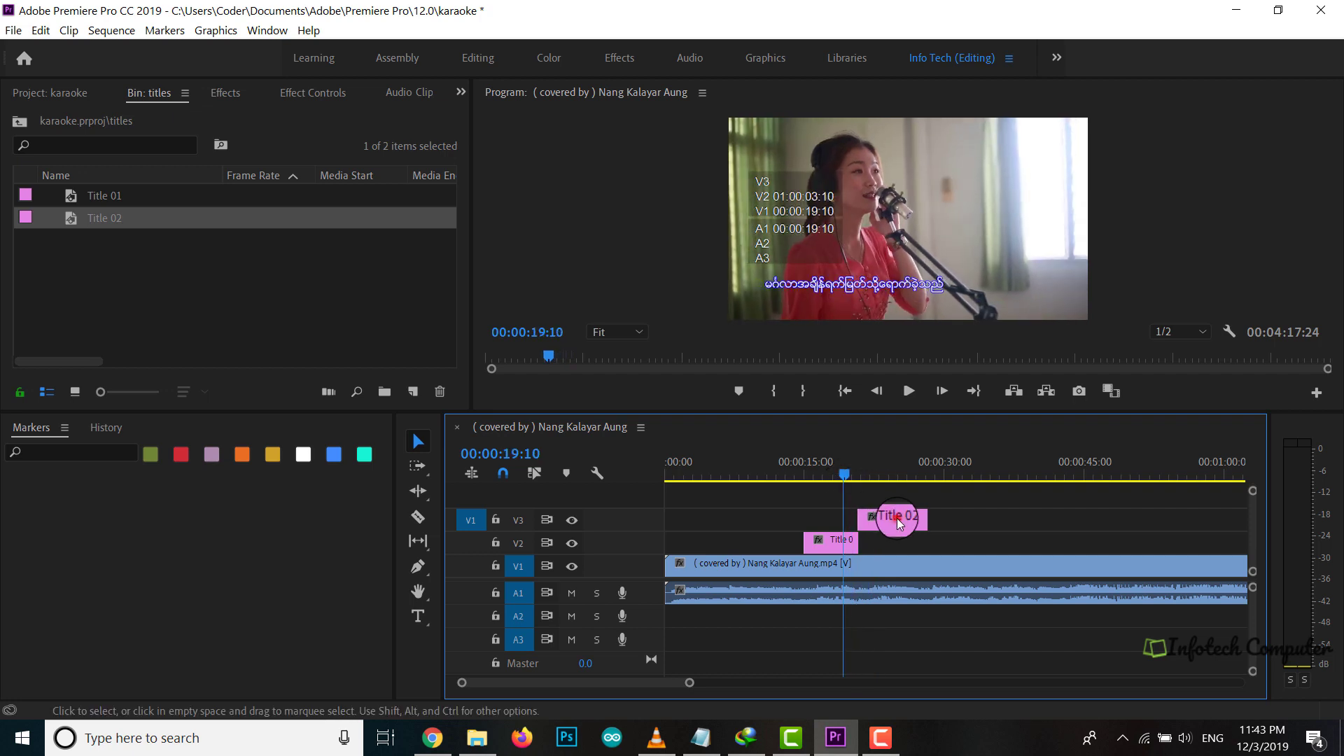
left_click_drag(899, 524, 885, 524)
left_click(847, 480)
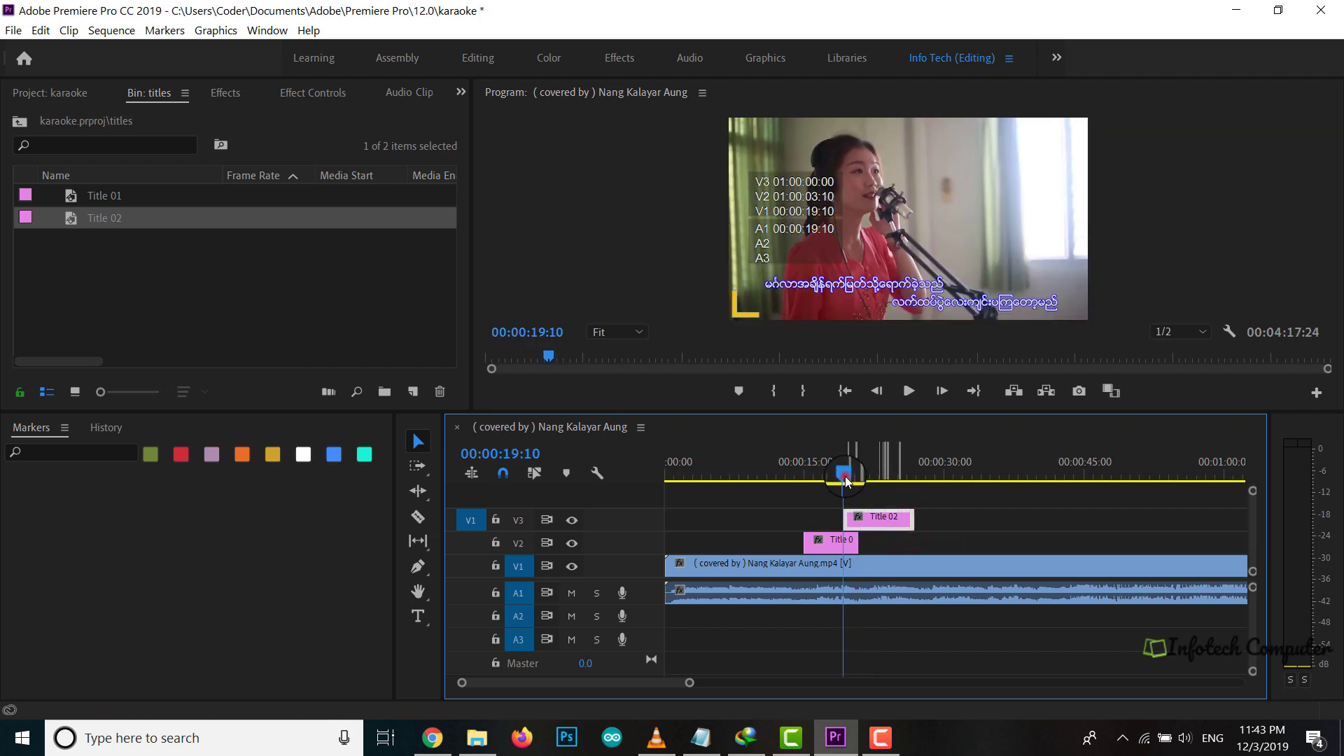
Play the sequence from about 00:00:16:20 to 00:00:32:00 to preview the overlap between the two titles.
left_click_drag(847, 480, 819, 480)
key("space")
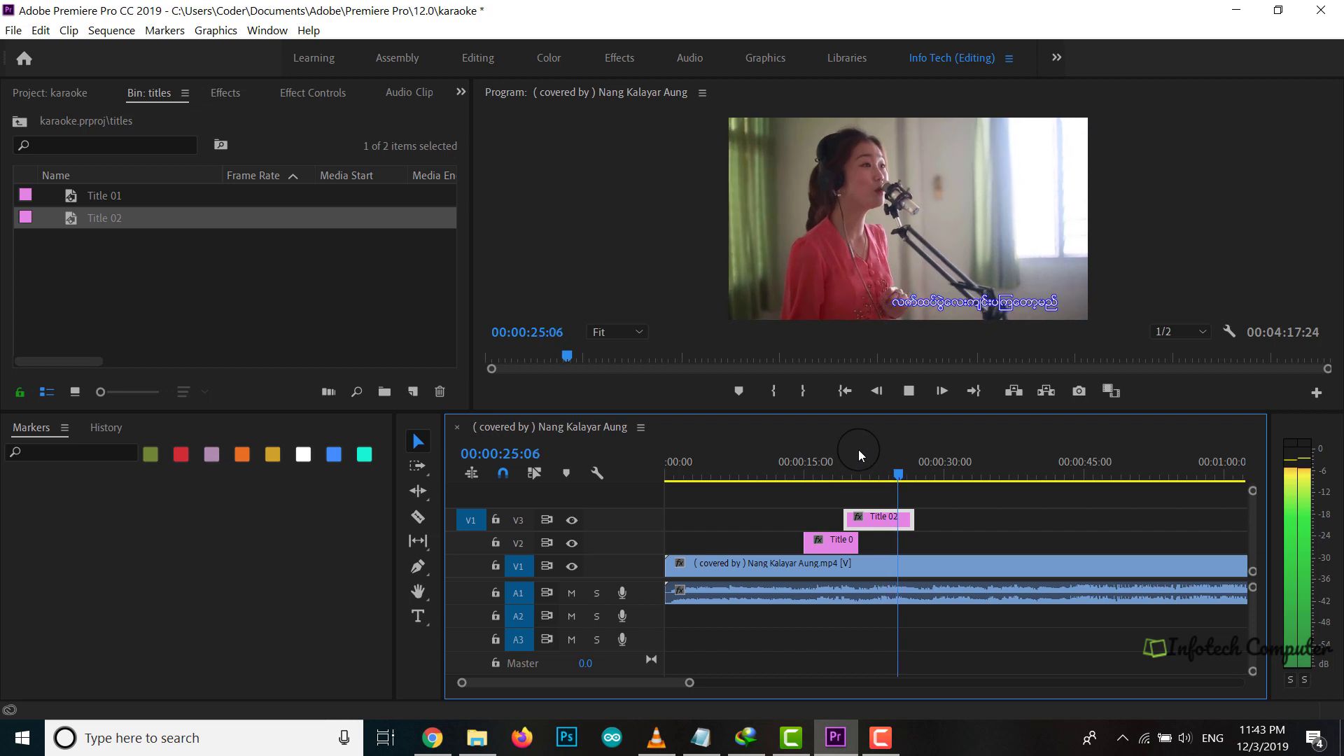
left_click(909, 388)
Return the playhead to 00:00:15:24 and examine how the Title 01 and Title 02 clips overlap on V2 and V3.
left_click(147, 266)
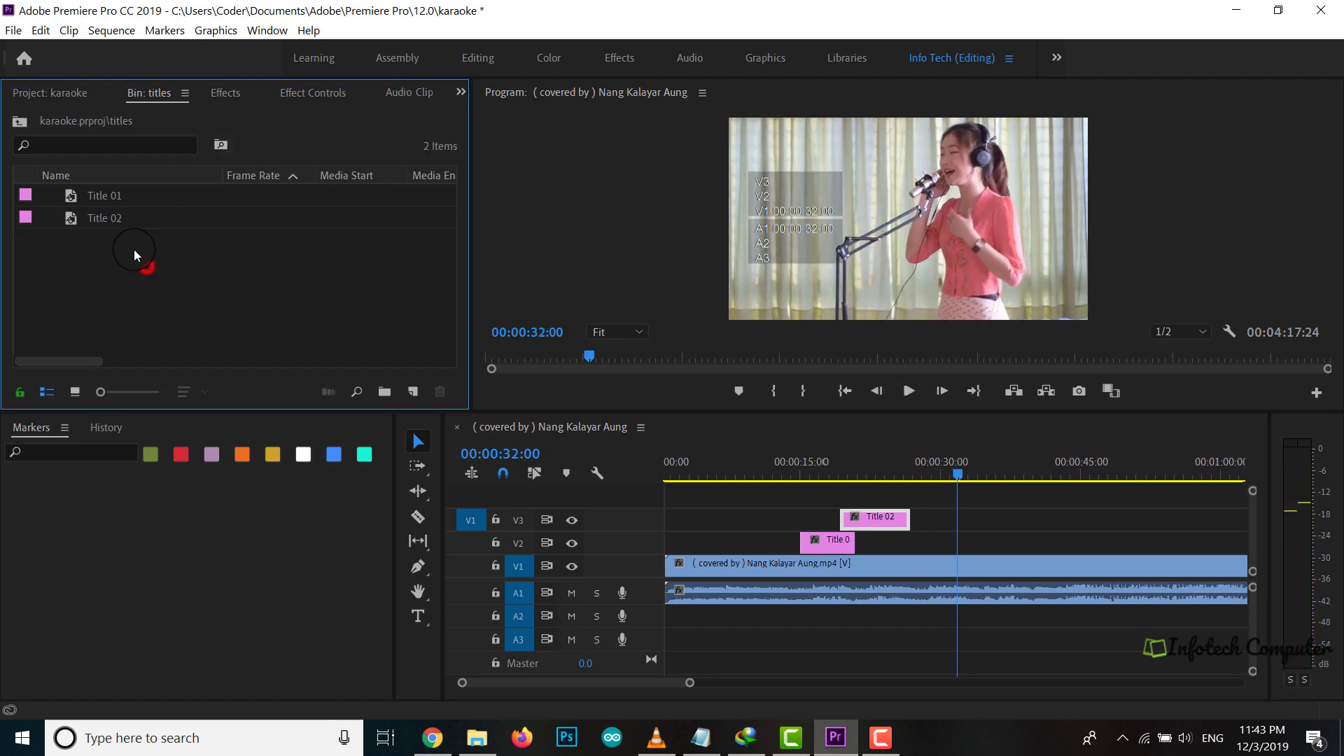
left_click(104, 221)
left_click_drag(98, 221, 98, 221)
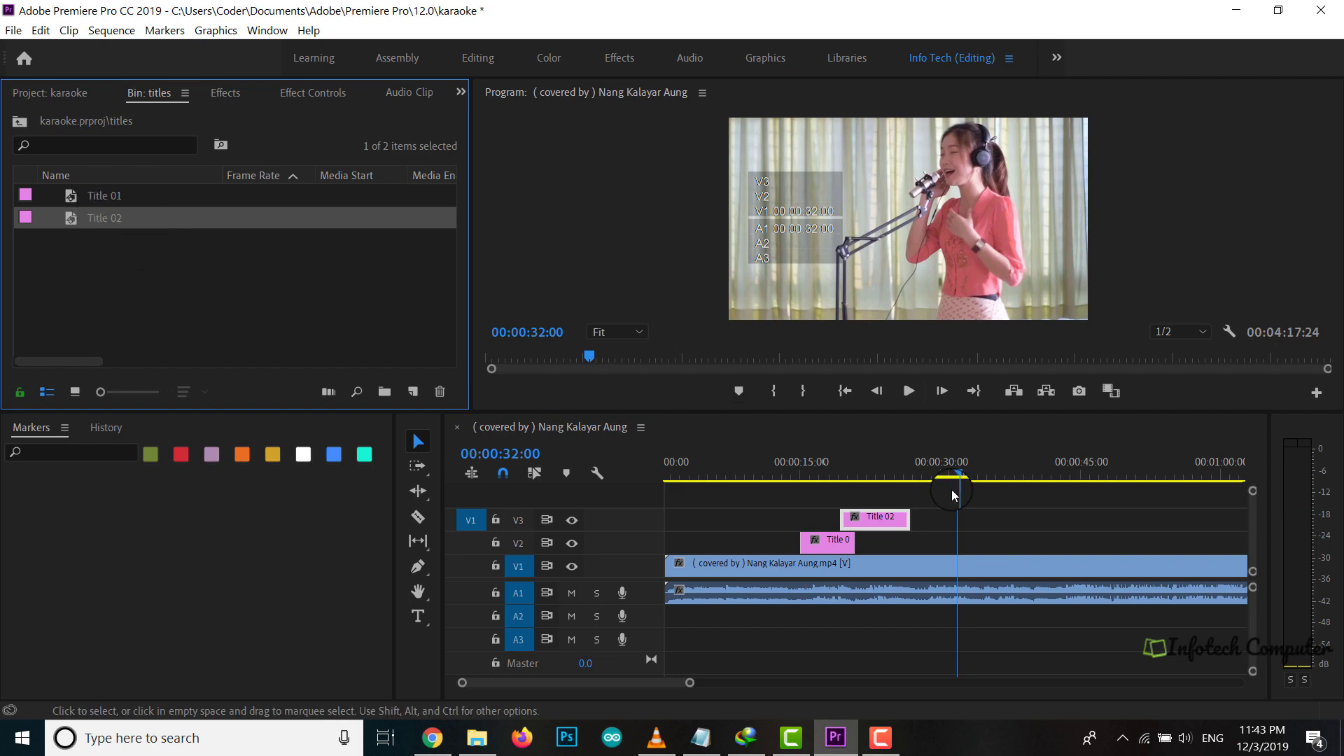
left_click_drag(958, 476, 809, 474)
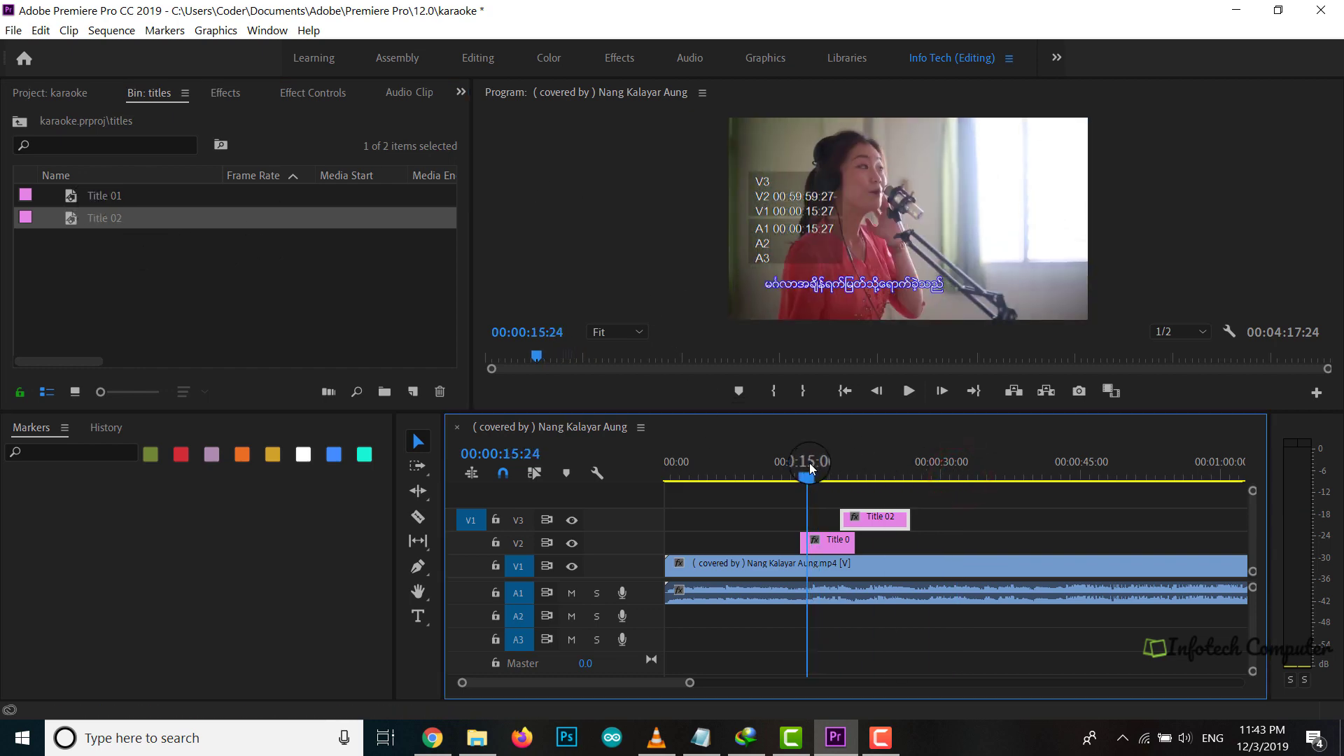
left_click(842, 545)
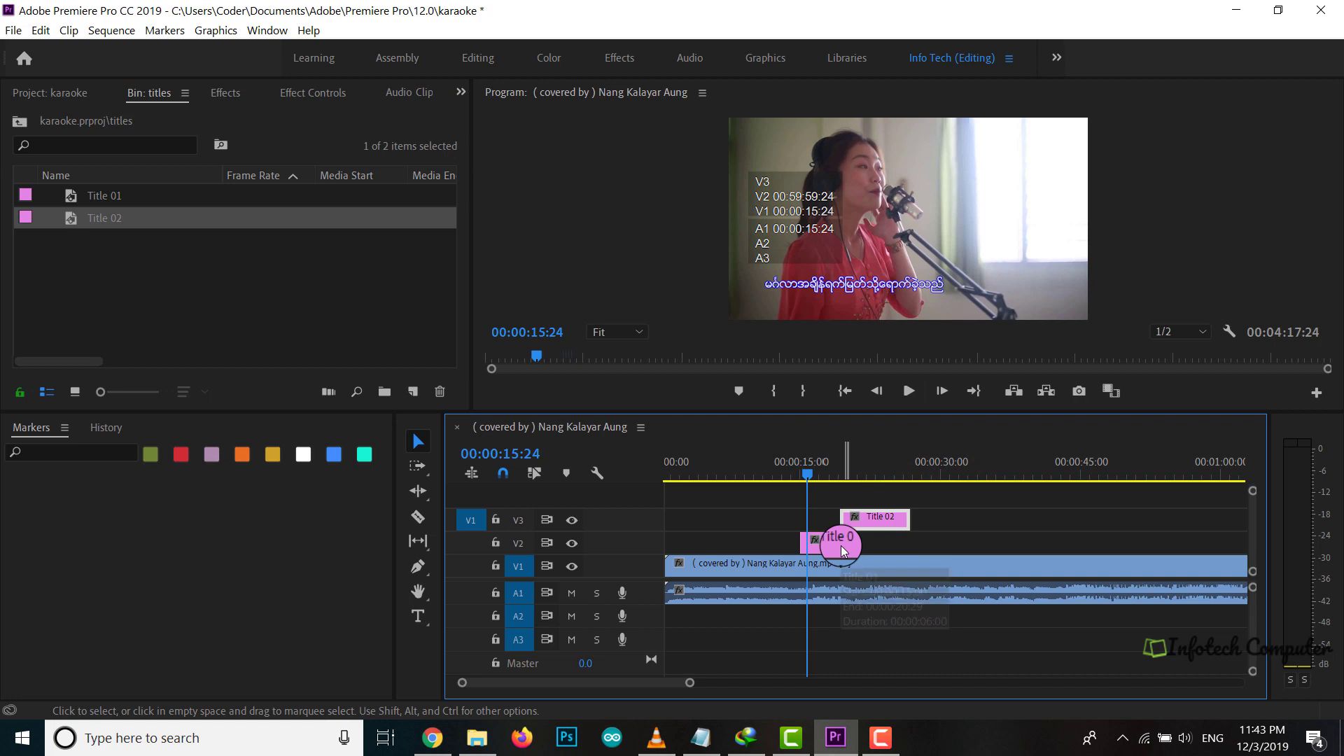
left_click(875, 521)
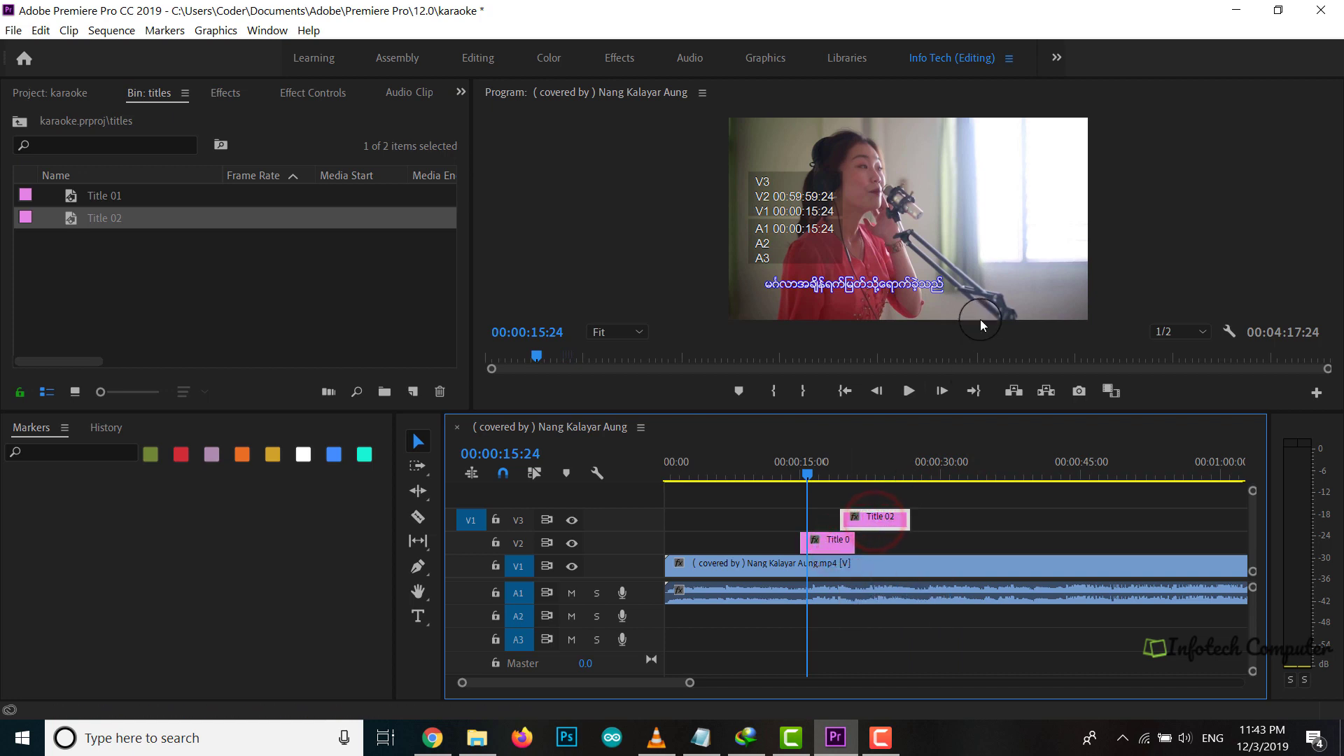
left_click(870, 284)
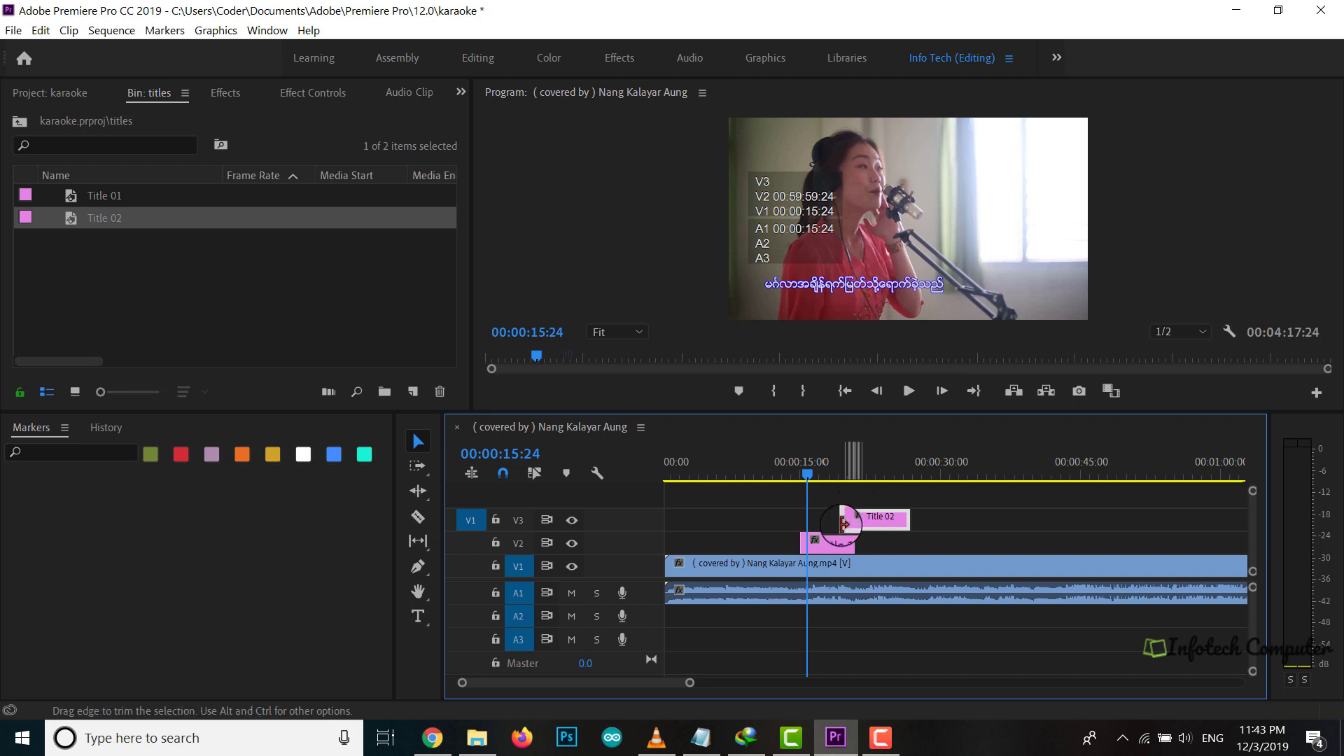
Duplicate Title 01 in the titles bin.
left_click(71, 195)
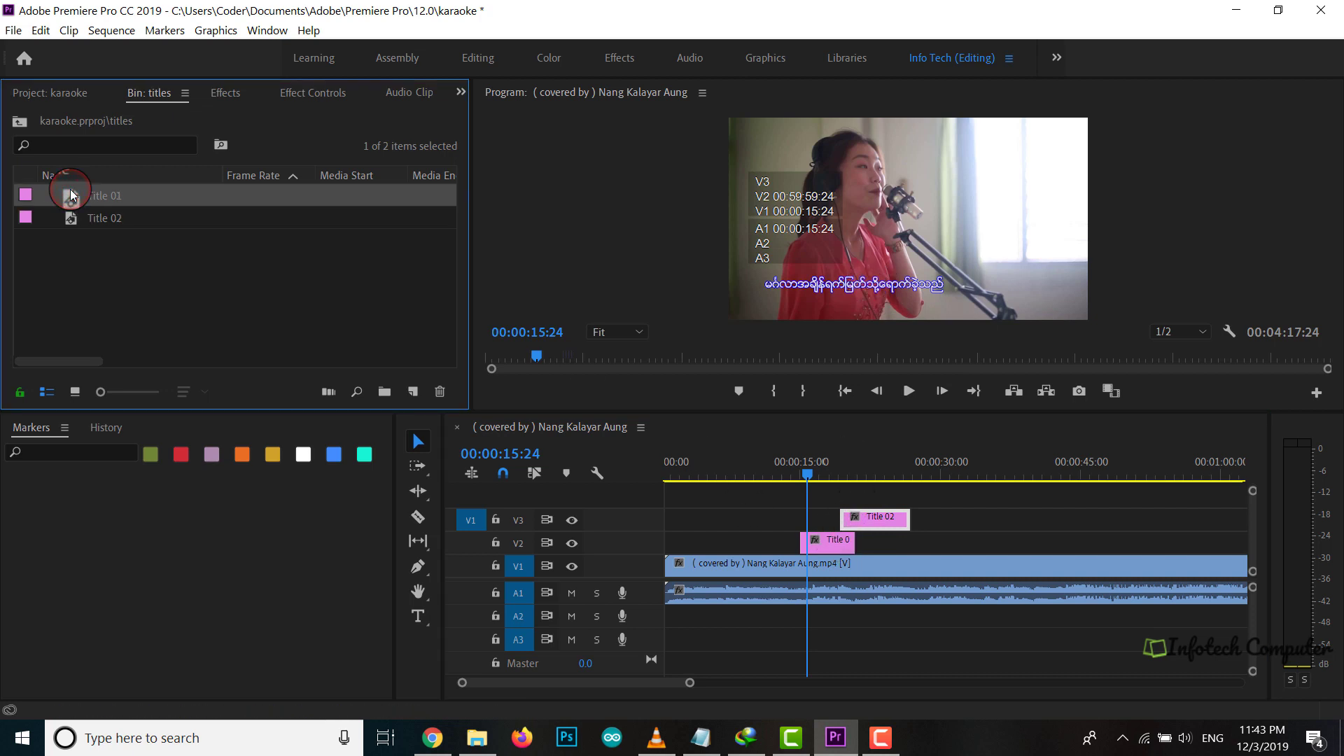
key("ctrl+v")
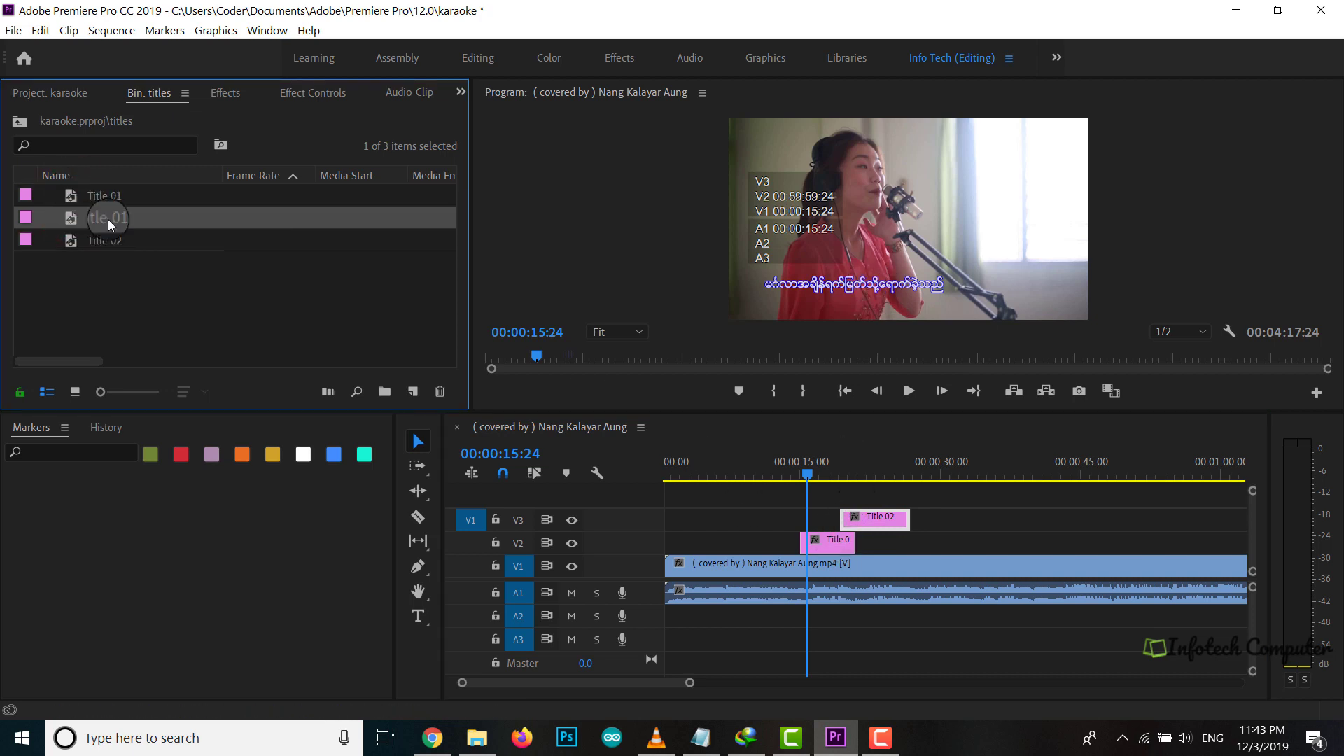
left_click(124, 219)
double_click(123, 217)
left_click(21, 186)
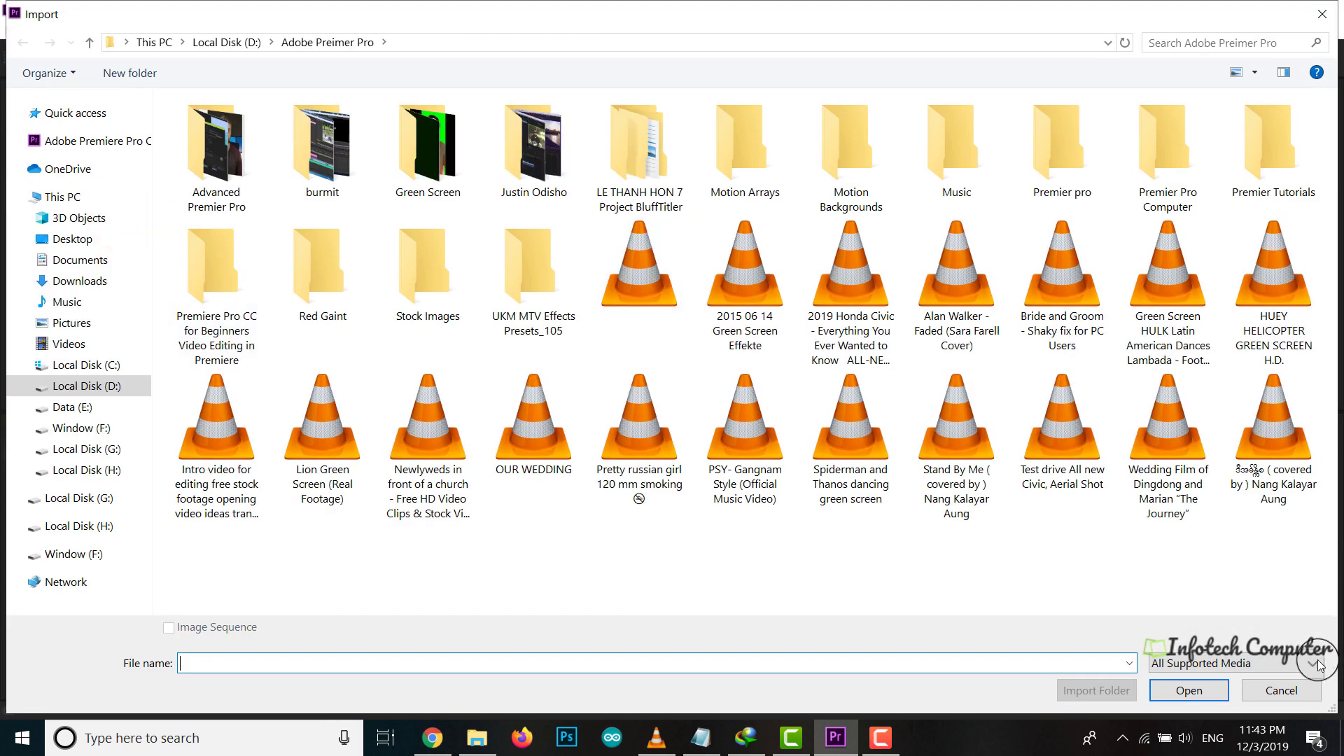
left_click(1295, 694)
Rename the duplicate of Title 01 in the titles bin as "Title 03".
left_click(116, 218)
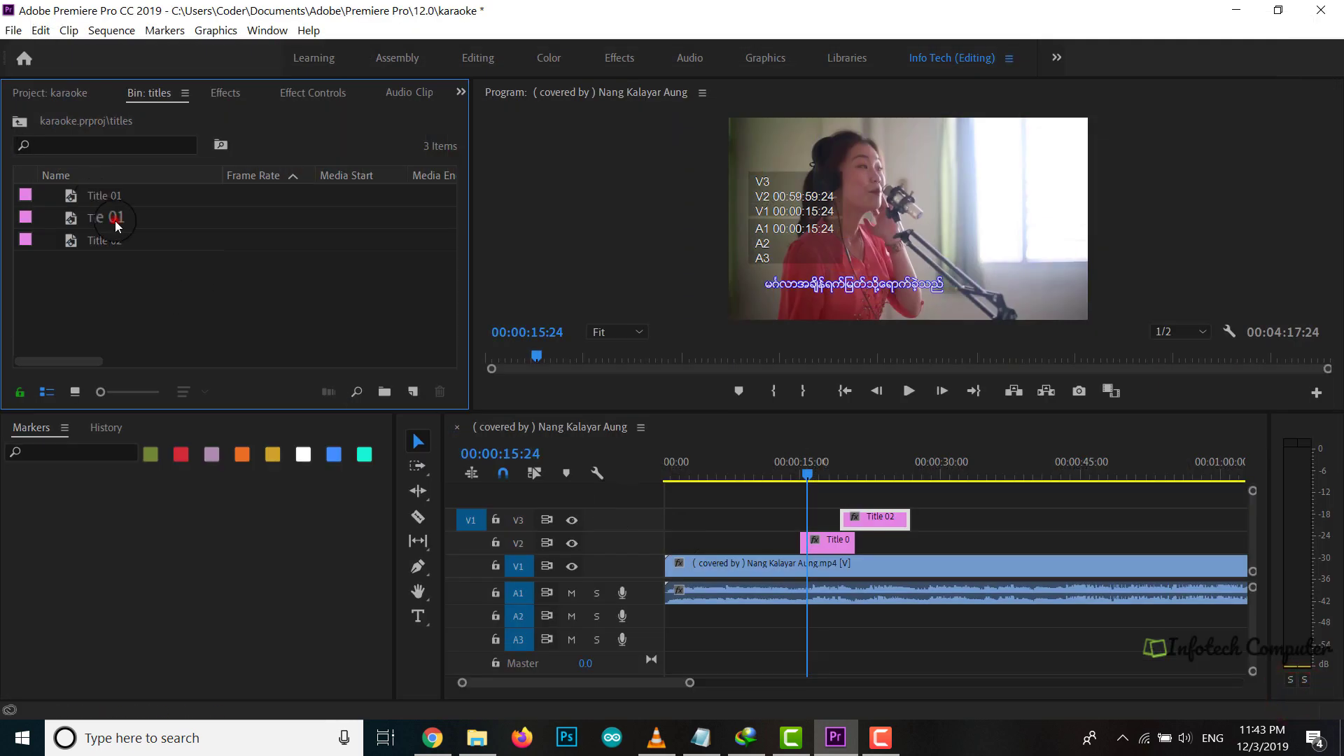
left_click(128, 221)
left_click(119, 219)
left_click(119, 219)
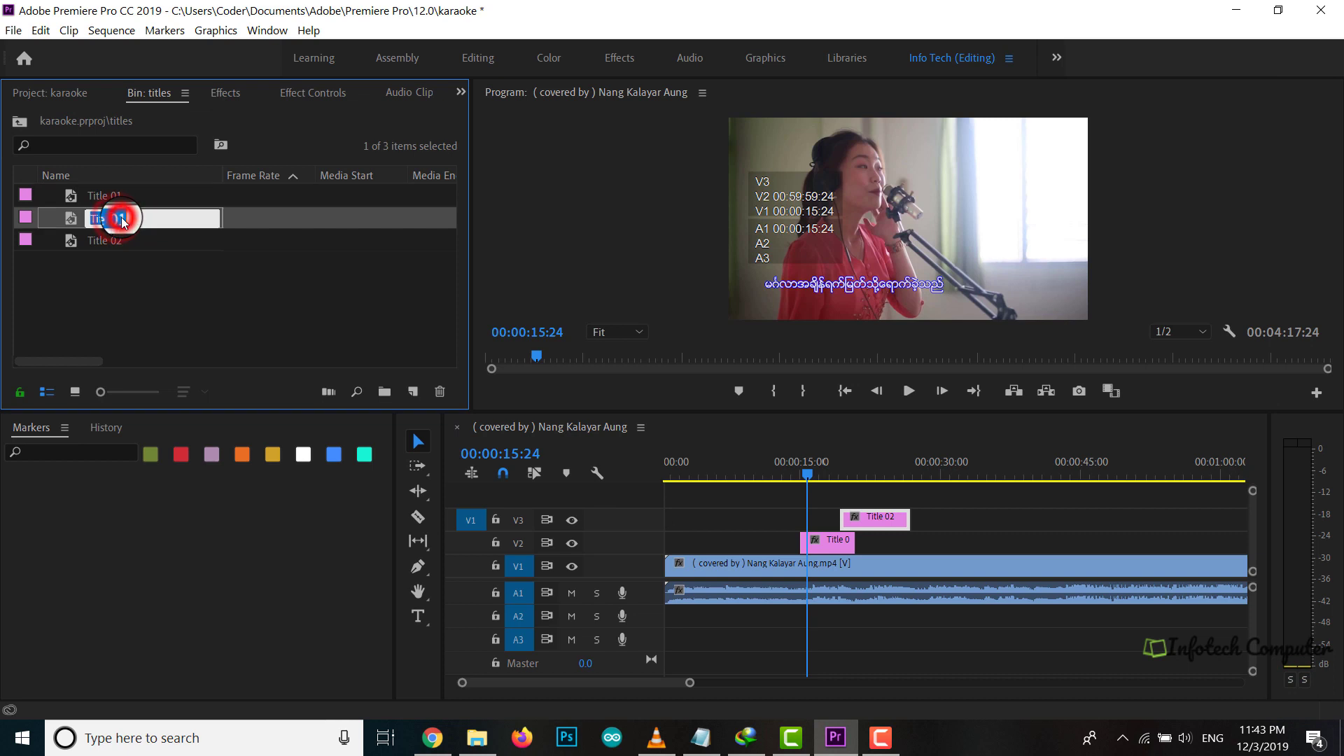
left_click(135, 218)
key("BackSpace")
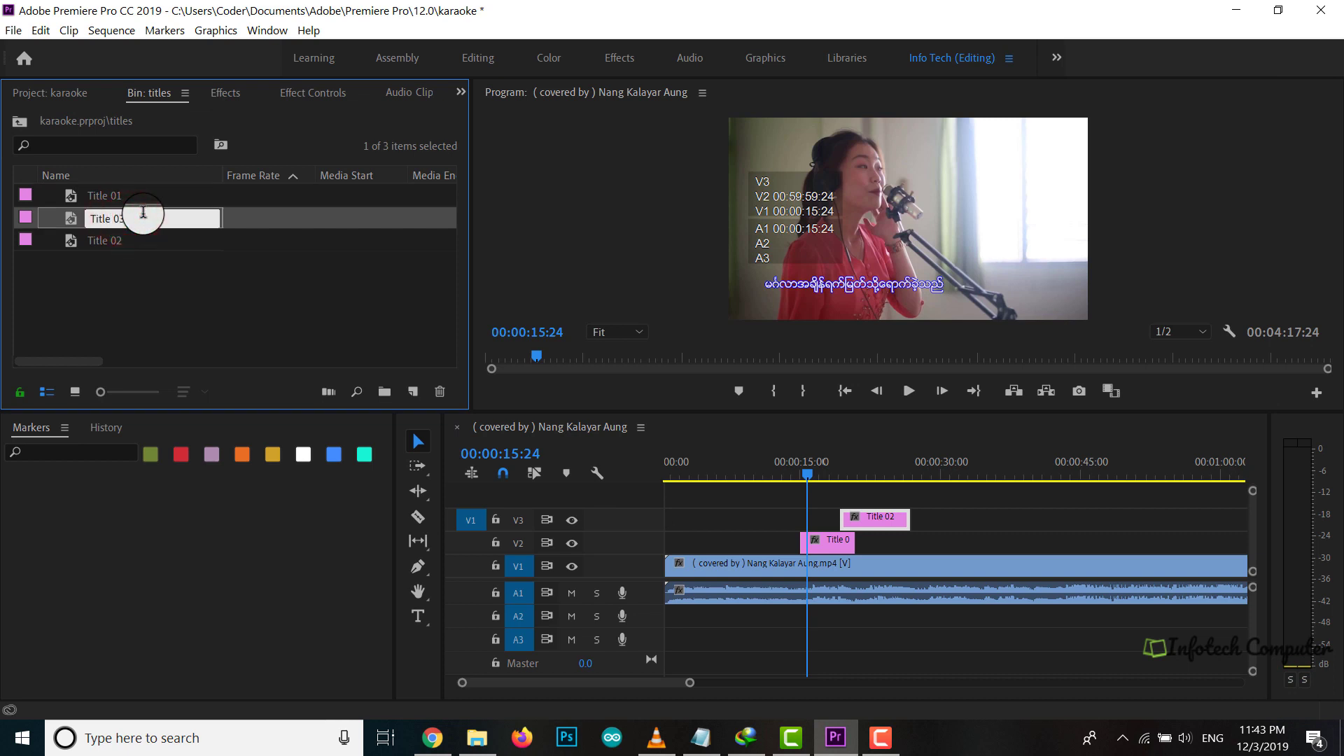
key("Return")
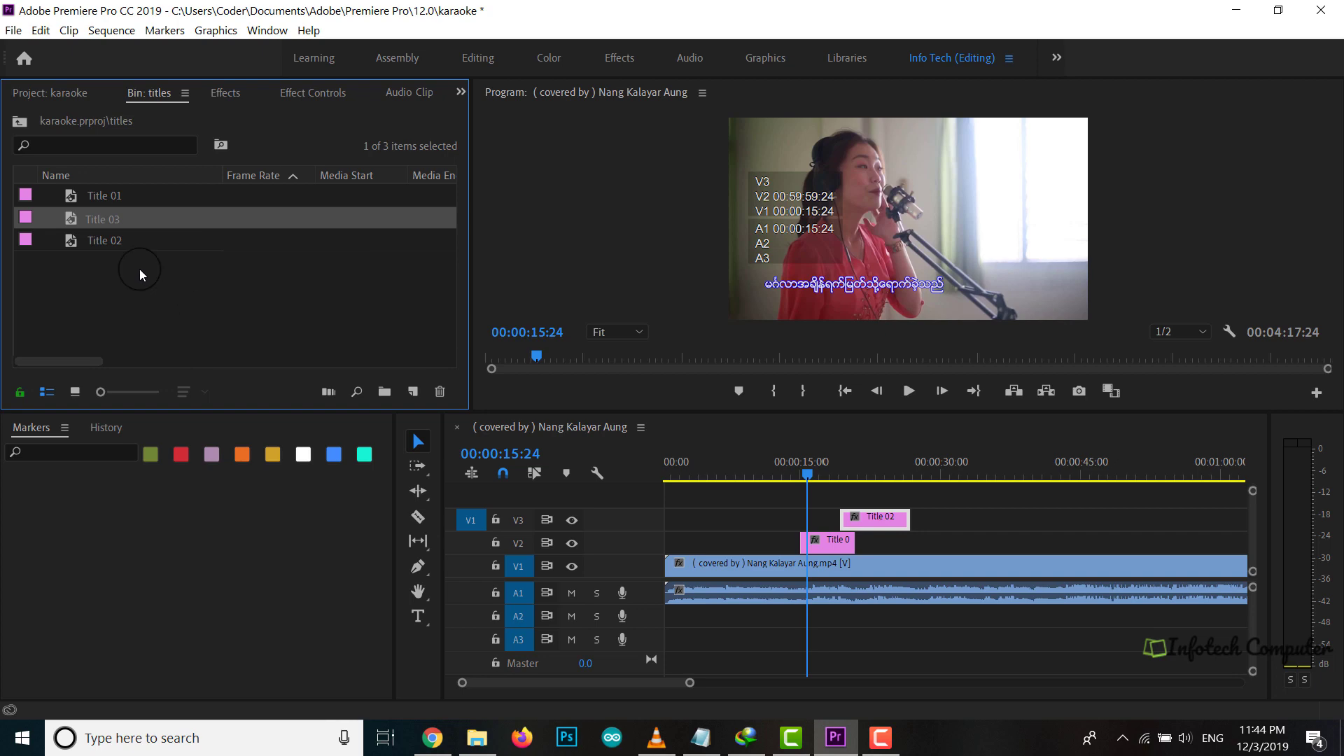
Open Title 03 in the title editor and select its entire lyric text.
double_click(71, 220)
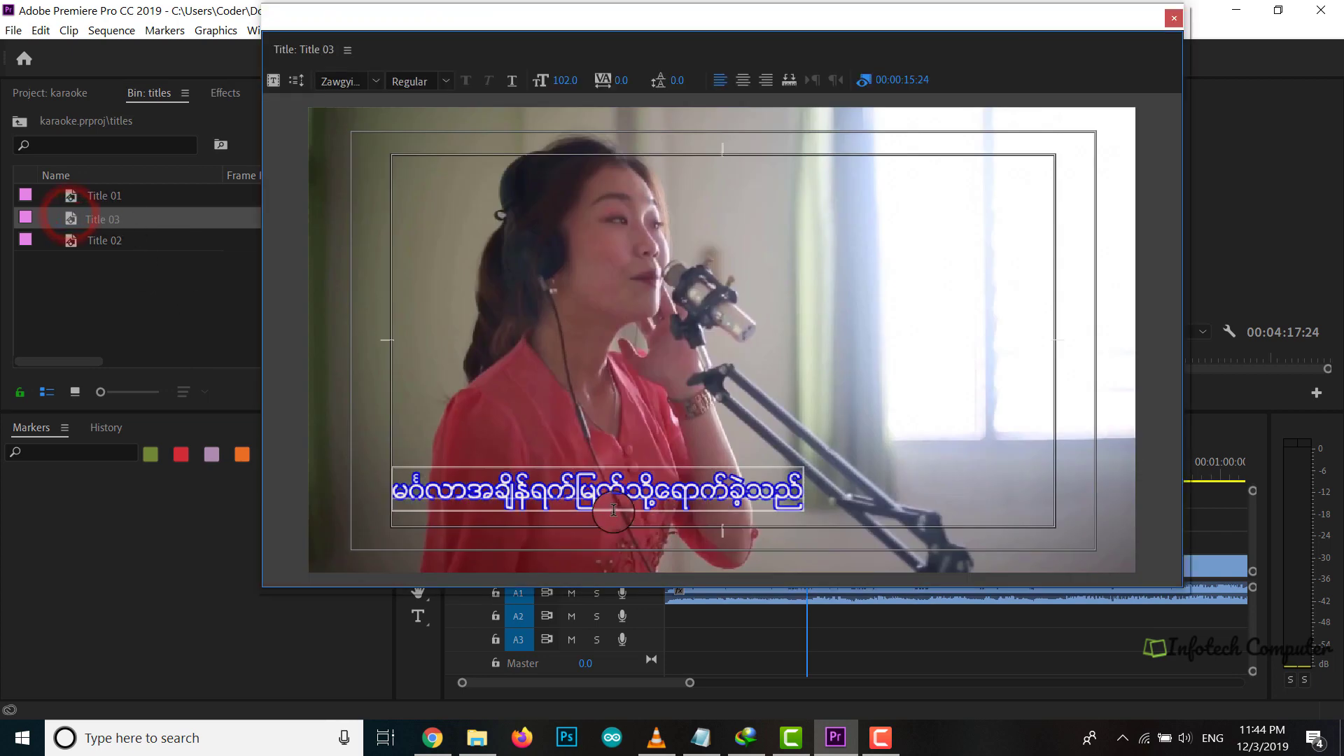
left_click(585, 488)
key("ctrl+a")
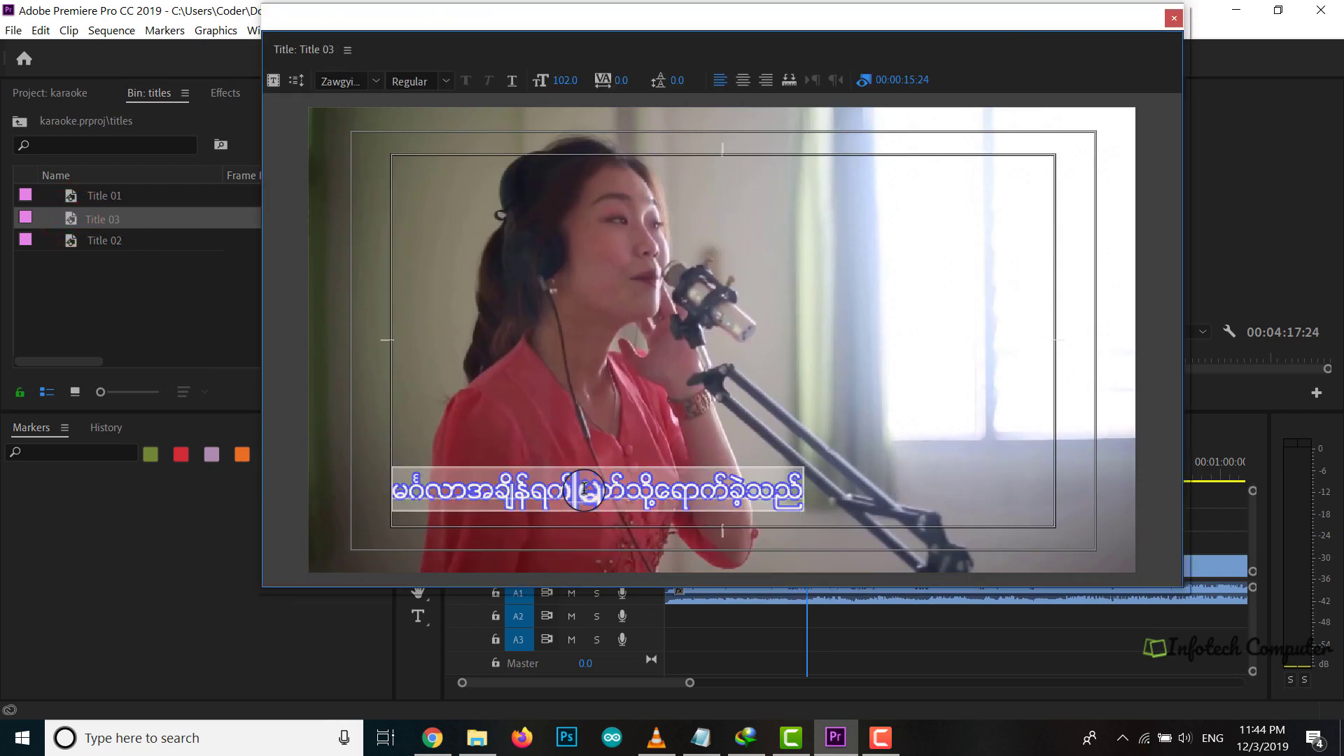
Try to replace the lyric of Title 03 with "ပေပျော်ရွှင်ကြည်နူးမဆုံးသော".
type("ေပျ")
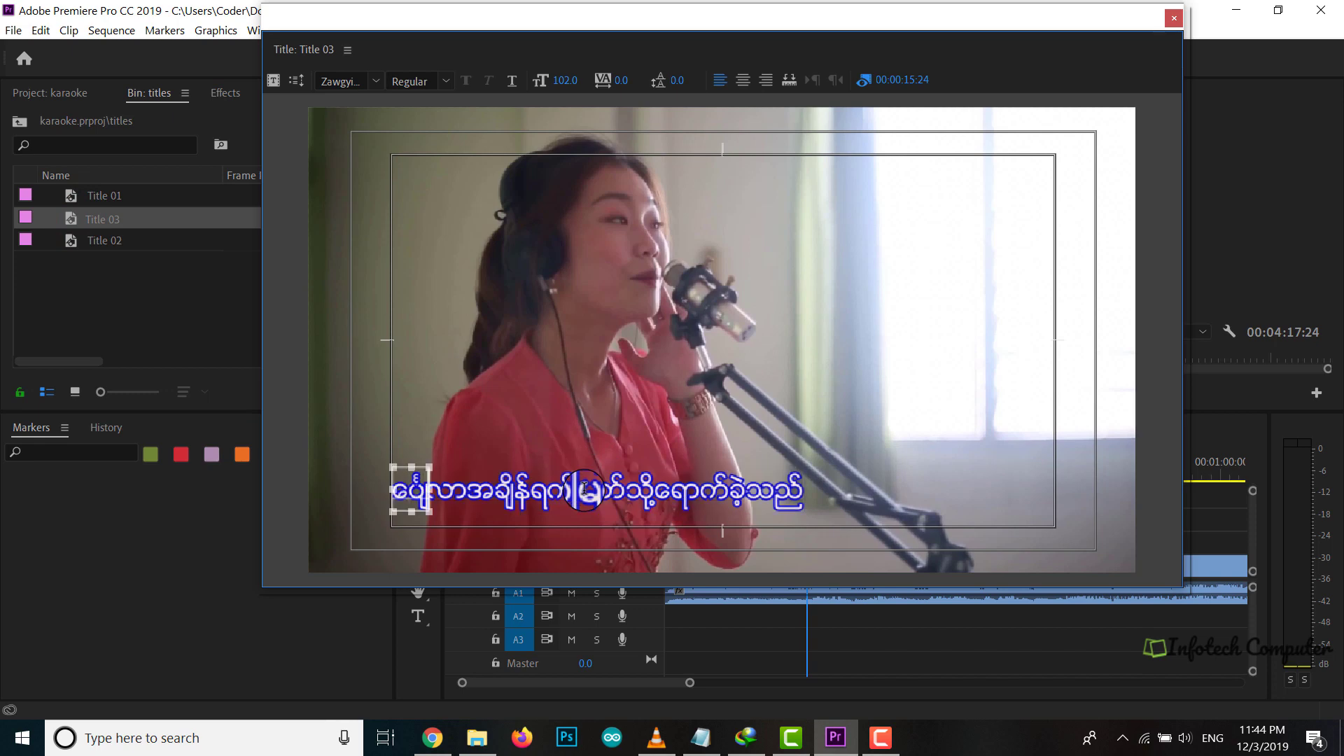
key("ctrl+a")
type("ေပျာ")
key("BackSpace")
key("shift+Right")
key("shift+Right")
key("shift+Right")
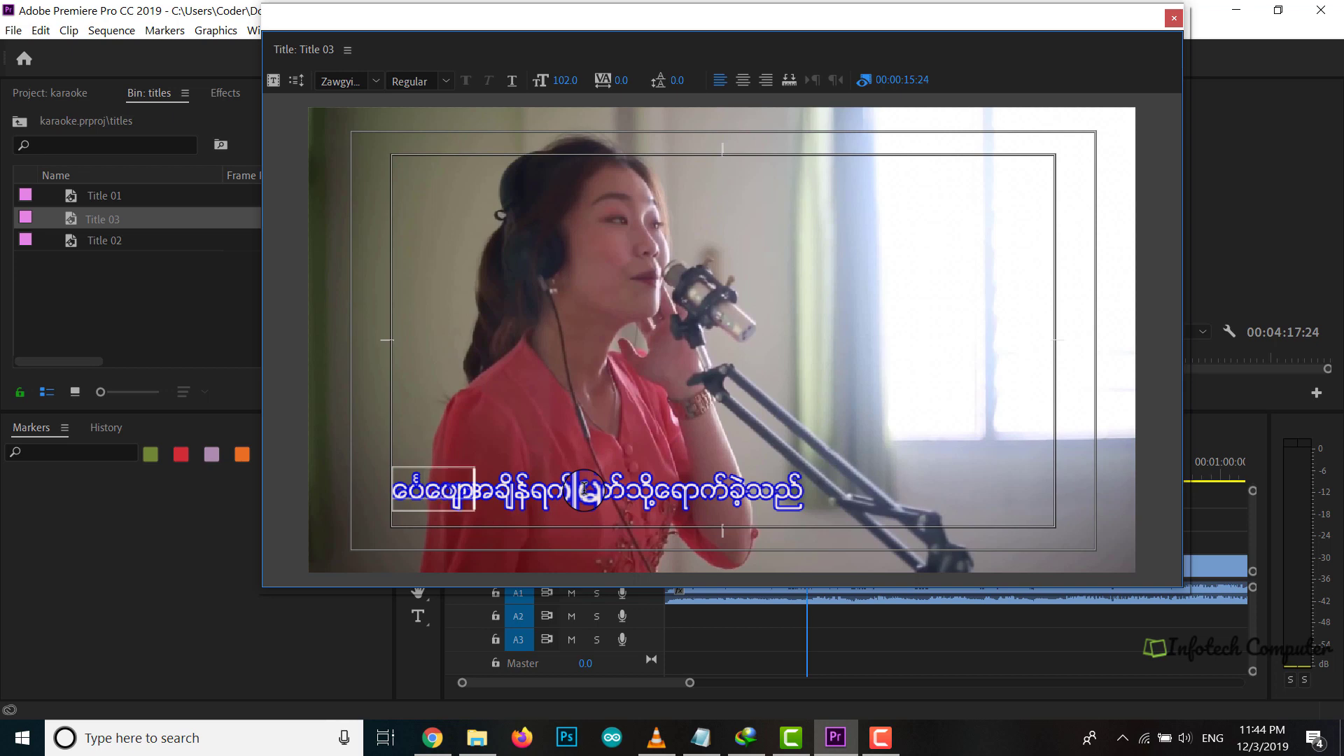
key("shift+Right")
key("shift+Right")
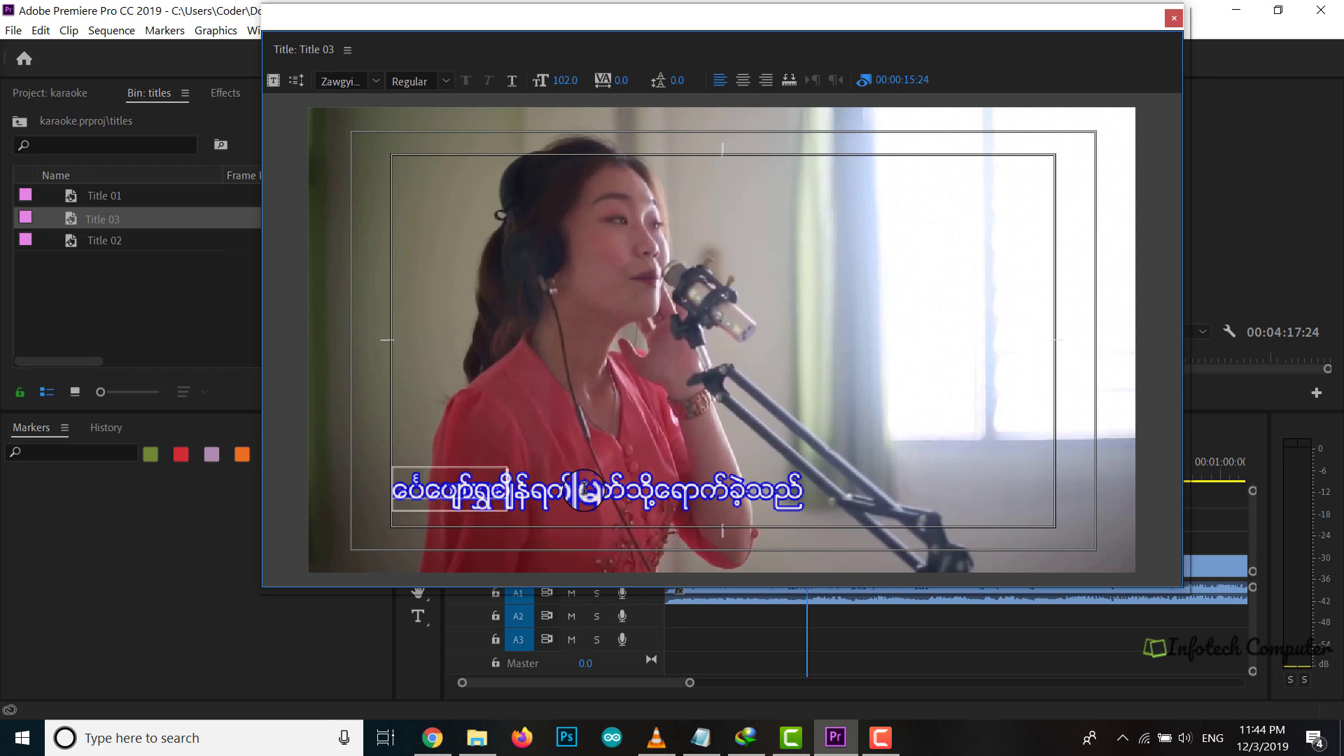
key("shift+Right")
key("shift+Right")
key("shift+Right")
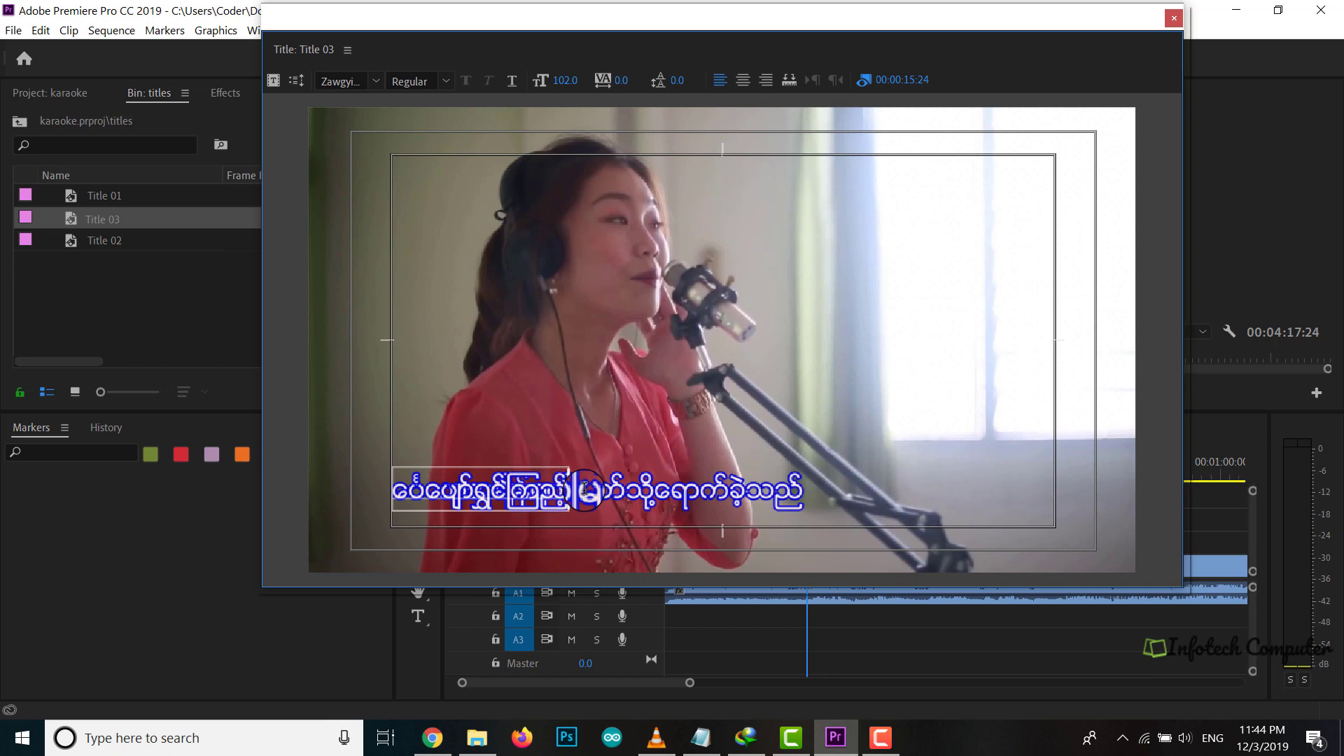
key("shift+Right")
key("shift+Right")
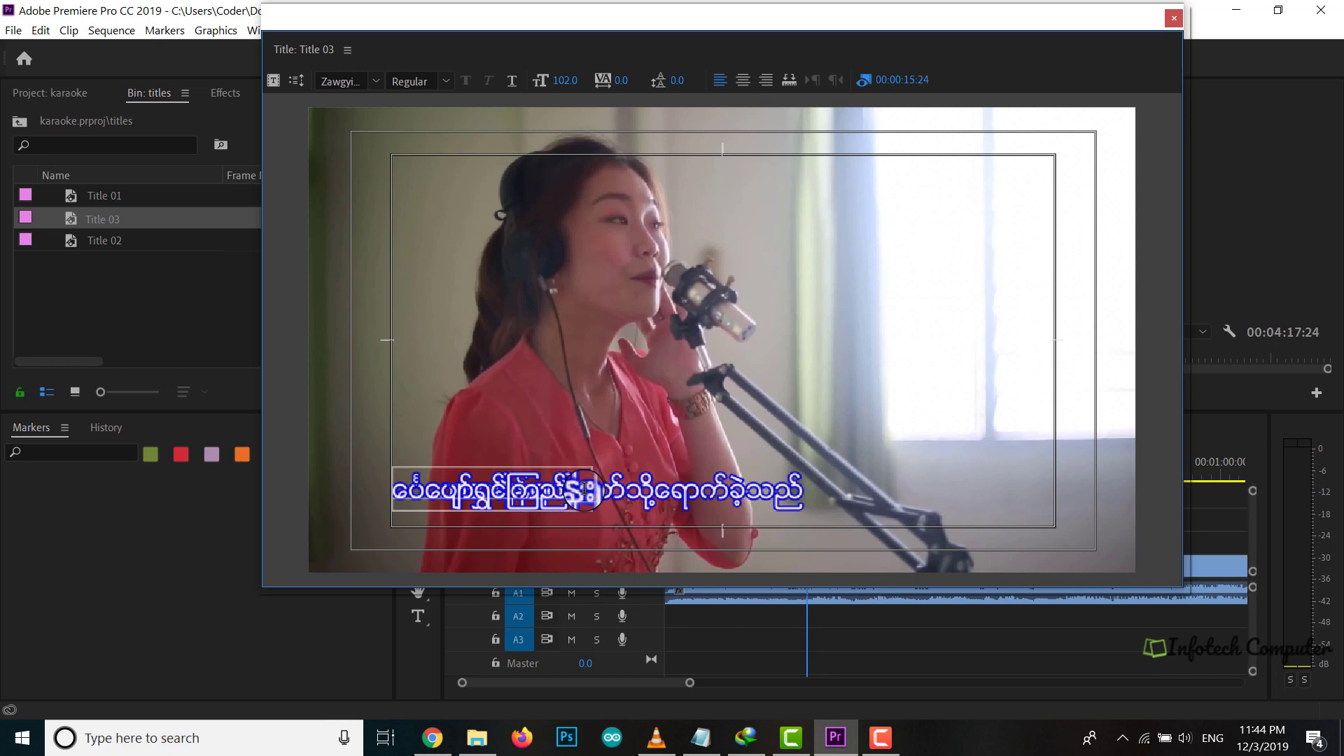
key("shift+Right")
key("shift+Right")
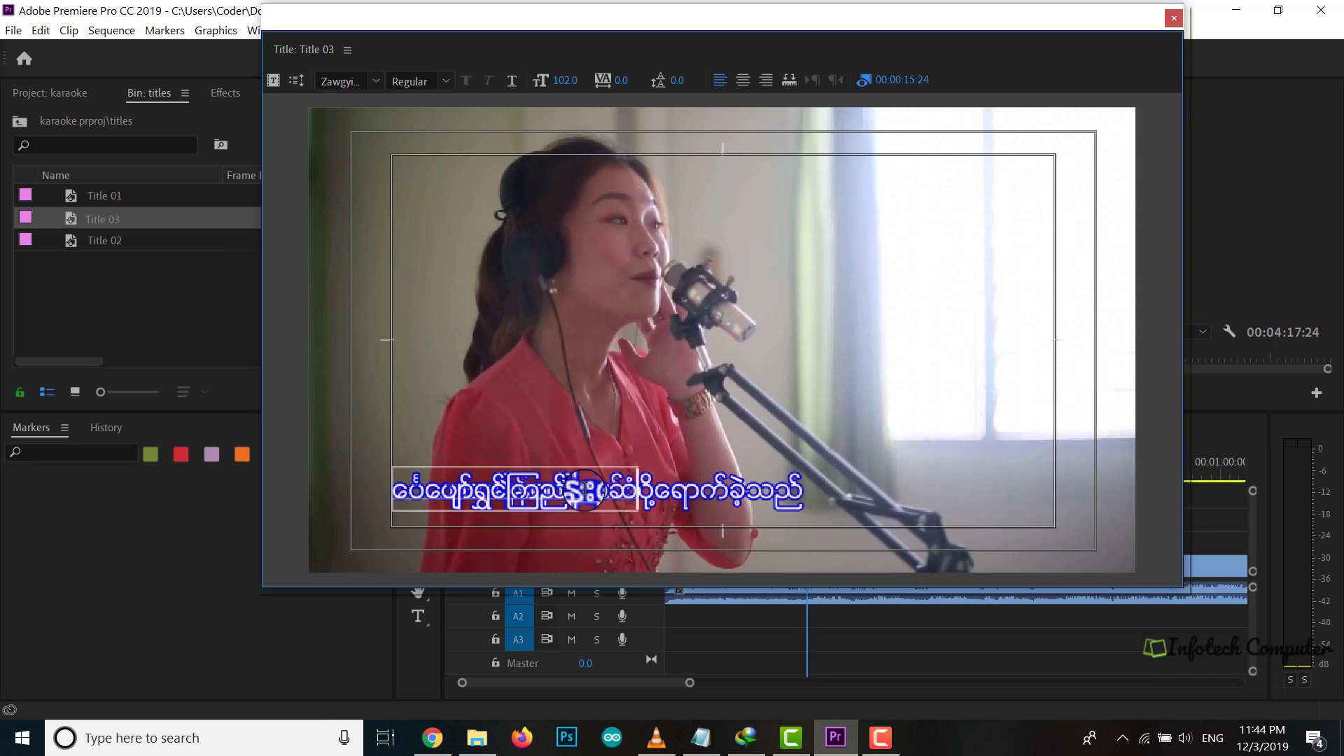
key("shift+Right")
key("shift+Right")
key("shift+Right")
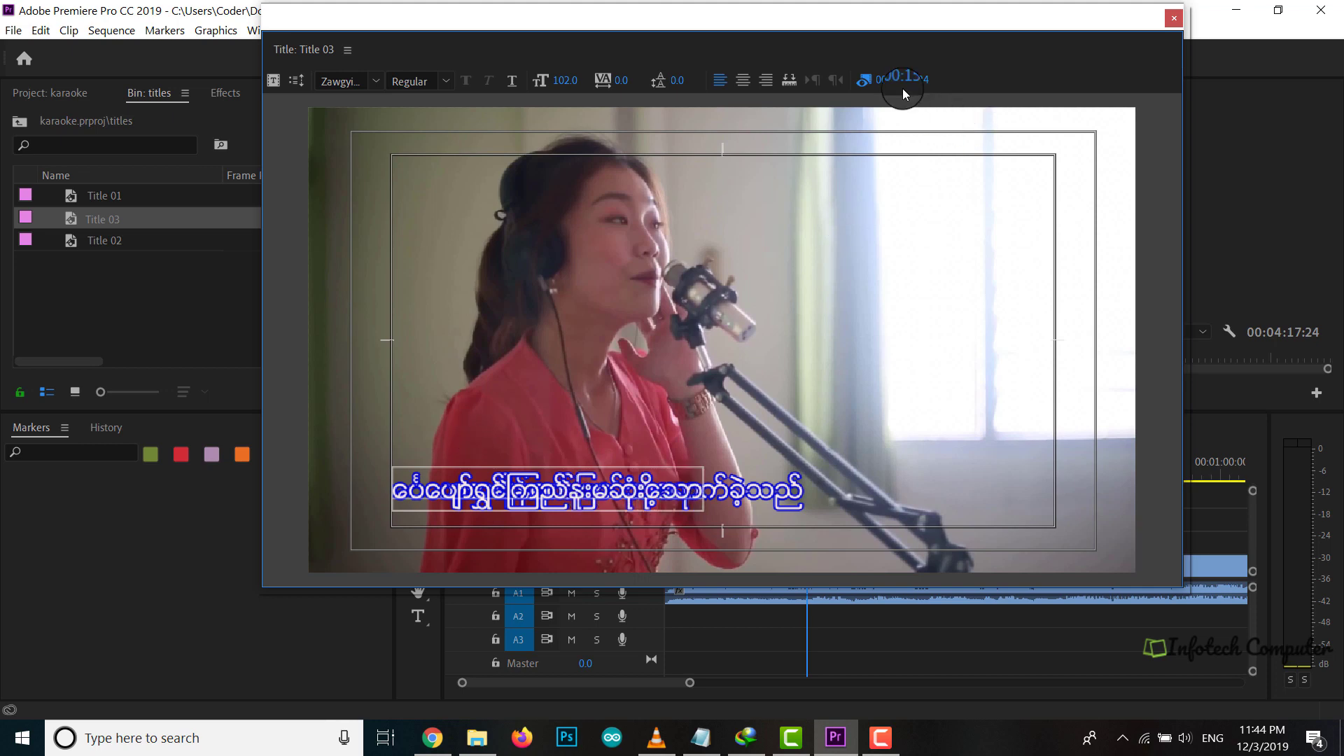
Set the background video frame to 00:00:05:20, replace the Title 03 lyric with "ပျော်ရွှင်ကြည်နူးမဆုံးသောနေ့မို့" and close the title editor.
left_click_drag(902, 79, 618, 51)
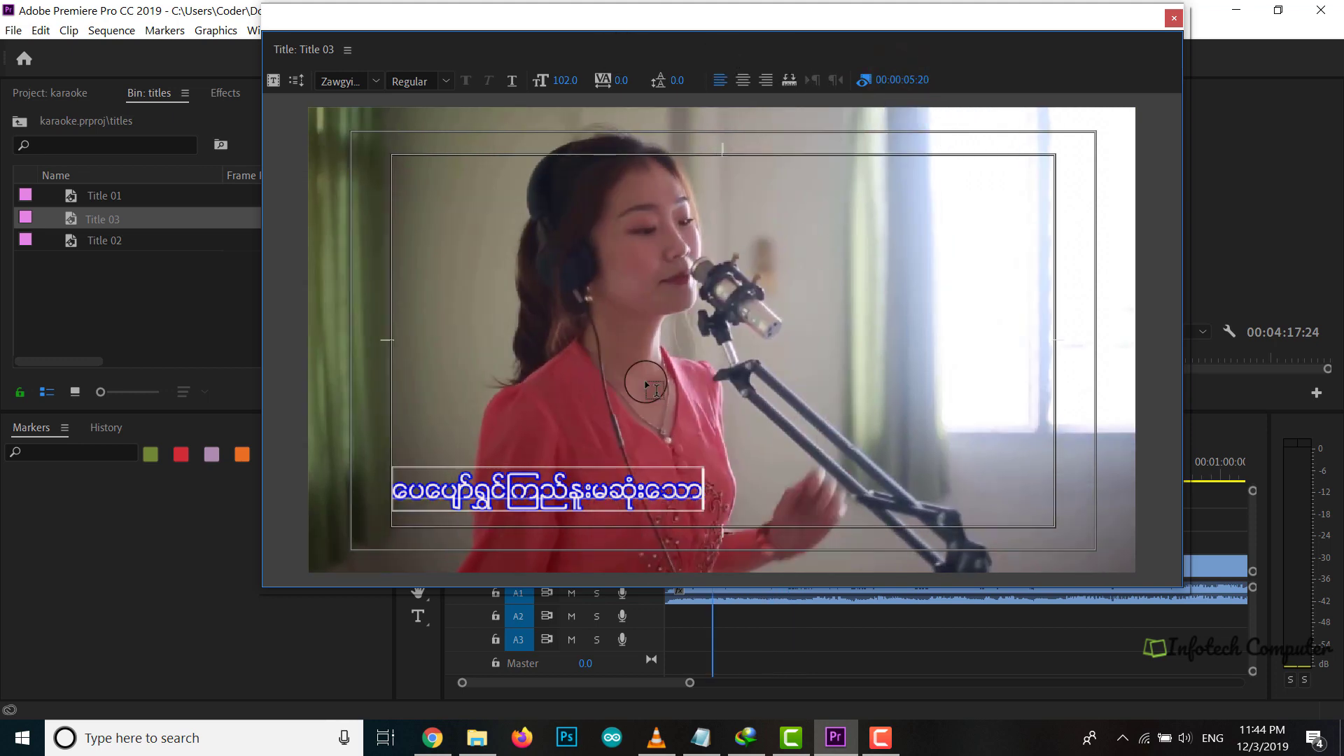
left_click(526, 493)
key("ctrl+a")
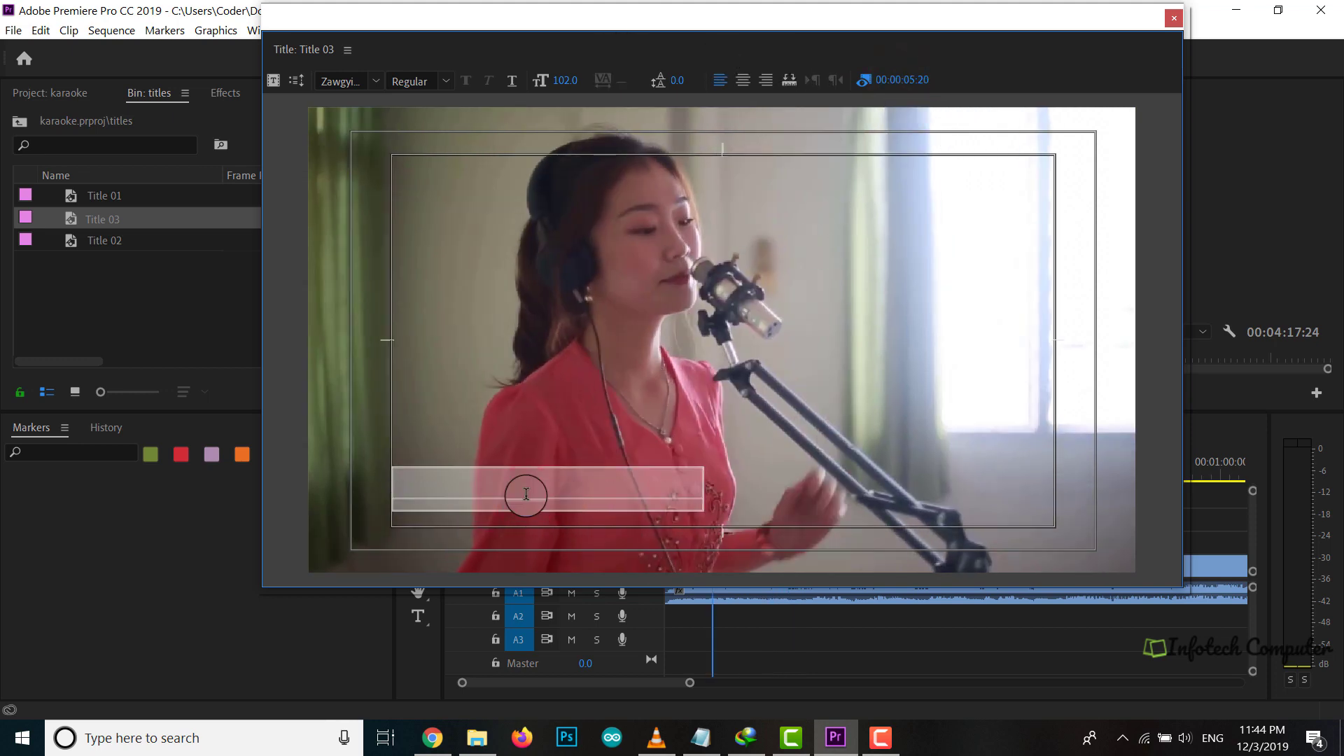
key("BackSpace")
type("ေပၚ္")
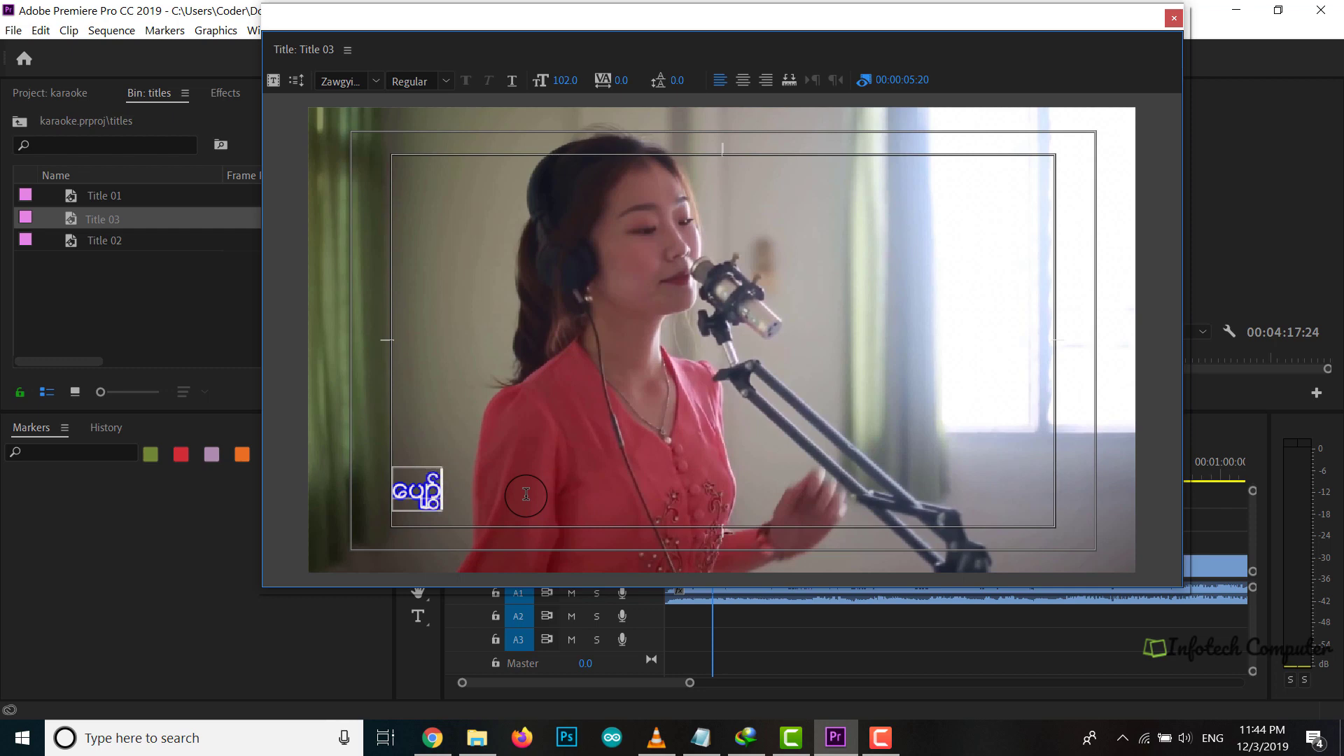
type("ရႊင္ၾကသ")
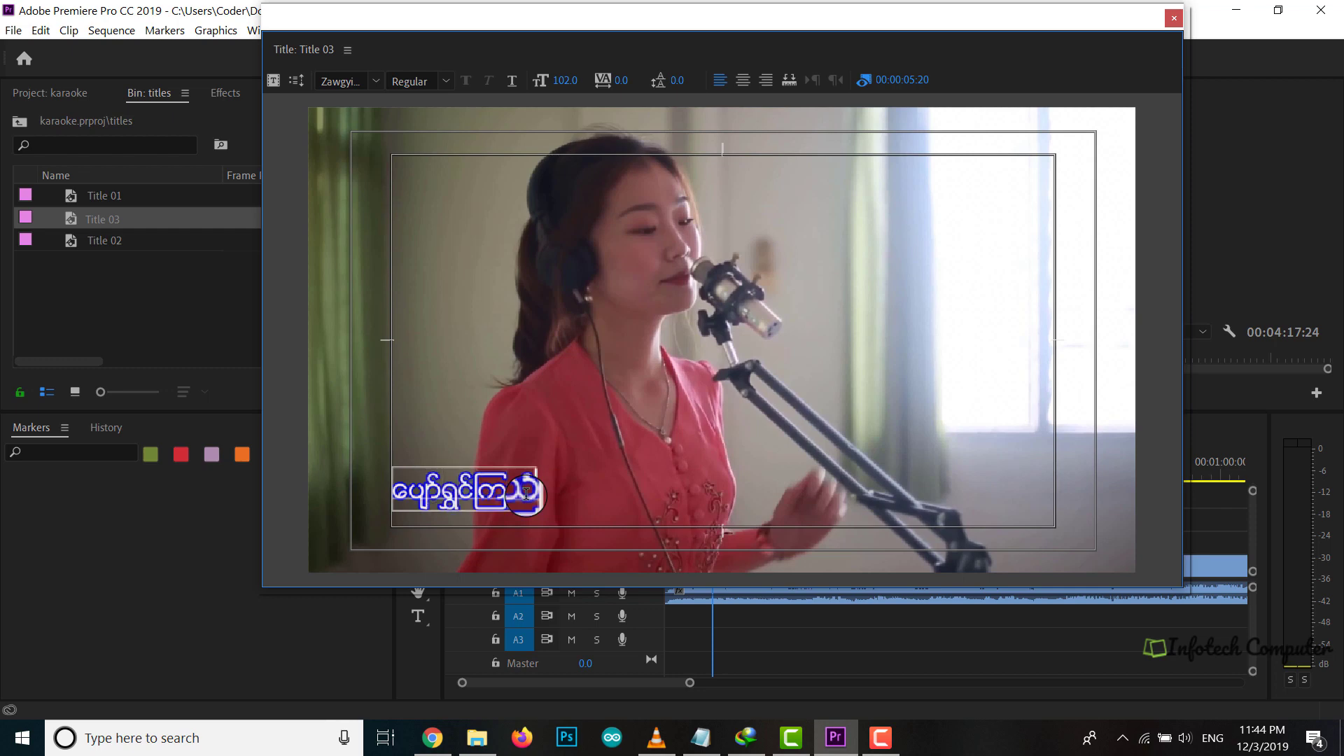
type("ြားမေဆံုးေ")
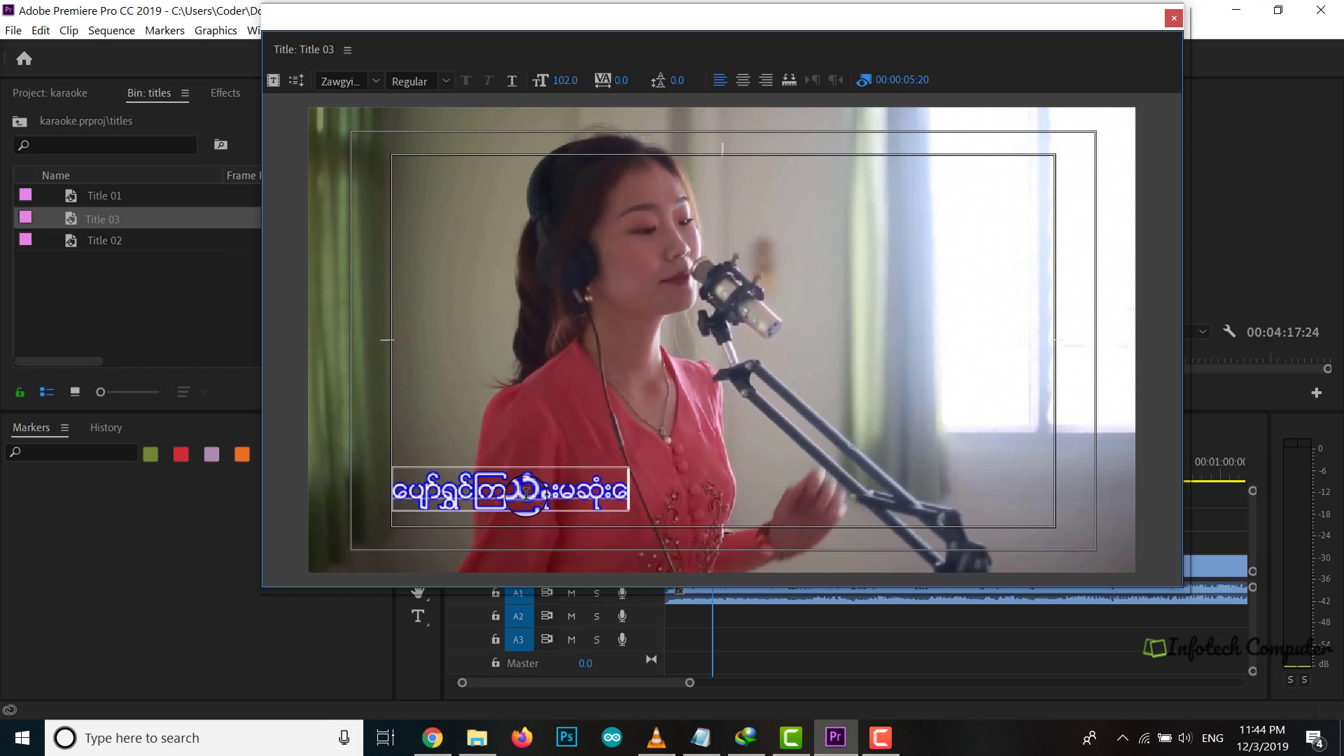
type("သာေန႔မို႔")
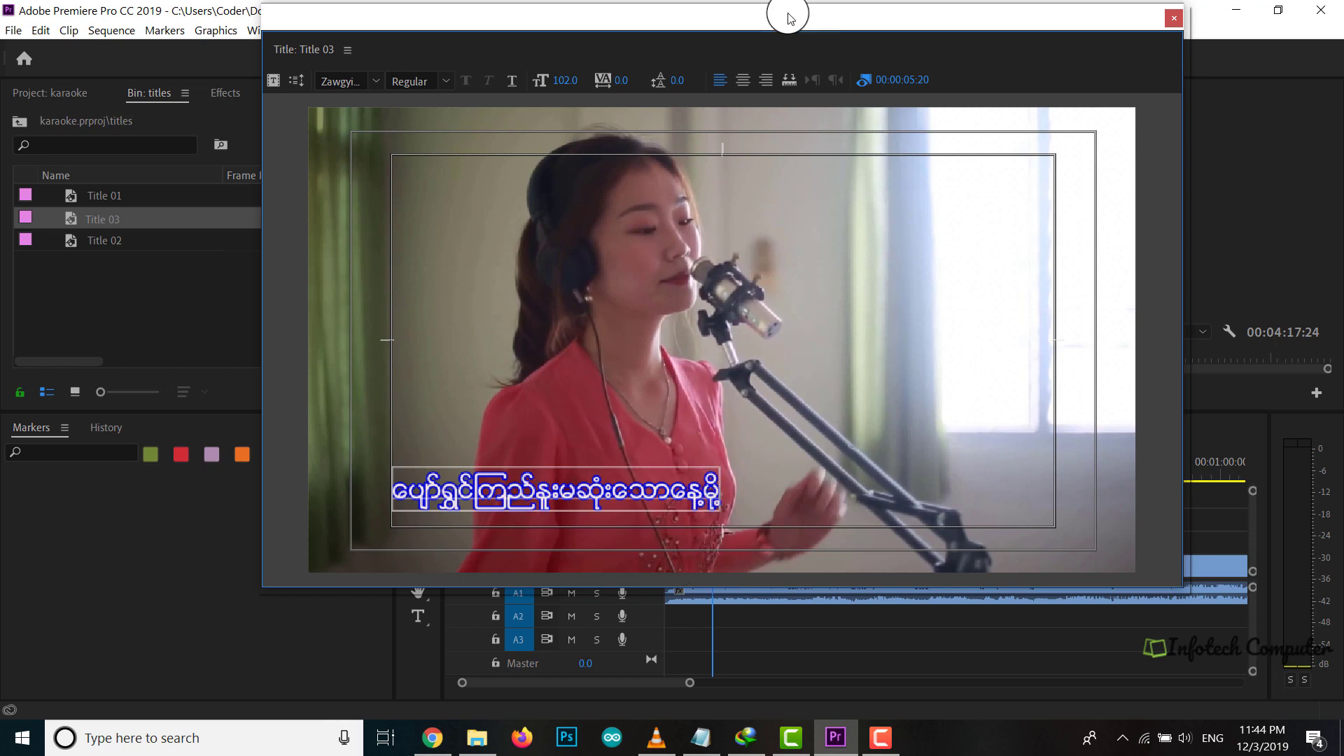
left_click(1182, 20)
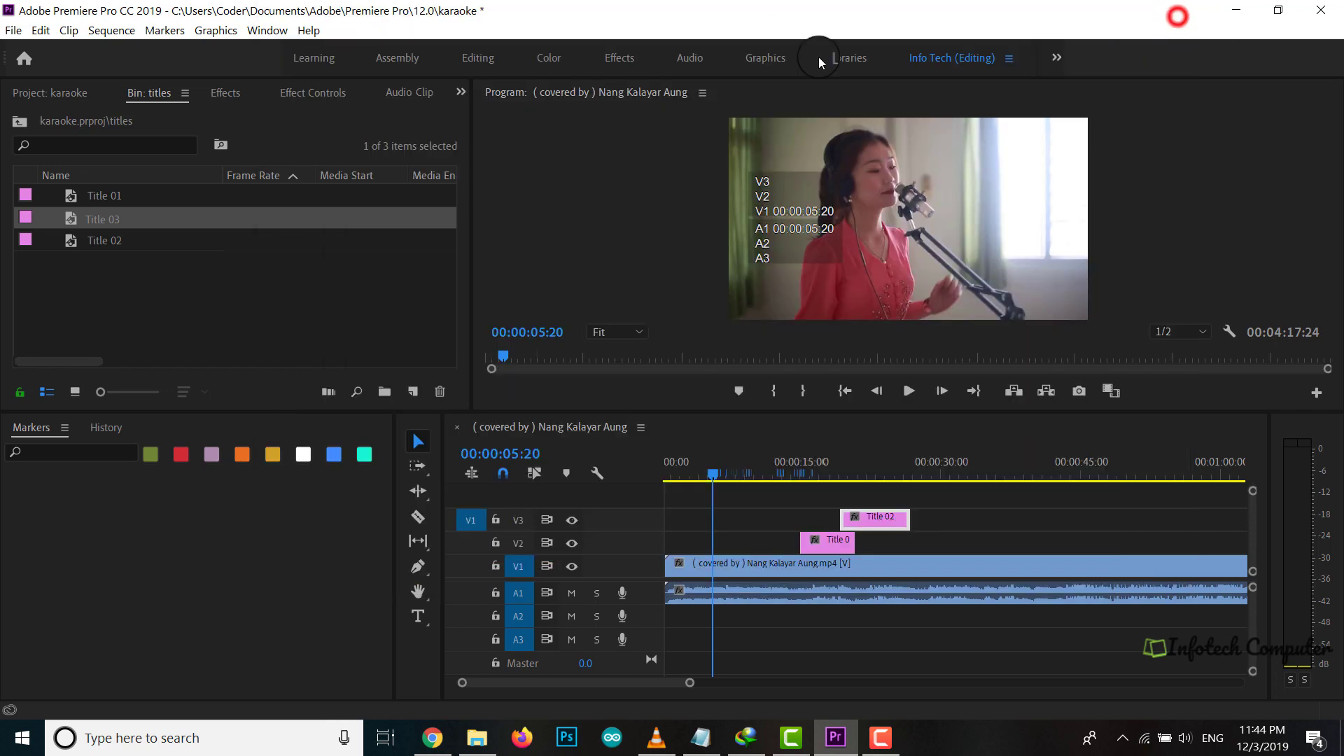
Duplicate Title 02 in the titles bin.
left_click(86, 222)
left_click_drag(86, 221, 872, 386)
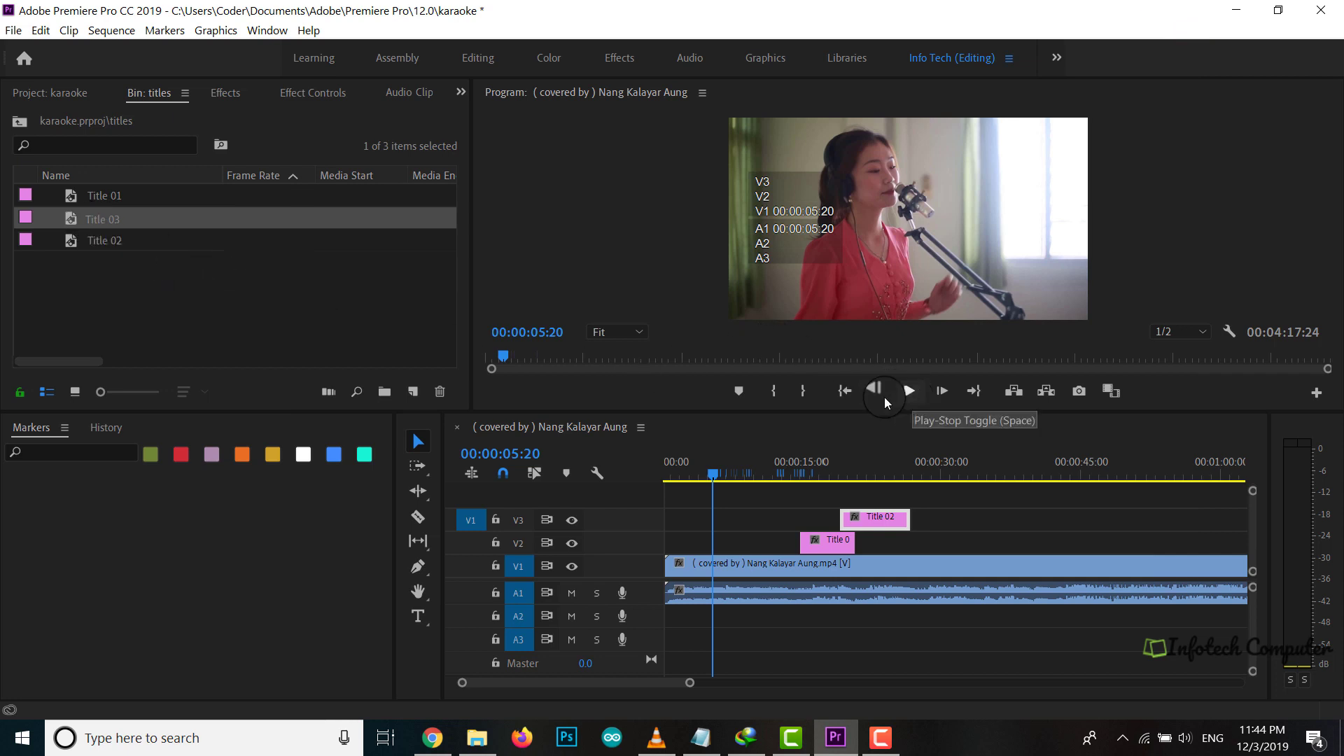
left_click(115, 287)
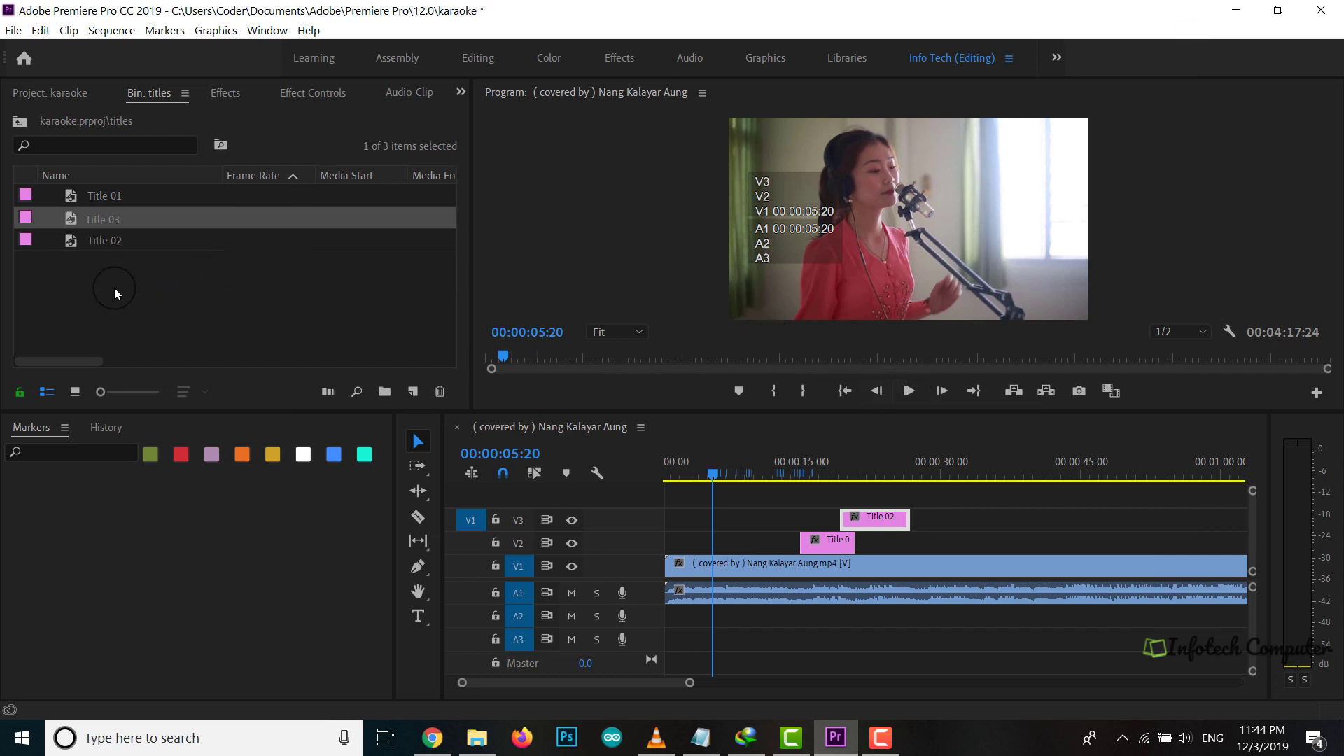
left_click(107, 242)
left_click_drag(106, 242, 112, 259)
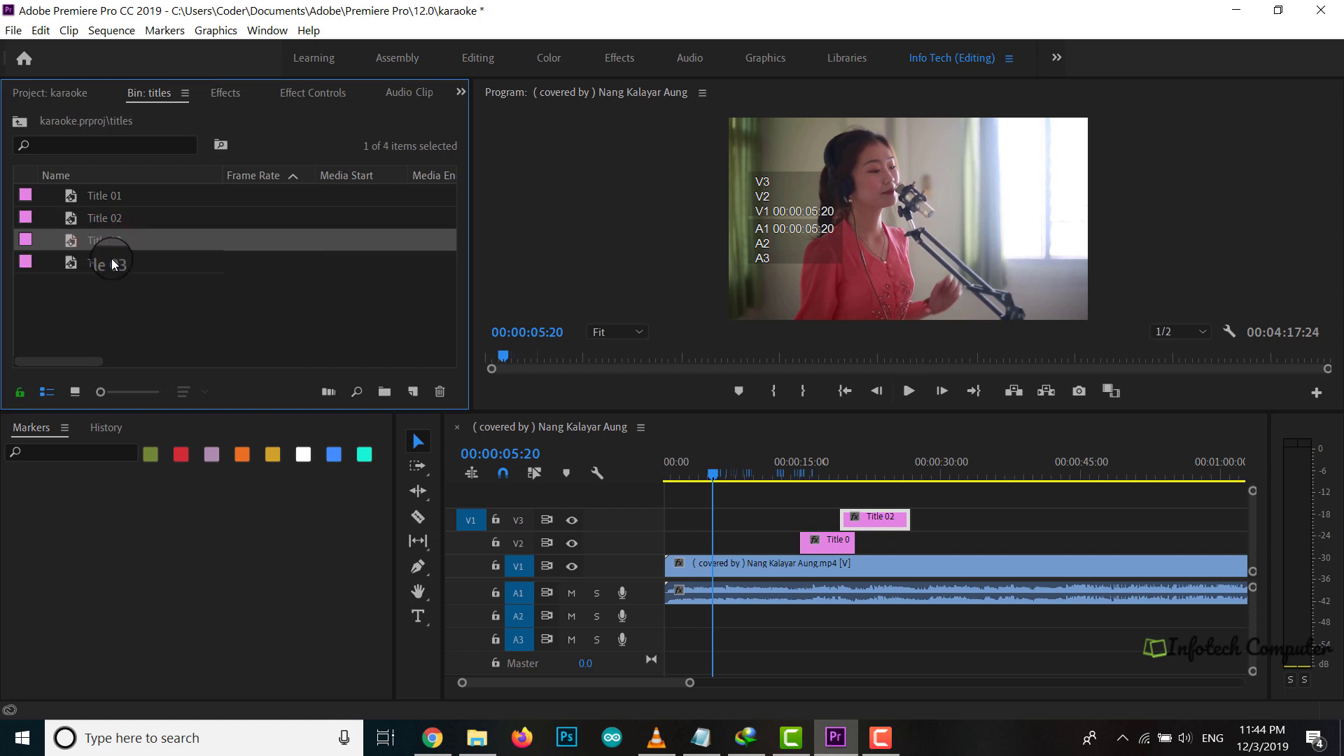
Rename the duplicate of Title 02 in the titles bin as Title 04.
left_click(114, 260)
left_click(119, 264)
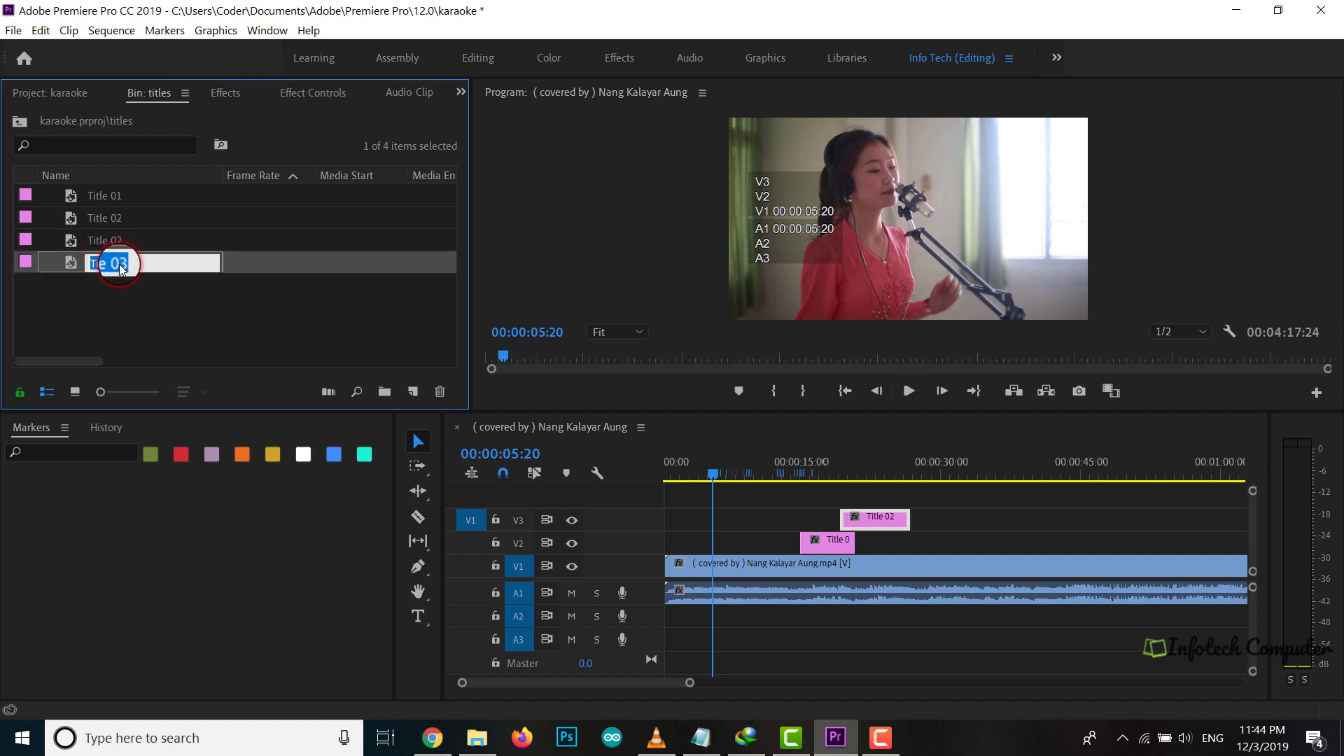
left_click(136, 301)
left_click(121, 239)
left_click(120, 240)
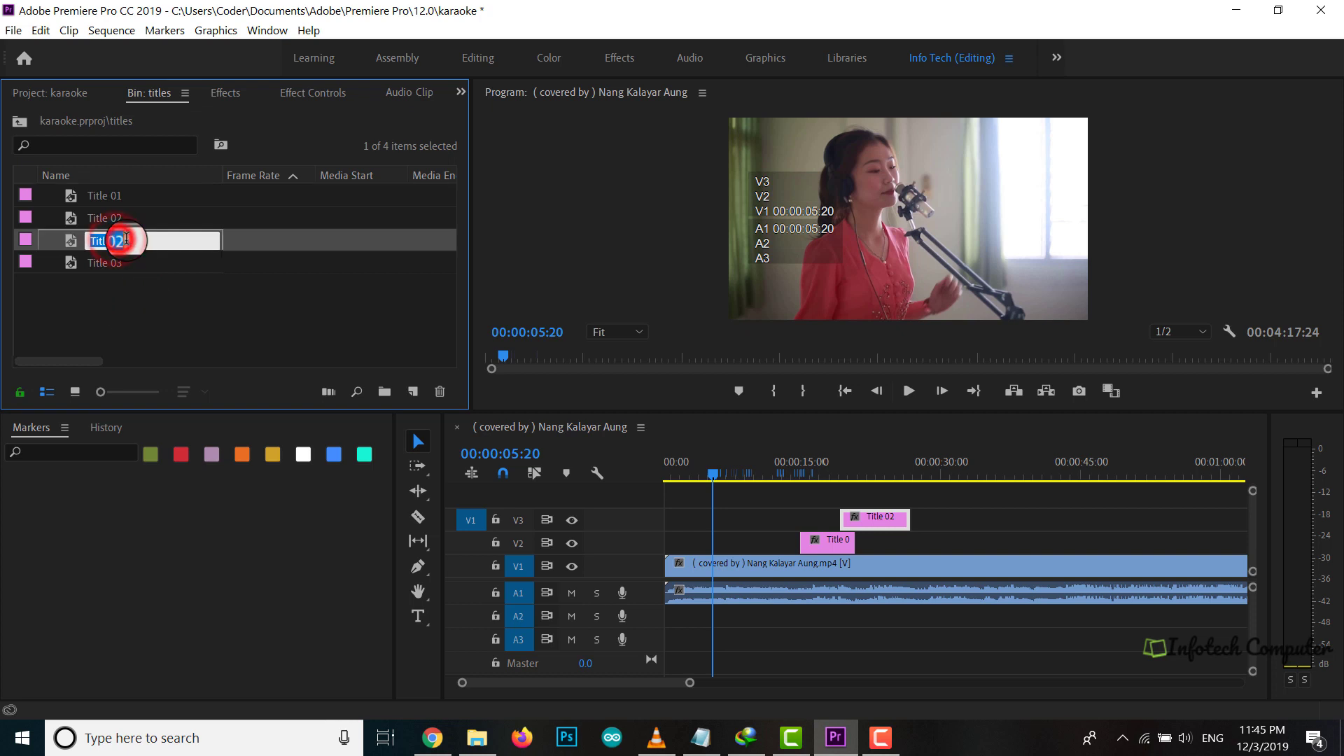
left_click(126, 240)
key("BackSpace")
type("4")
left_click(95, 238)
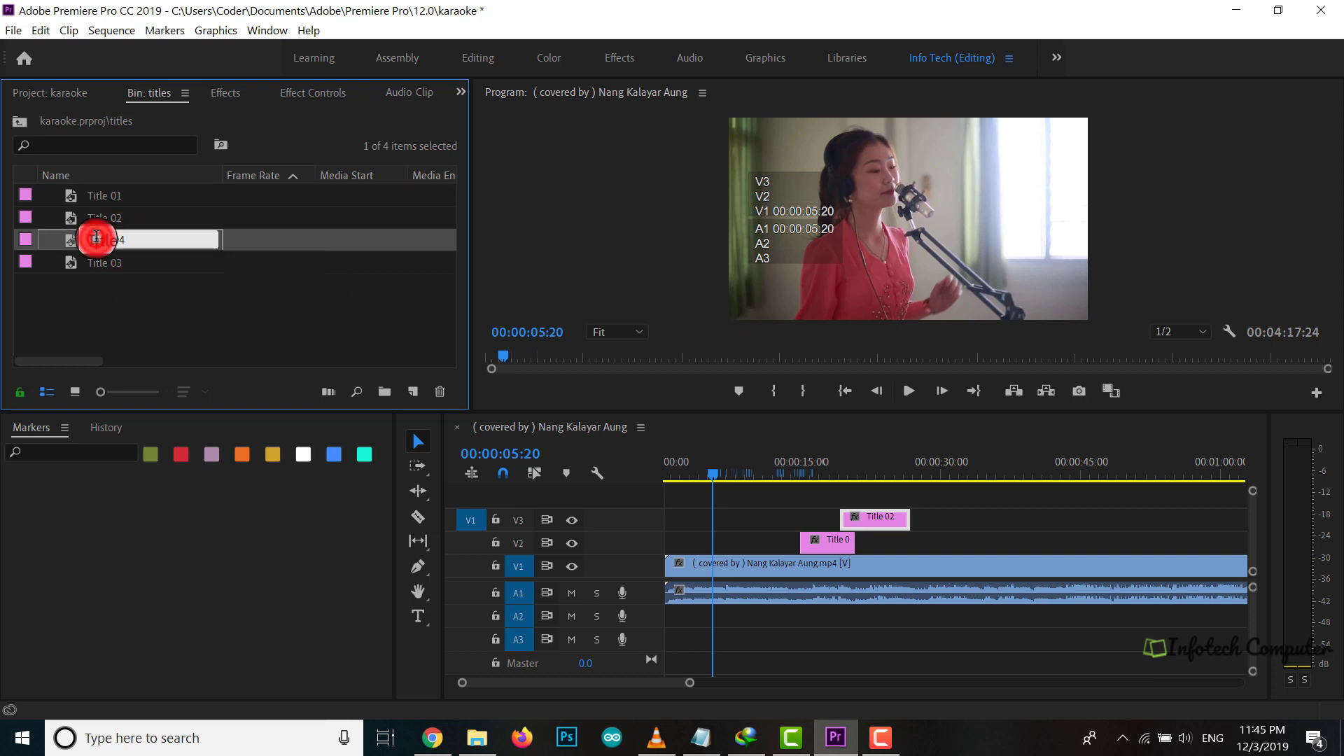
Open Title 04 in the title editor and replace its lyric with "ဘယ်အခါမမေ့သည်".
double_click(69, 243)
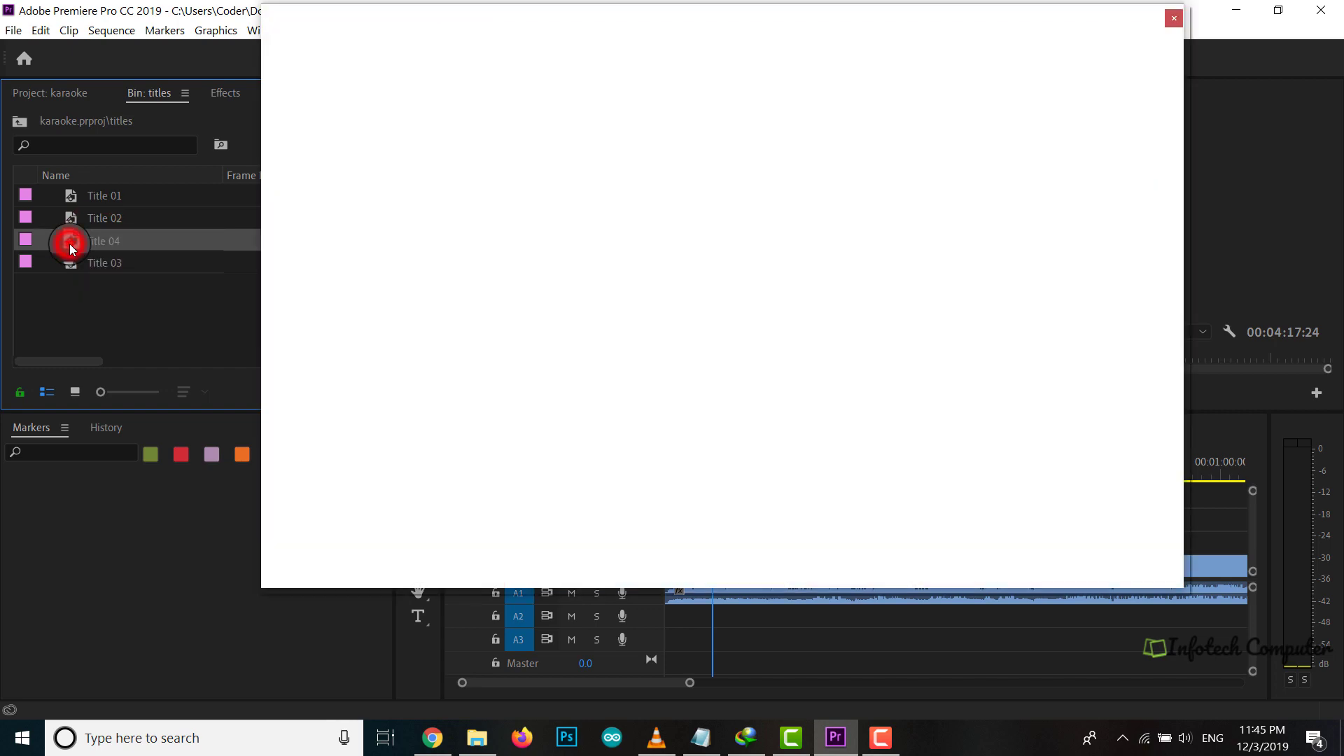
left_click(780, 544)
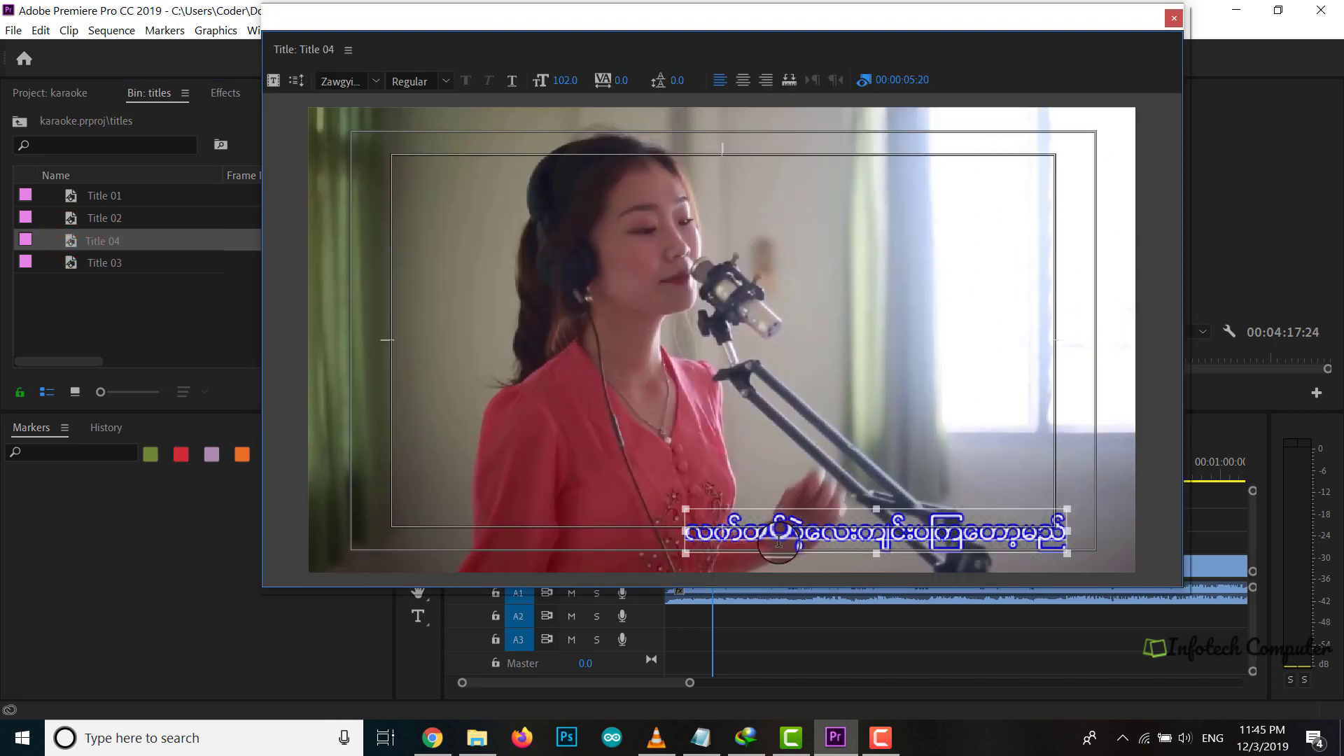
left_click(774, 532)
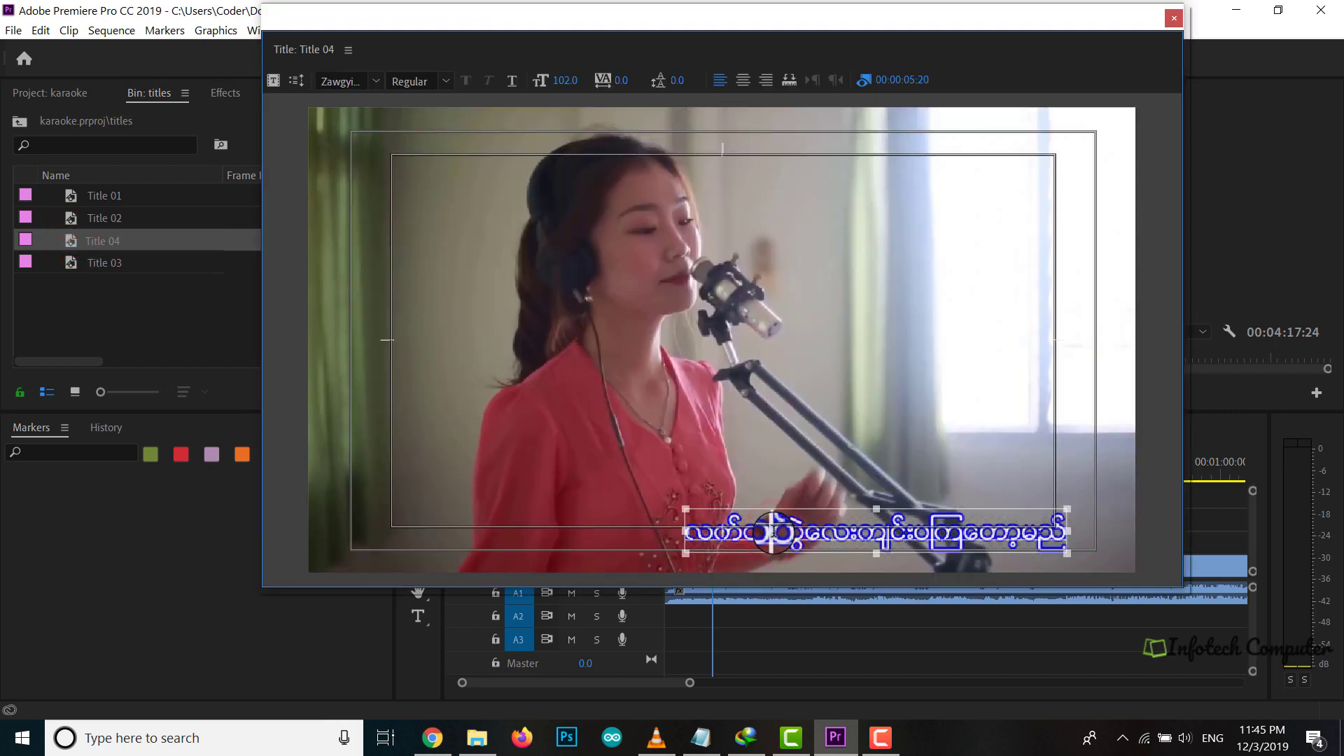
key("ctrl+a")
type("ဘယ်အခ")
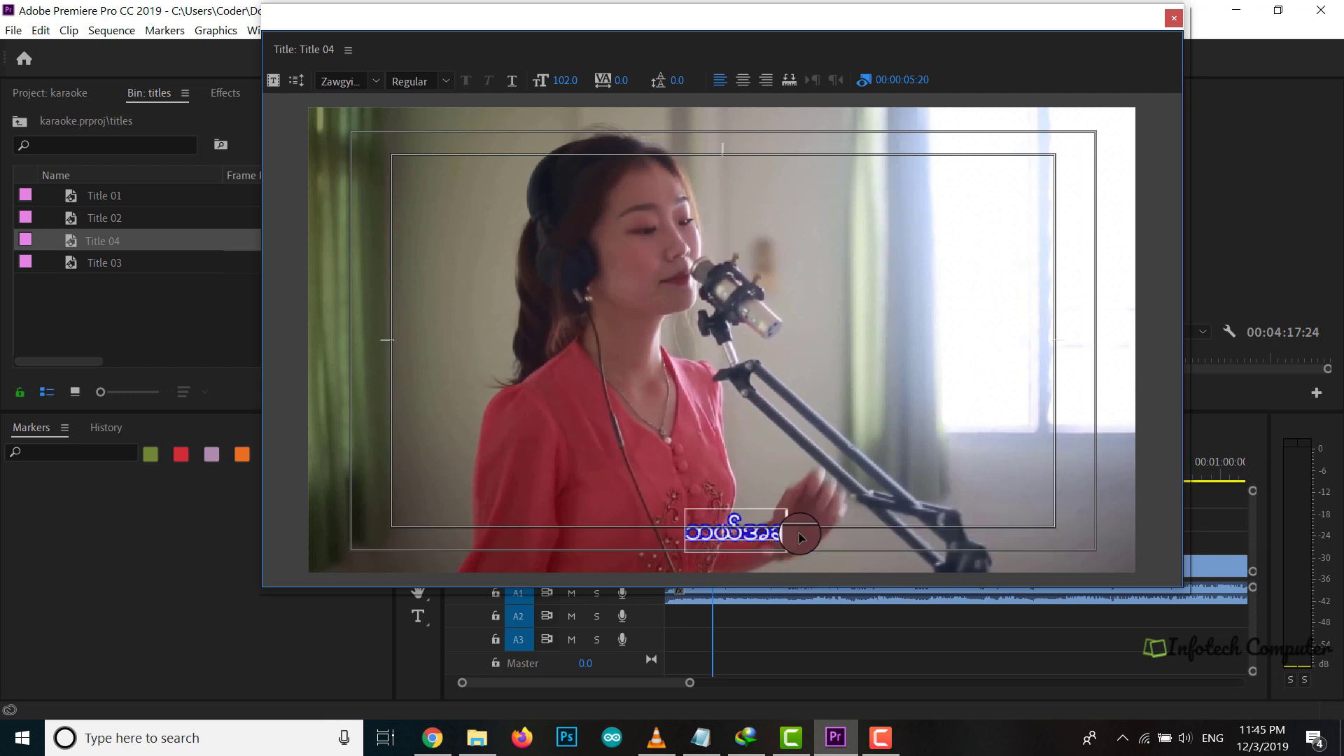
type("ကြယ်မှသည်")
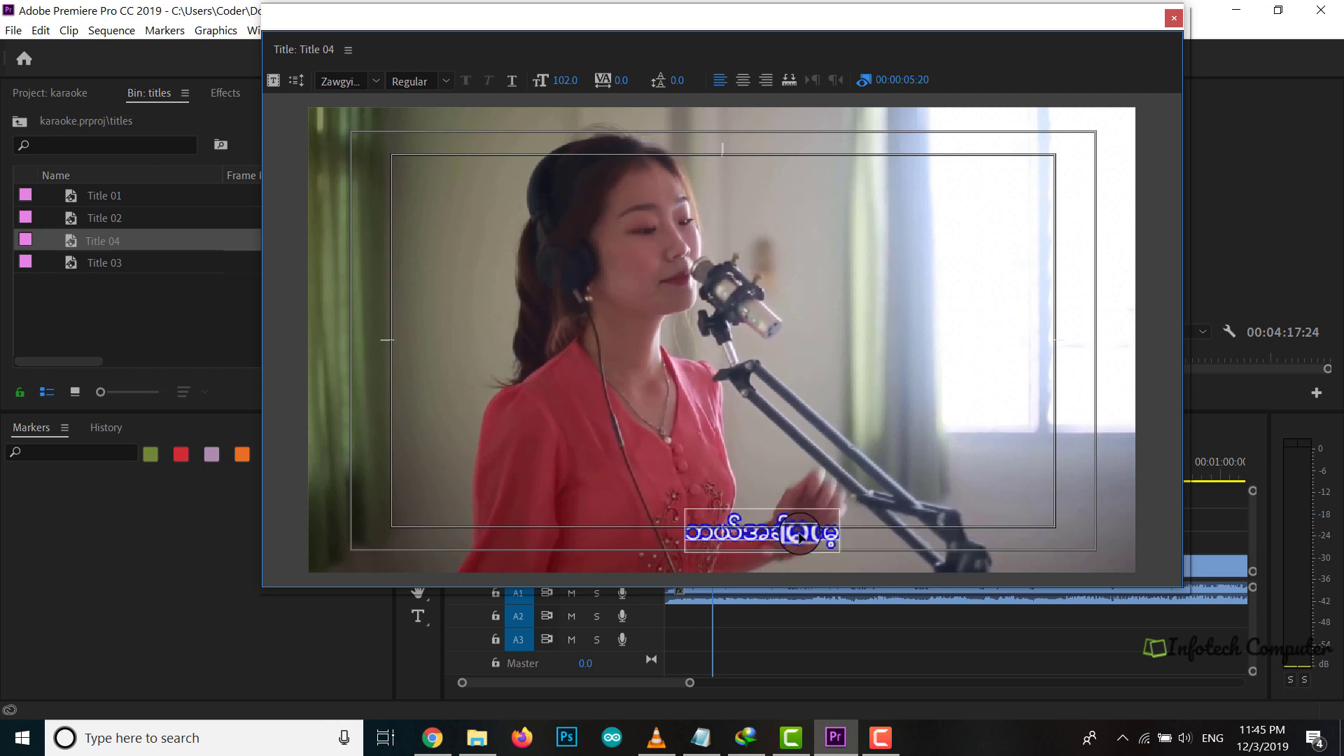
type("ါမ")
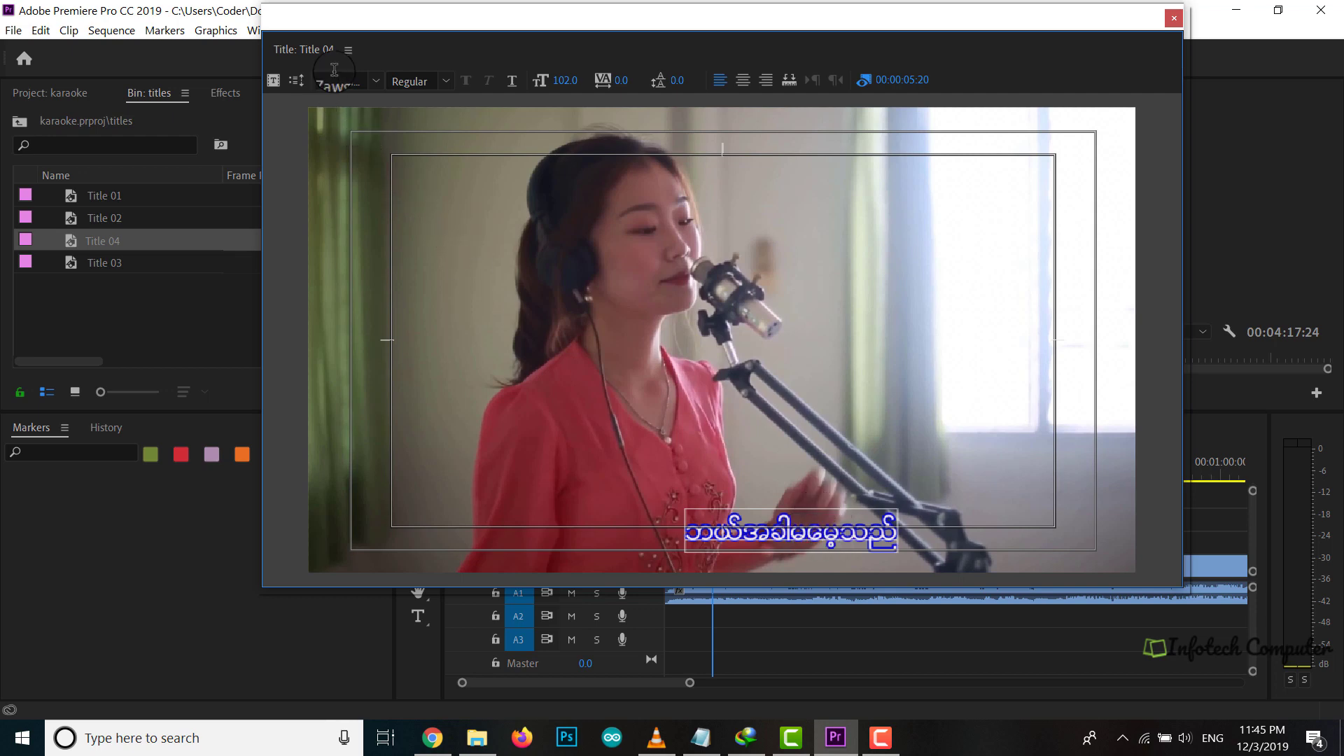
Show the title tools, move the Title 04 lyric with the Selection tool to the right safe title margin, and close the title editor.
left_click(348, 50)
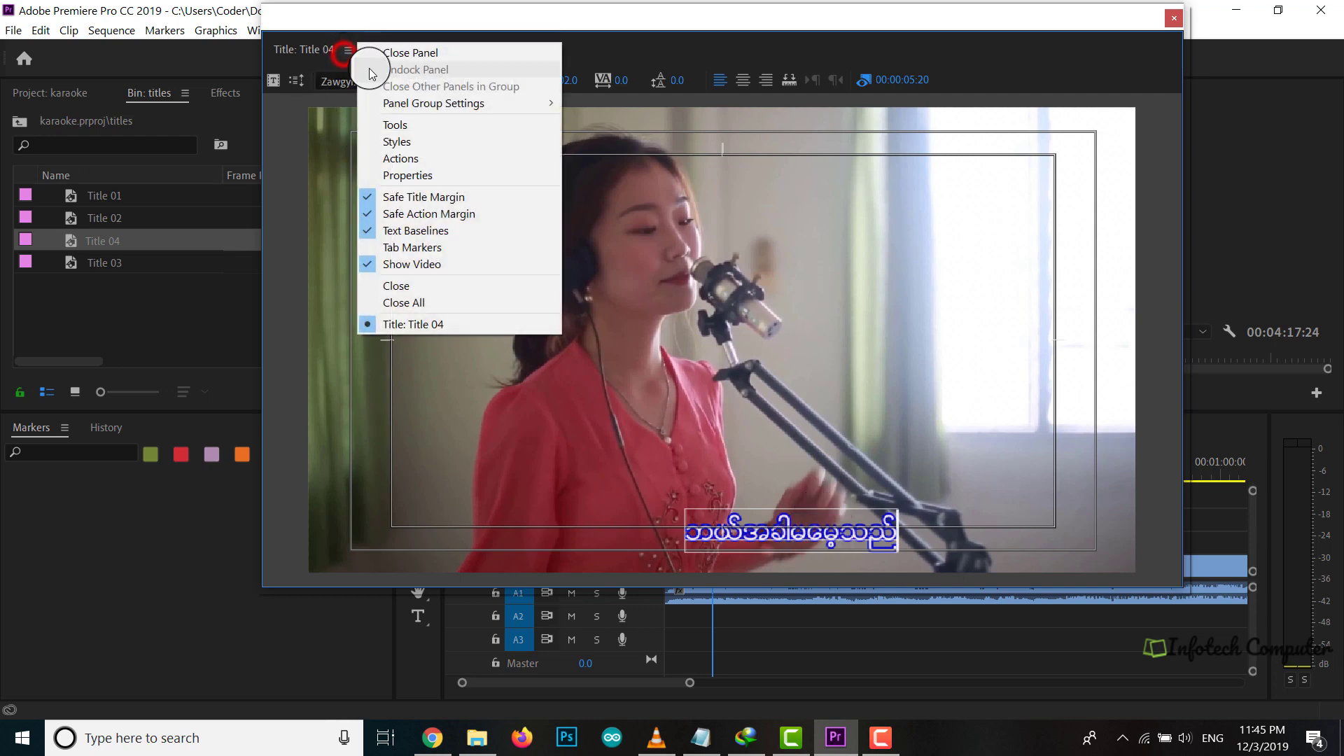
left_click(412, 126)
left_click(276, 53)
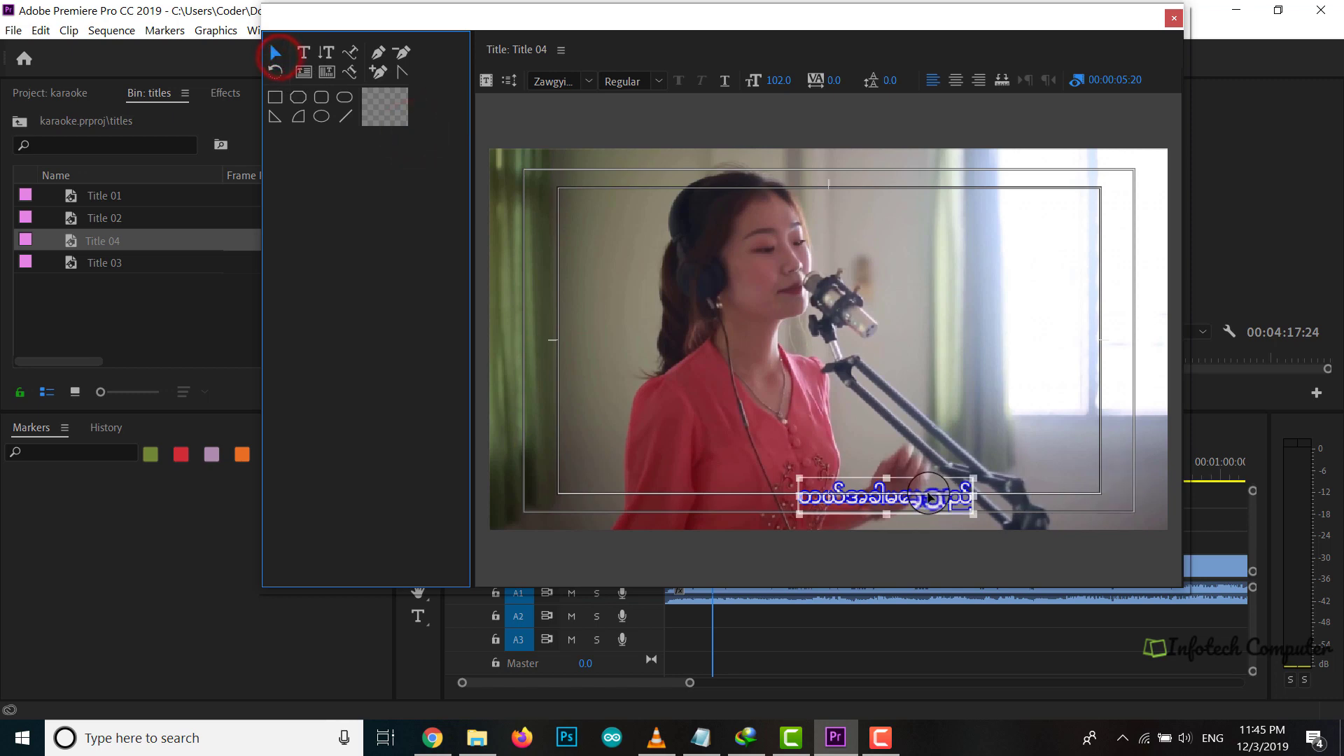
left_click(899, 483)
left_click_drag(899, 483, 1029, 479)
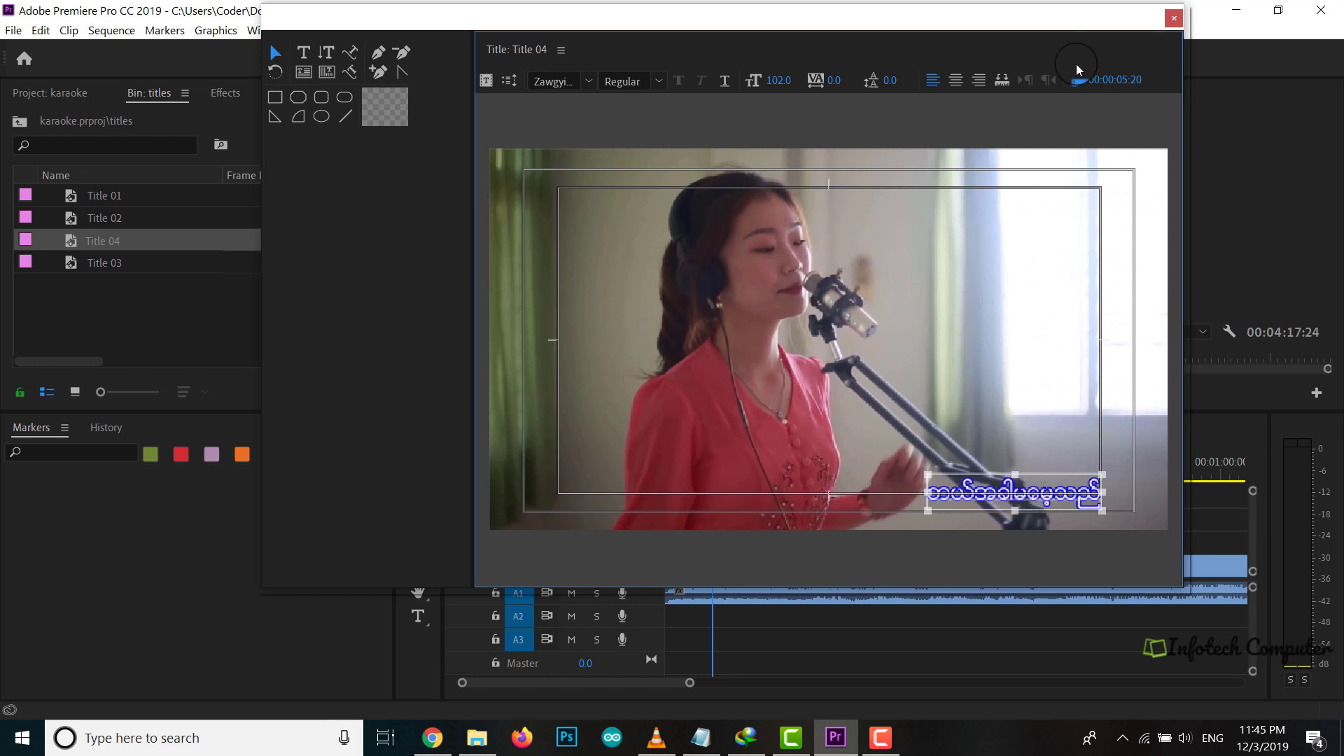
left_click(1174, 17)
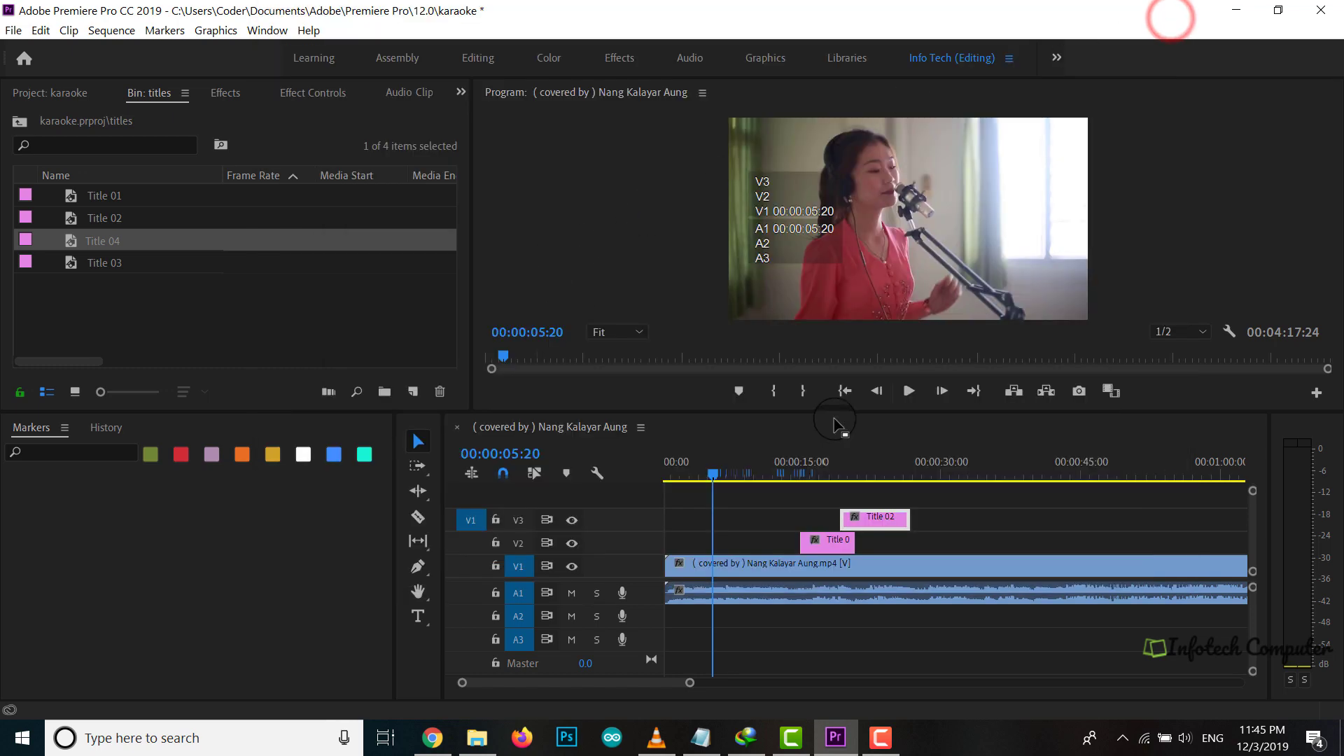
Move the playhead past the title clips, play the song video briefly and stop at 00:00:39:15.
left_click_drag(707, 469, 945, 469)
left_click(903, 393)
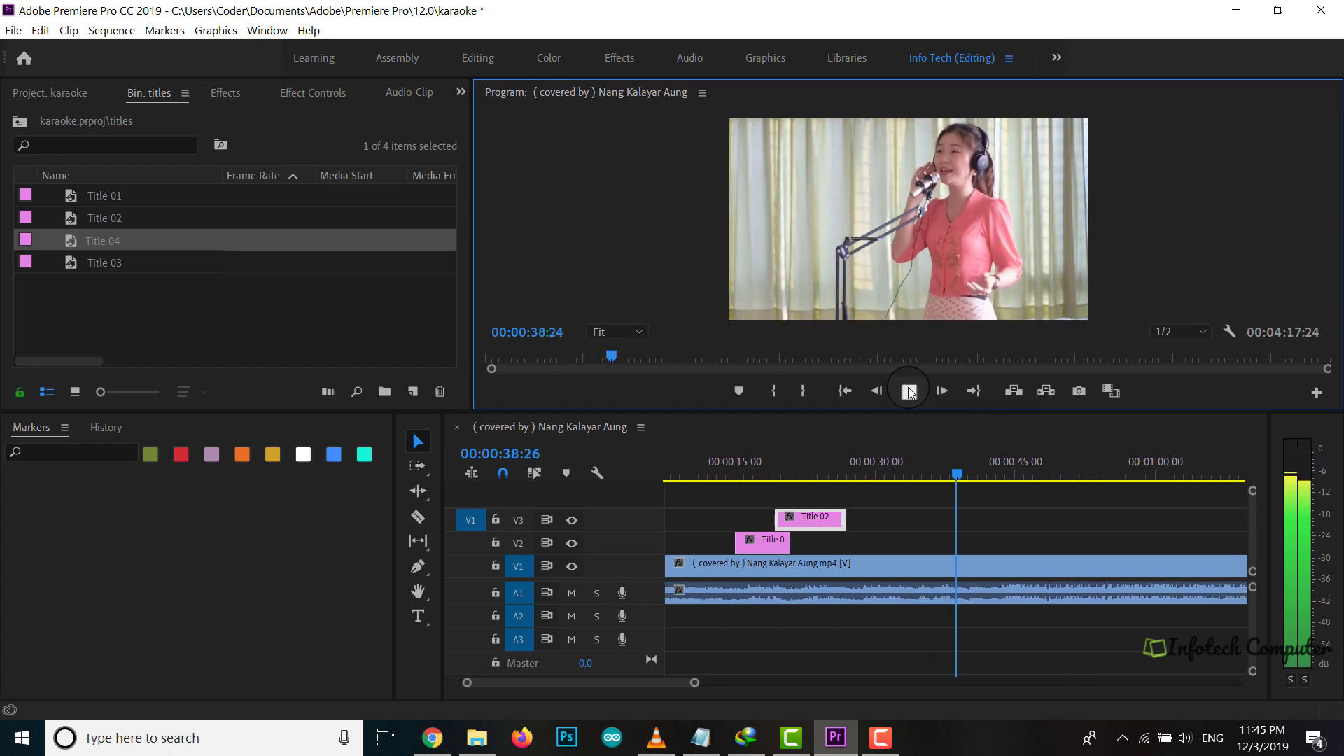
left_click(908, 388)
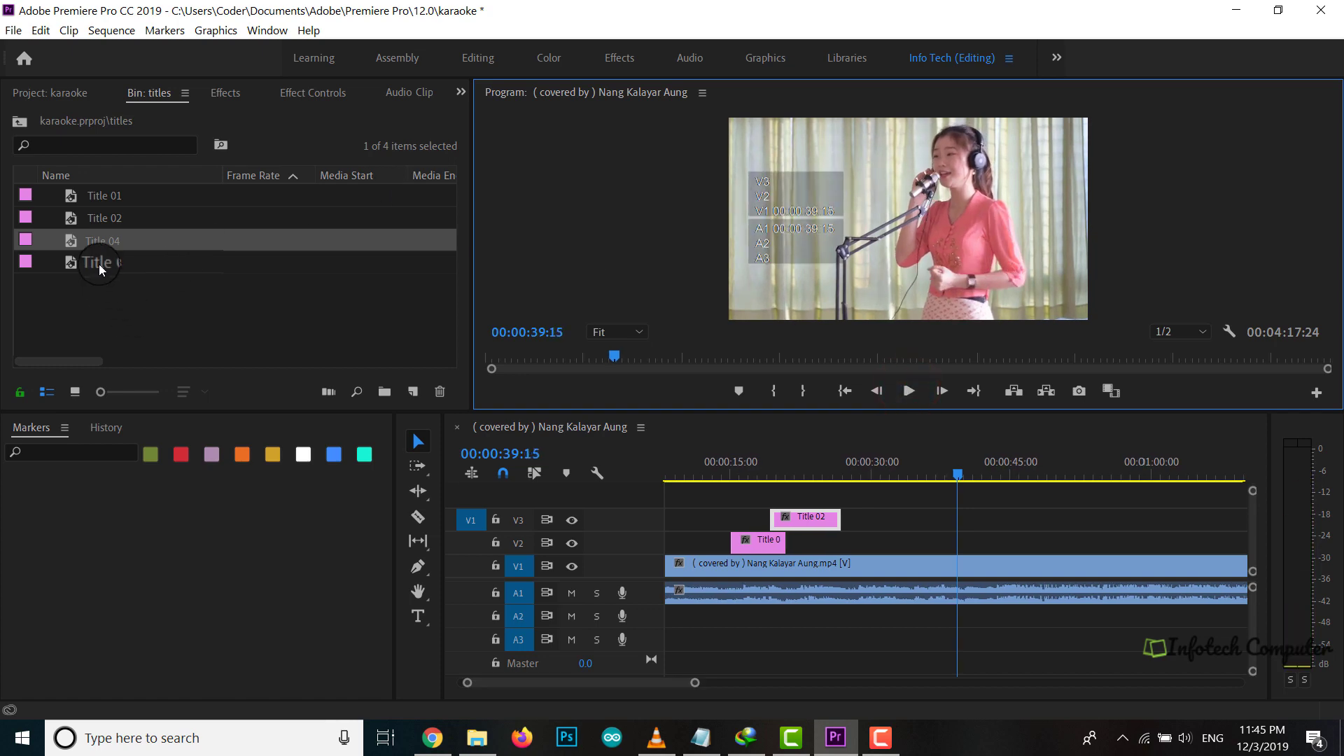
Duplicate Title 03 in the titles bin and rename the copy as Title 05.
left_click(114, 301)
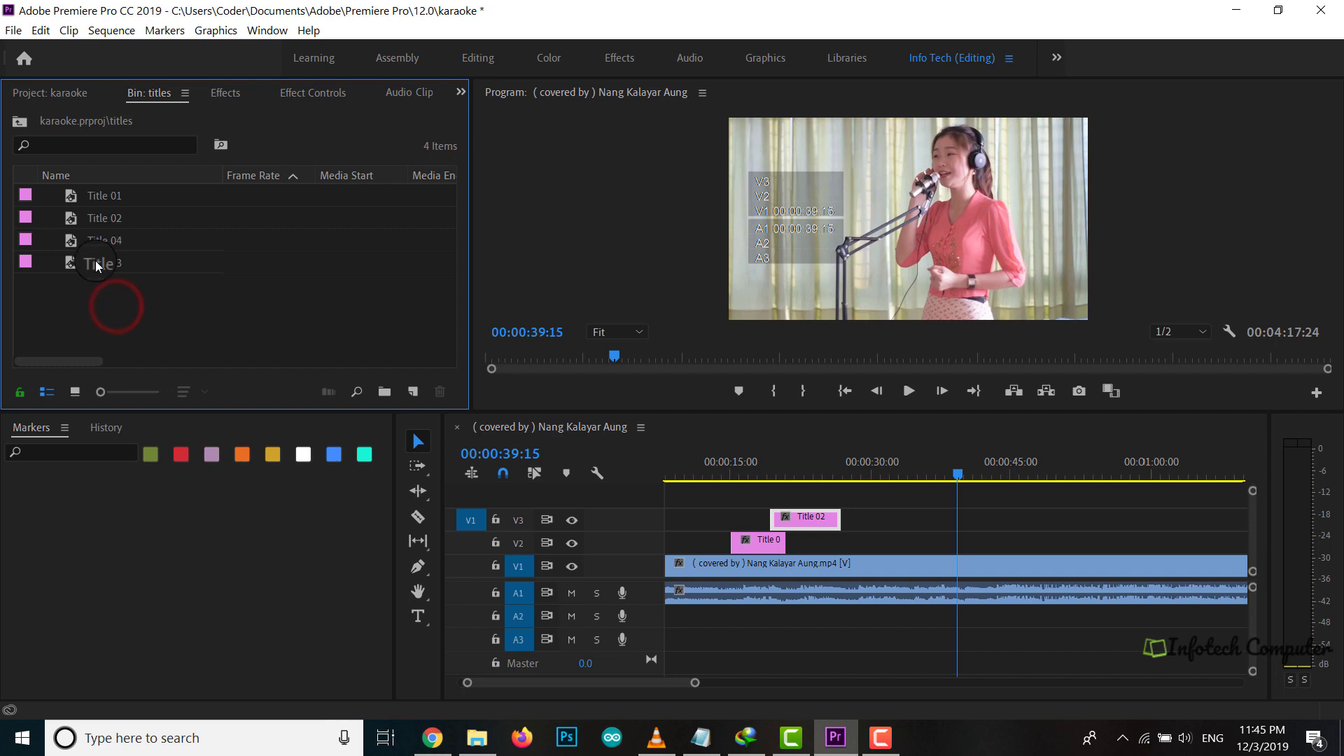
left_click(91, 266)
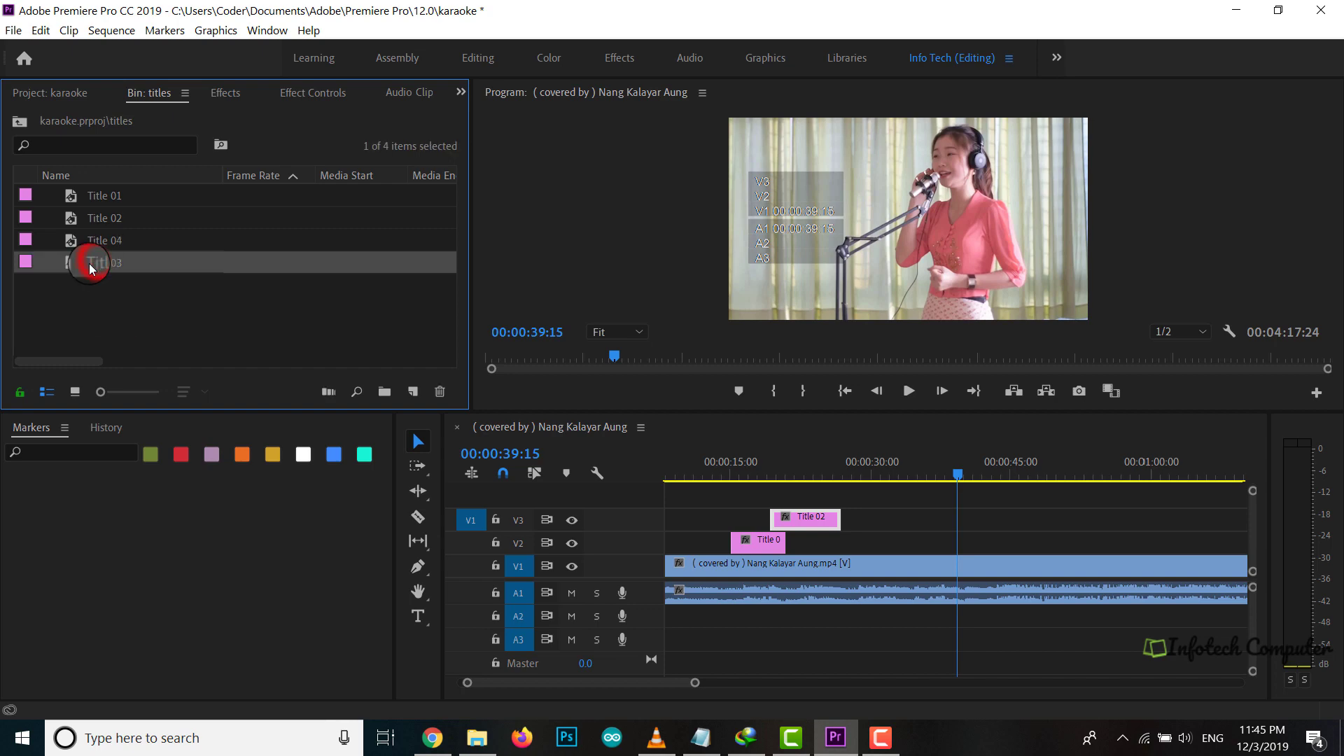
key("ctrl+v")
left_click(114, 263)
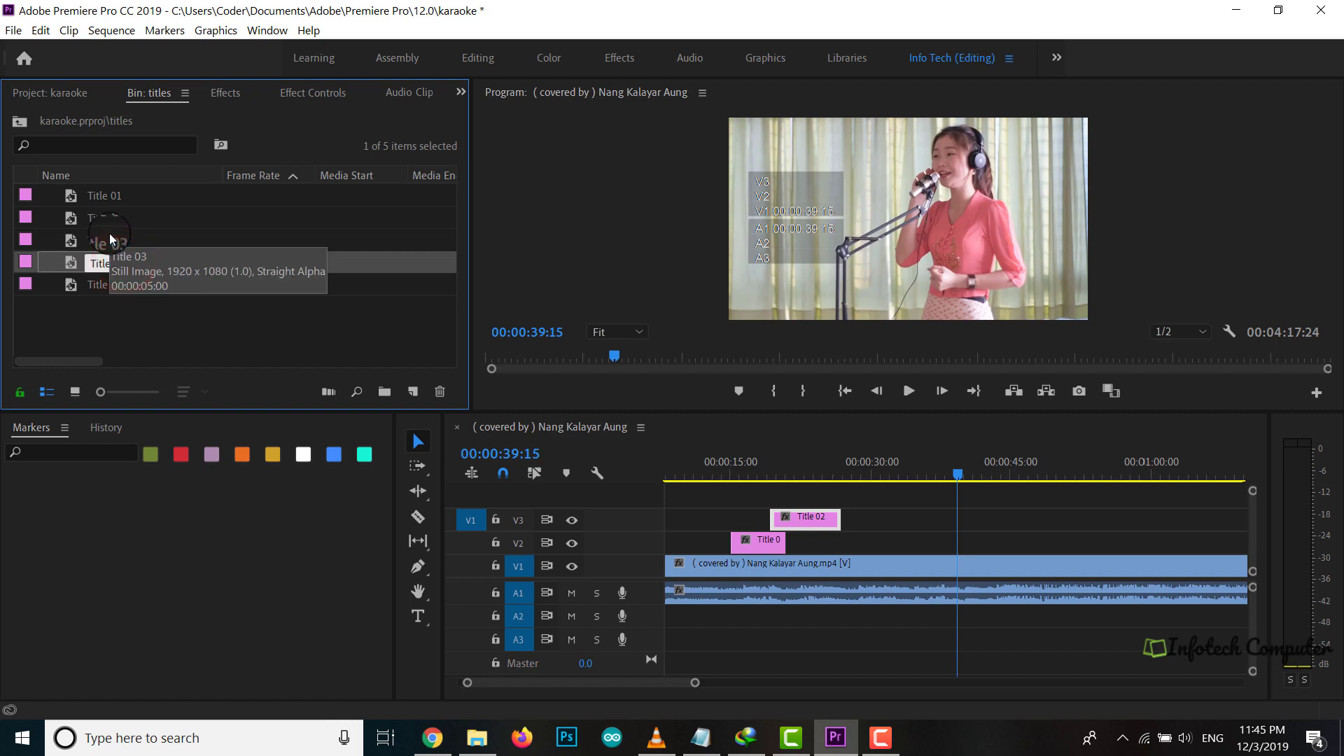
key("BackSpace")
type("5")
key("Return")
Open Title 05 in the title editor, show the title tools and select the entire lyric with the Type tool.
double_click(74, 262)
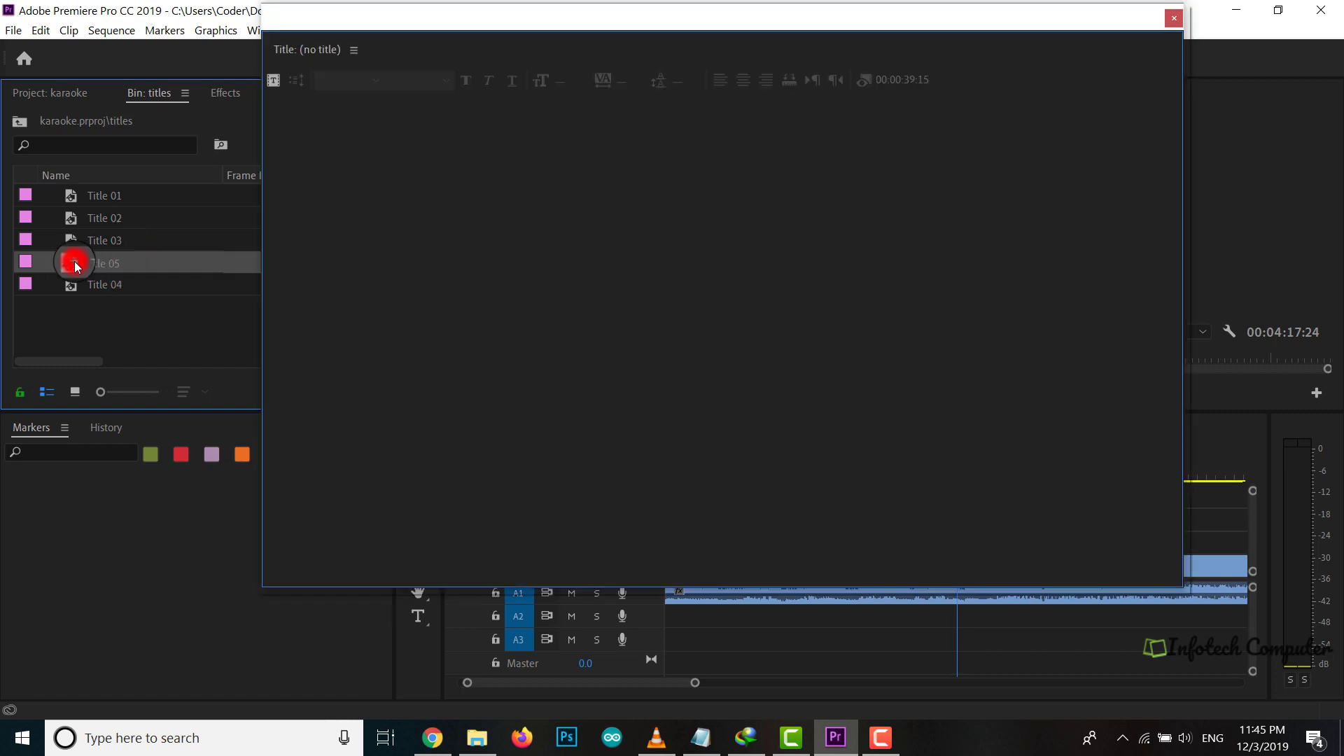
left_click(587, 494)
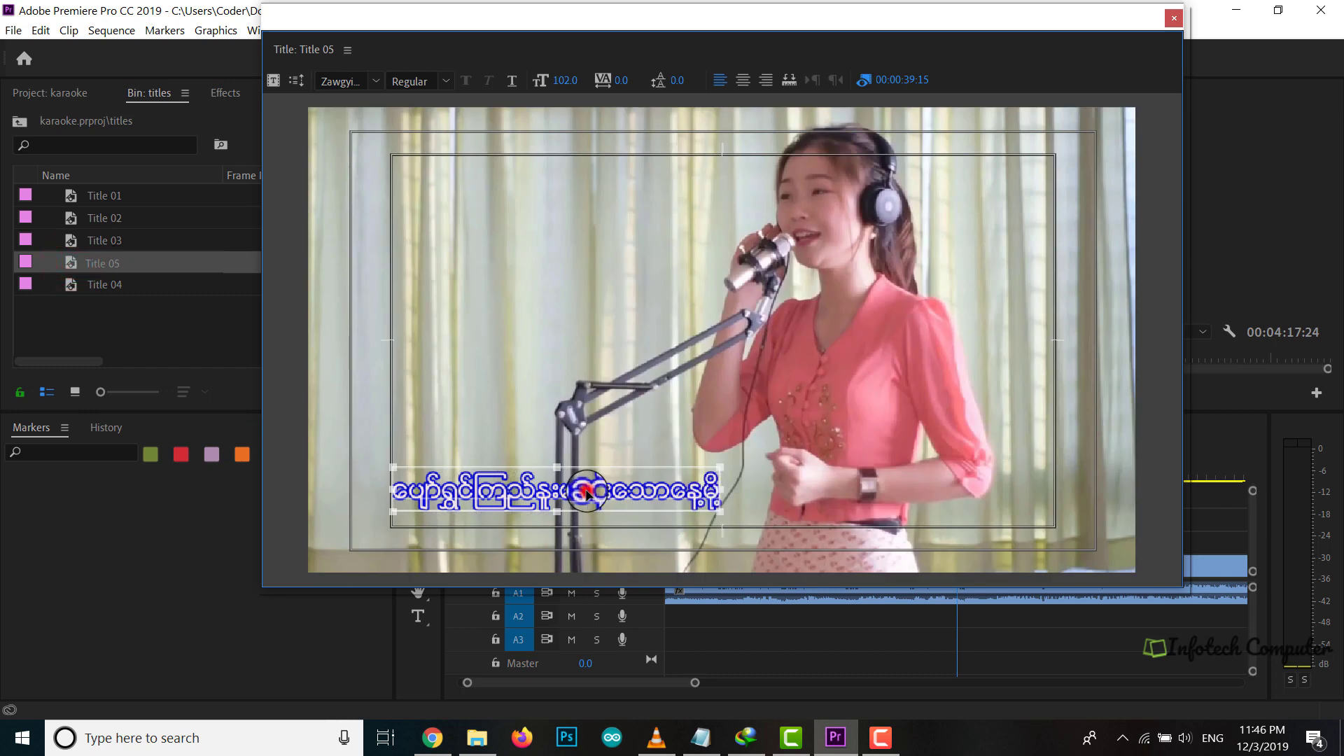
left_click(465, 499)
left_click(356, 48)
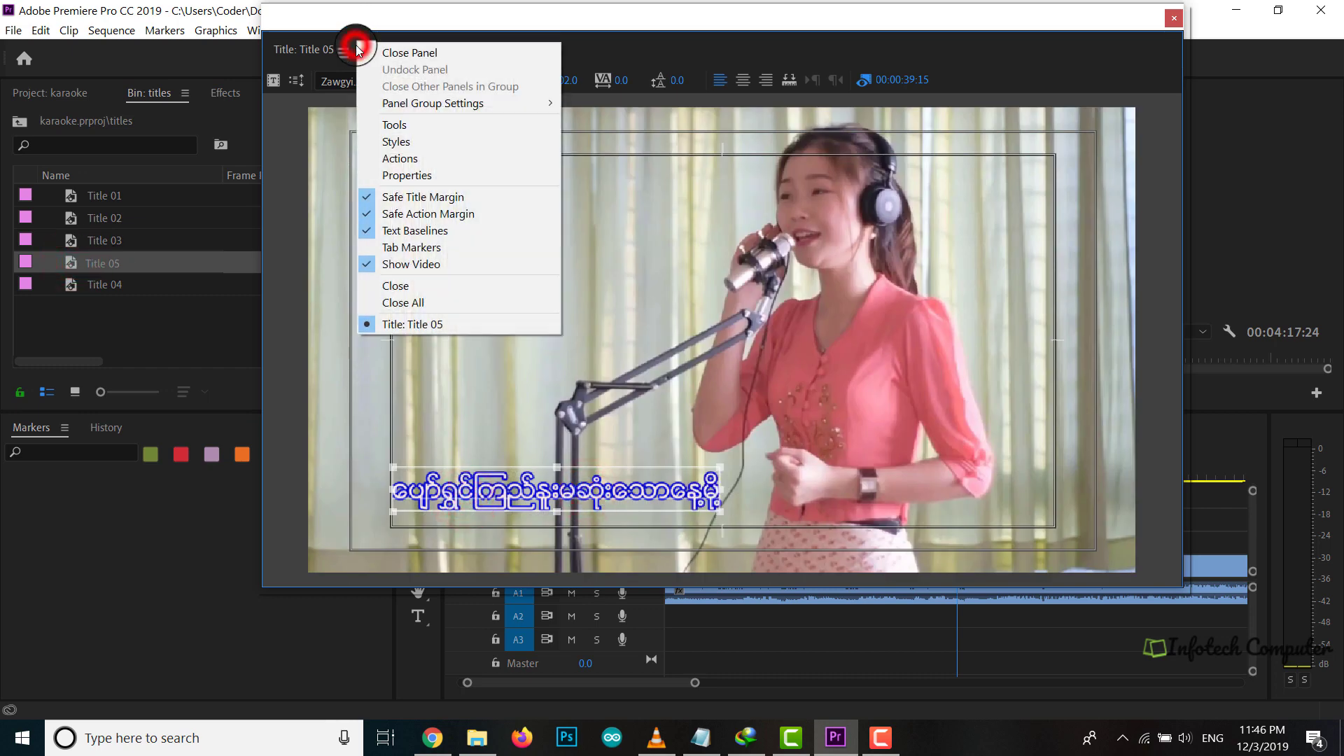
left_click(396, 129)
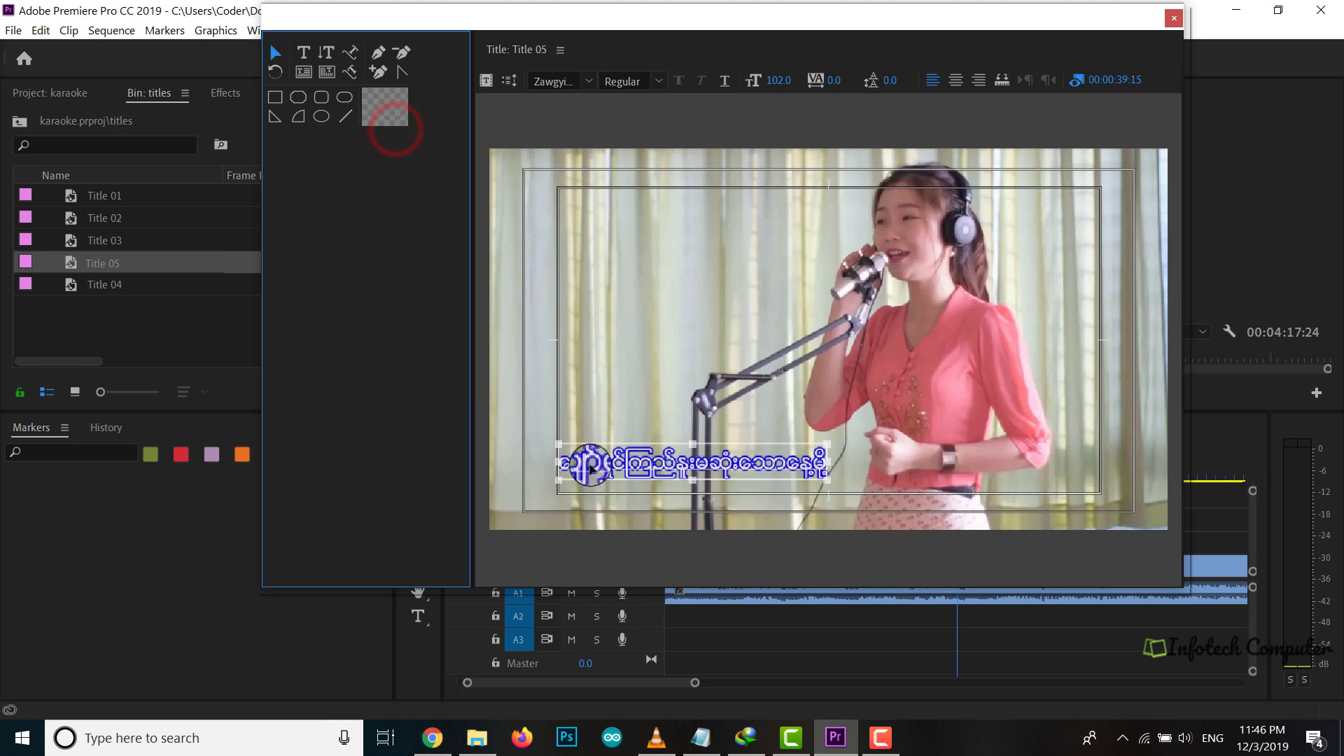
left_click(301, 51)
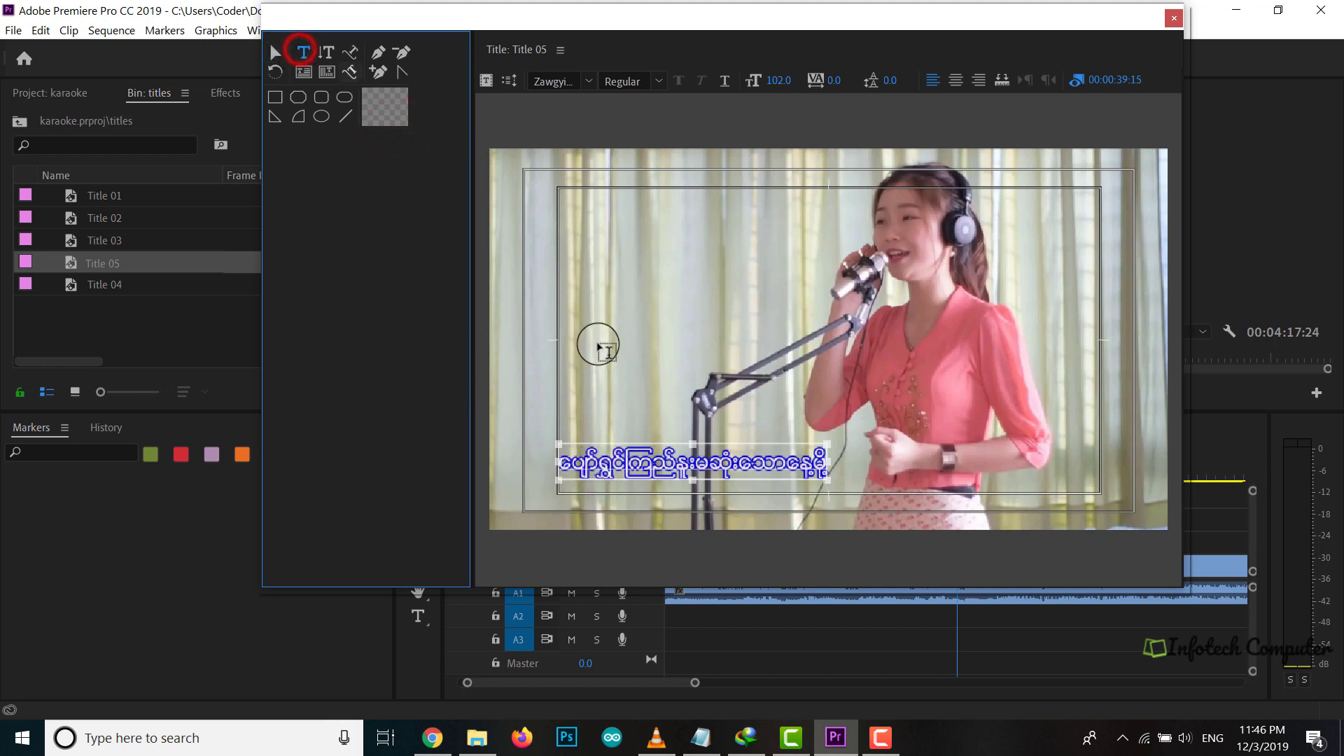
left_click(607, 459)
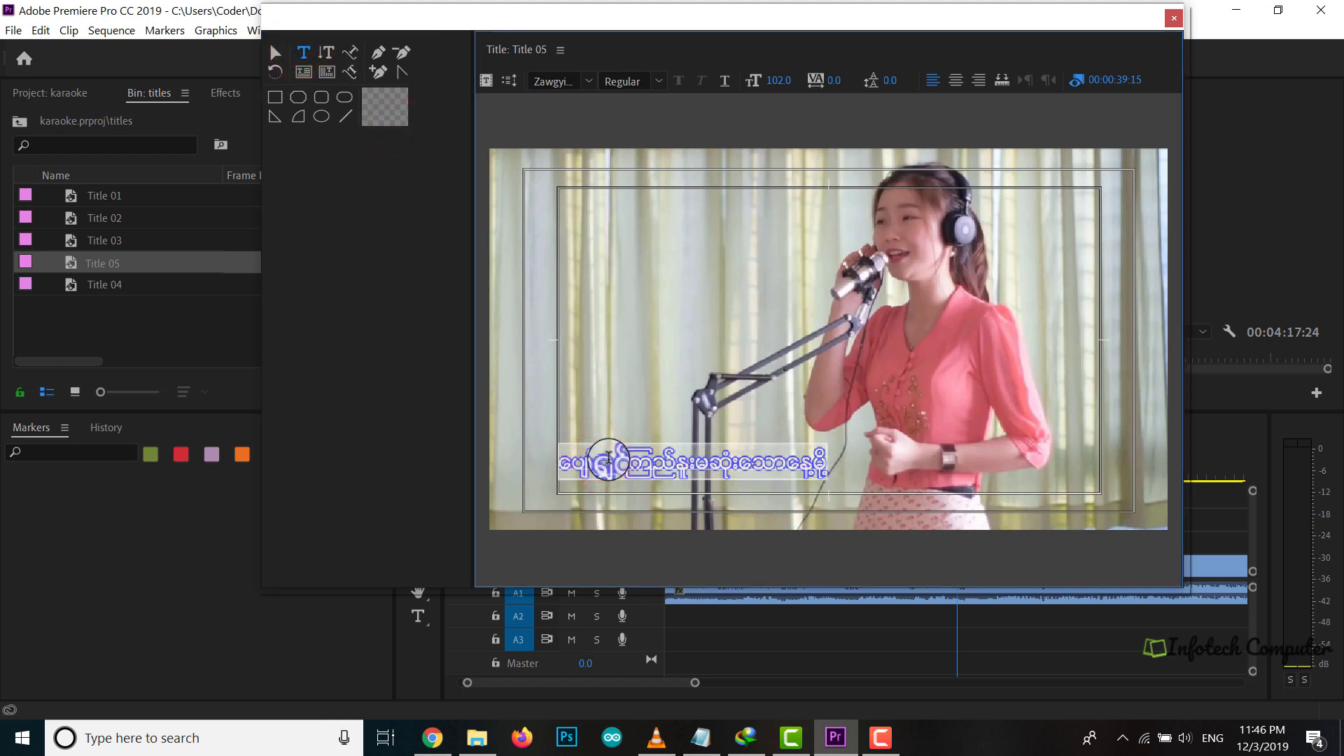
Replace the Title 05 lyric with "မောင်မယ်နှစ်ဦးသား" and close the title editor.
type("ေမာင္ေလိန")
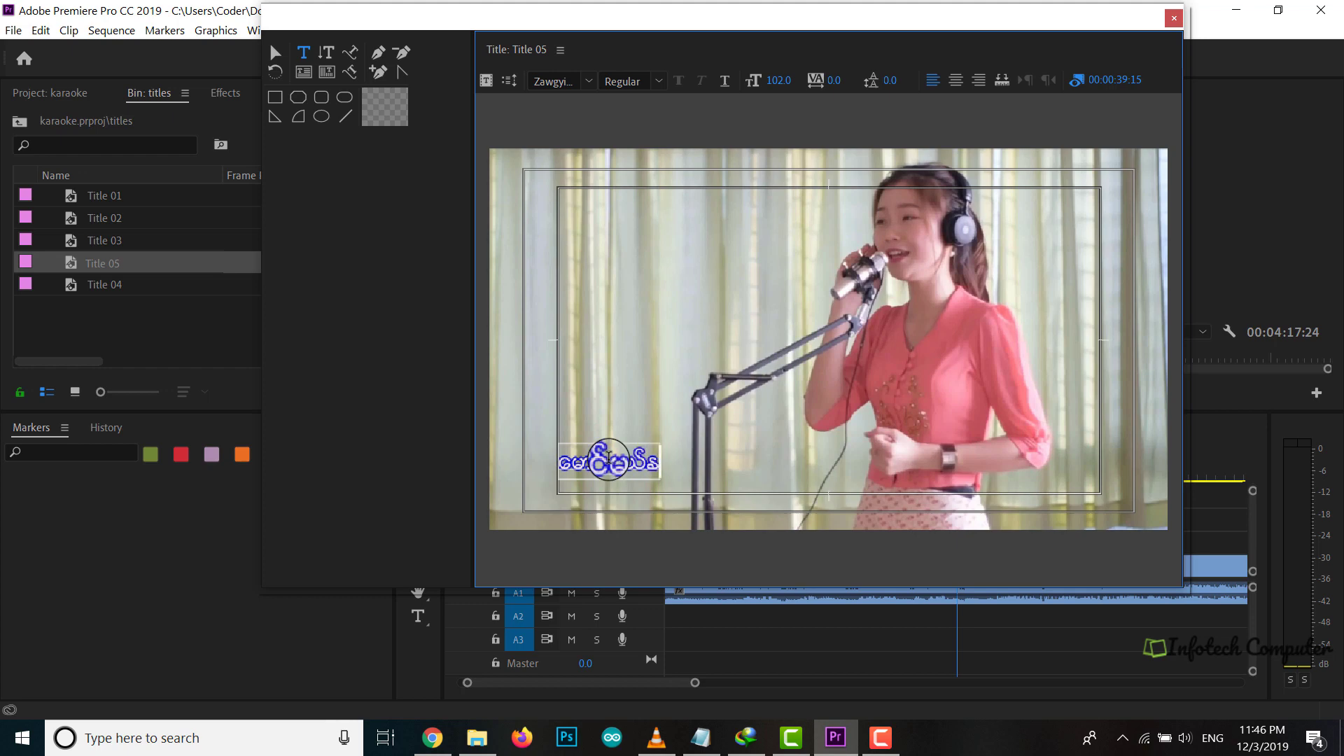
type("စ္ေသား")
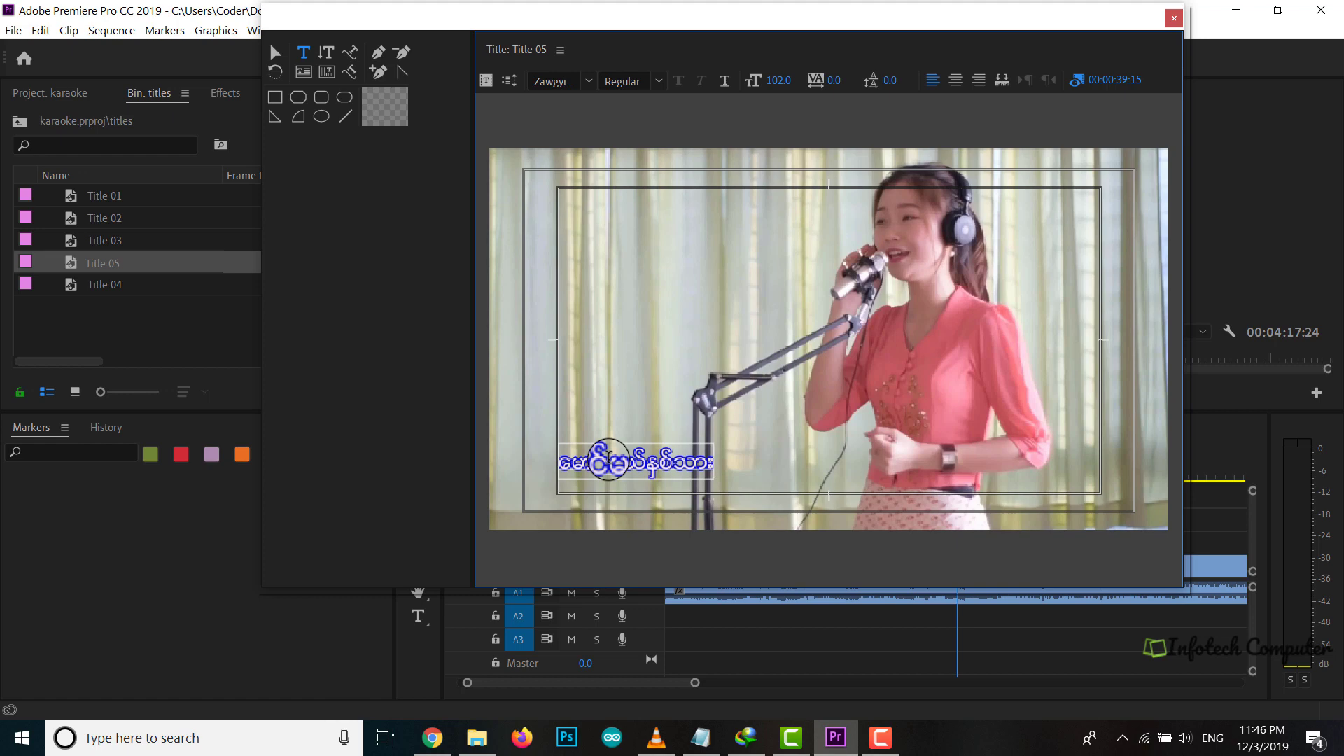
key("BackSpace")
key("BackSpace")
key("BackSpace")
key("BackSpace")
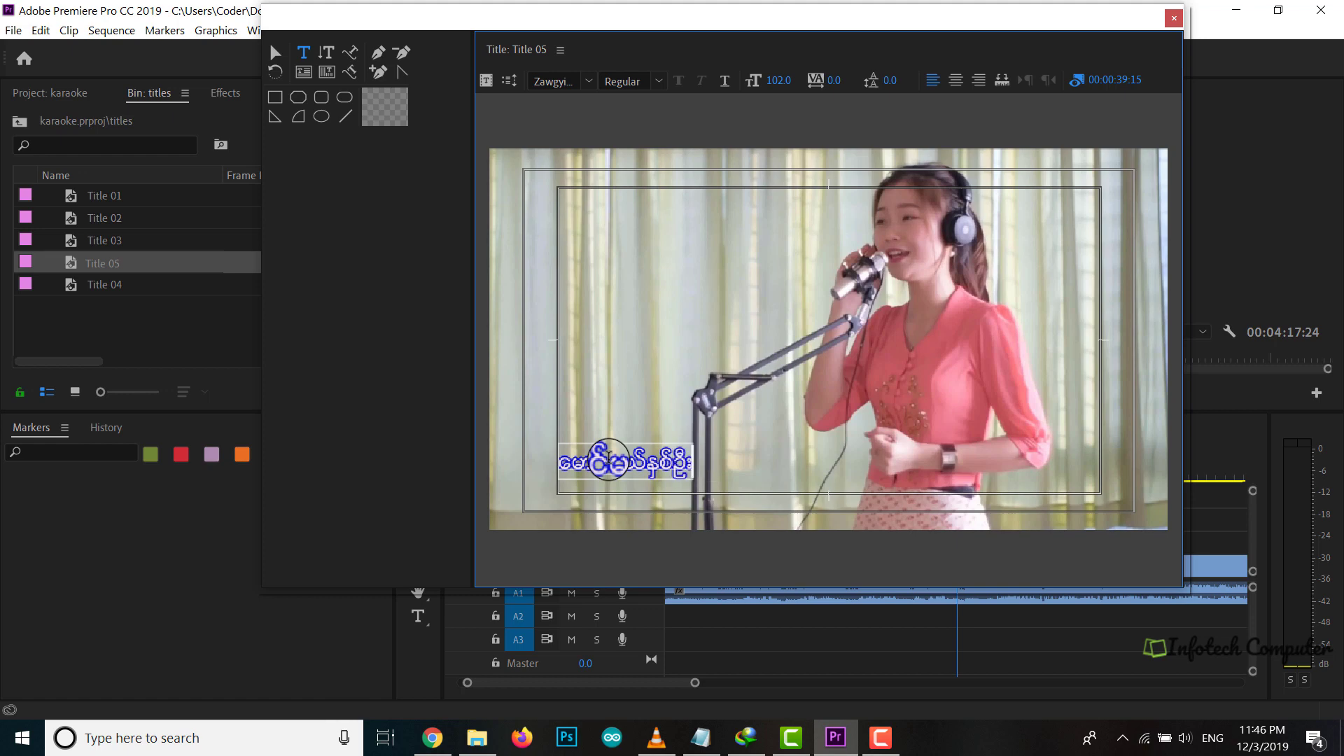
type("ေသား")
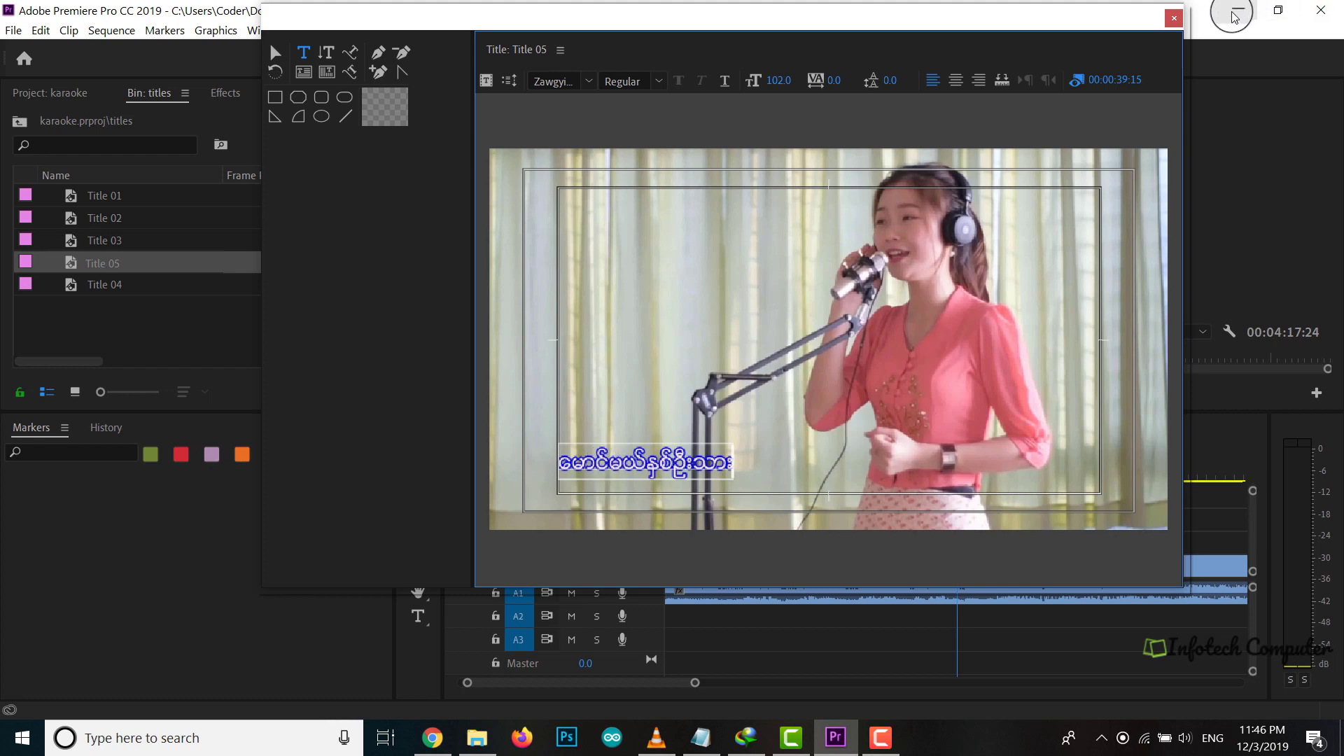
left_click(1175, 19)
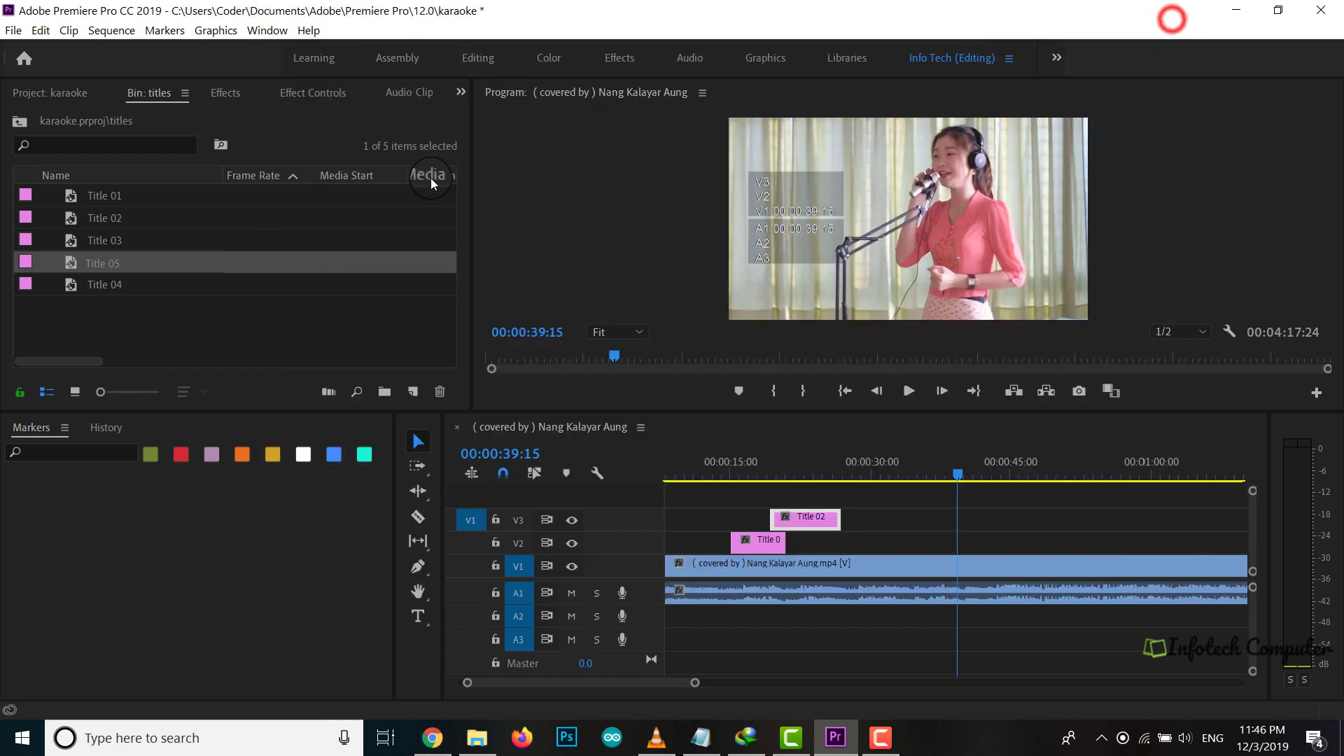
Duplicate Title 04 in the titles bin and rename the copy as Title 06.
left_click_drag(91, 291, 74, 284)
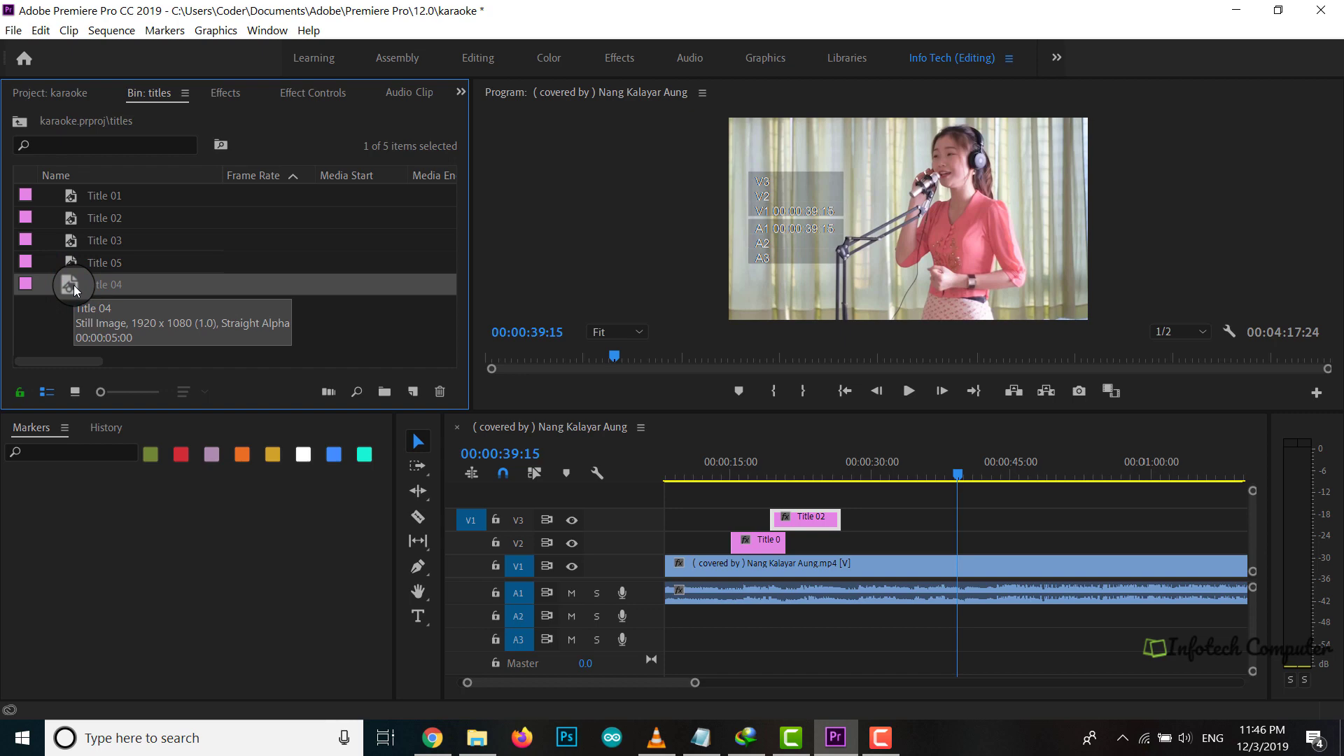
key("ctrl+v")
left_click(115, 290)
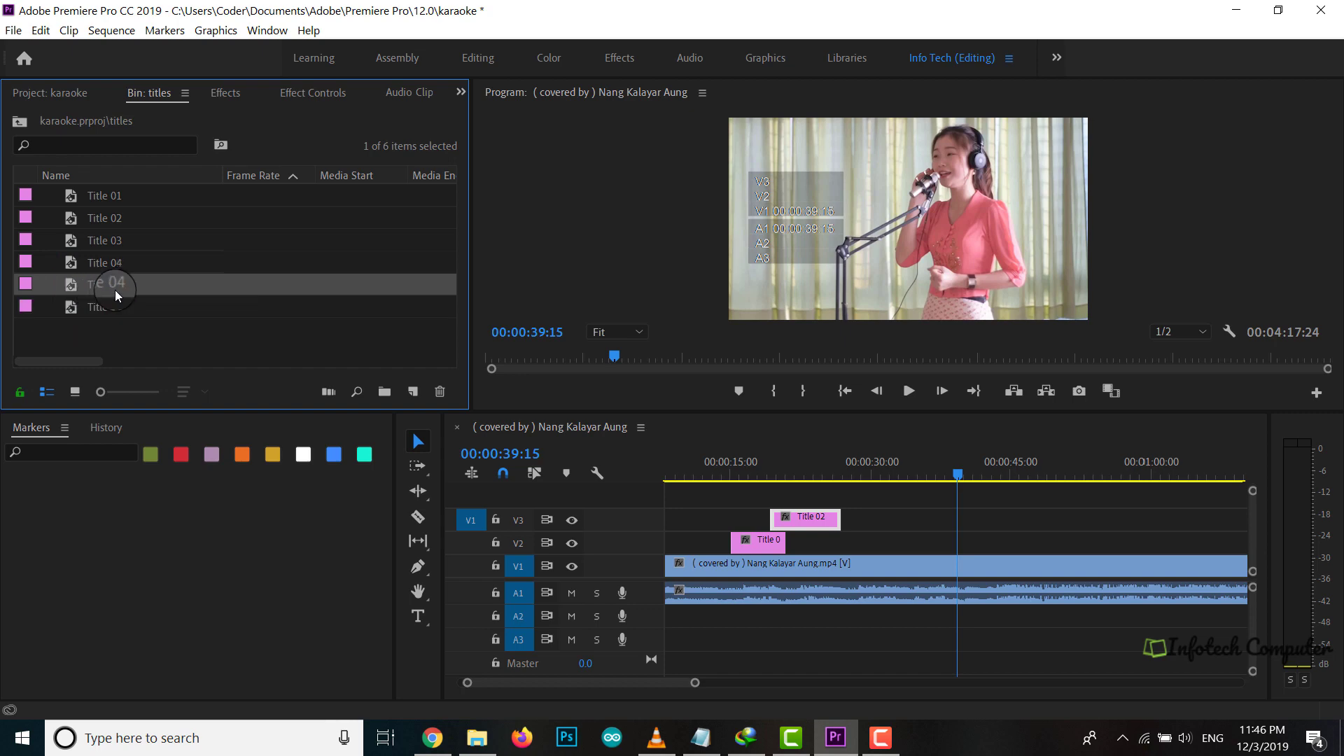
left_click(117, 288)
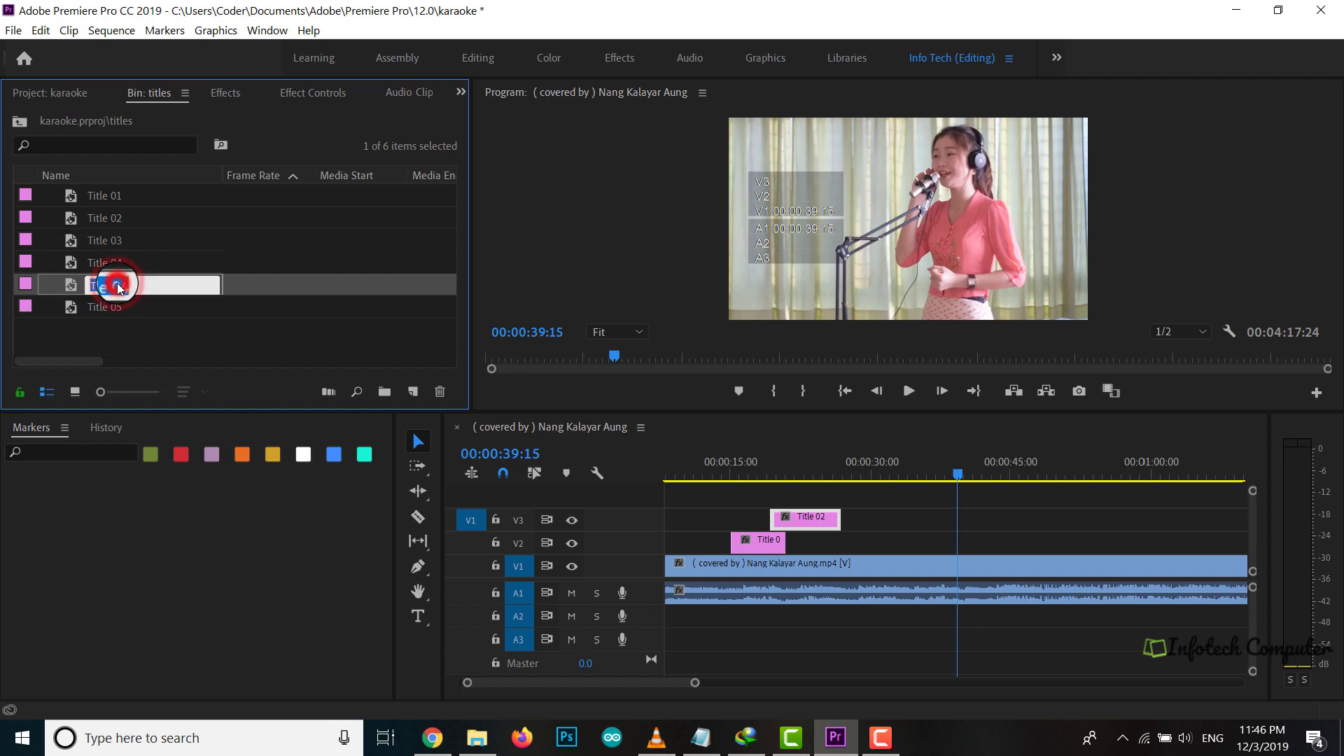
type("Title 0")
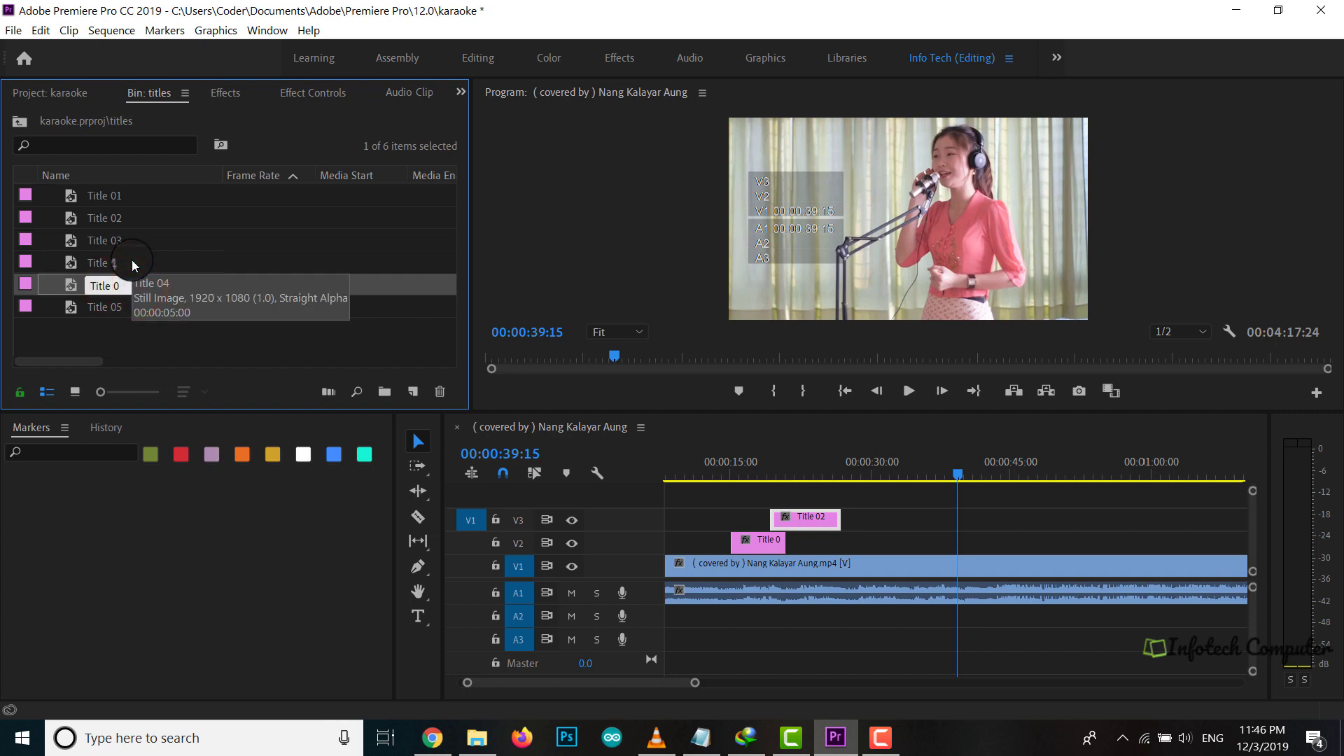
type("6")
key("Return")
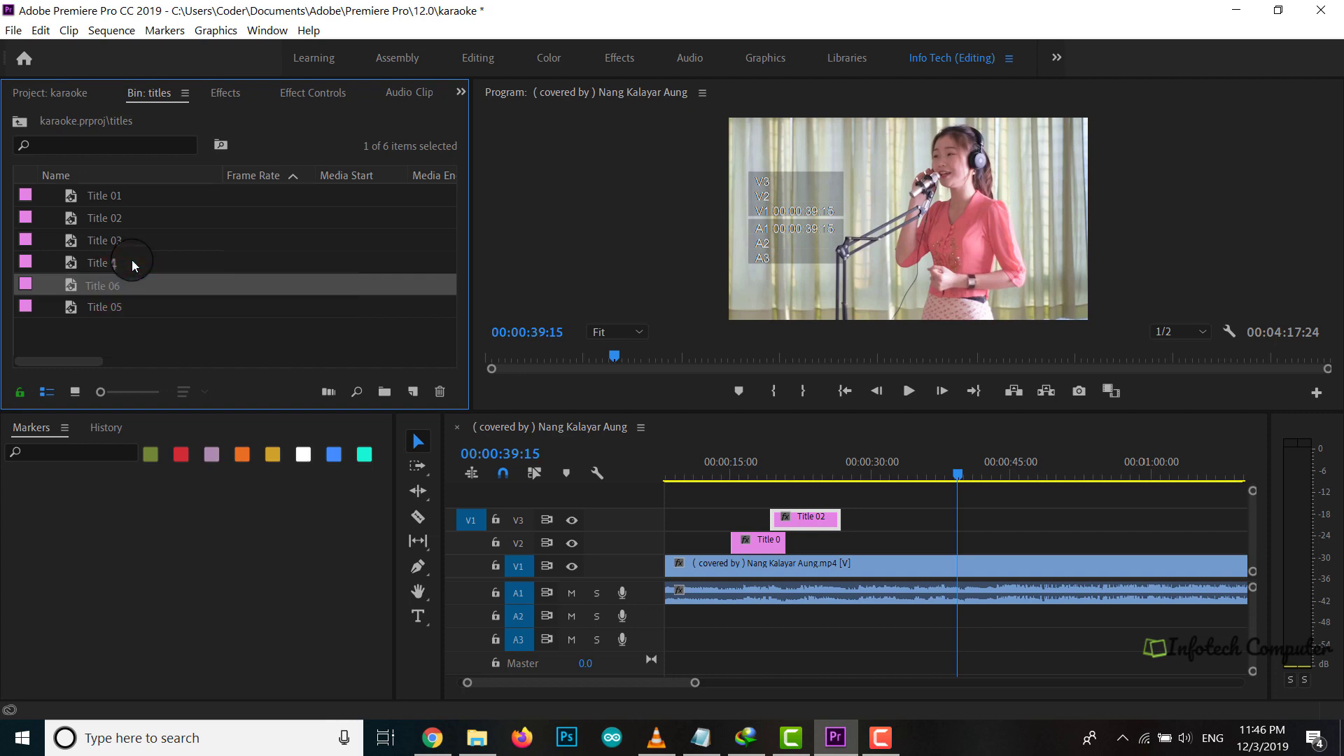
Open Title 06 in the title editor and replace its lyric with "အပြုံးပန်းကိုယ်စီ ပွင့်လန်းလို့နေ".
double_click(74, 287)
left_click(906, 528)
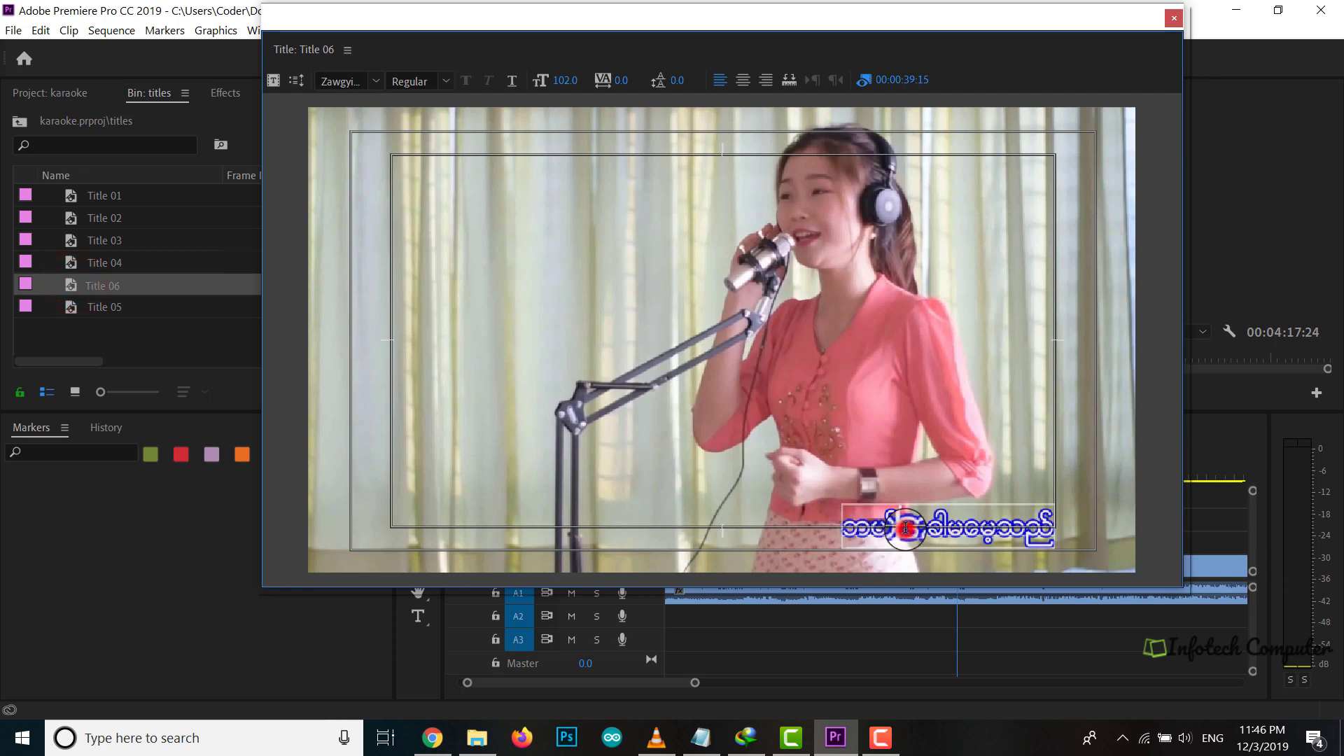
double_click(906, 528)
type("အြ")
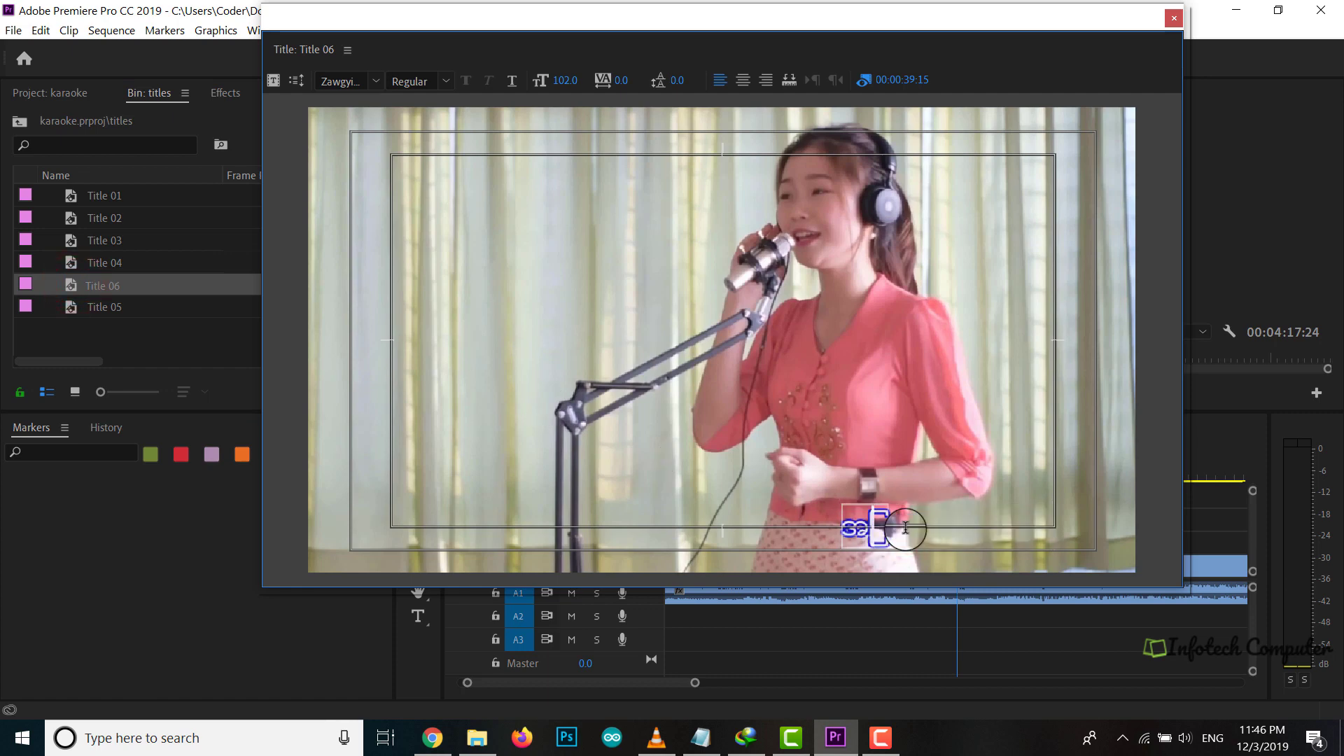
type("မည")
key("BackSpace")
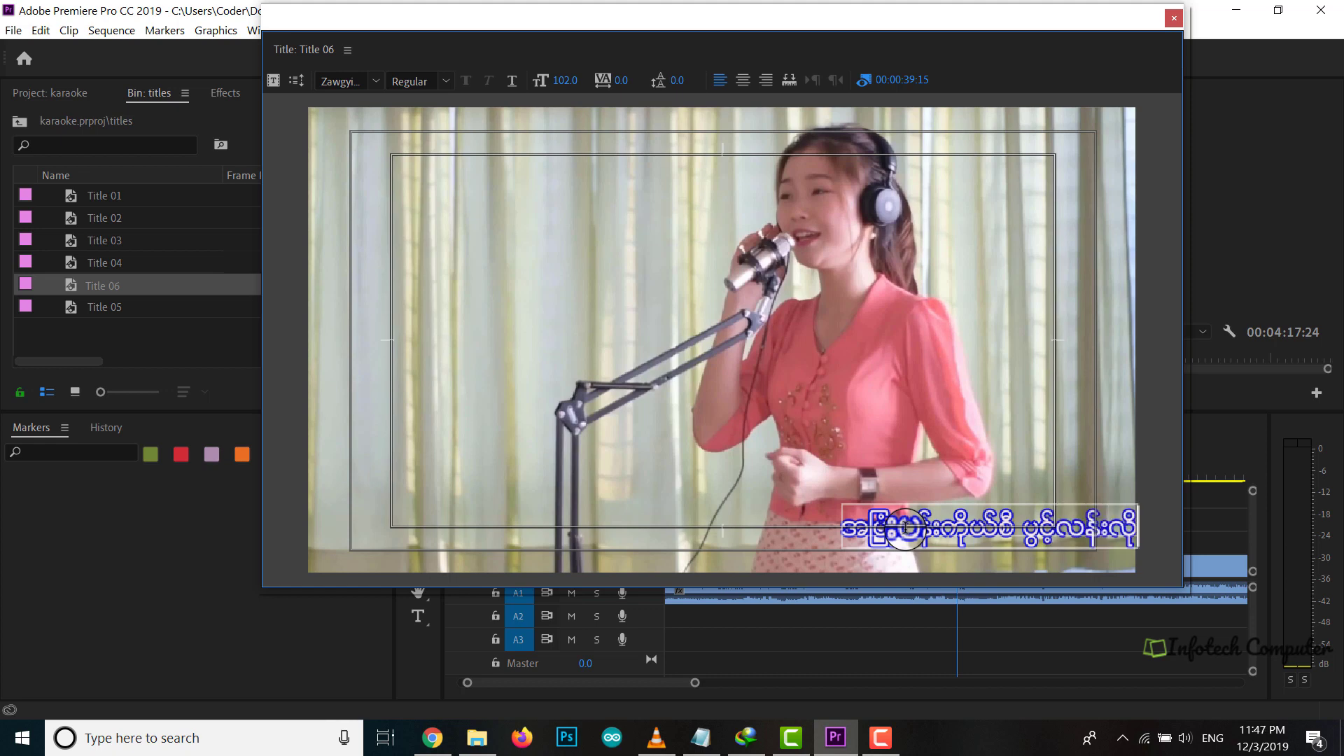
Show the title tools, move the Title 06 lyric inside the safe margins with the Selection tool, and close the title editor.
left_click(347, 50)
left_click(393, 127)
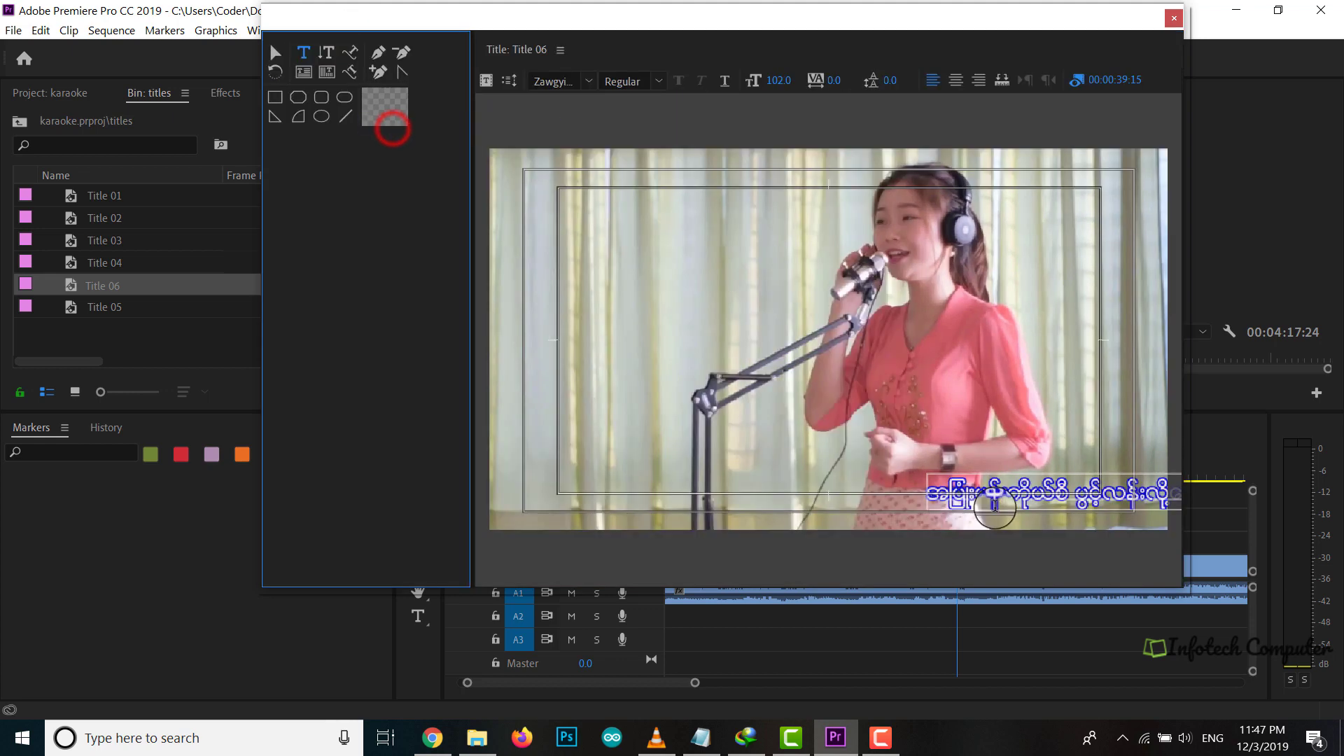
left_click(283, 56)
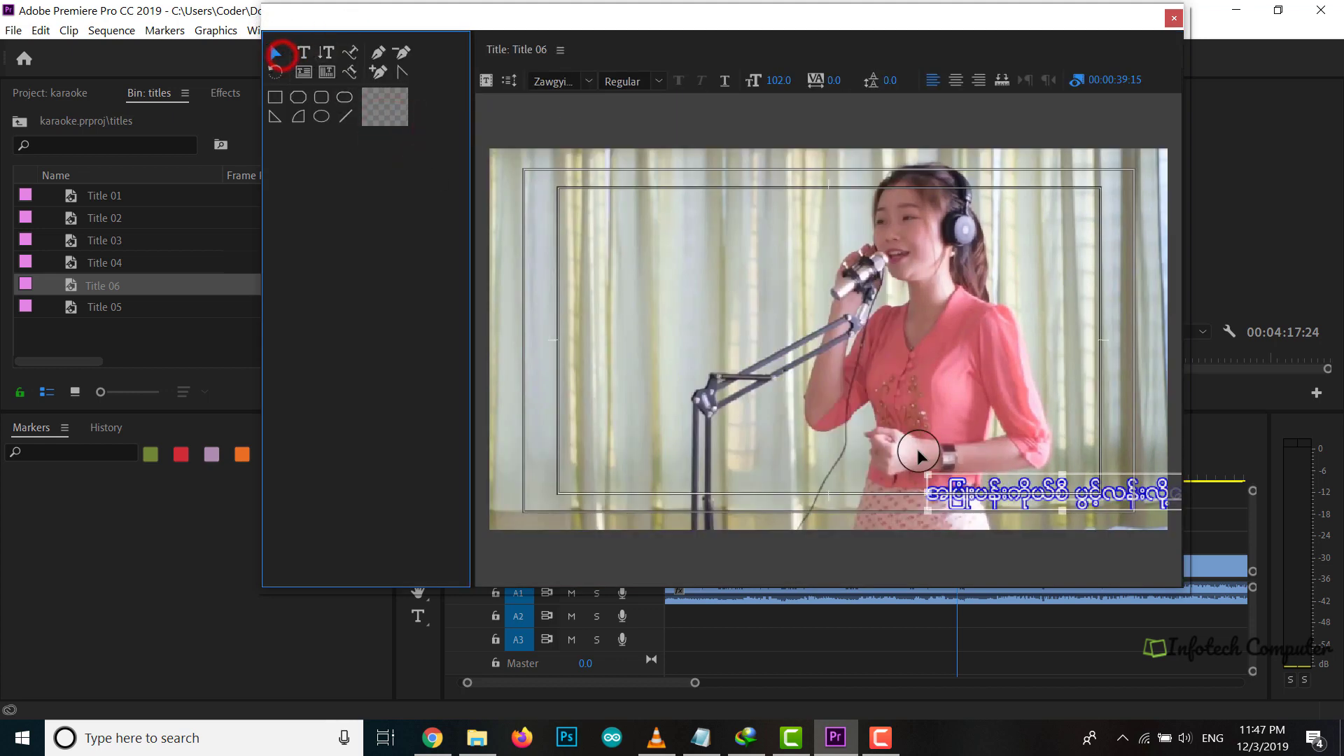
left_click_drag(955, 478, 873, 460)
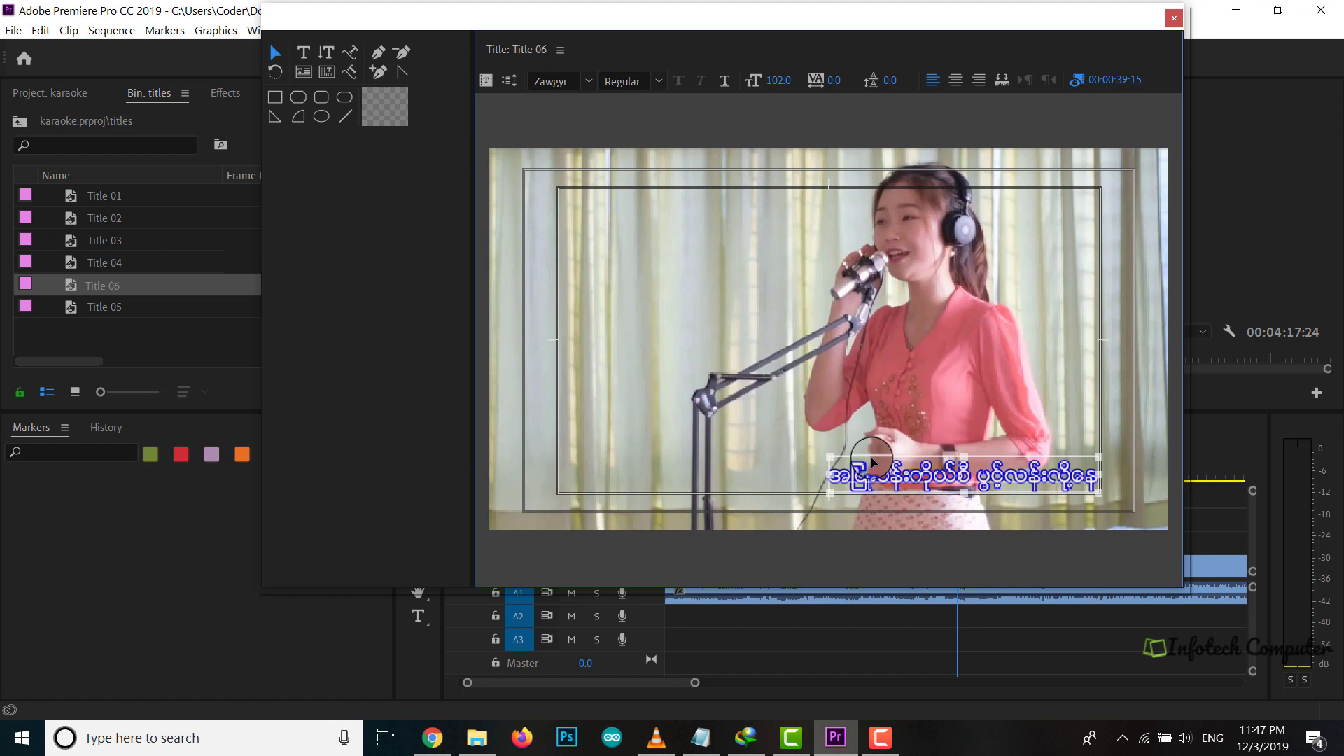
left_click(1168, 27)
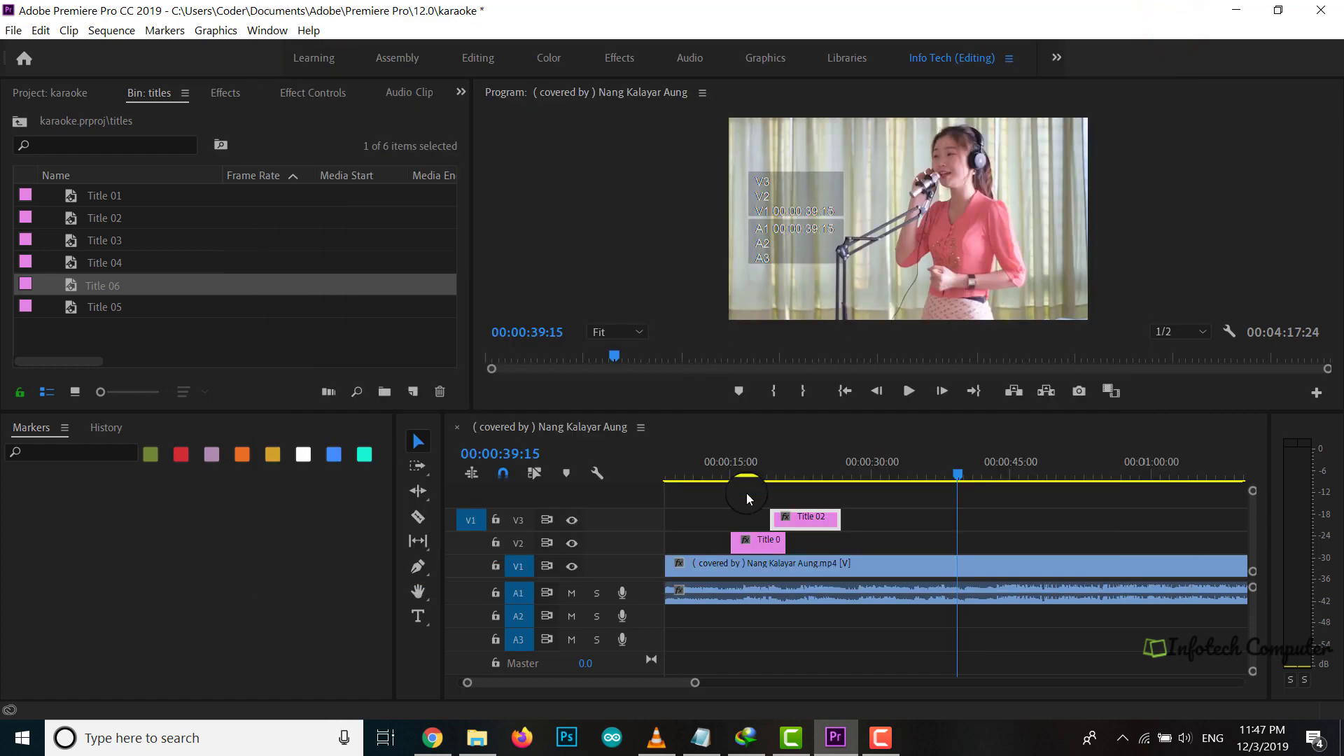
Place Titles 03 to 06 in sequence after Title 02, with 03 and 05 on V2 and 04 and 06 on V3.
left_click(815, 521)
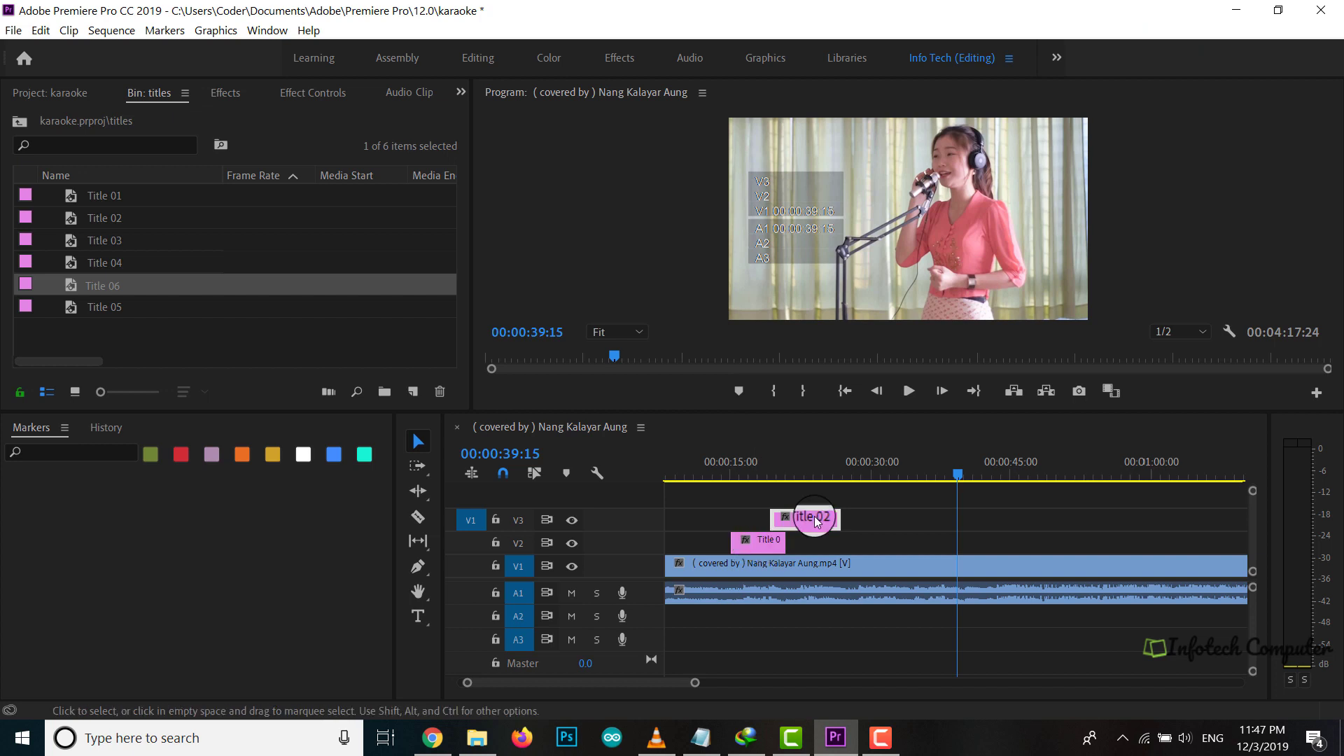
left_click_drag(87, 241, 804, 538)
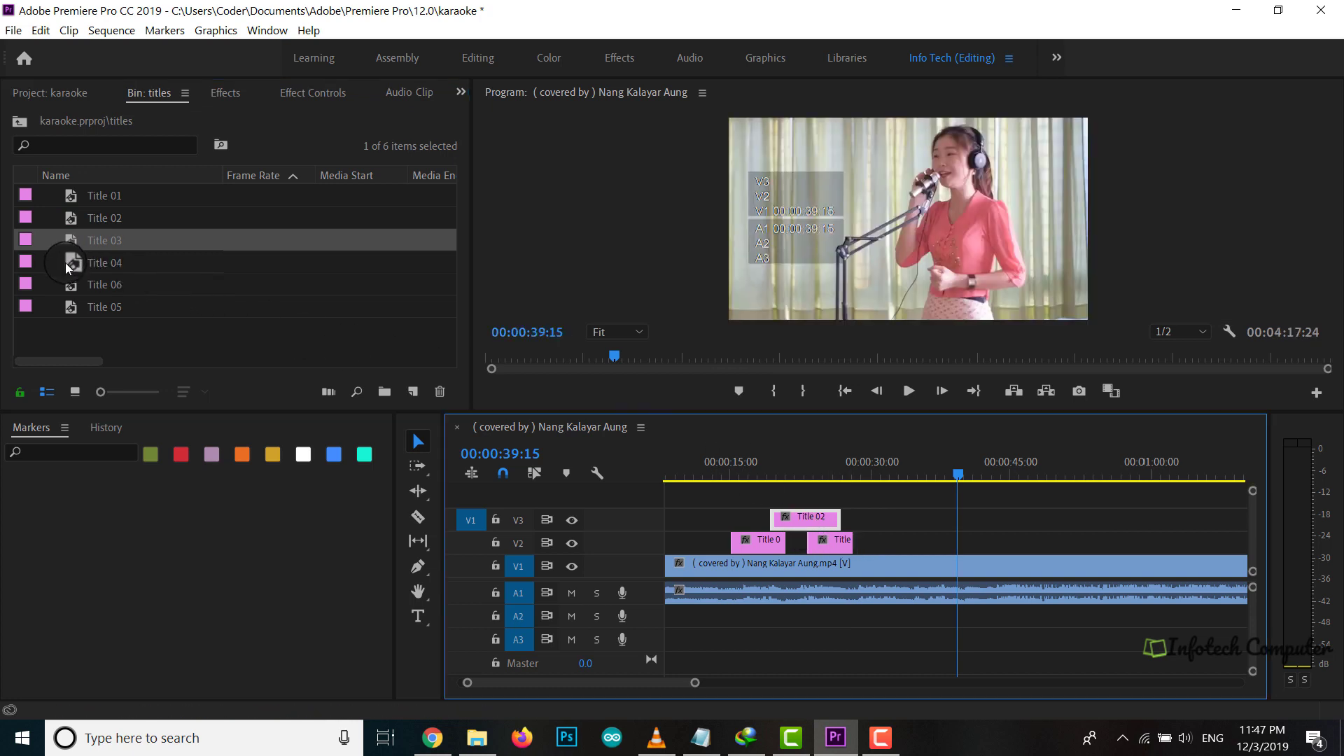
left_click_drag(68, 265, 856, 523)
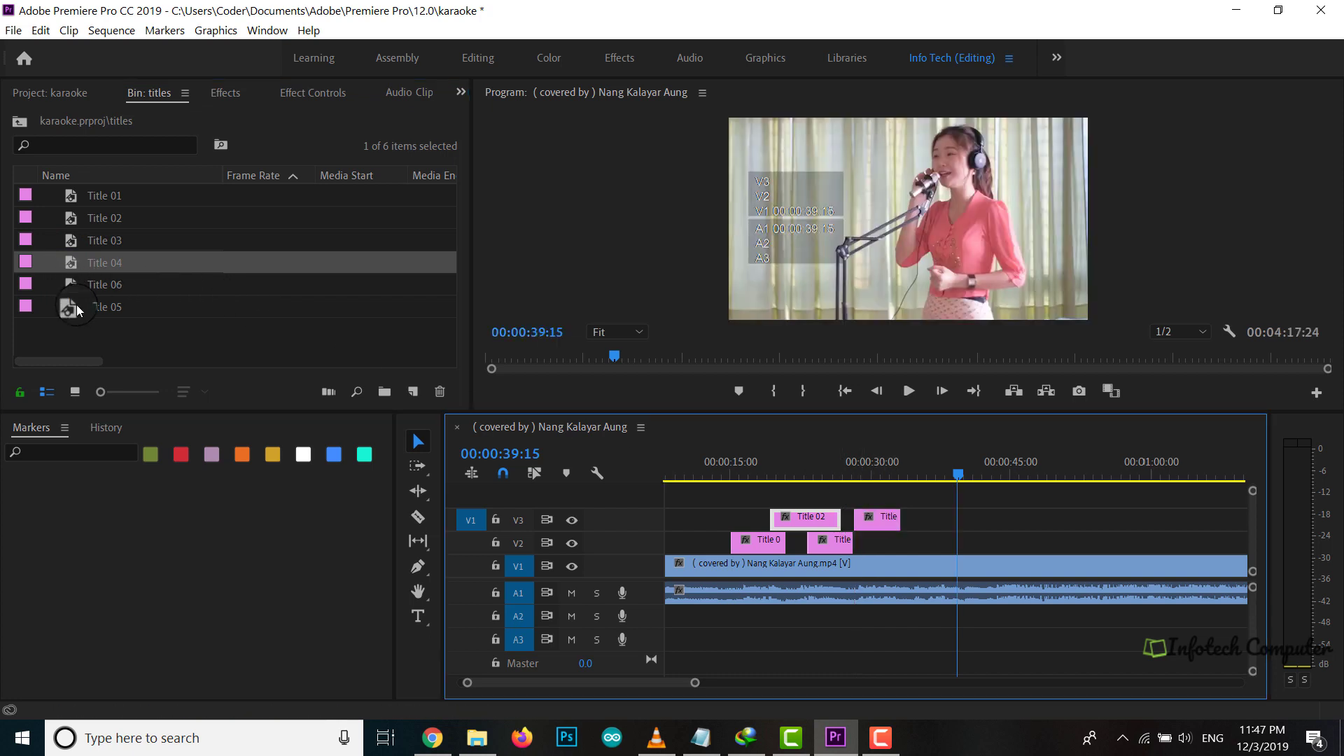
left_click_drag(77, 310, 99, 313)
left_click_drag(984, 504, 861, 543)
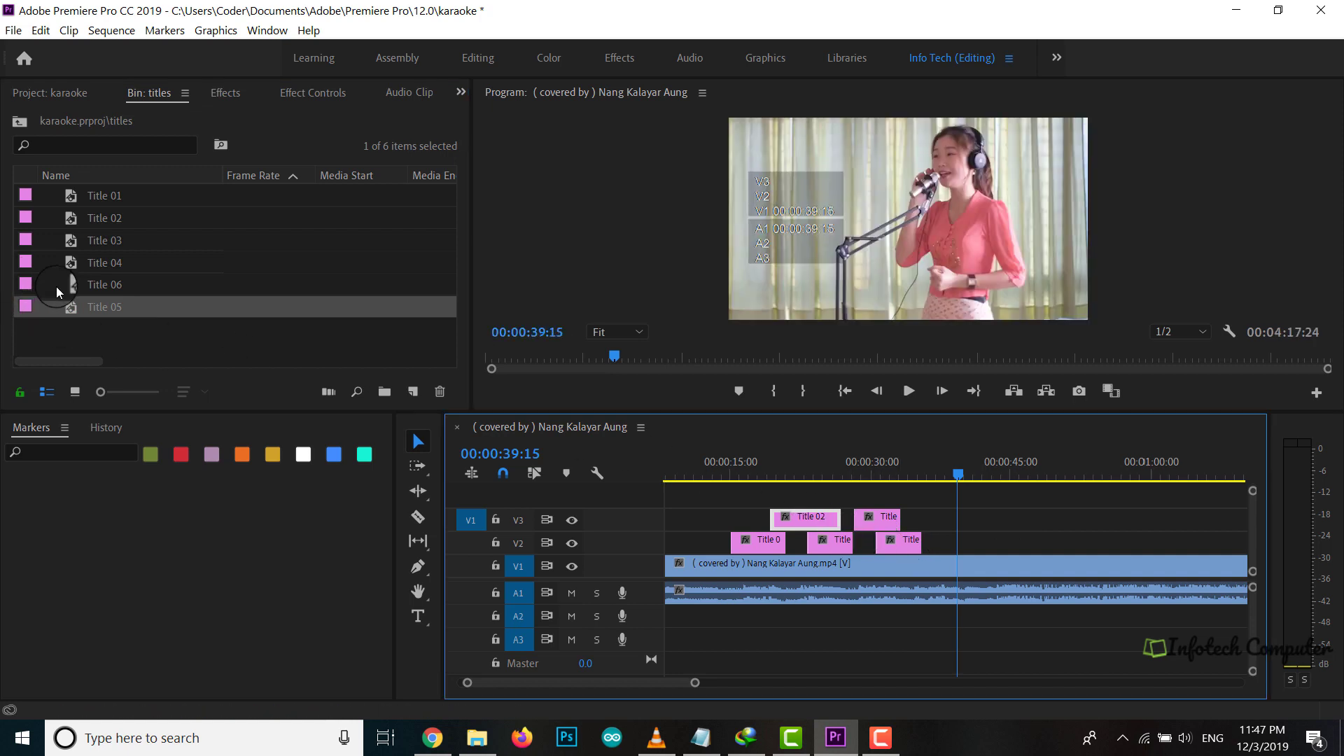
left_click_drag(58, 292, 923, 521)
Play the song through the lyrics, shift Titles 04 to 06 later and extend Title 03 to end at 00:00:29:20.
left_click_drag(959, 475, 744, 469)
key("space")
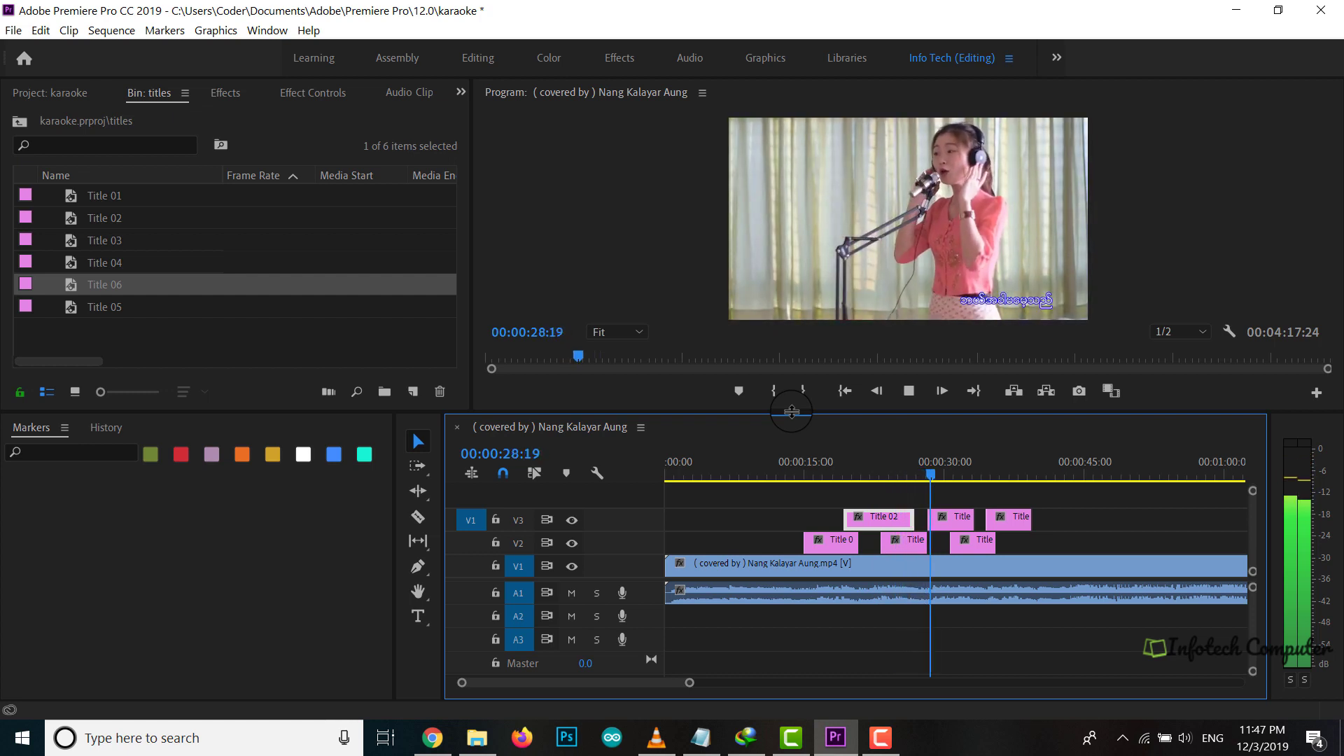
key("space")
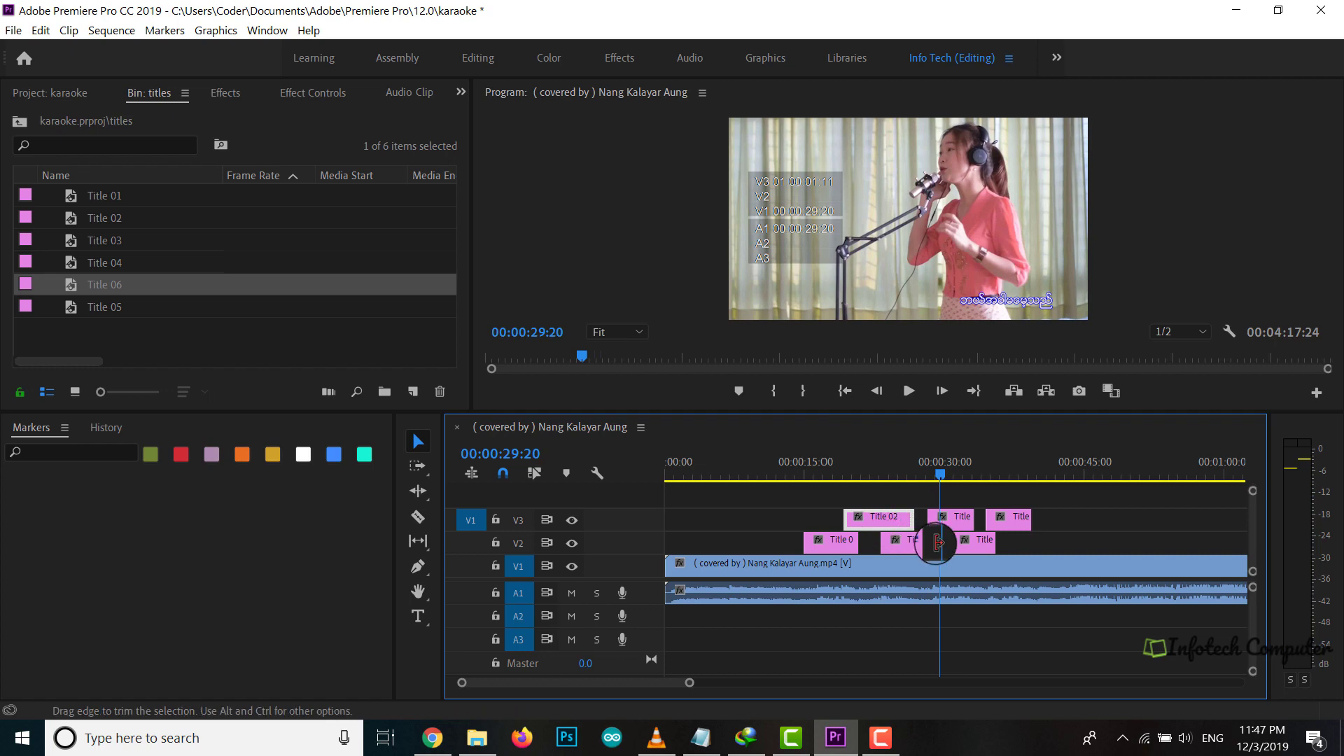
left_click_drag(1020, 548, 938, 541)
left_click(913, 544)
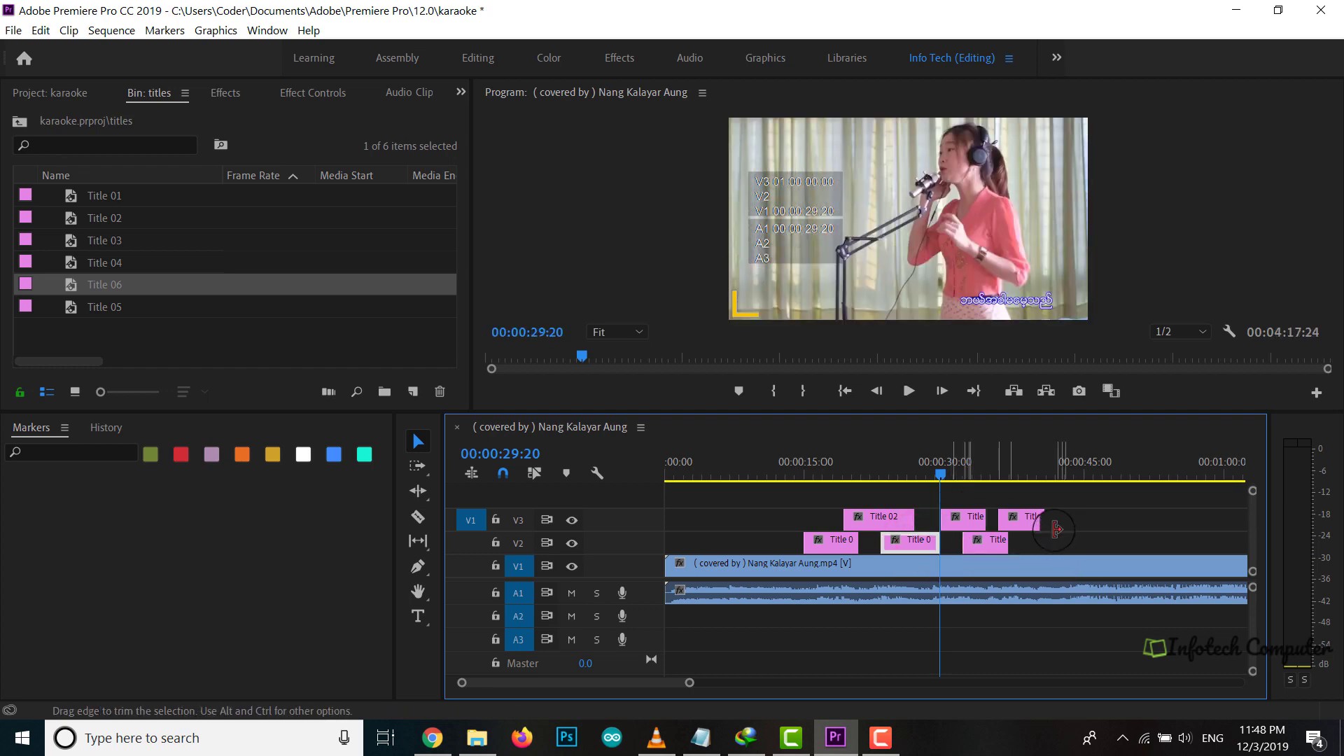
Recheck the timing by playback, extend Title 03 to 00:00:30:19 and reposition Titles 04 to 06 so Title 04 starts just before that end.
left_click_drag(1051, 540, 923, 479)
key("space")
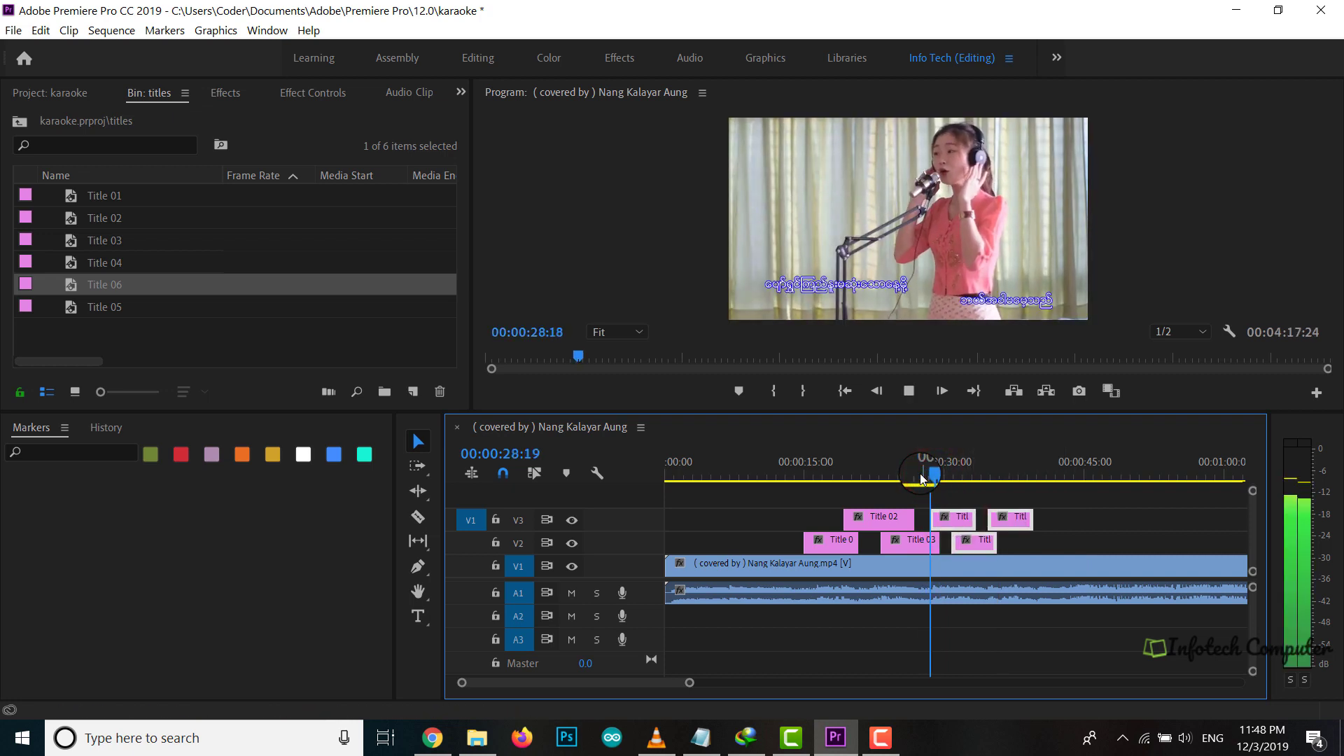
key("space")
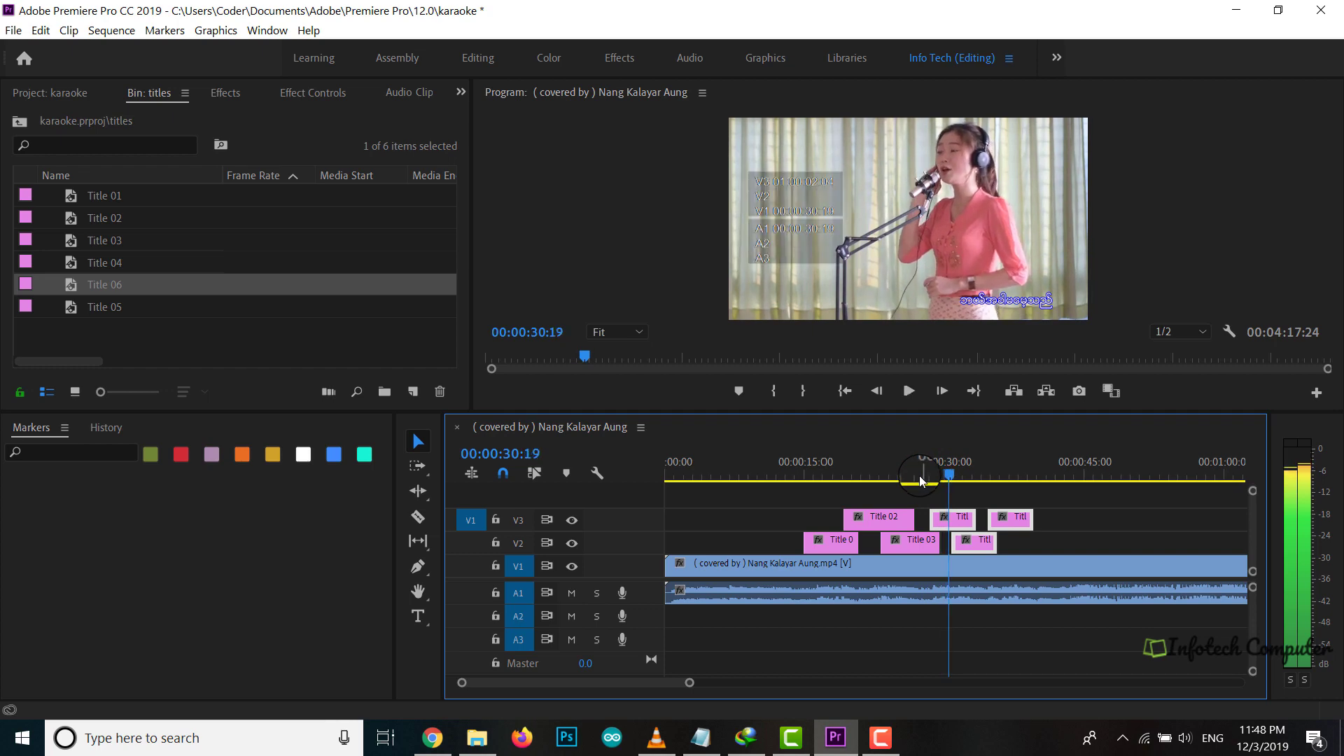
left_click_drag(1022, 540, 961, 519)
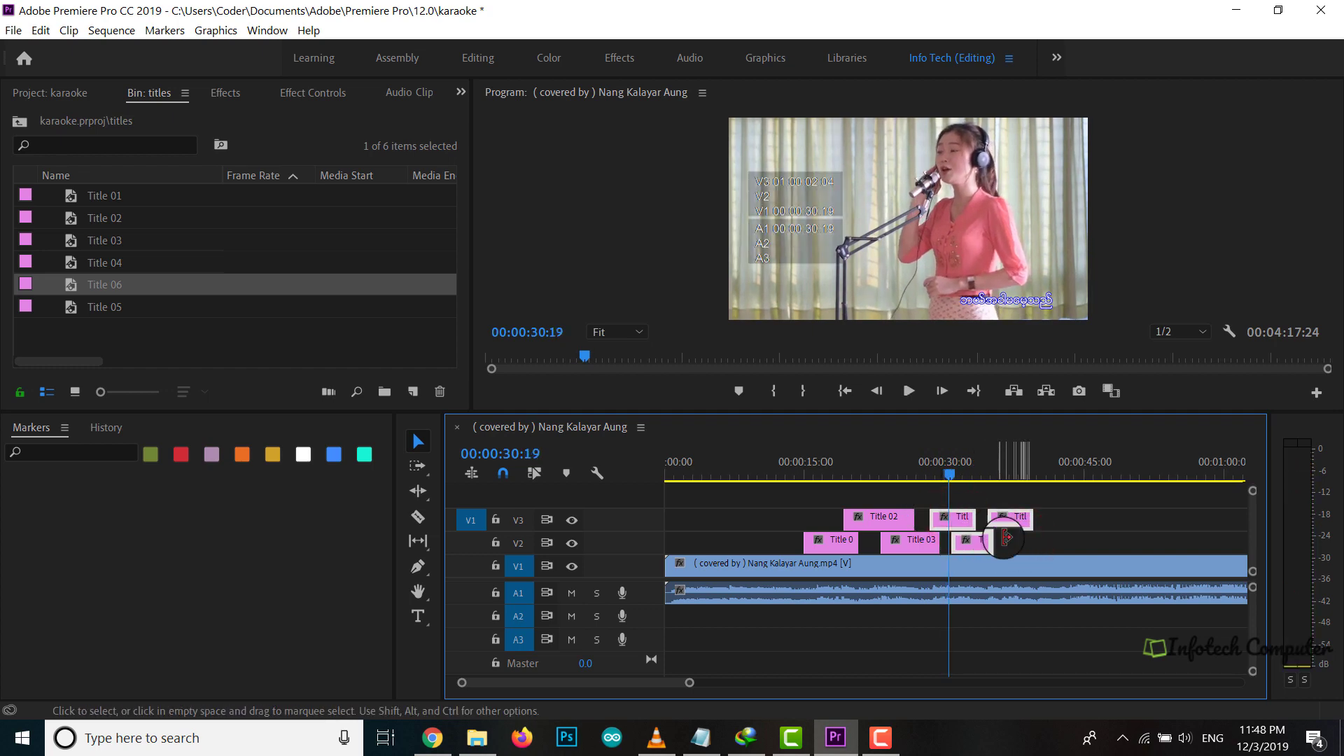
left_click_drag(939, 541, 975, 522)
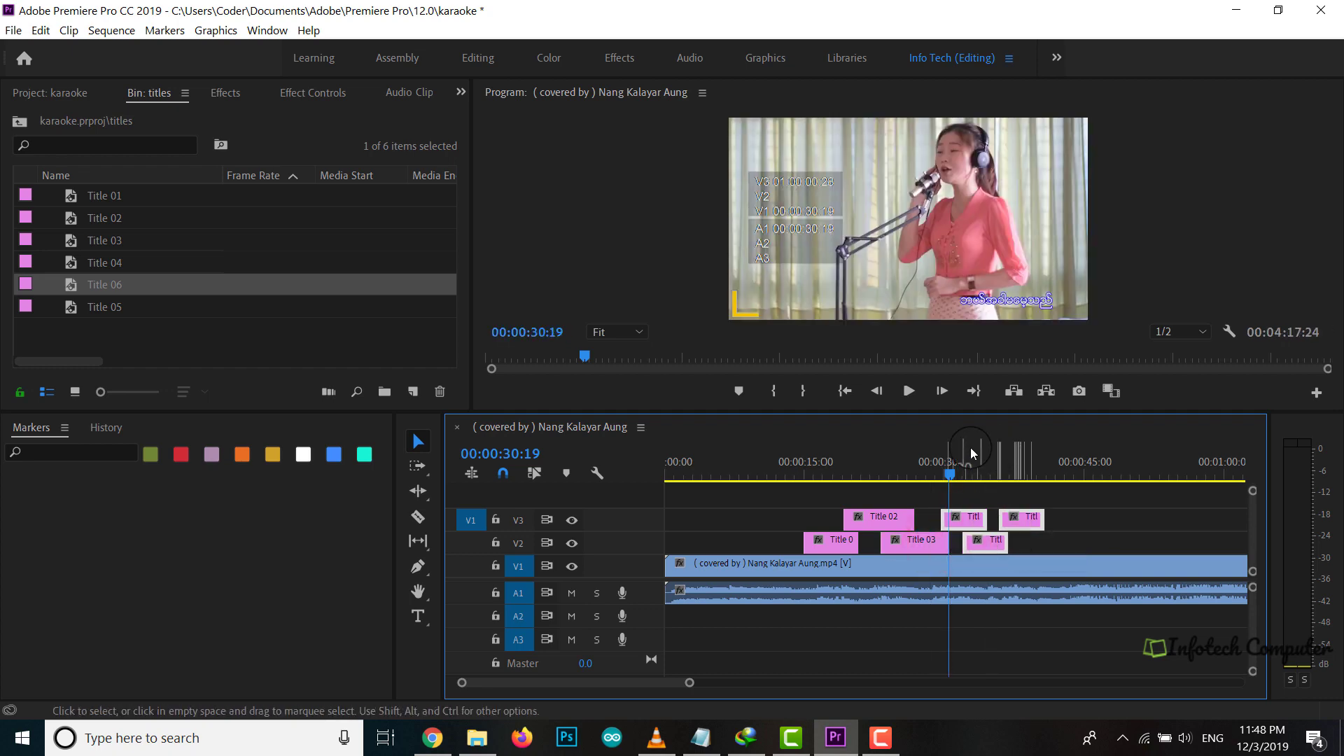
Play the sequence from 00:00:29:03 to 00:00:40:25 to check the timing of Titles 04 to 06 against the song.
left_click(935, 476)
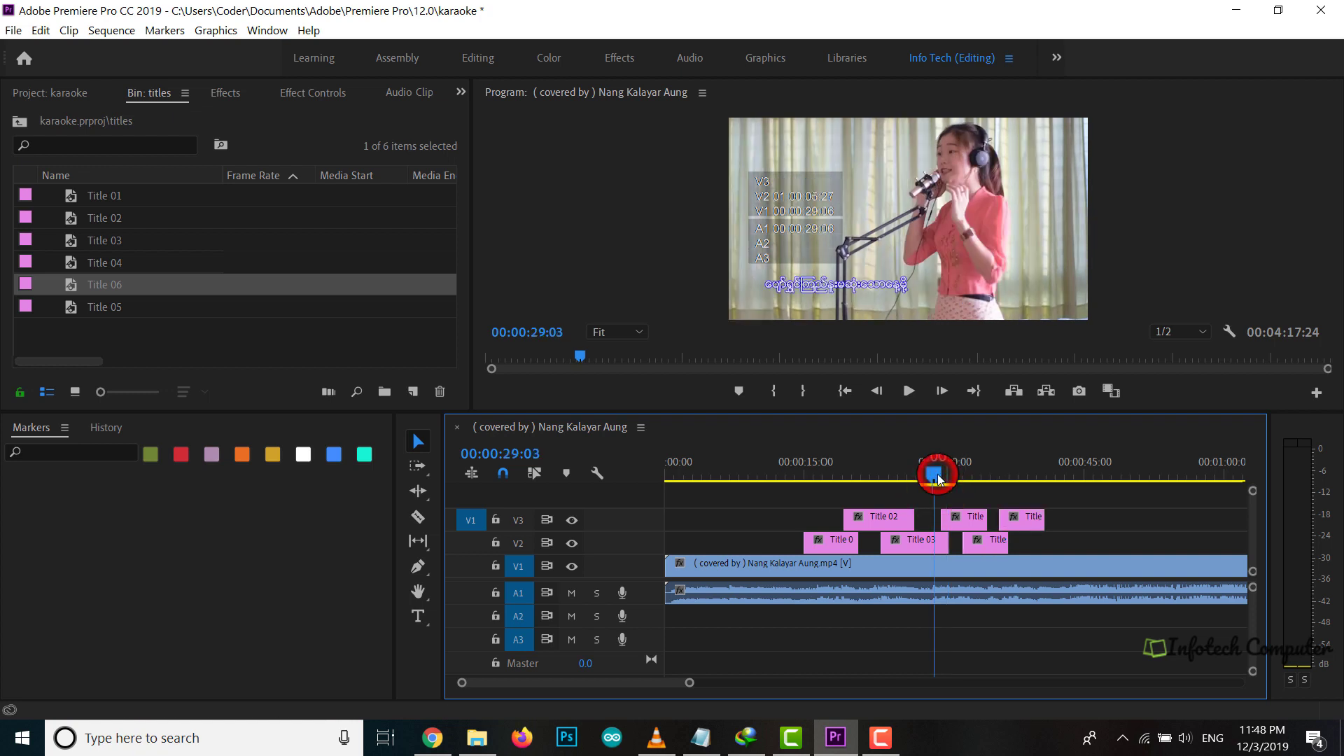
key("space")
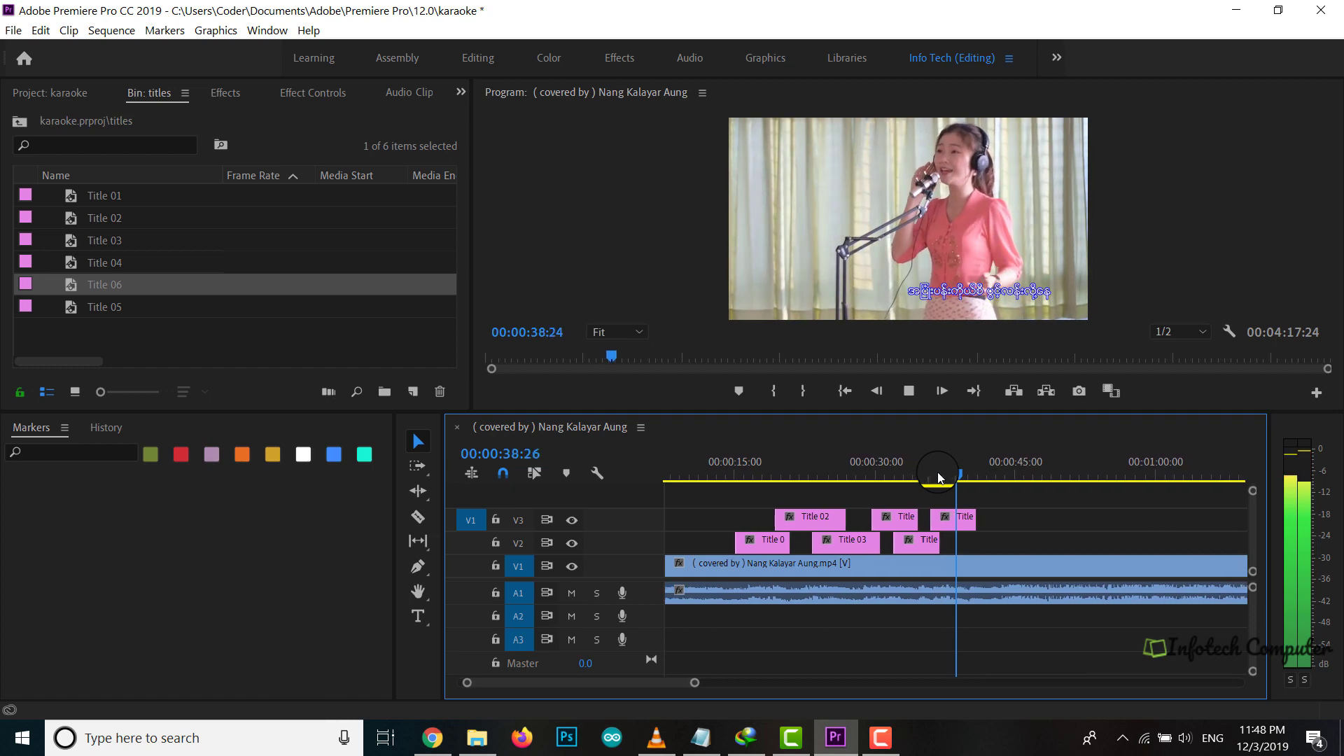
key("space")
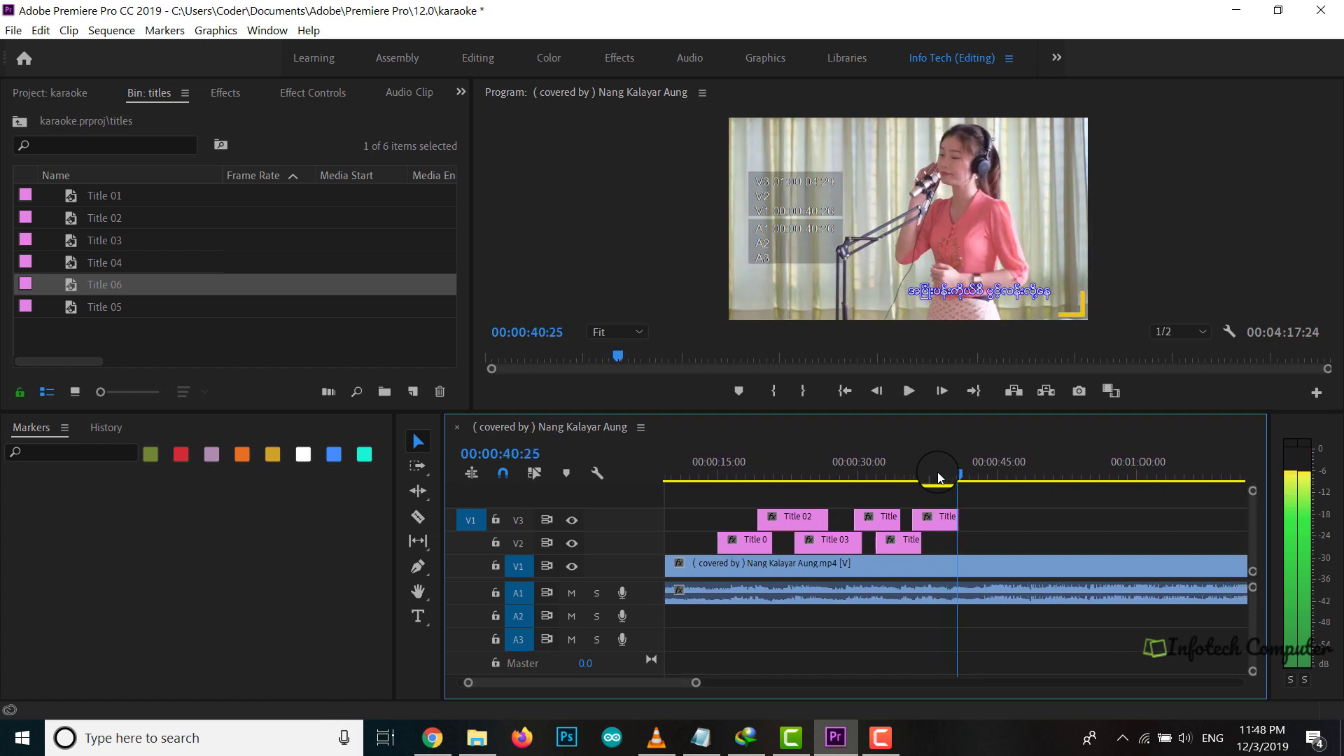